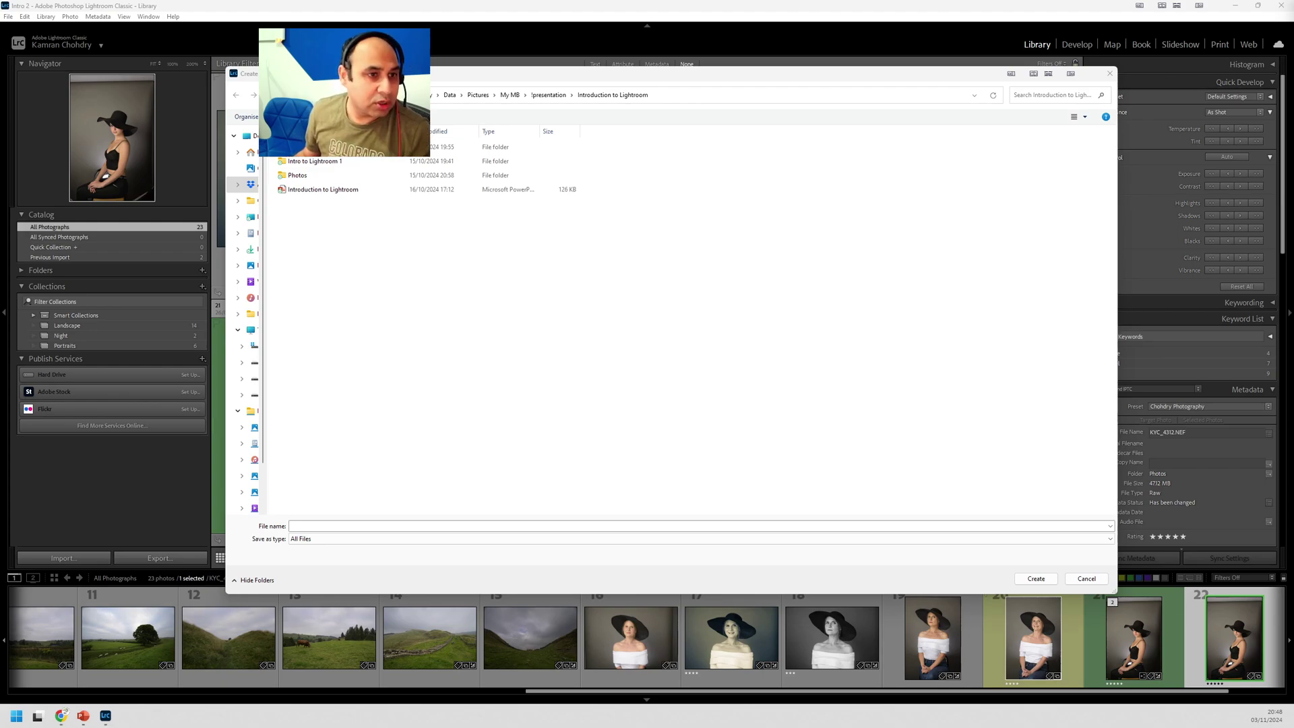
# Step: Create a new catalog named Intro 3 in the Introduction to Lightroom folder, skipping the backup of the current catalog this time
pyautogui.click(347, 525)
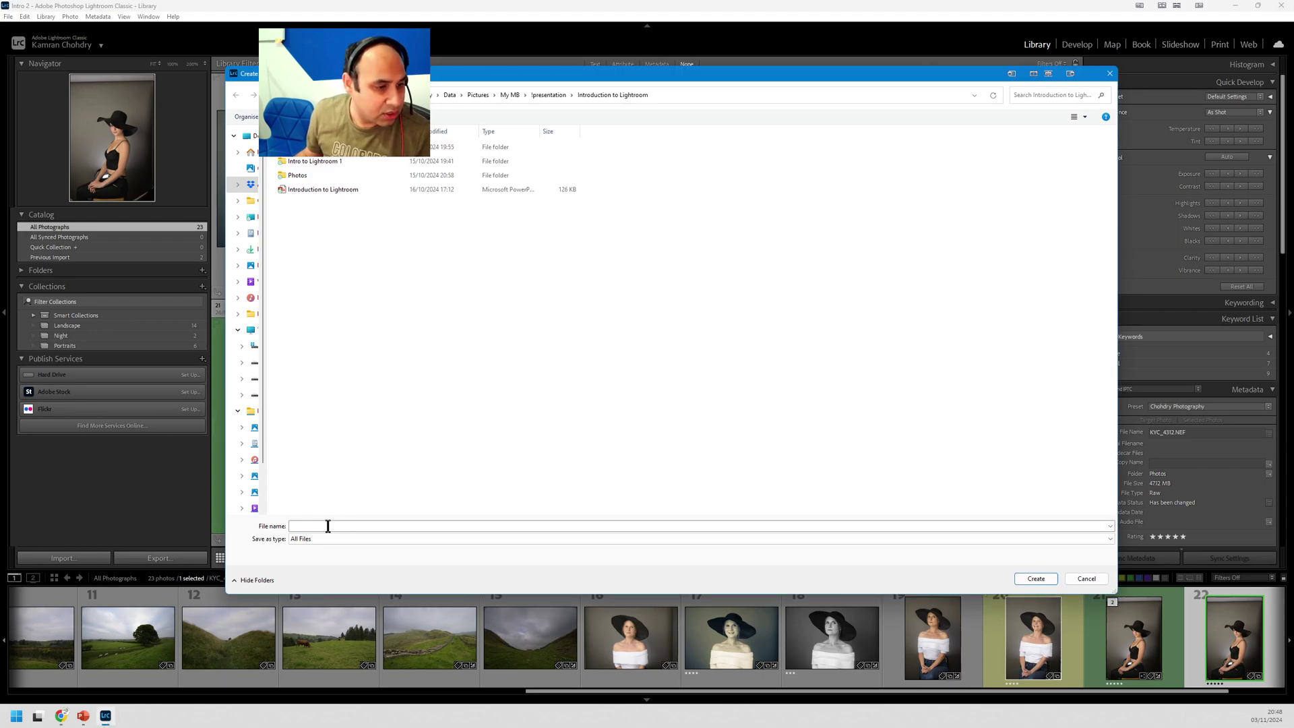
pyautogui.write('Intro')
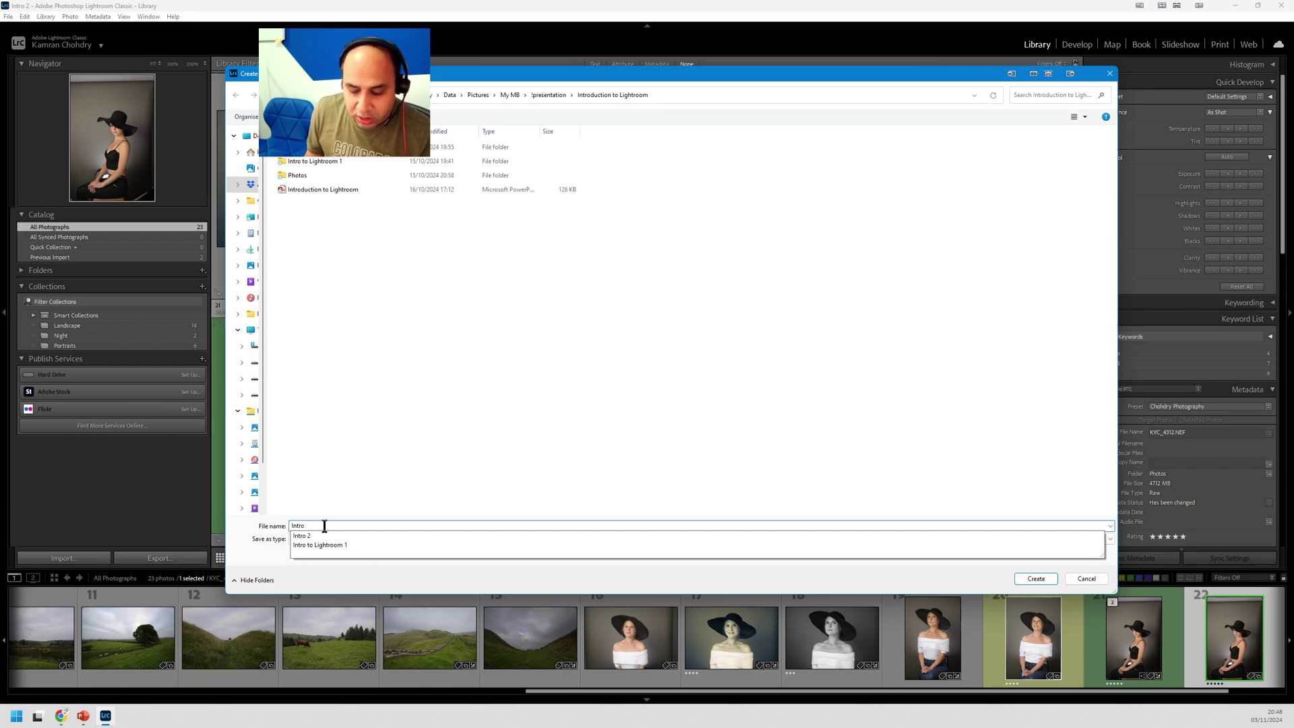
pyautogui.write(' 3')
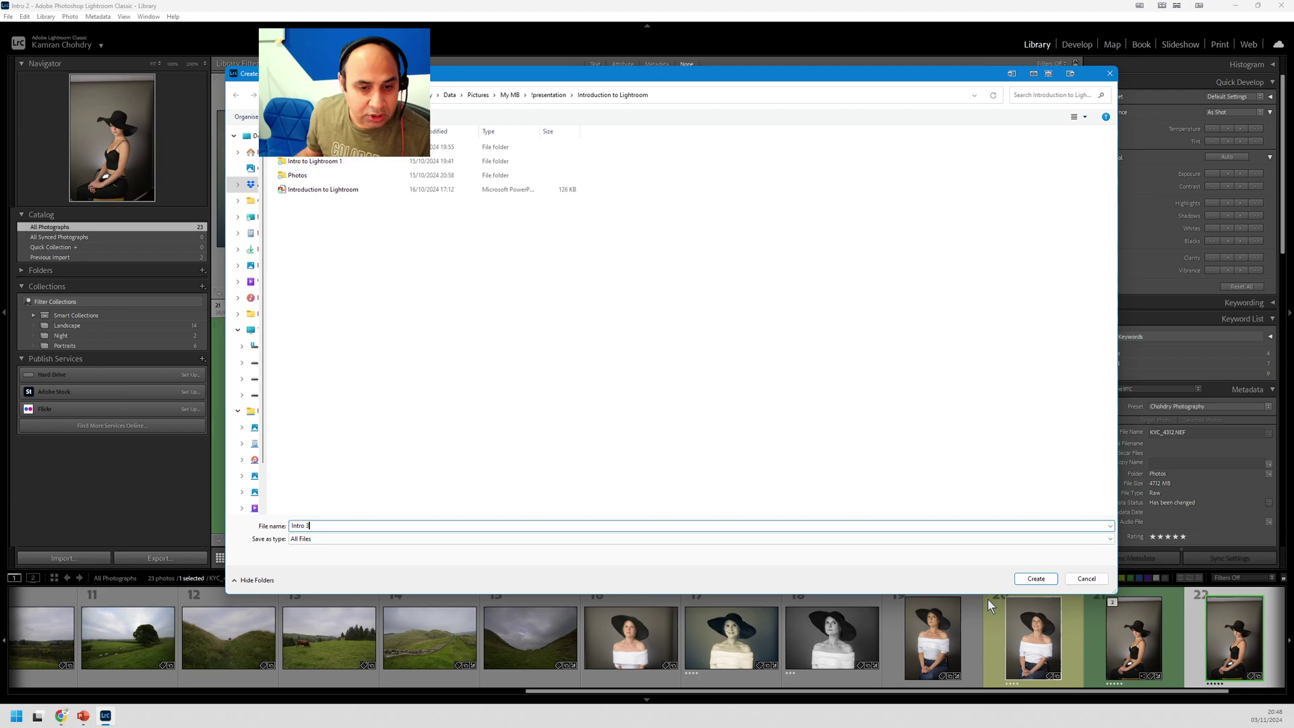
pyautogui.click(1036, 579)
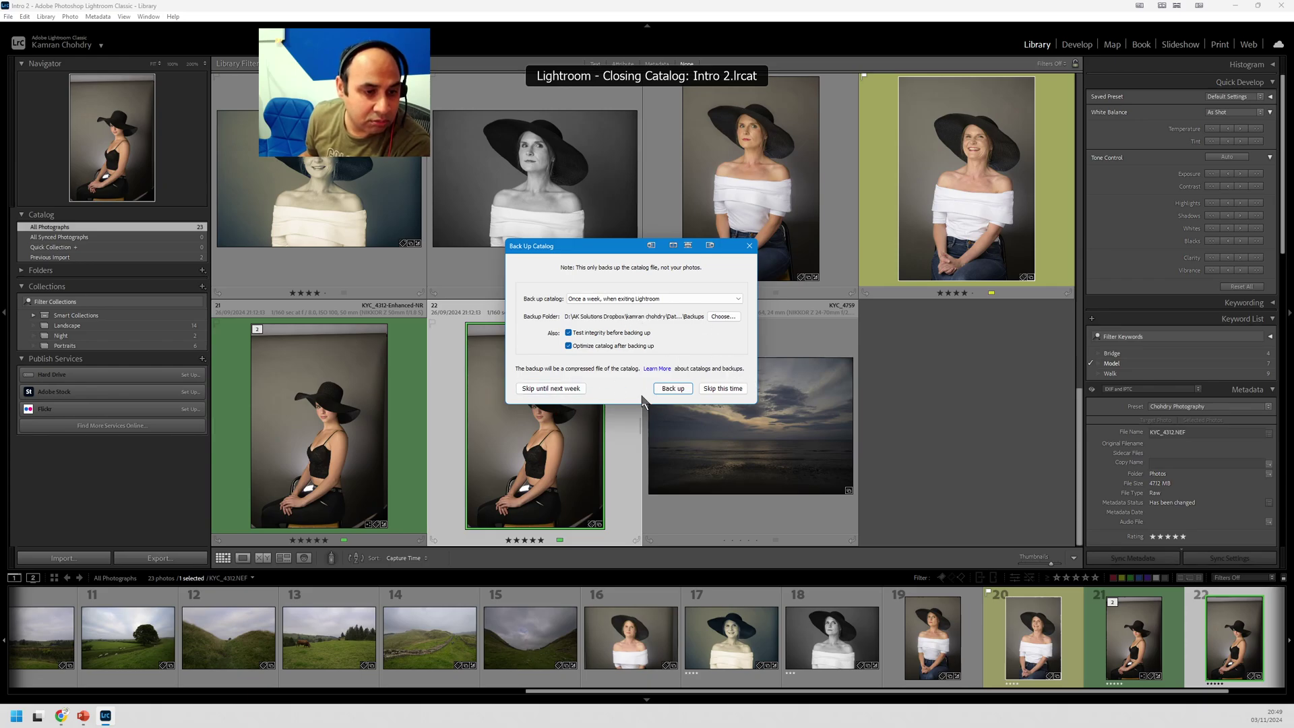
pyautogui.click(714, 388)
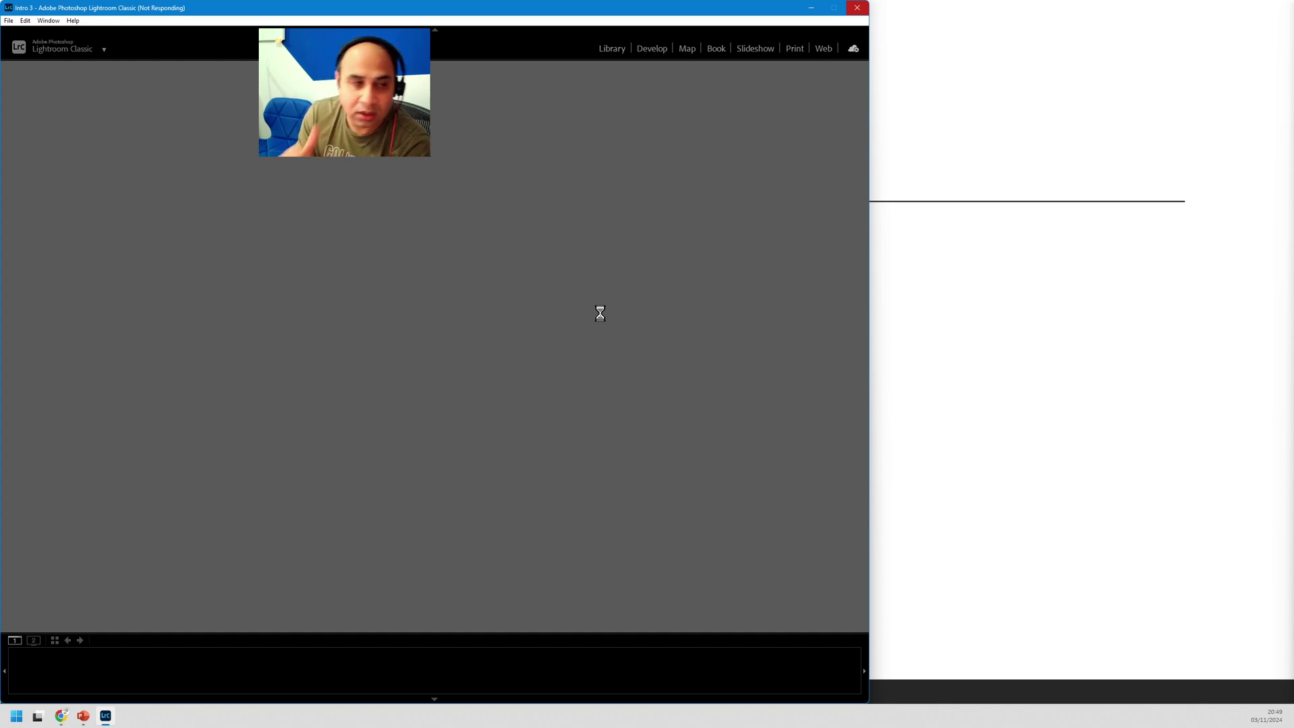
# Step: Switch to the PowerPoint slideshow and advance one slide from the Introduction to Lightroom slide
pyautogui.click(897, 323)
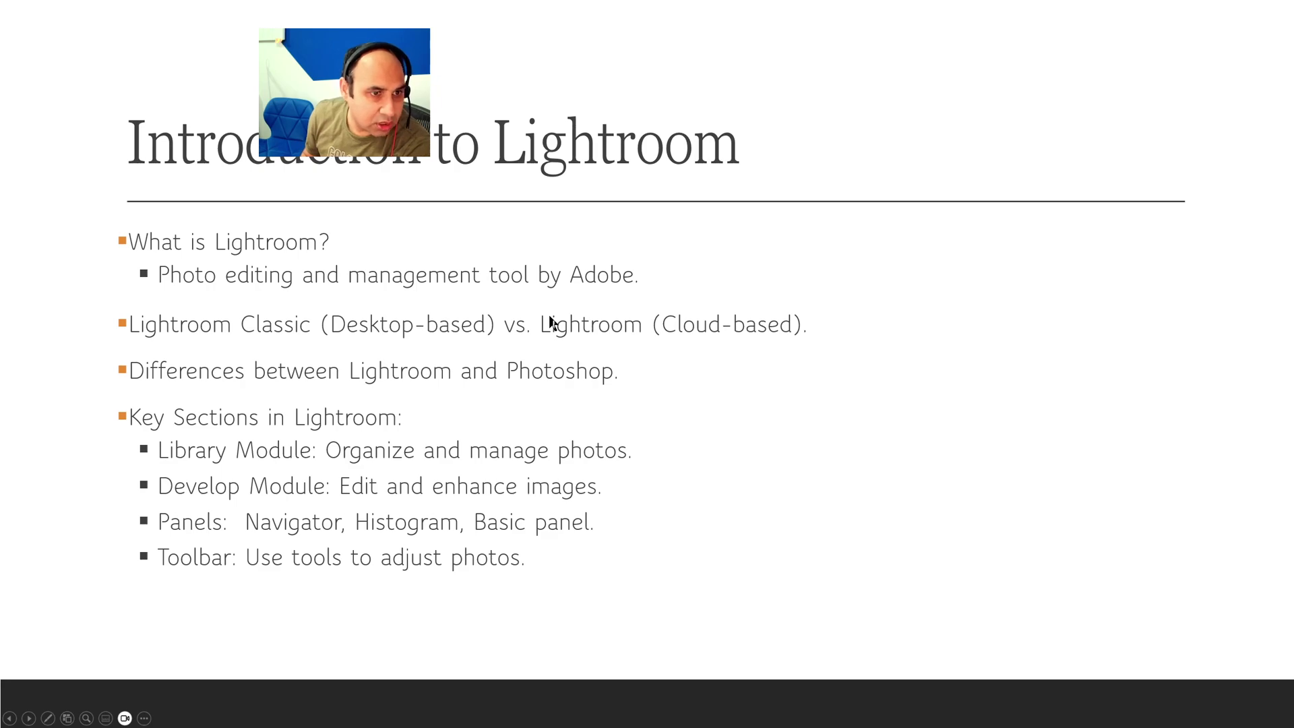
pyautogui.press('Right')
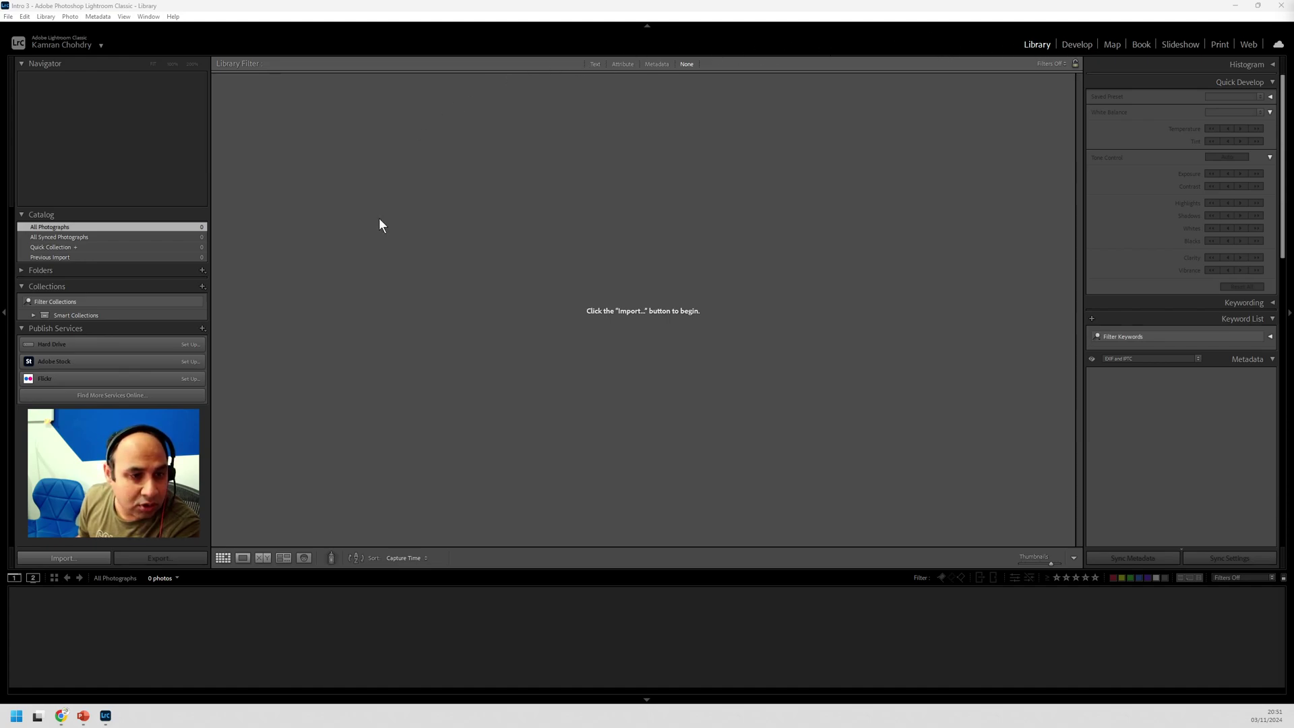
# Step: Look over the Develop module of the empty catalog and return to the Library module
pyautogui.click(1084, 46)
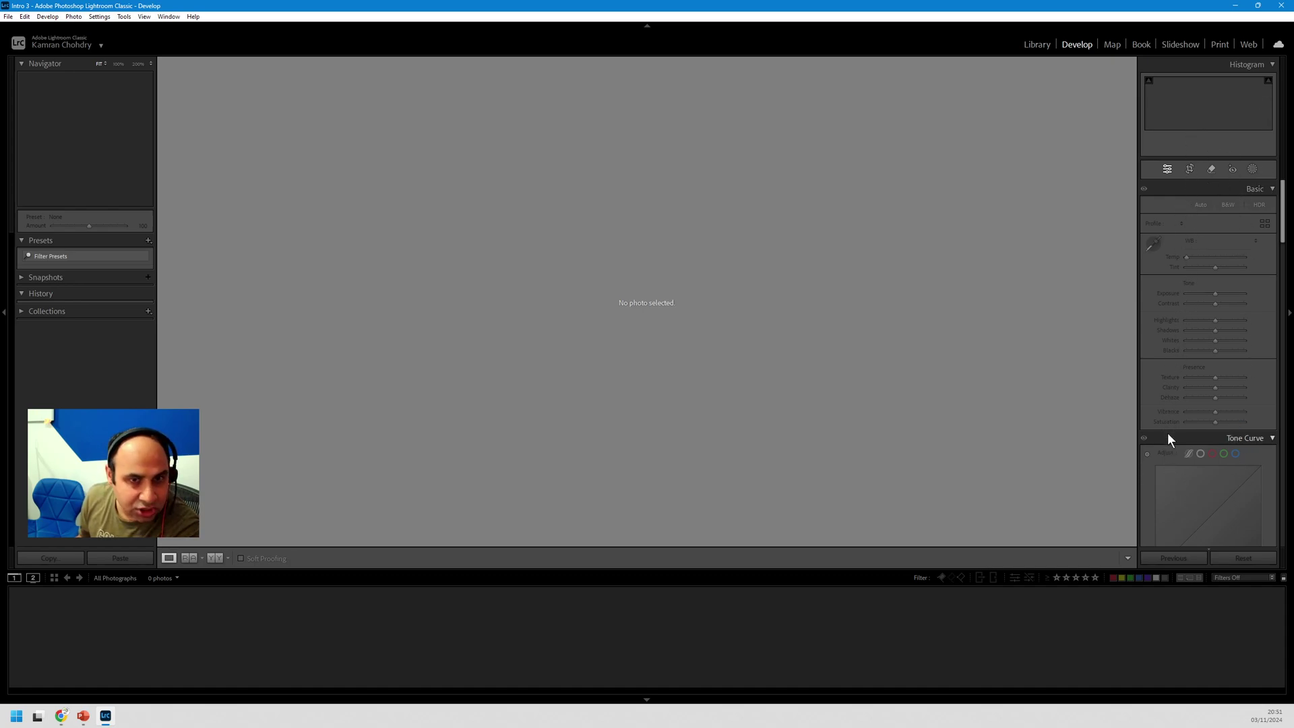
pyautogui.click(1032, 47)
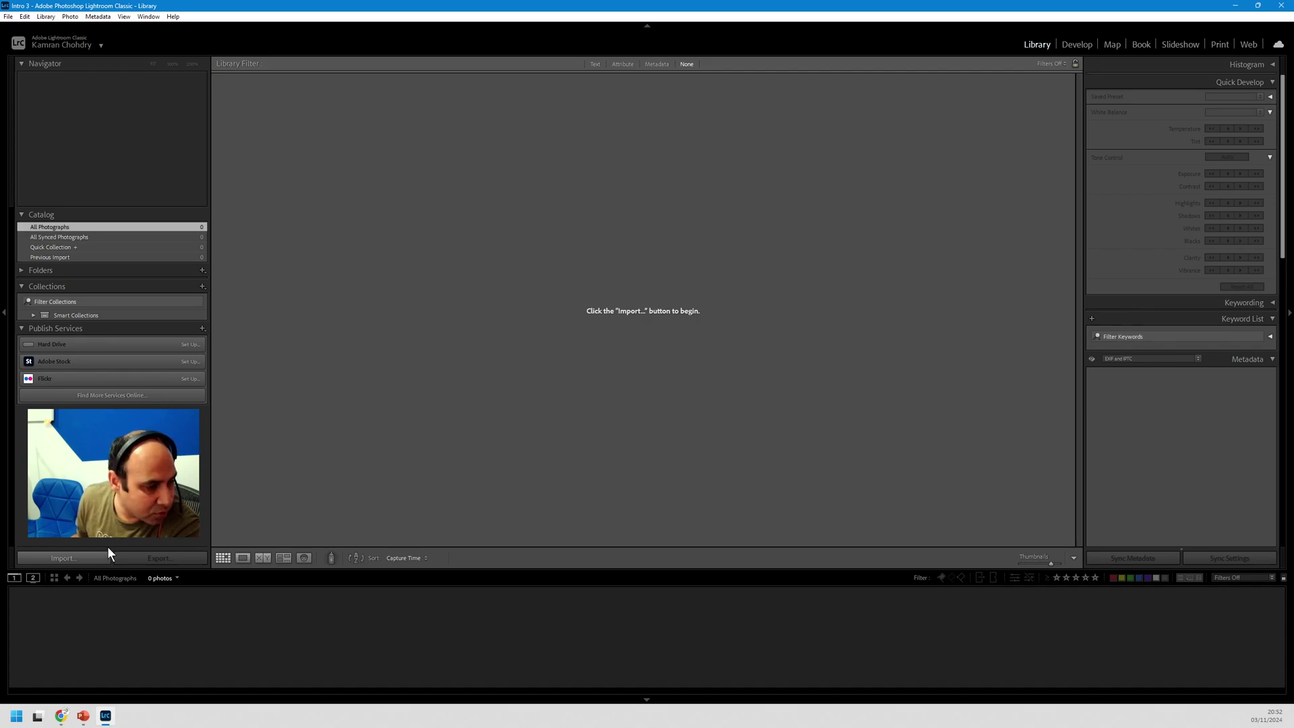
# Step: Start an import with the Introduction to Lightroom folder inside My MB's !presentation folder as source, and browse its photos
pyautogui.click(90, 557)
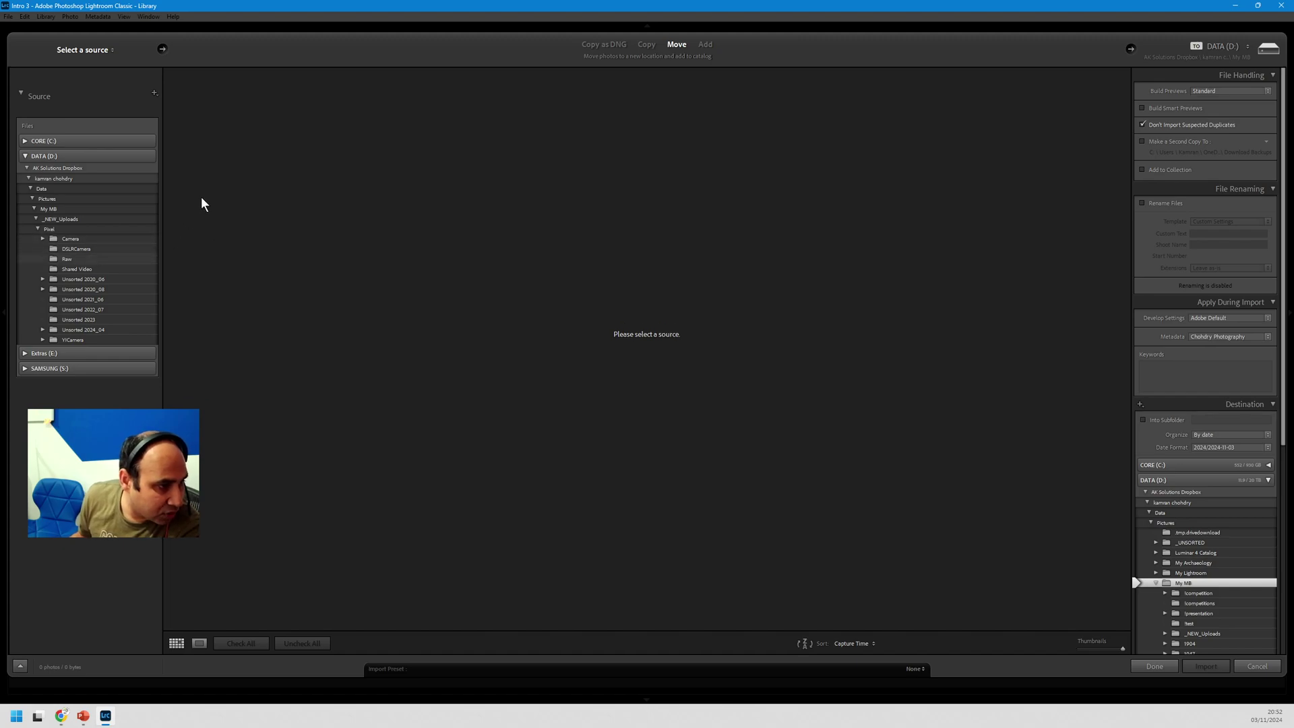
pyautogui.click(36, 218)
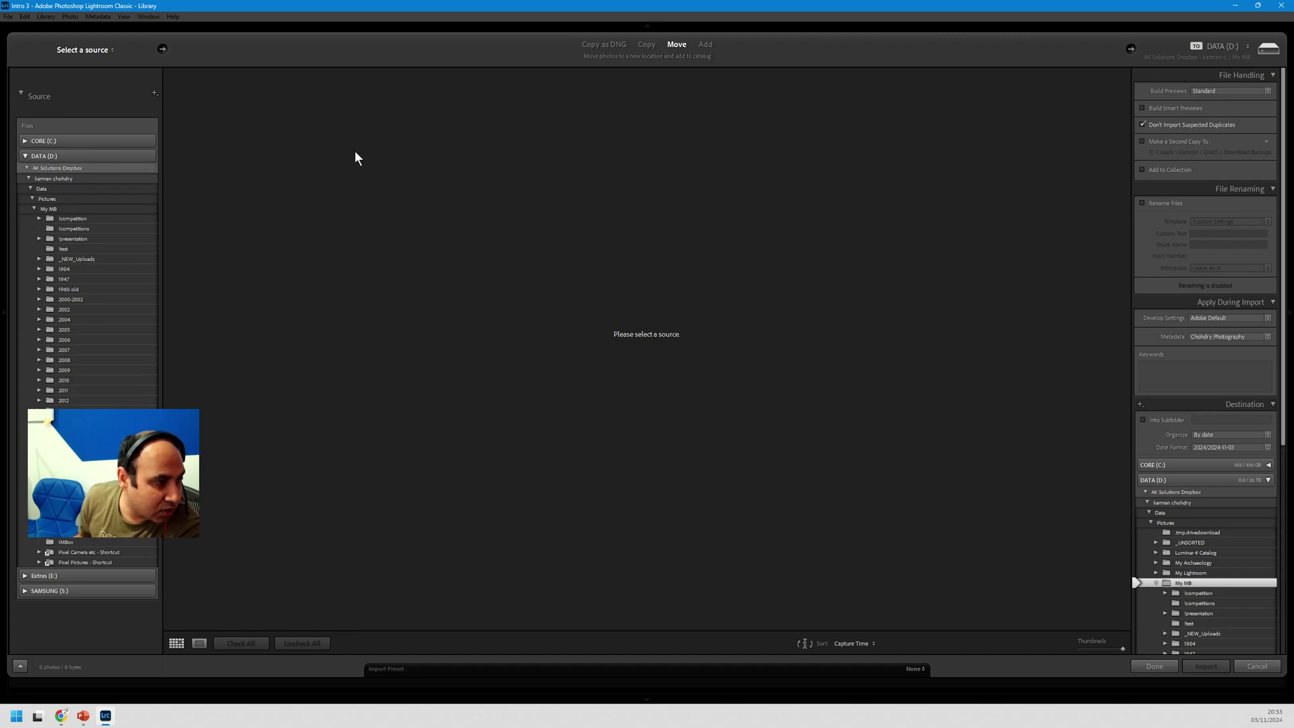
pyautogui.click(39, 238)
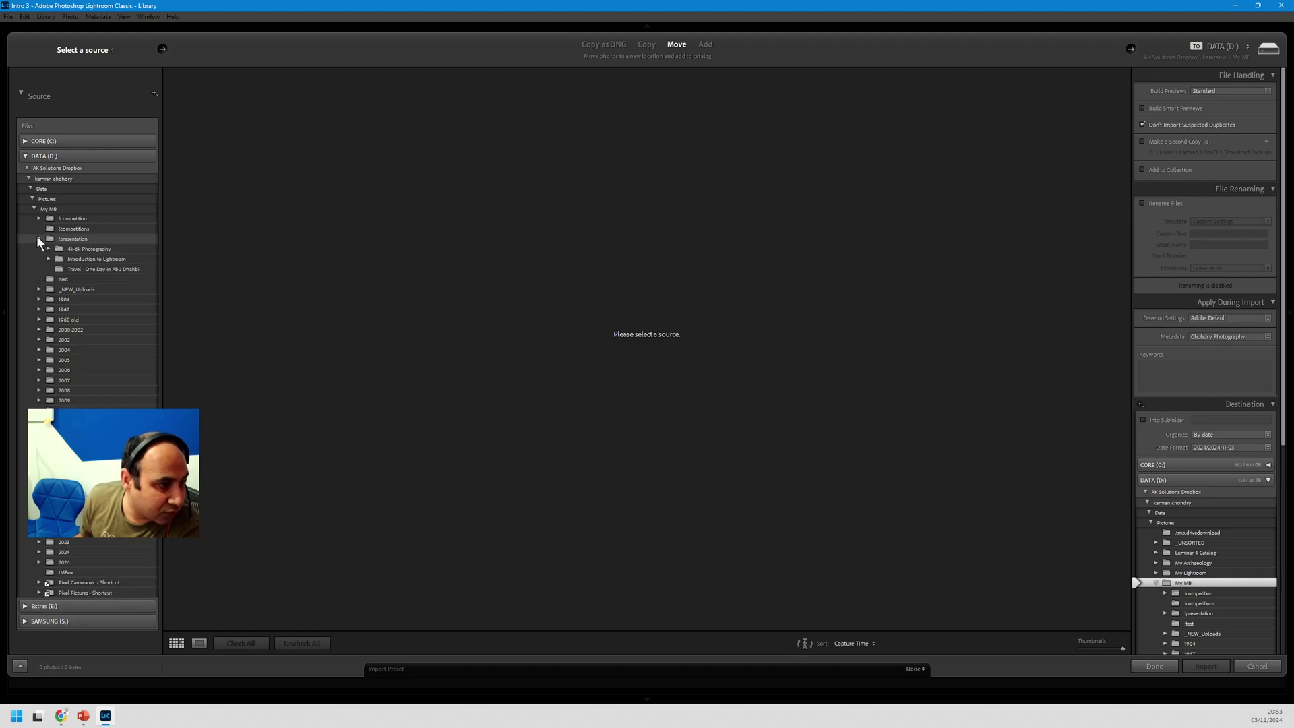
pyautogui.click(100, 259)
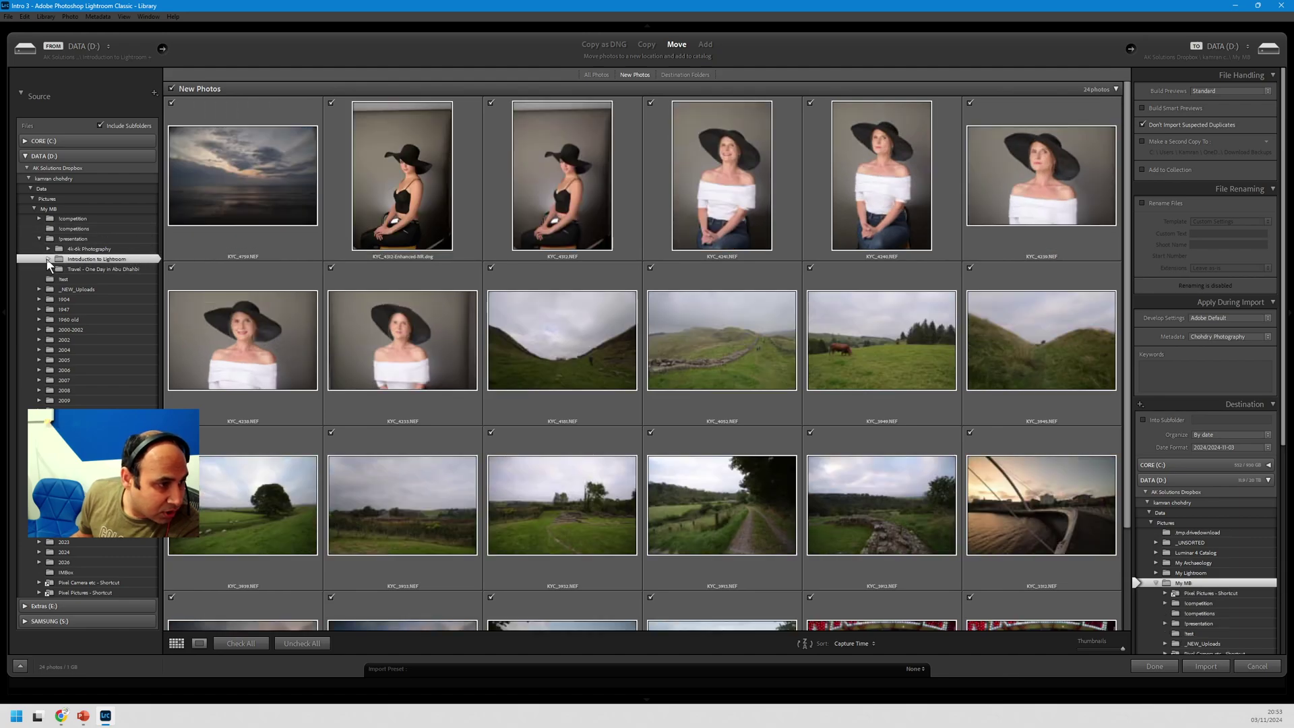
pyautogui.click(47, 259)
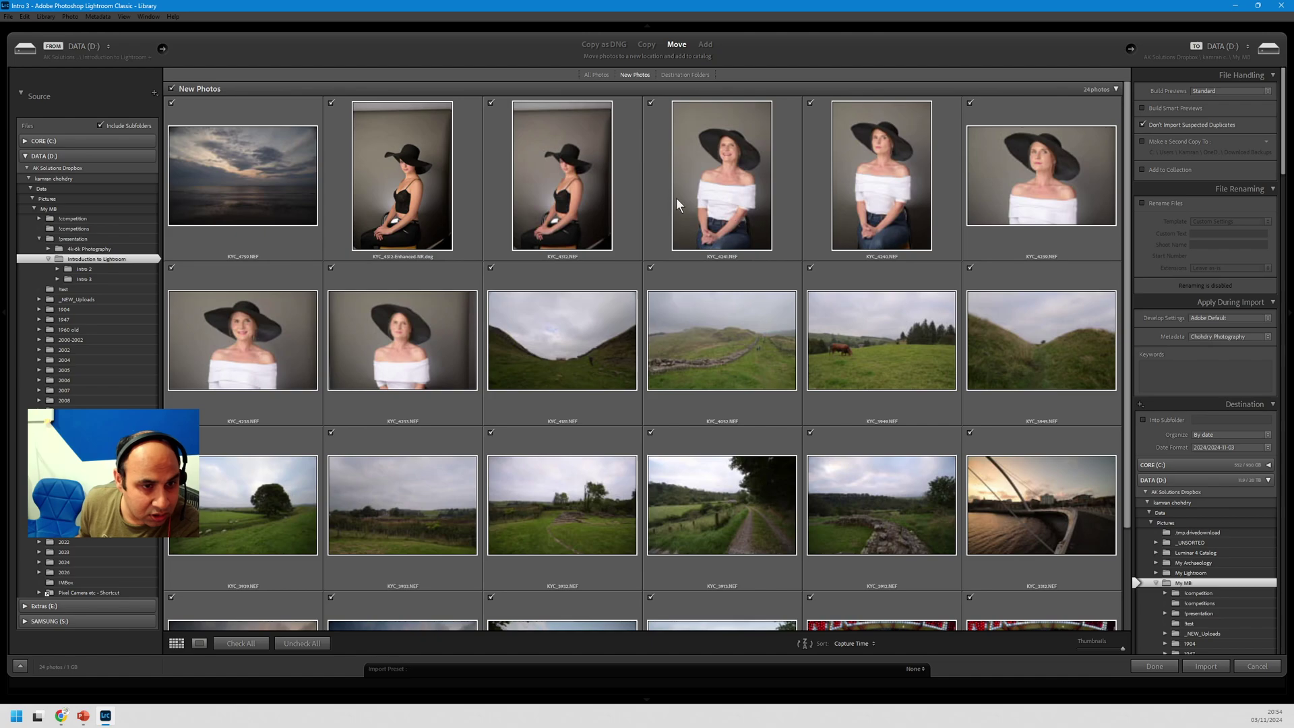
pyautogui.scroll(-3, 677, 197)
pyautogui.scroll(3, 676, 254)
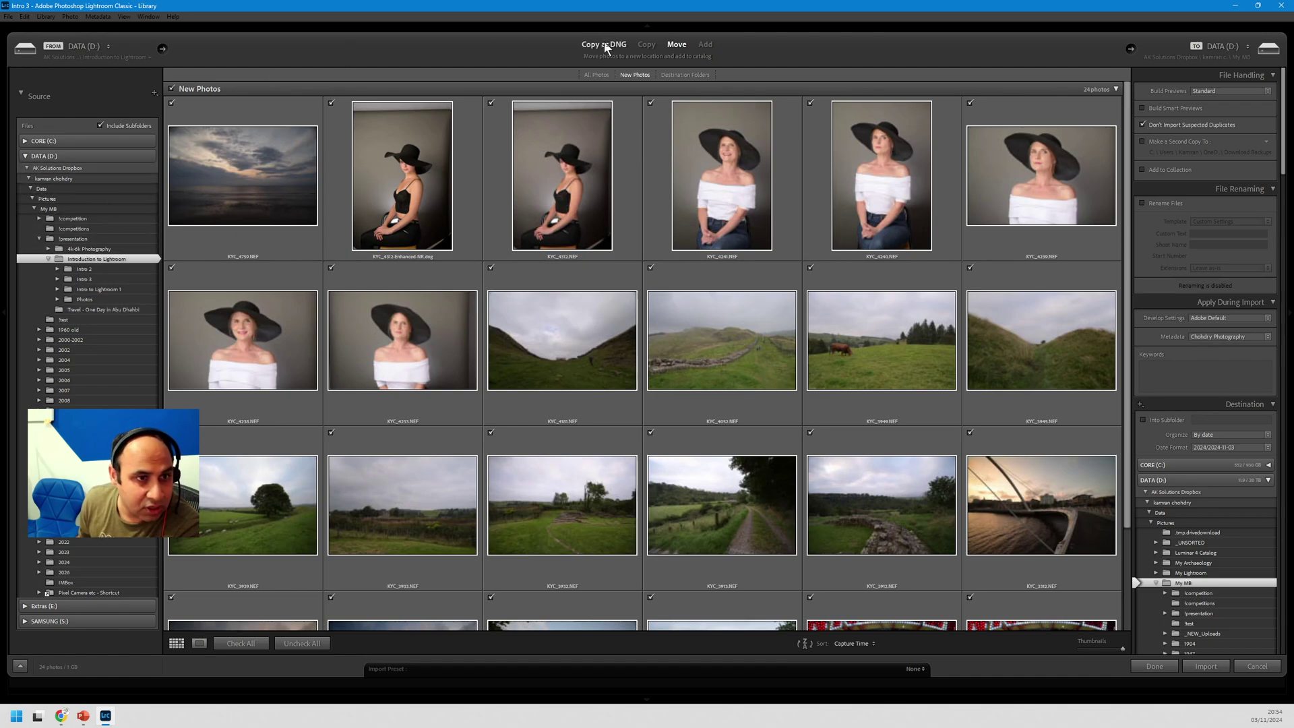
# Step: Set the import method to Add so the photos are catalogued without being moved, and look through the thumbnails
pyautogui.click(705, 44)
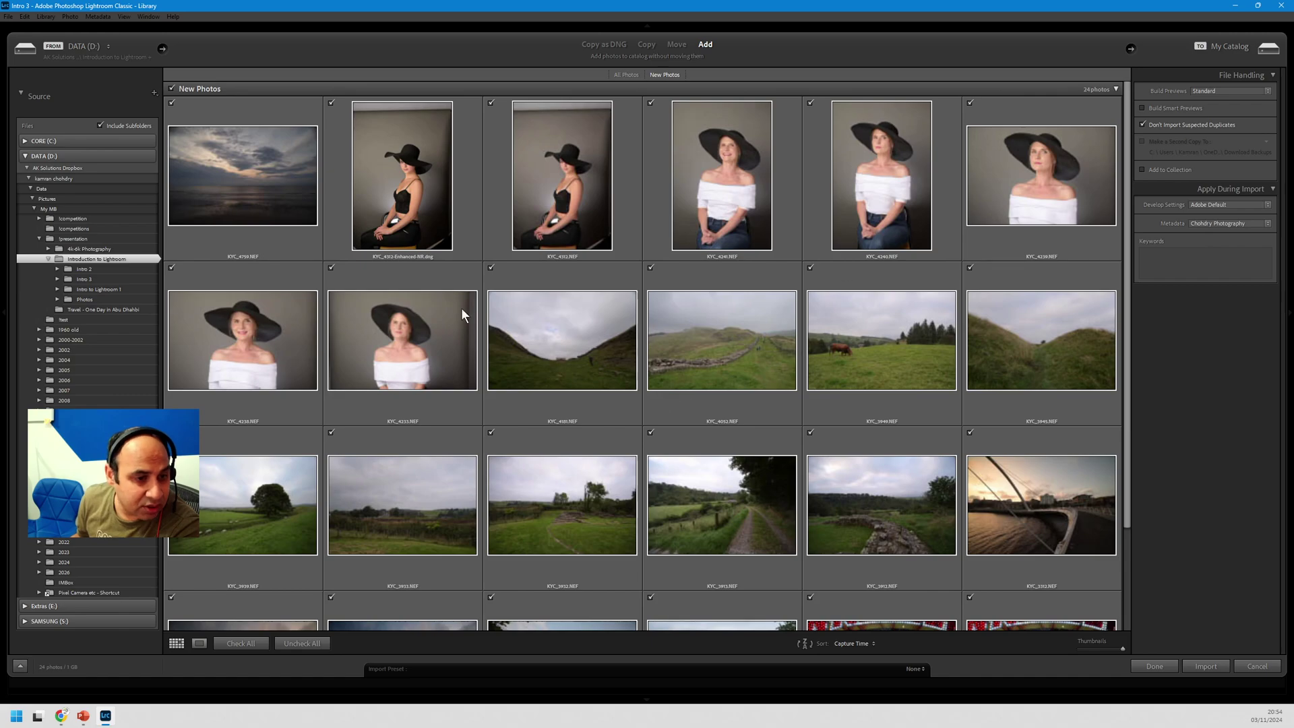
pyautogui.scroll(-3, 911, 413)
pyautogui.scroll(3, 909, 418)
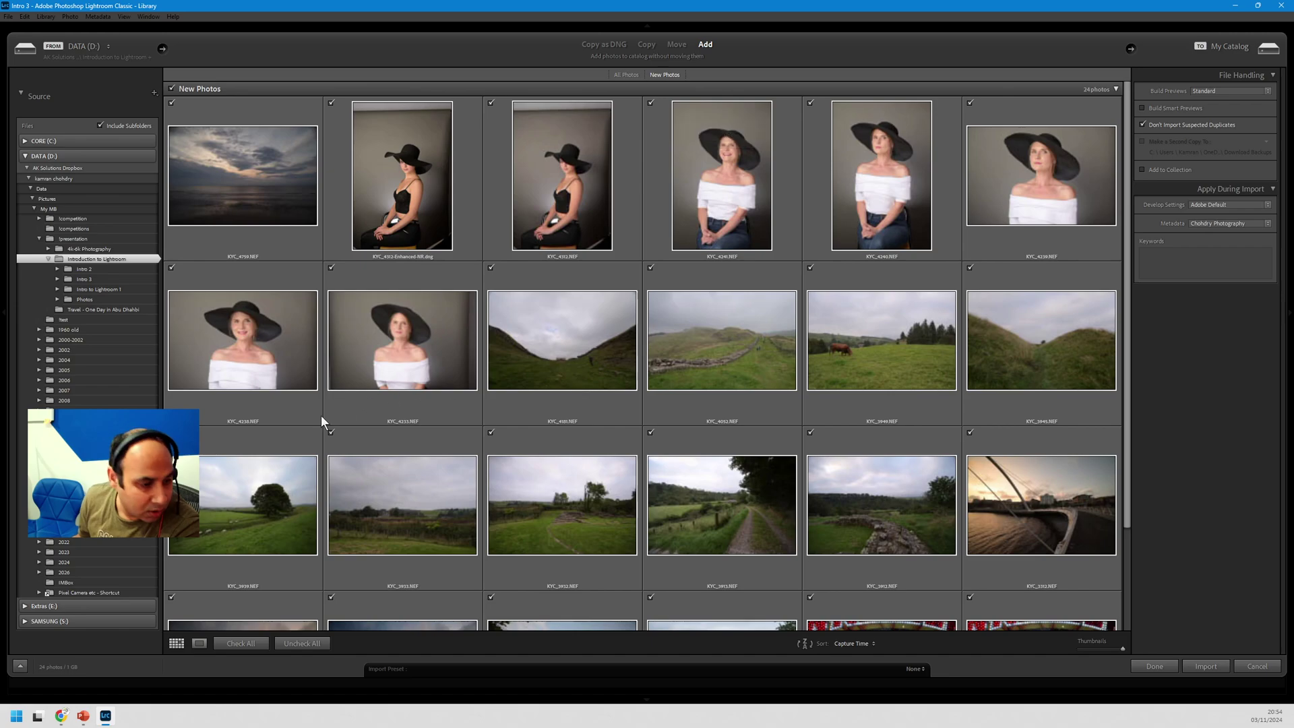
# Step: Preview the cloudy seascape photo in Loupe view, zoom to 100% and back to Fit, and return to the thumbnail grid
pyautogui.click(199, 643)
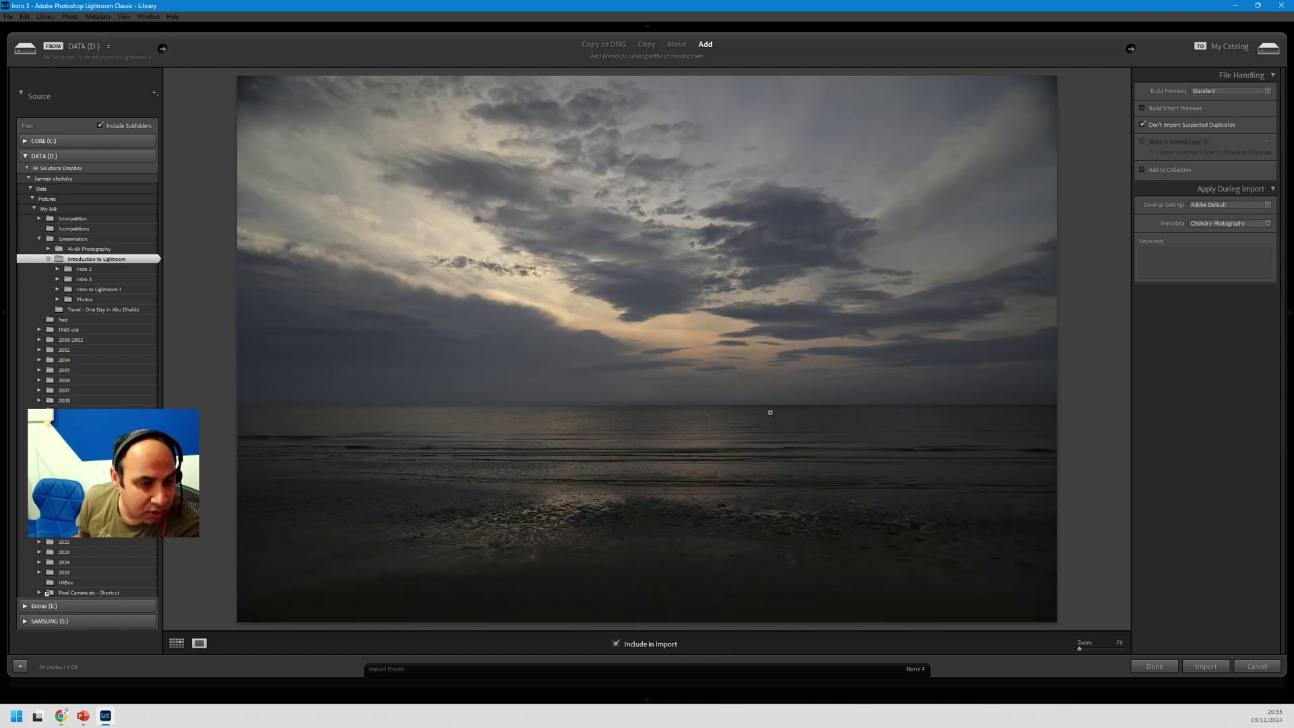
pyautogui.click(338, 349)
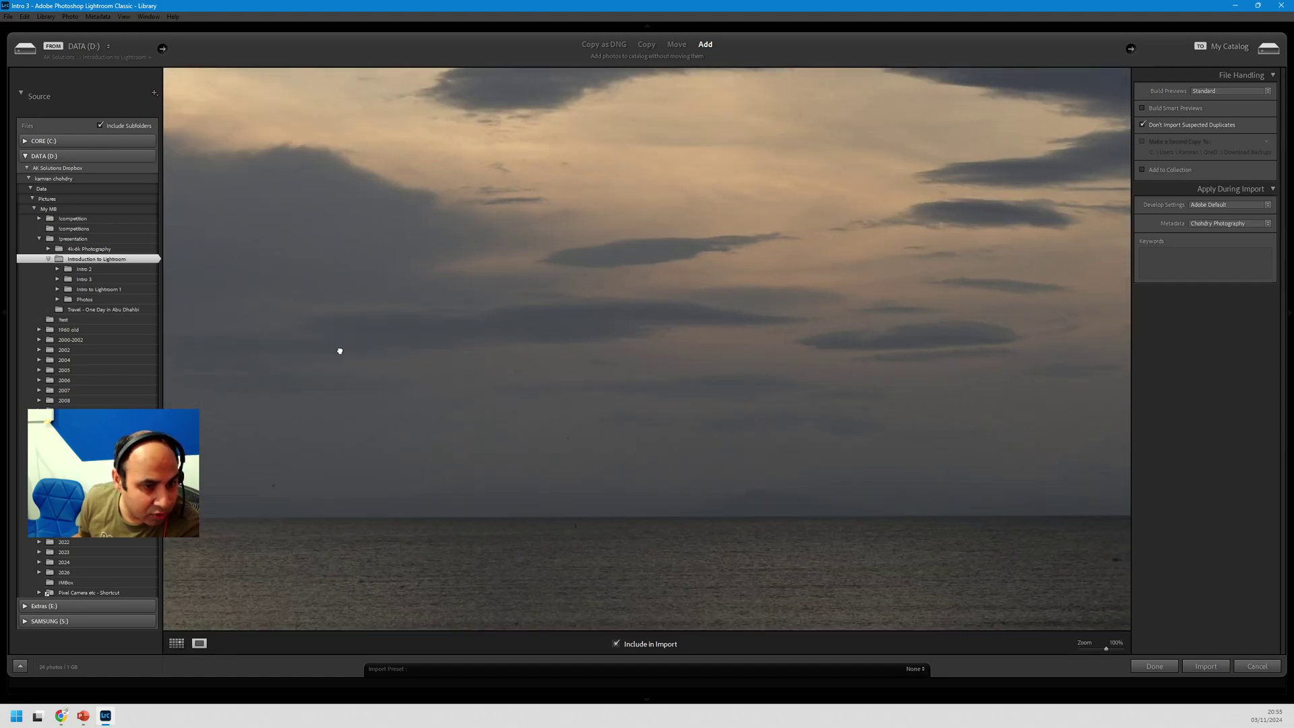
pyautogui.click(602, 370)
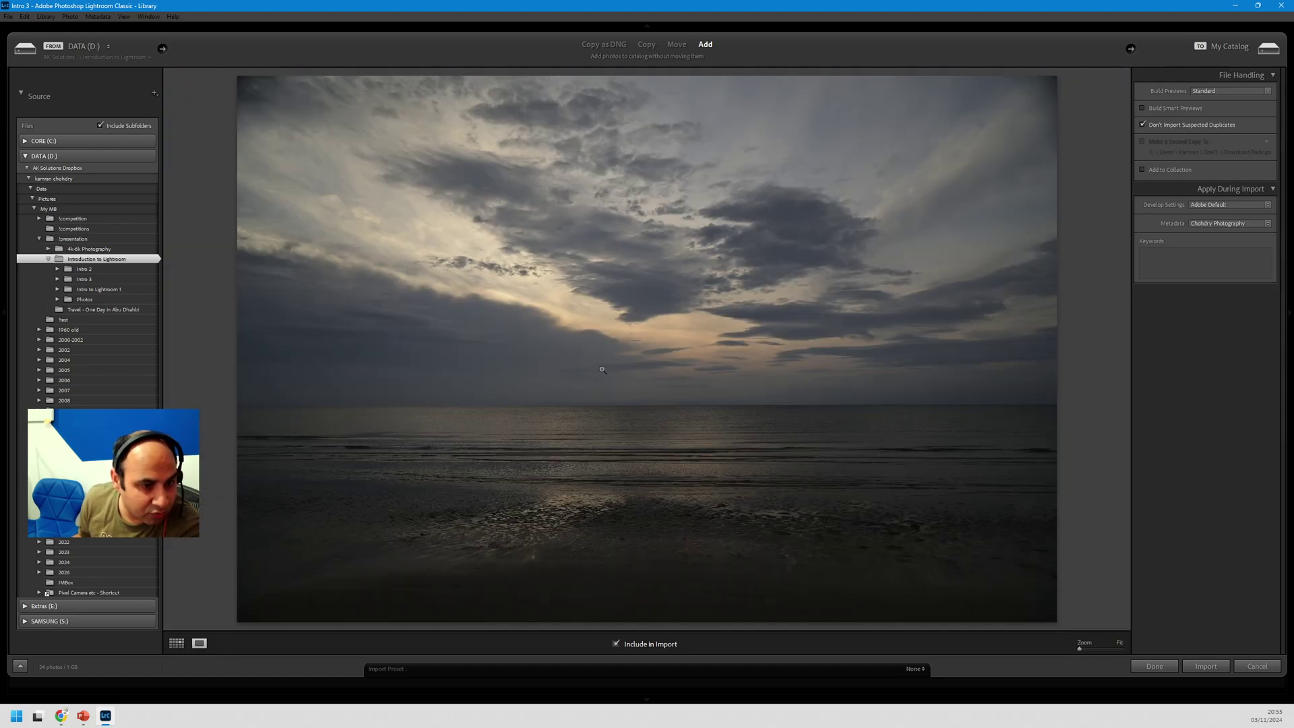
pyautogui.click(173, 644)
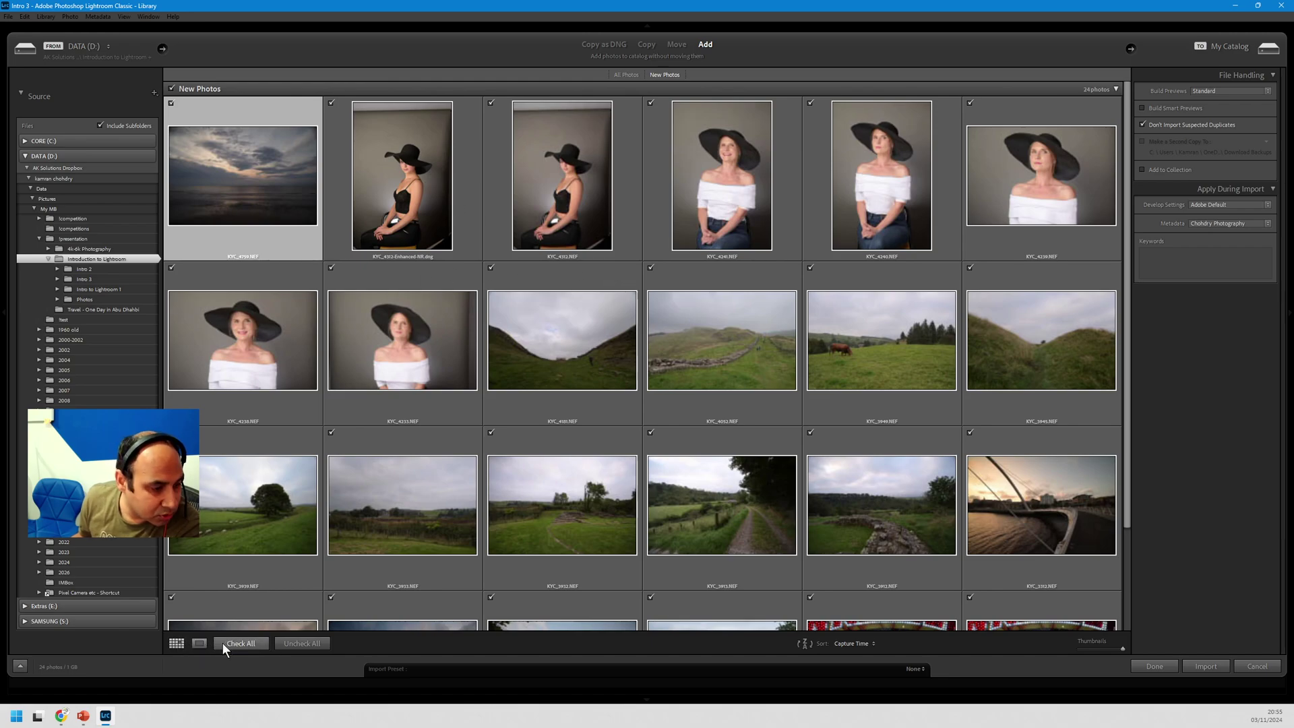
# Step: Uncheck all photos for import, and check only the four consecutive landscape photos in the second row
pyautogui.click(242, 645)
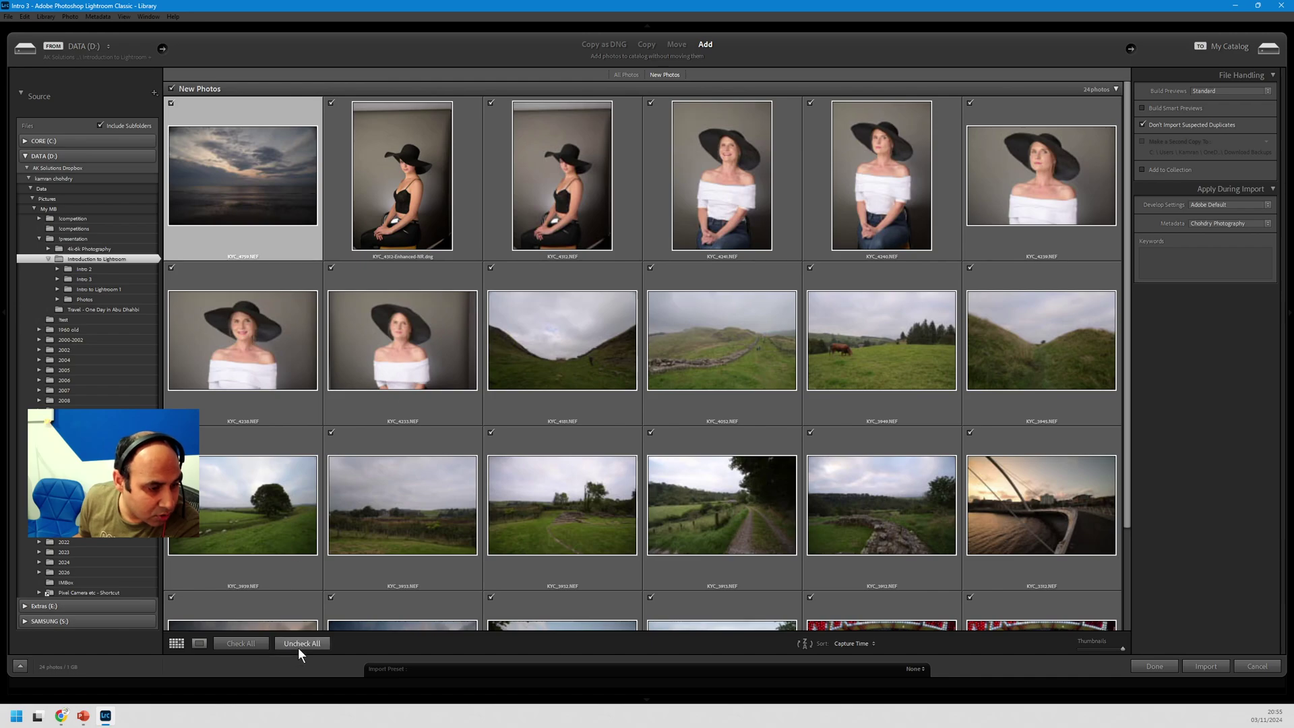
pyautogui.click(298, 645)
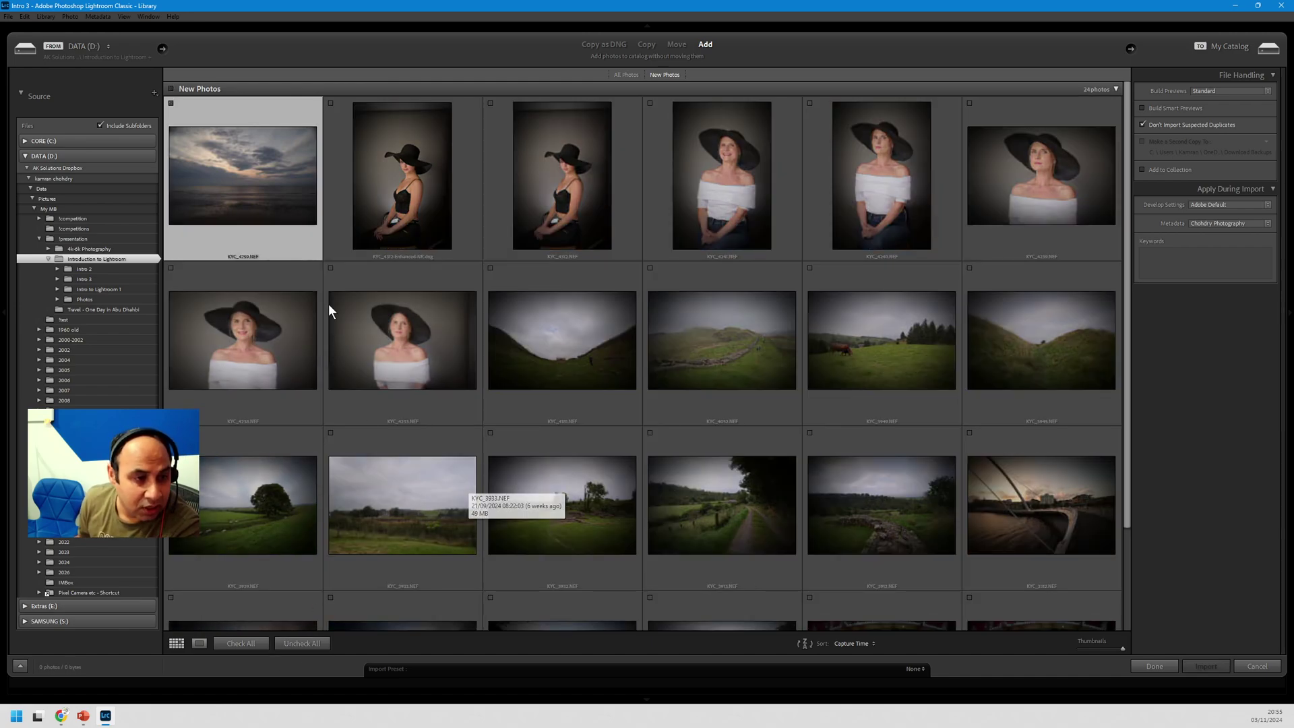
pyautogui.click(546, 272)
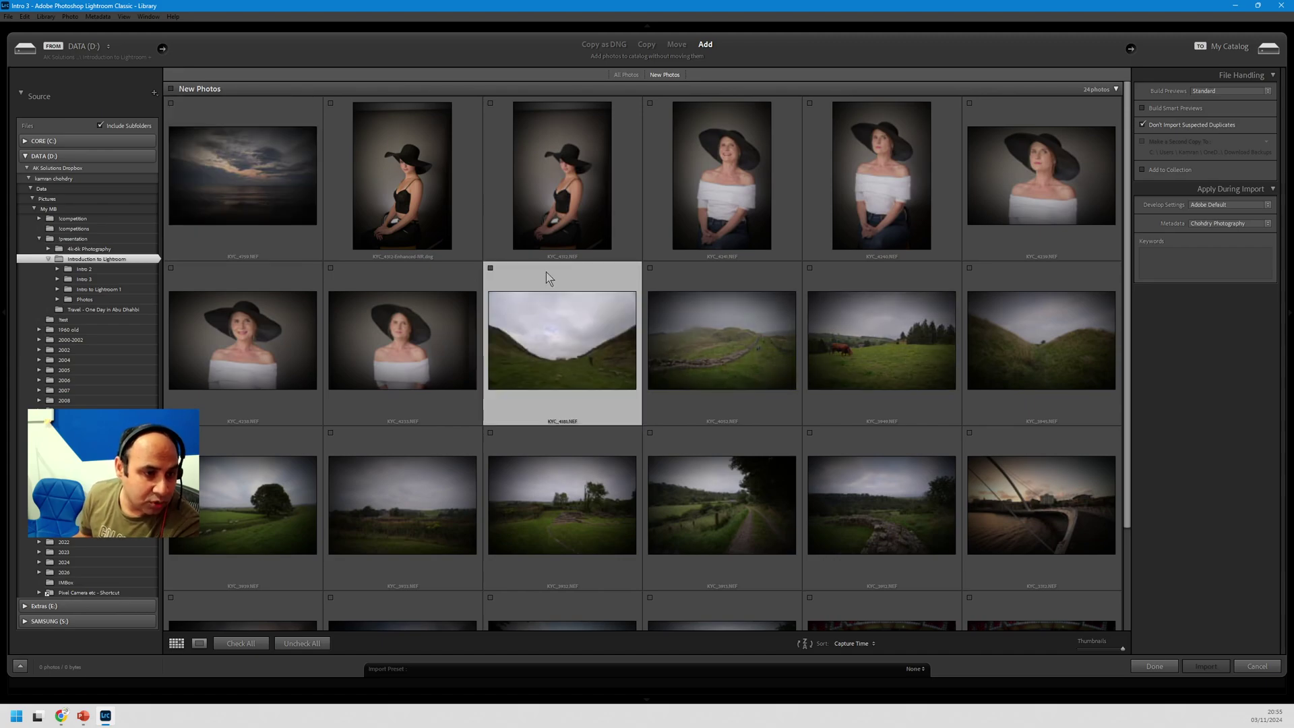
pyautogui.keyDown('shift'); pyautogui.click(1057, 311); pyautogui.keyUp('shift')
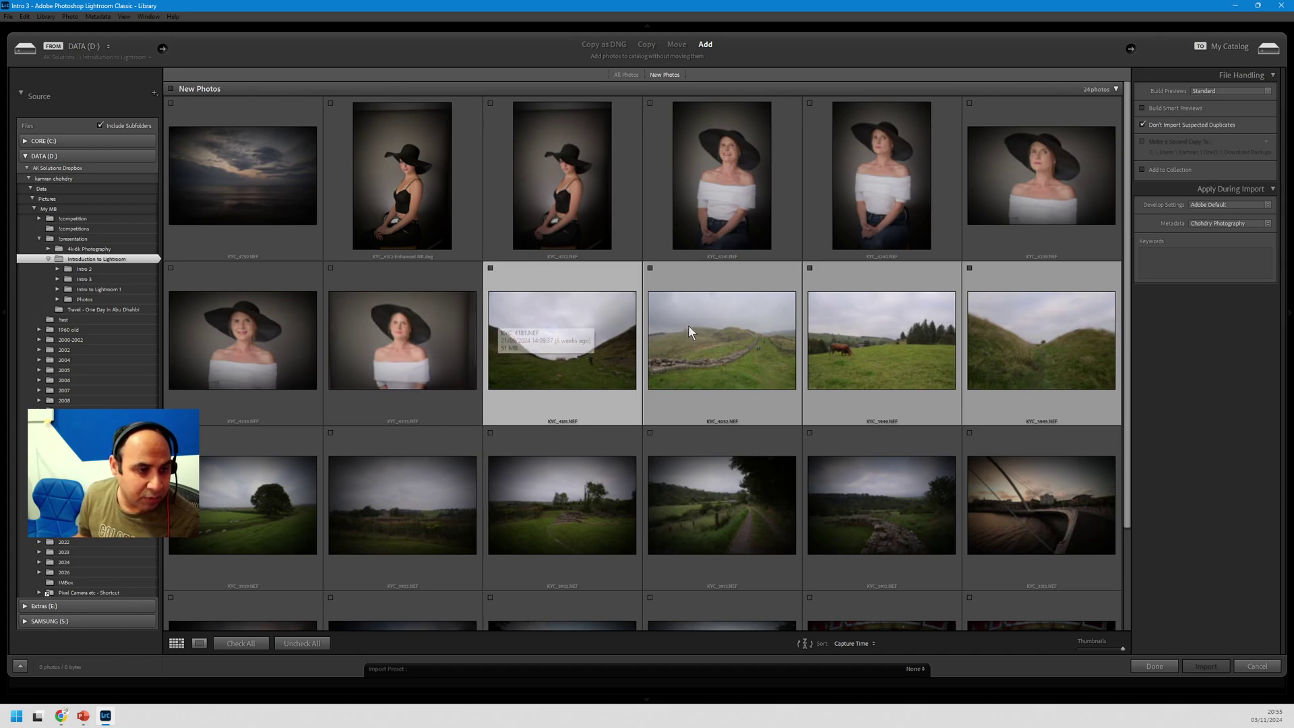
pyautogui.click(490, 268)
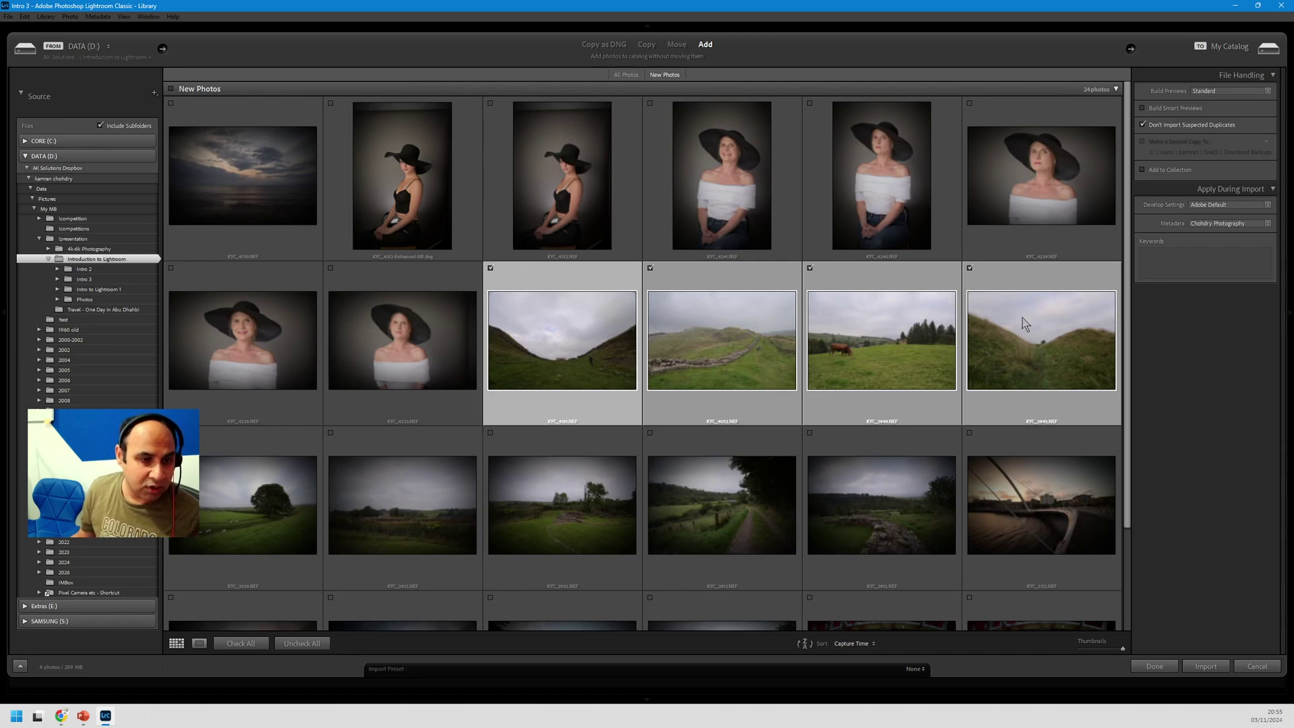
# Step: Select seven scattered photos, four hat portraits and three landscapes in the third row, and check them all together for import
pyautogui.click(403, 191)
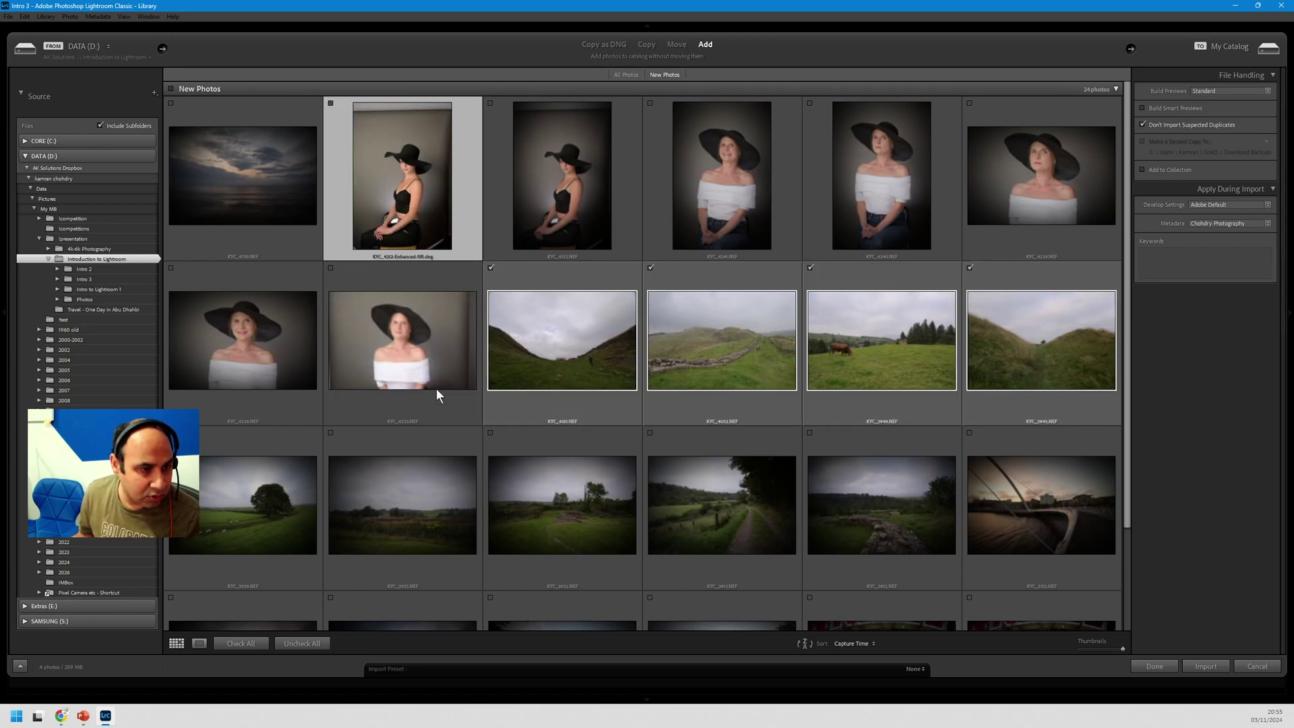
pyautogui.keyDown('ctrl'); pyautogui.click(375, 376); pyautogui.keyUp('ctrl')
pyautogui.keyDown('ctrl'); pyautogui.click(576, 505); pyautogui.keyUp('ctrl')
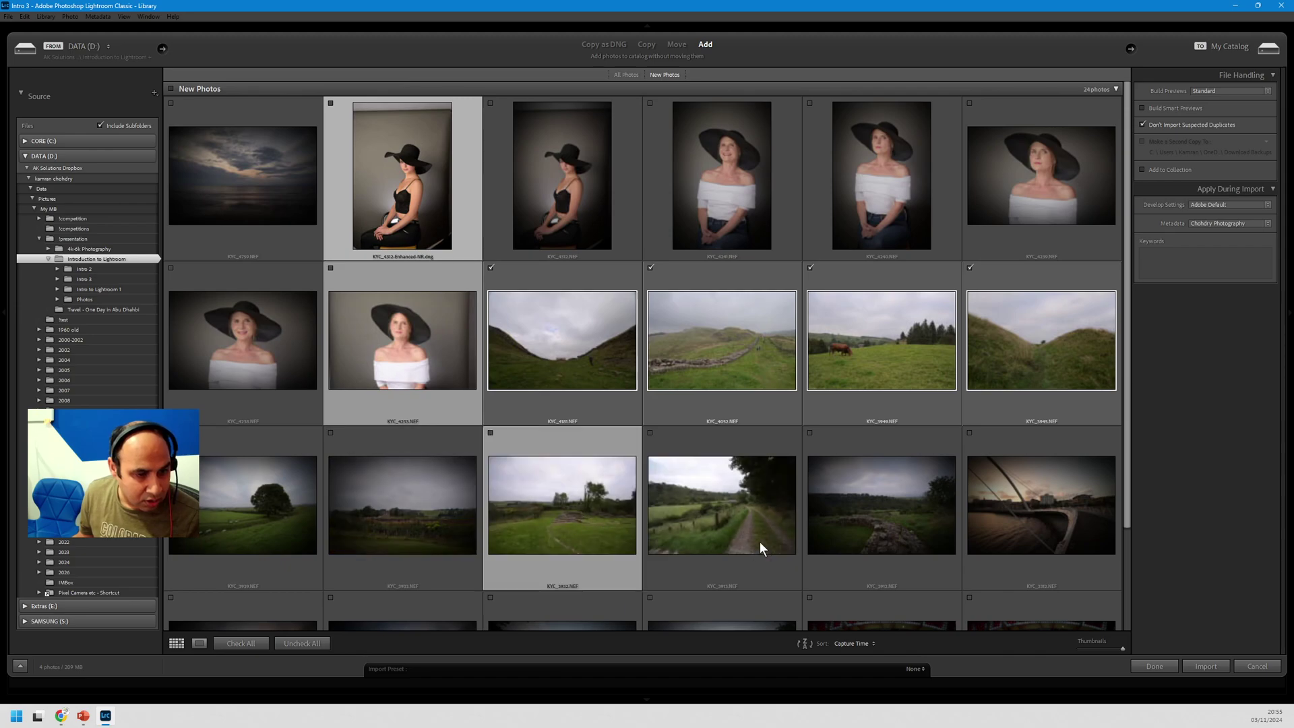
pyautogui.keyDown('ctrl'); pyautogui.click(759, 541); pyautogui.keyUp('ctrl')
pyautogui.keyDown('ctrl'); pyautogui.click(880, 539); pyautogui.keyUp('ctrl')
pyautogui.keyDown('ctrl'); pyautogui.click(883, 182); pyautogui.keyUp('ctrl')
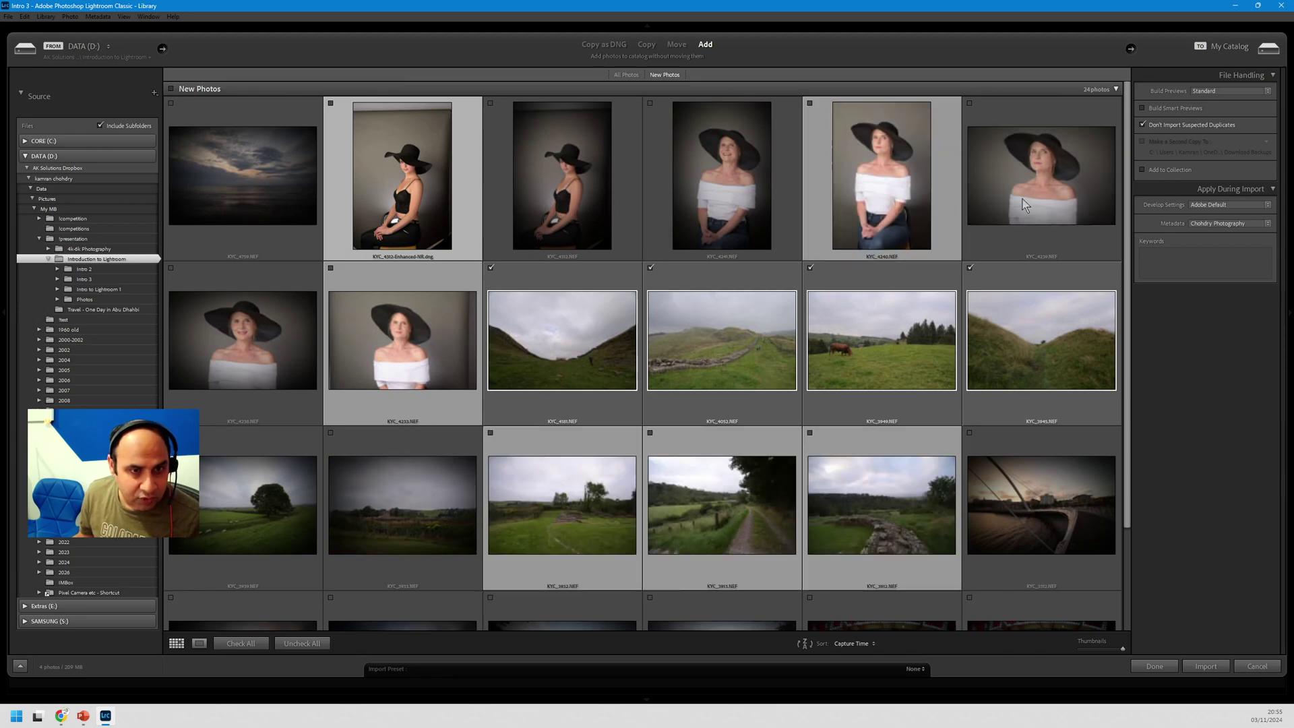
pyautogui.keyDown('ctrl'); pyautogui.click(1040, 195); pyautogui.keyUp('ctrl')
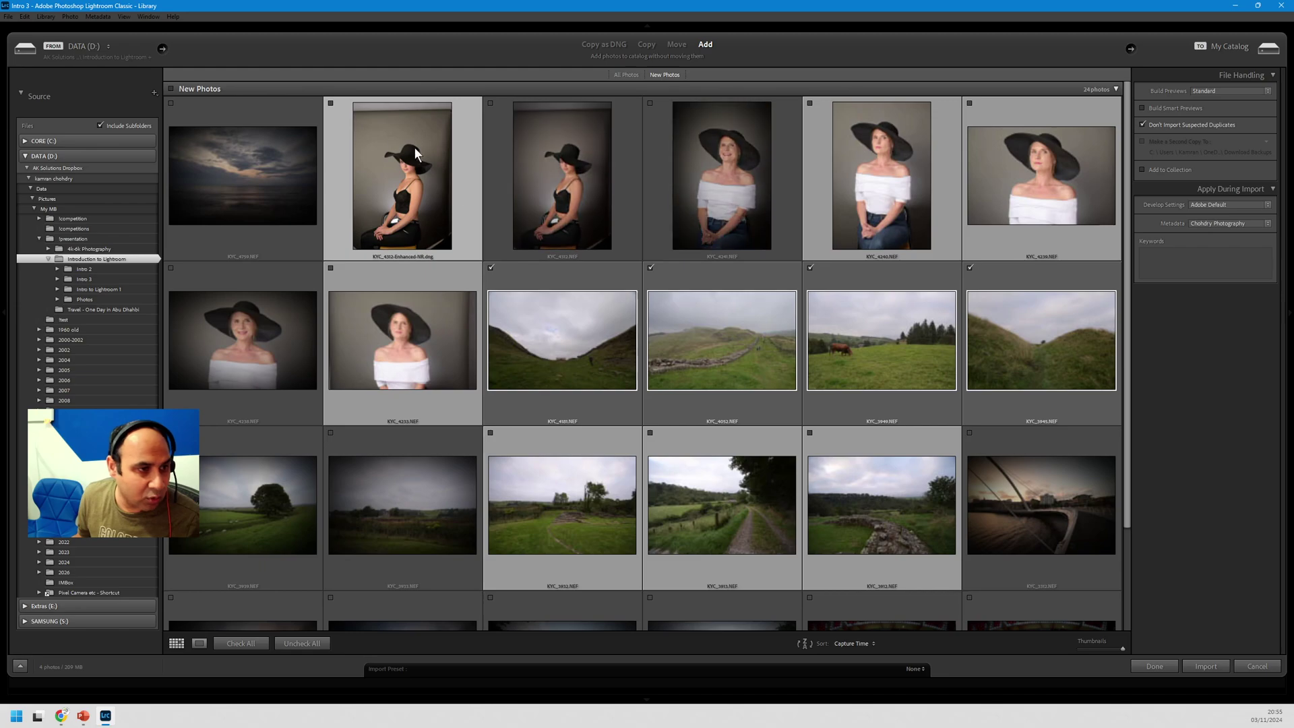
pyautogui.click(331, 104)
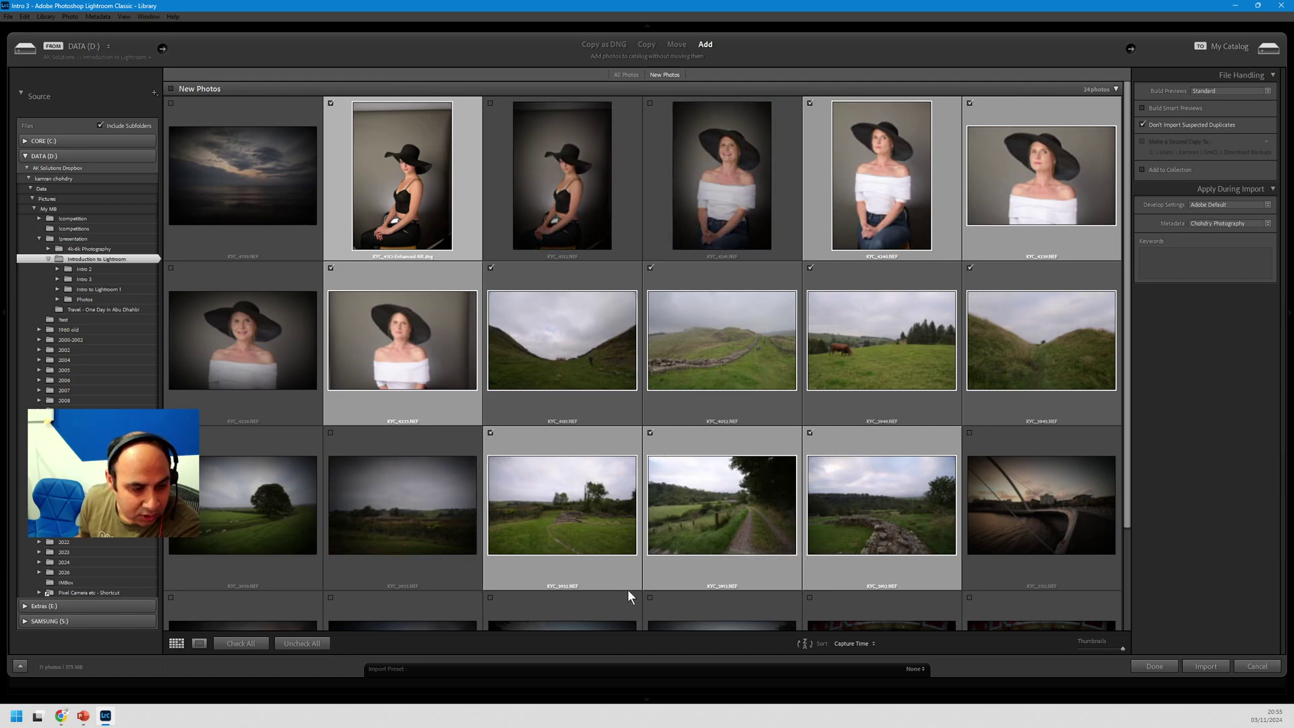
# Step: Try sorting the import photos by File Name, and return to Capture Time with the sort direction reversed
pyautogui.click(851, 644)
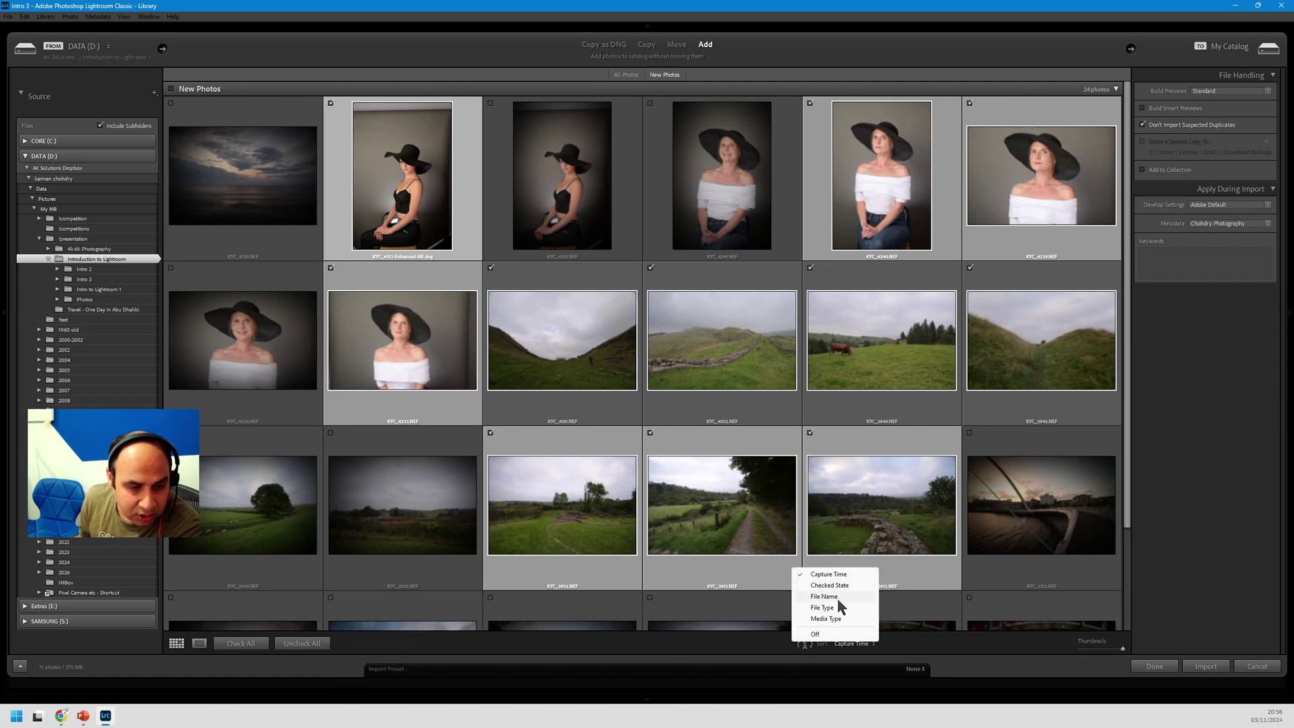
pyautogui.click(836, 597)
pyautogui.click(846, 645)
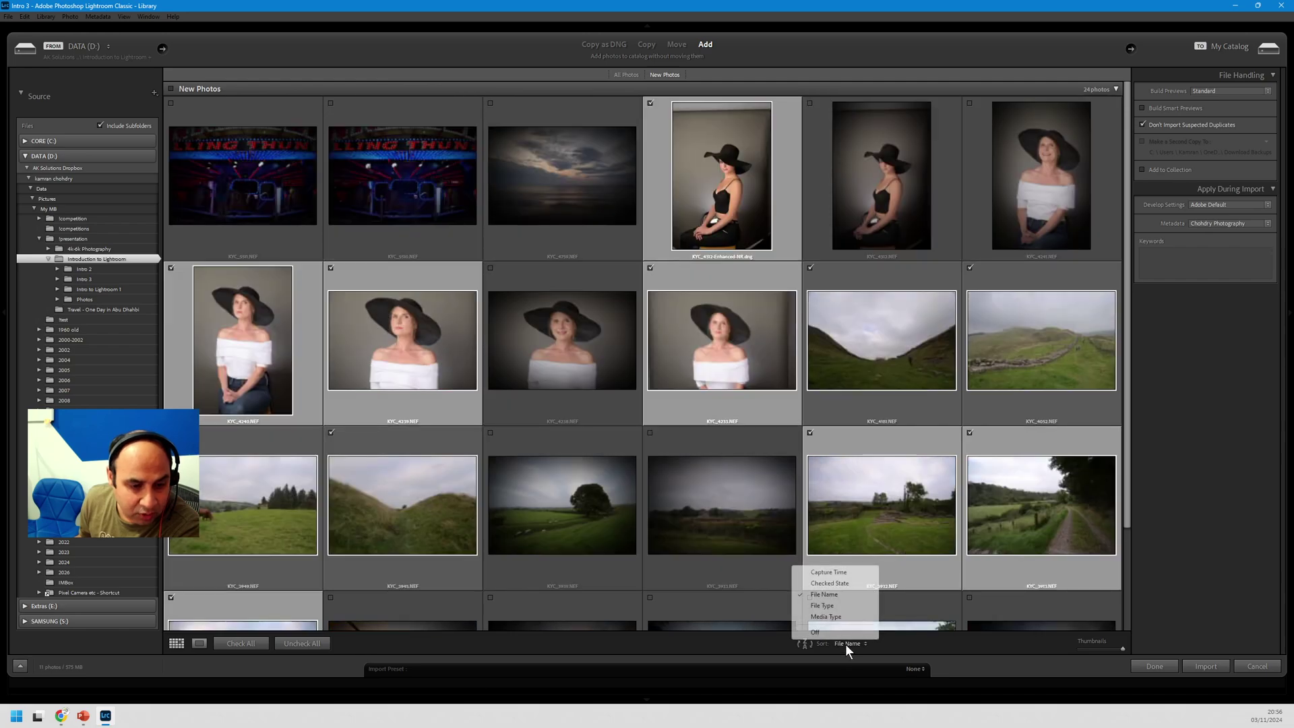
pyautogui.click(834, 572)
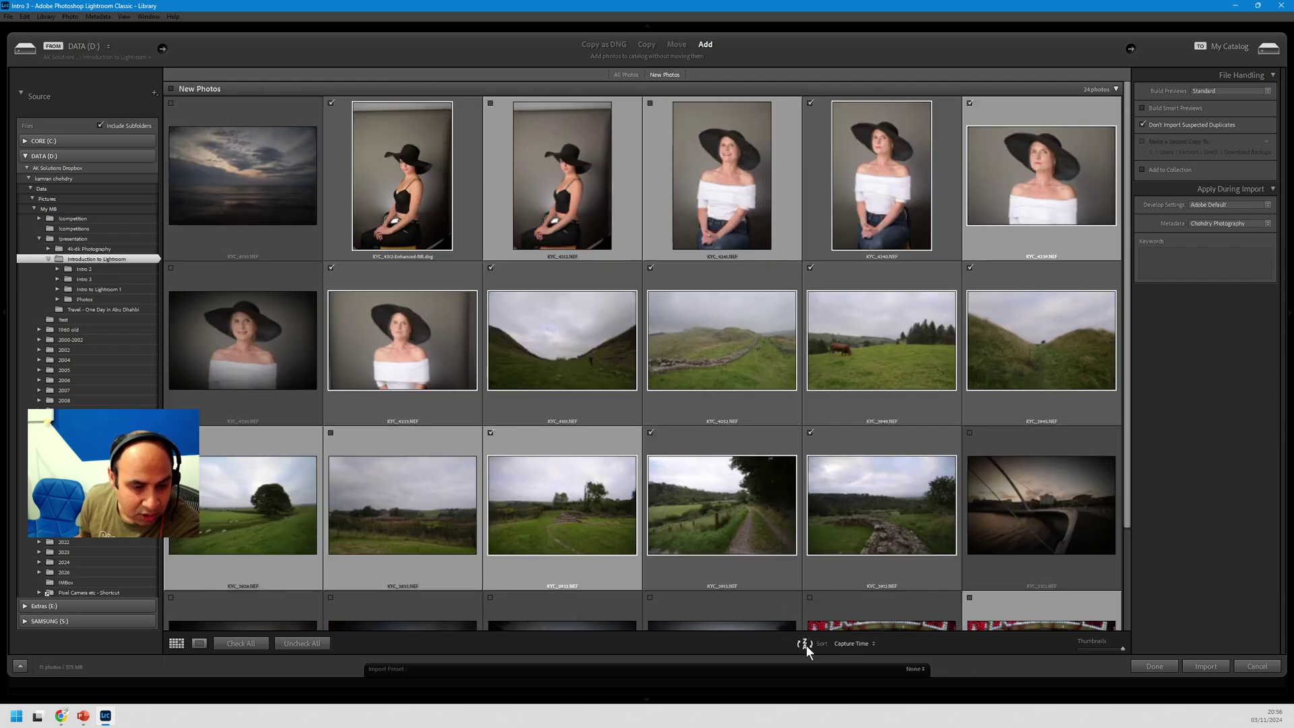
pyautogui.click(805, 644)
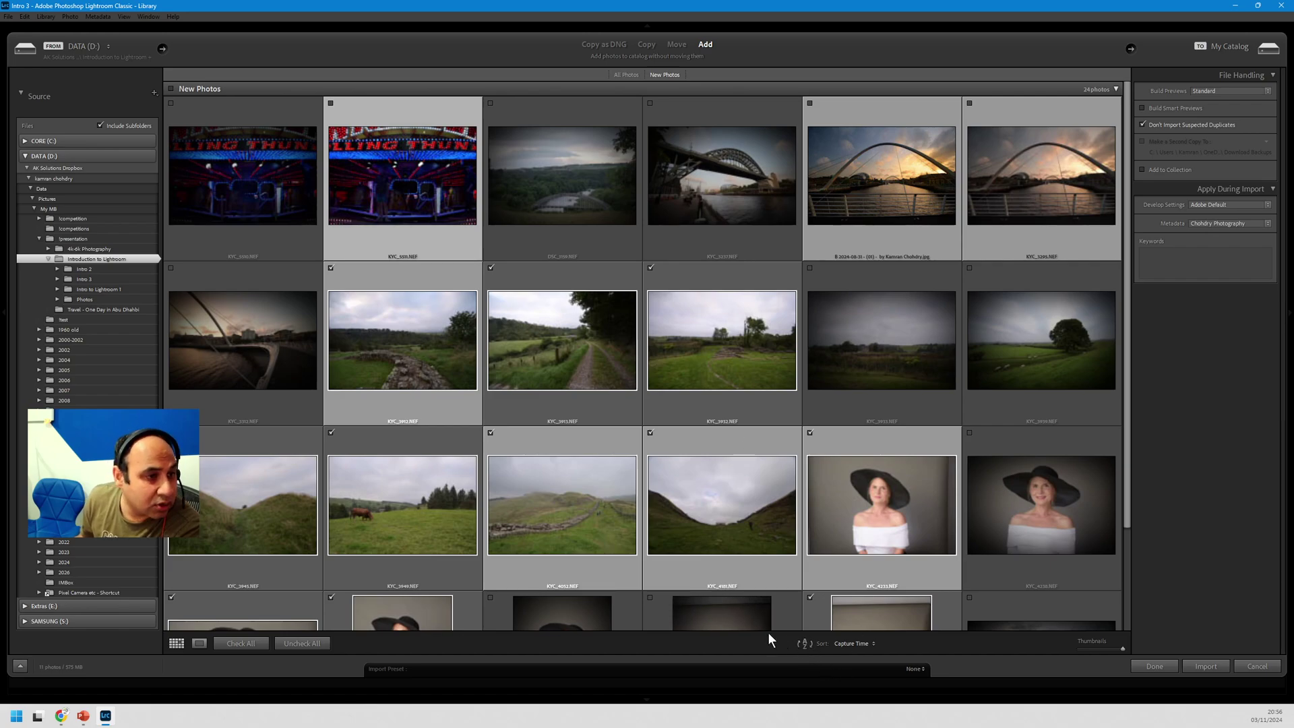
pyautogui.moveTo(245, 164)
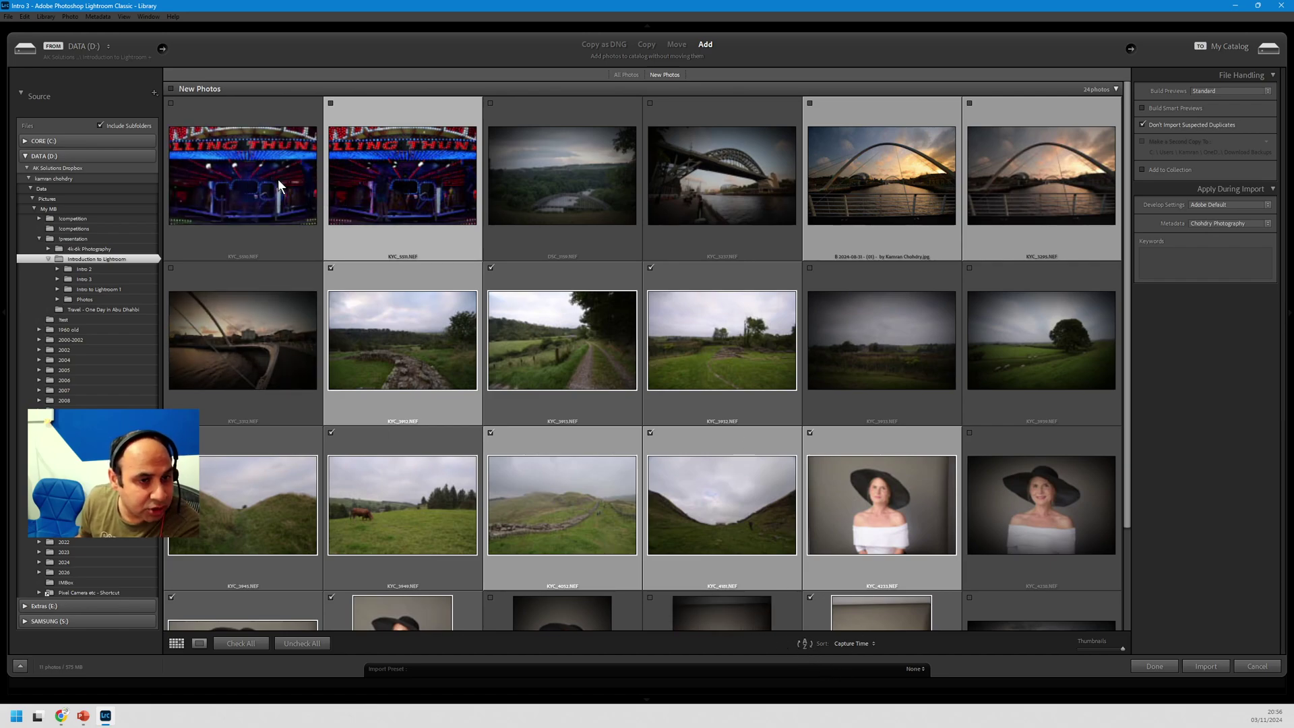
pyautogui.scroll(-3, 248, 208)
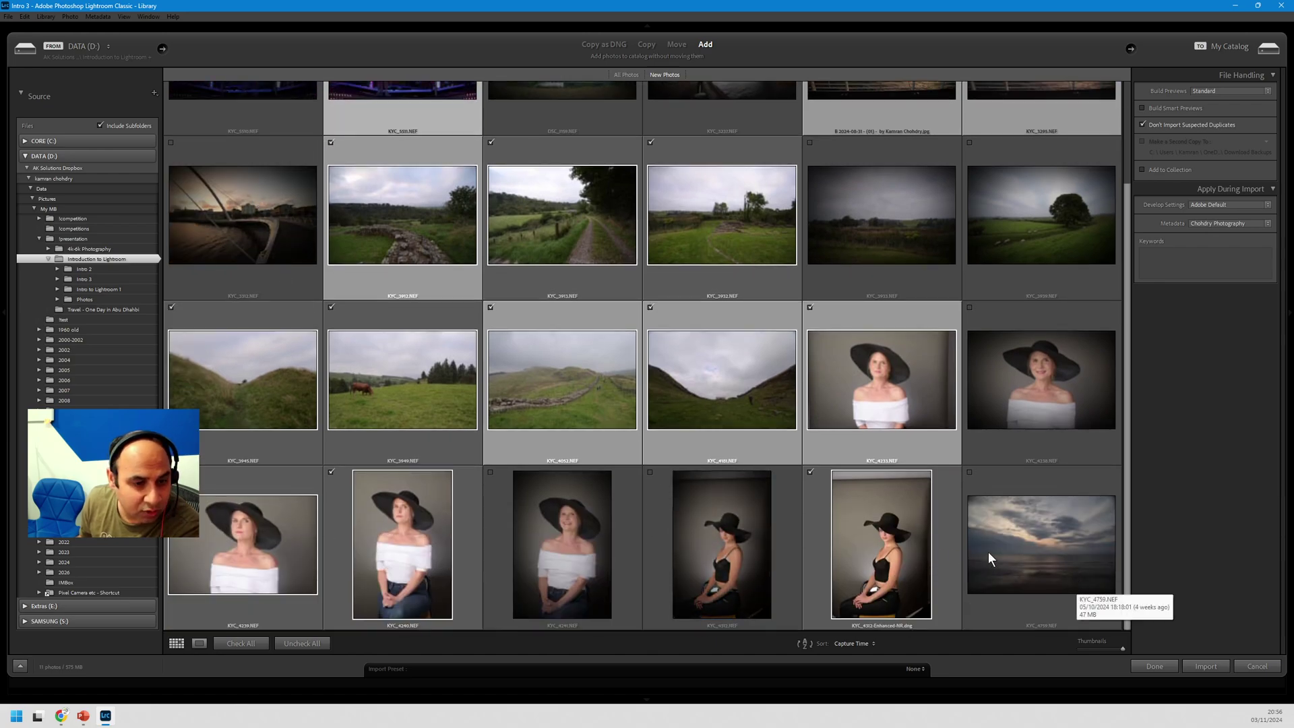
pyautogui.scroll(3, 992, 551)
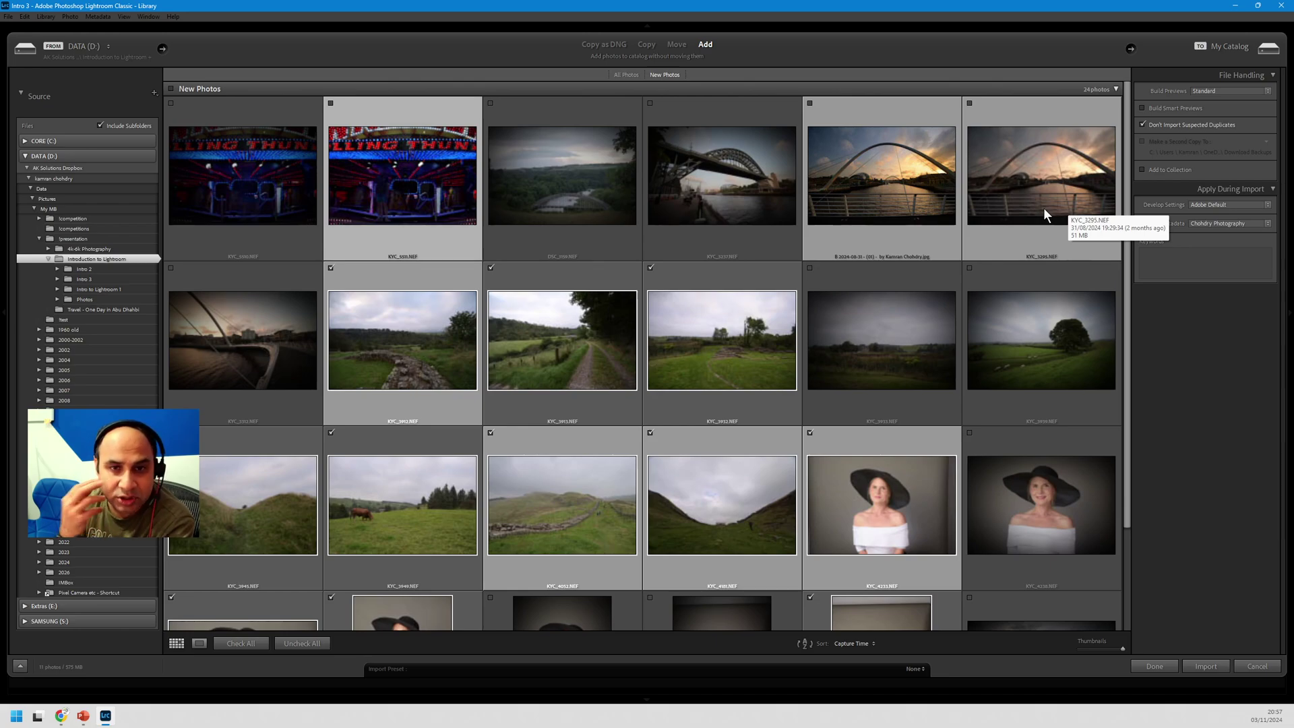
# Step: Try building Embedded & Sidecar and 1:1 previews for the import, set previews back to Standard, and turn on Build Smart Previews
pyautogui.click(1230, 90)
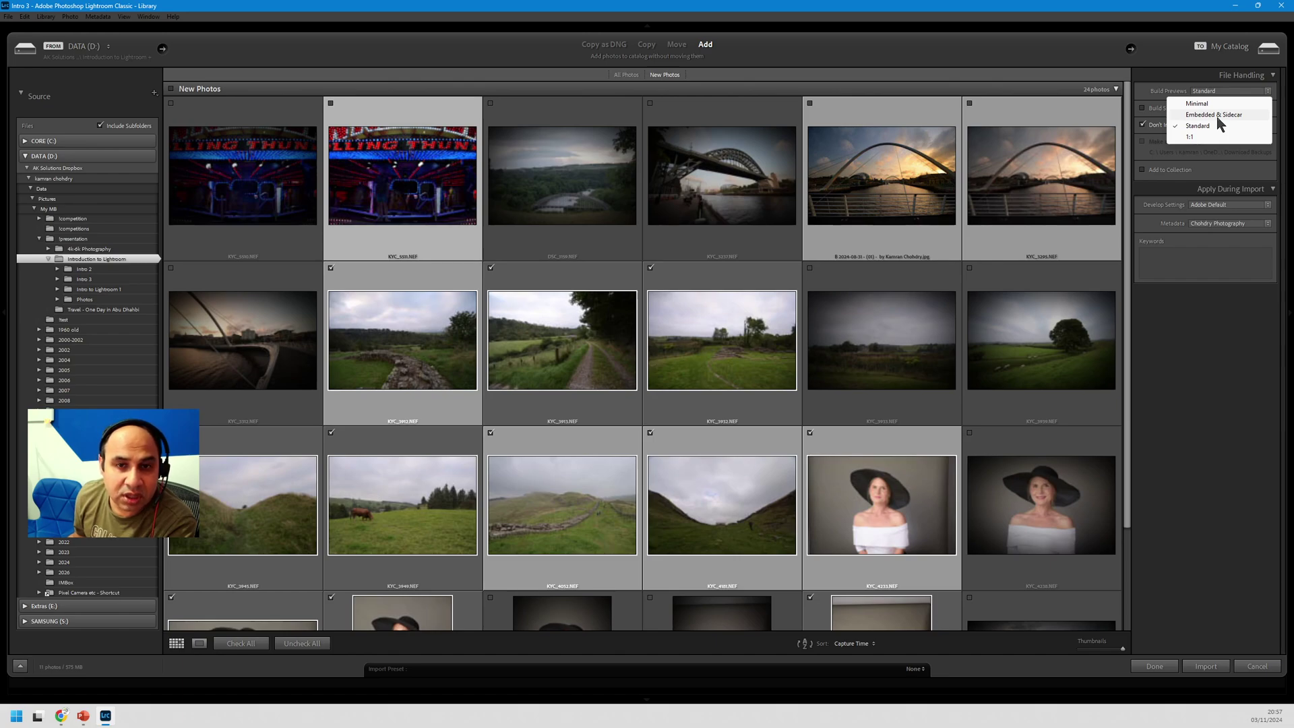
pyautogui.click(1219, 116)
pyautogui.click(1230, 89)
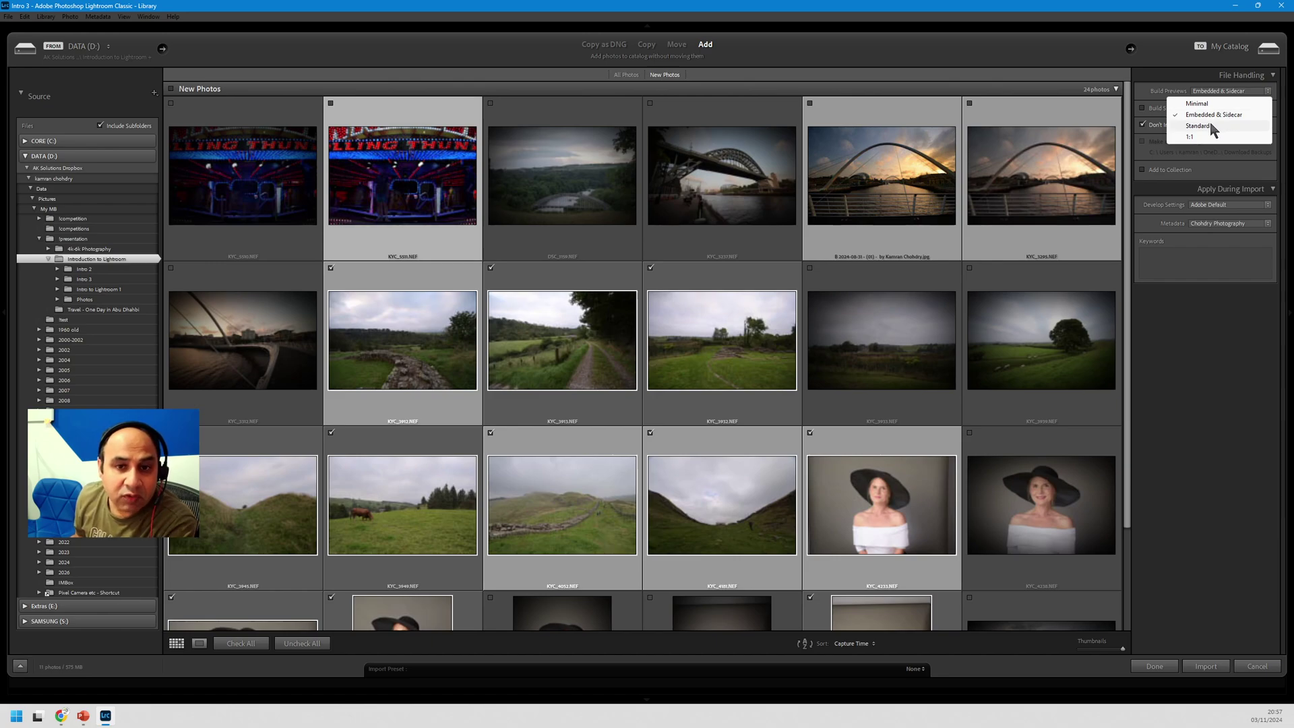
pyautogui.click(1210, 125)
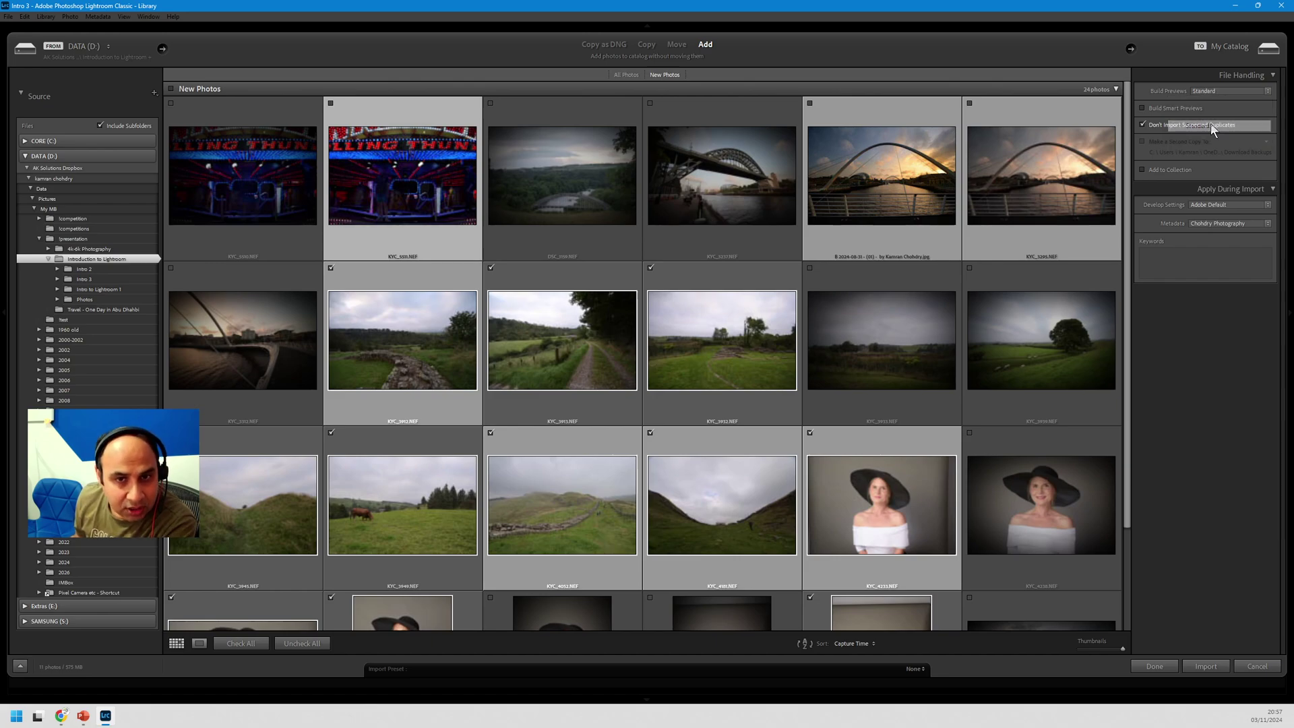
pyautogui.click(1231, 91)
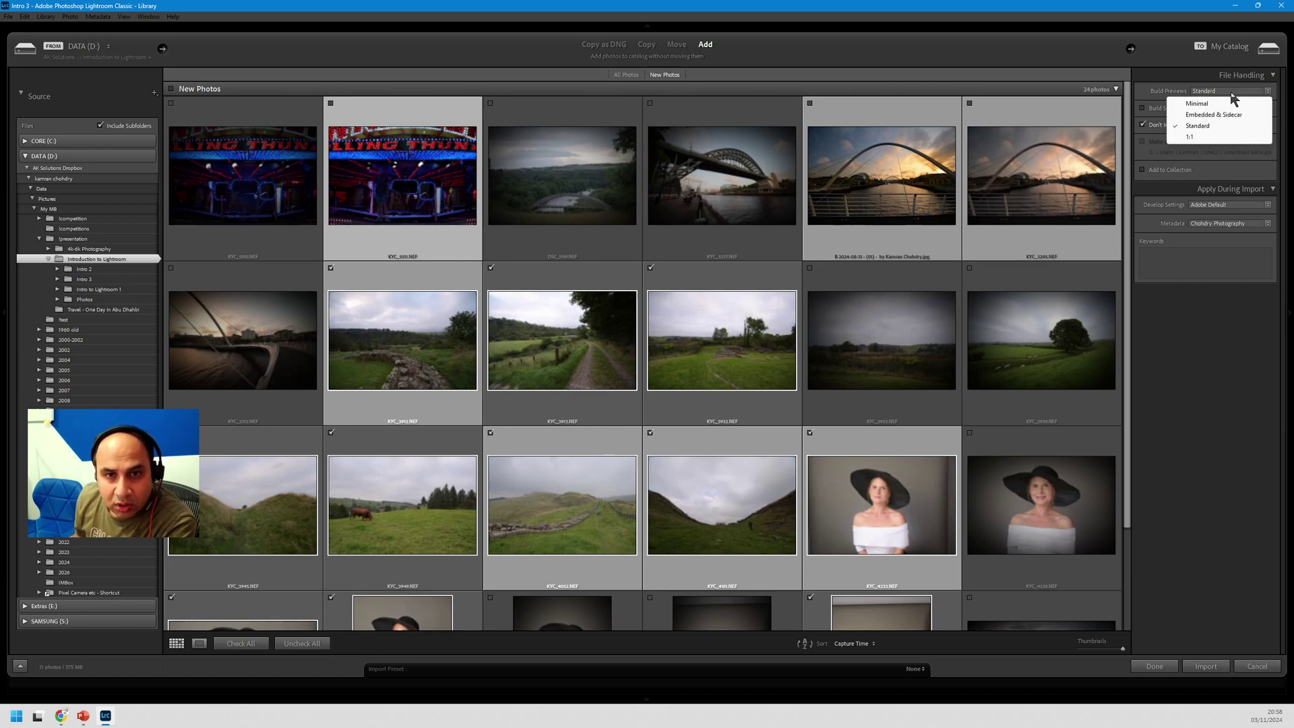
pyautogui.click(1189, 138)
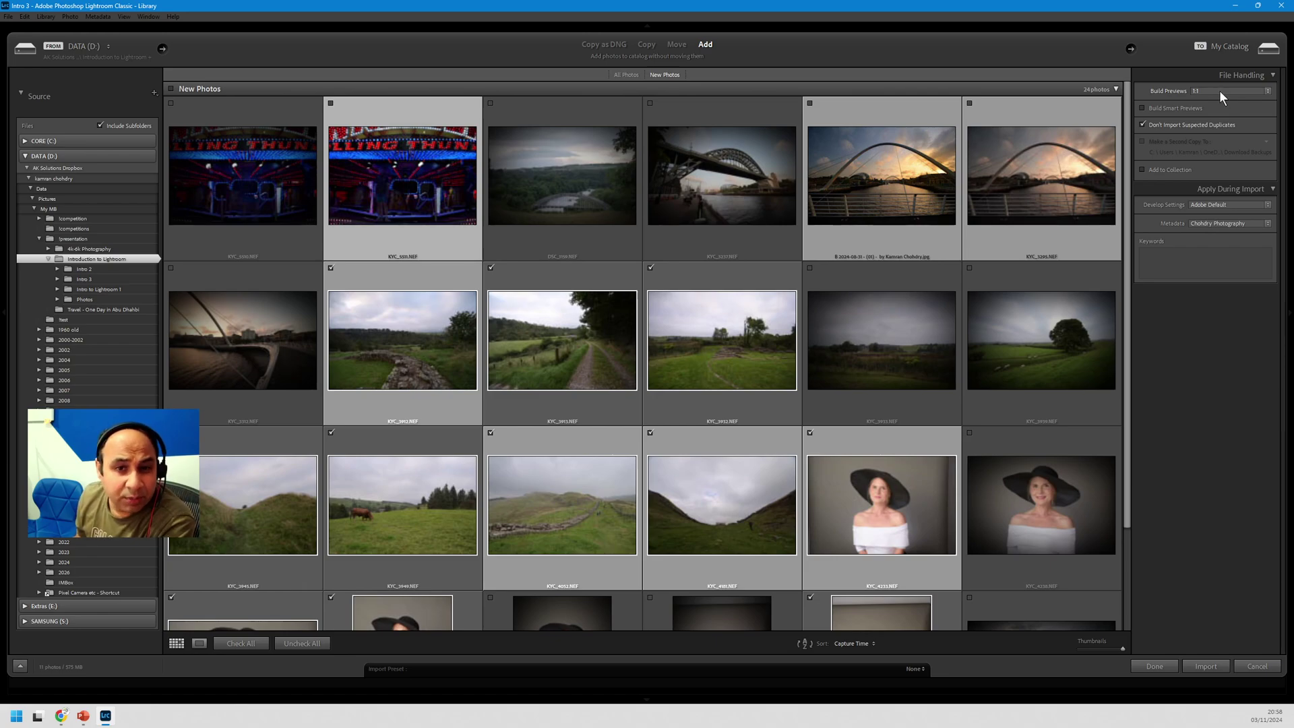
pyautogui.click(1220, 90)
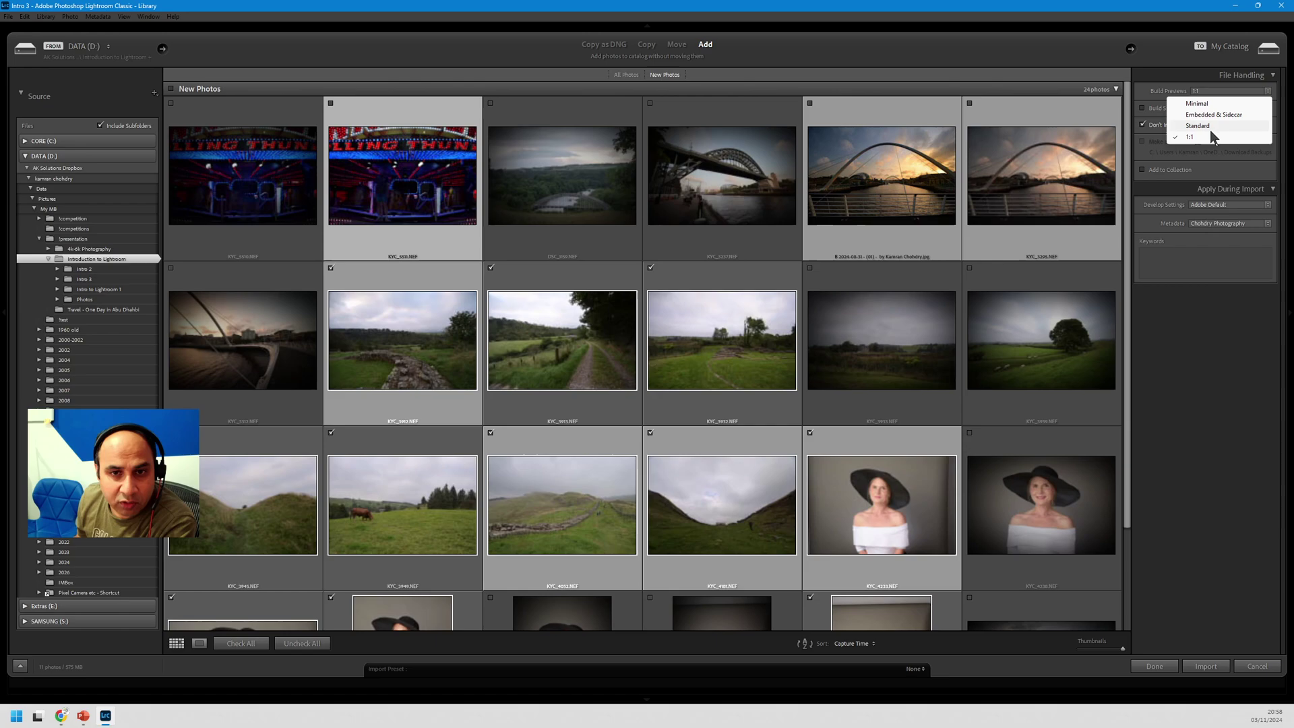
pyautogui.click(1212, 126)
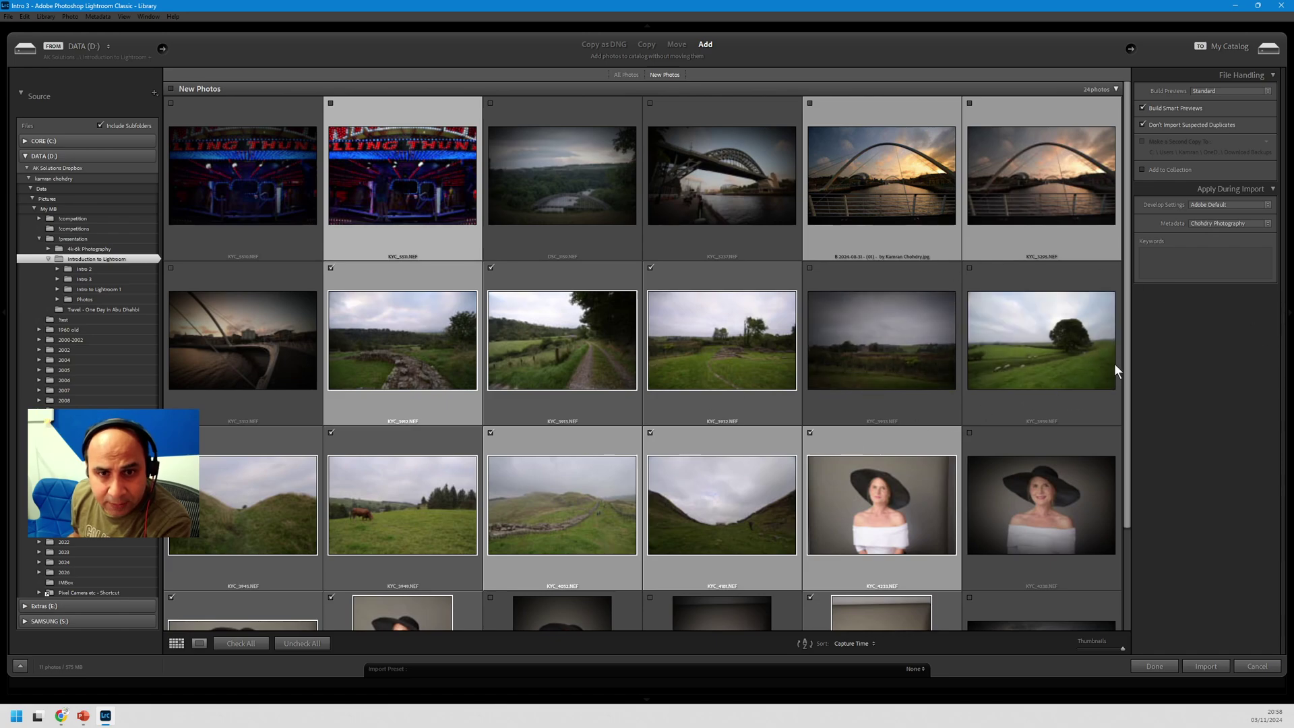
# Step: Turn on adding the imported photos to a collection, and create a new collection named Portraits
pyautogui.click(1154, 170)
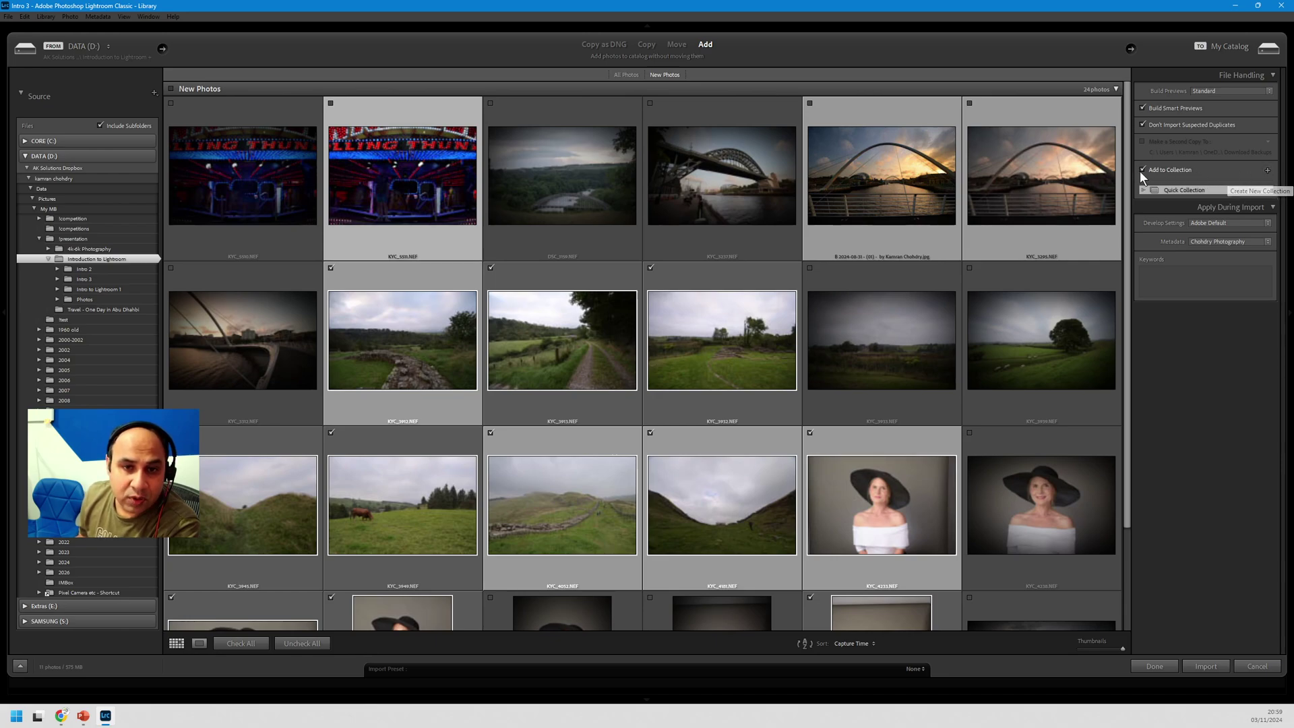
pyautogui.click(1268, 173)
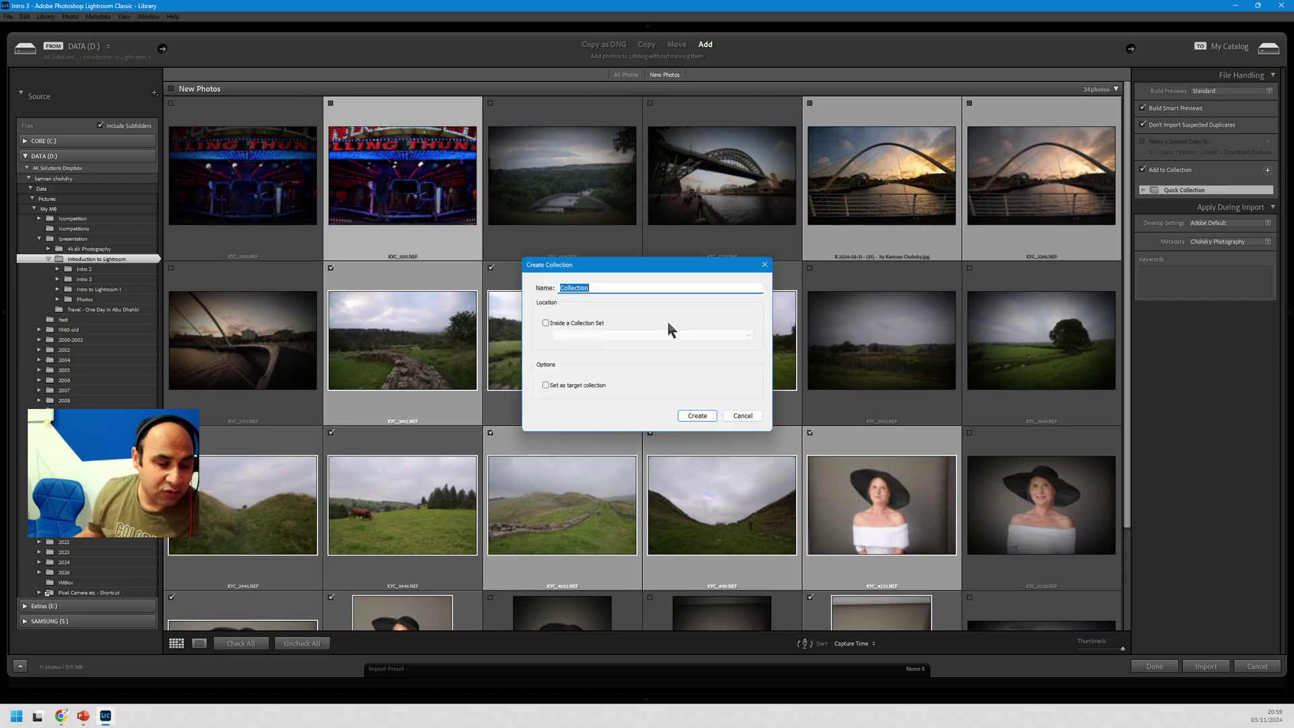
pyautogui.write('Portraits')
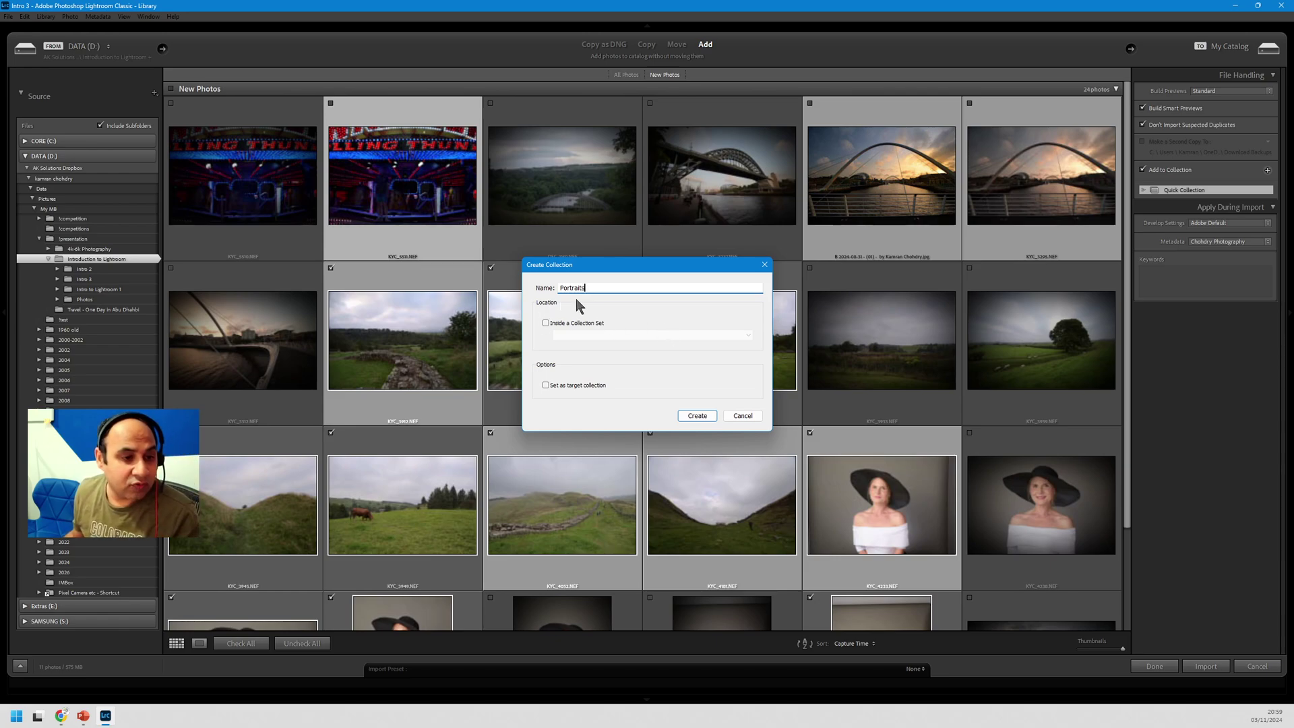
pyautogui.click(703, 416)
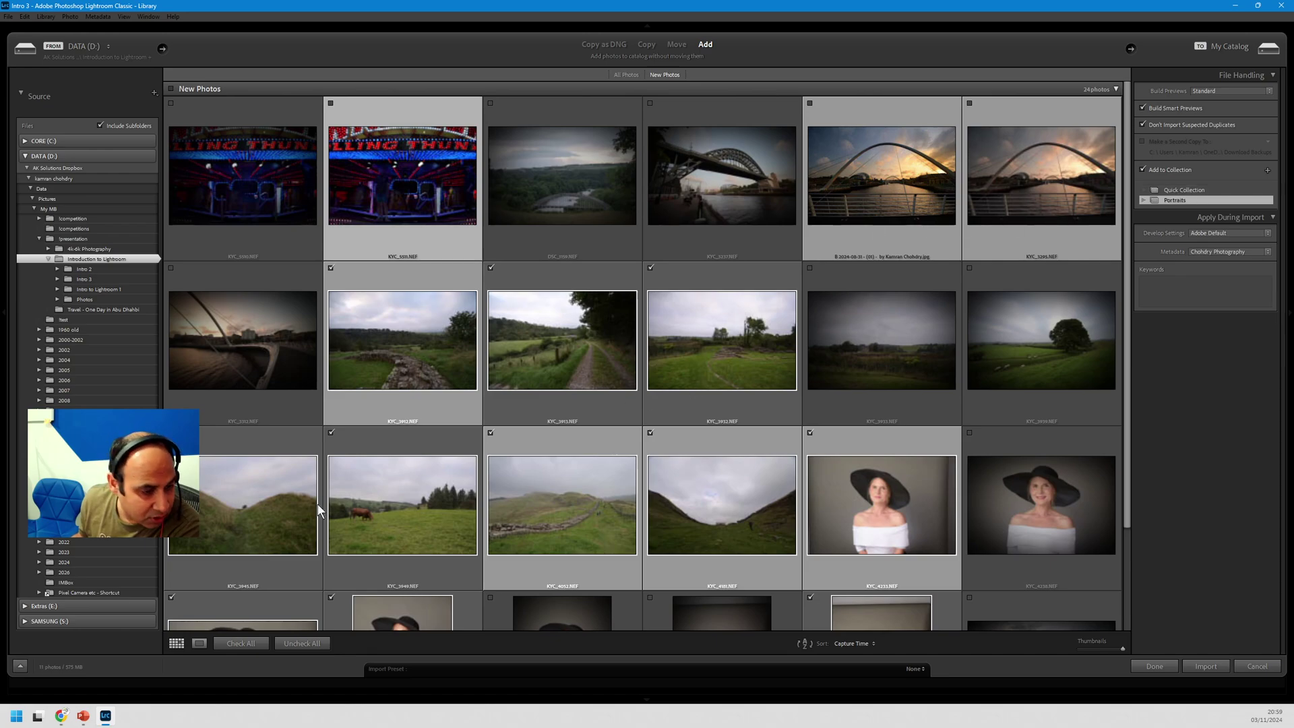
# Step: Uncheck all photos, check only the seven portraits of the women in black hats, and import them
pyautogui.click(305, 644)
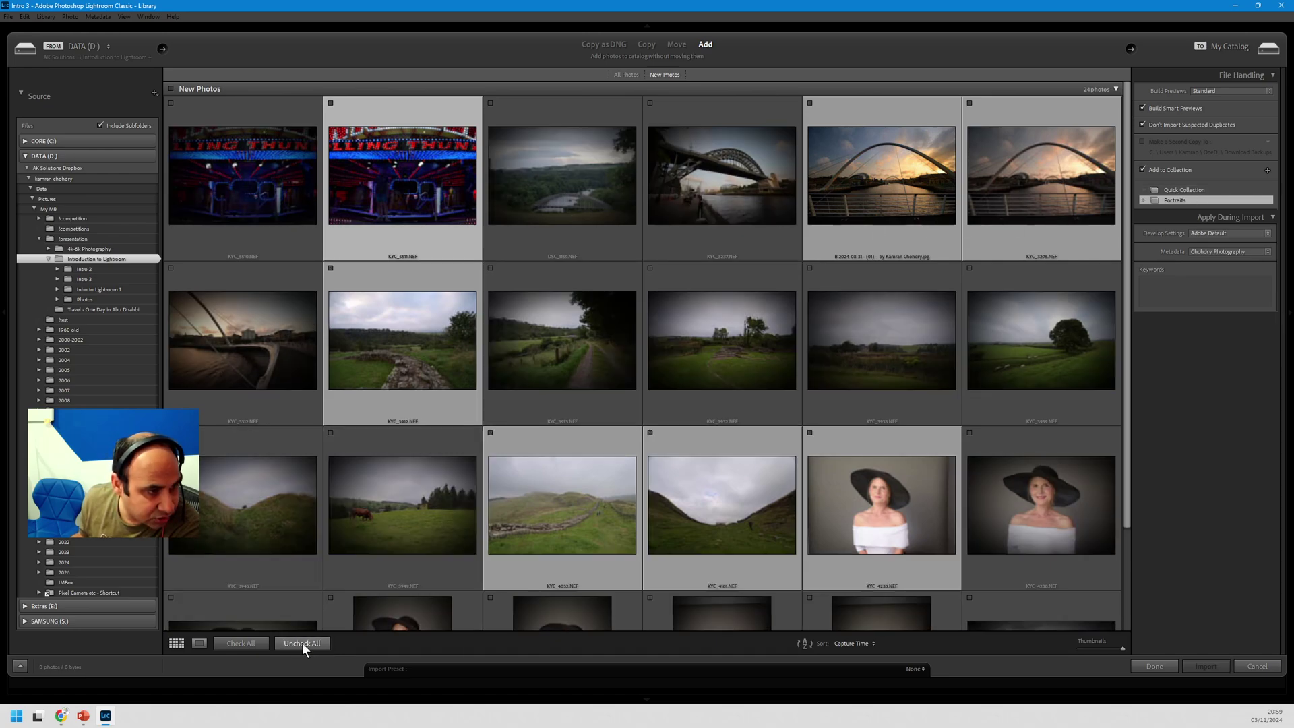
pyautogui.scroll(-3, 824, 311)
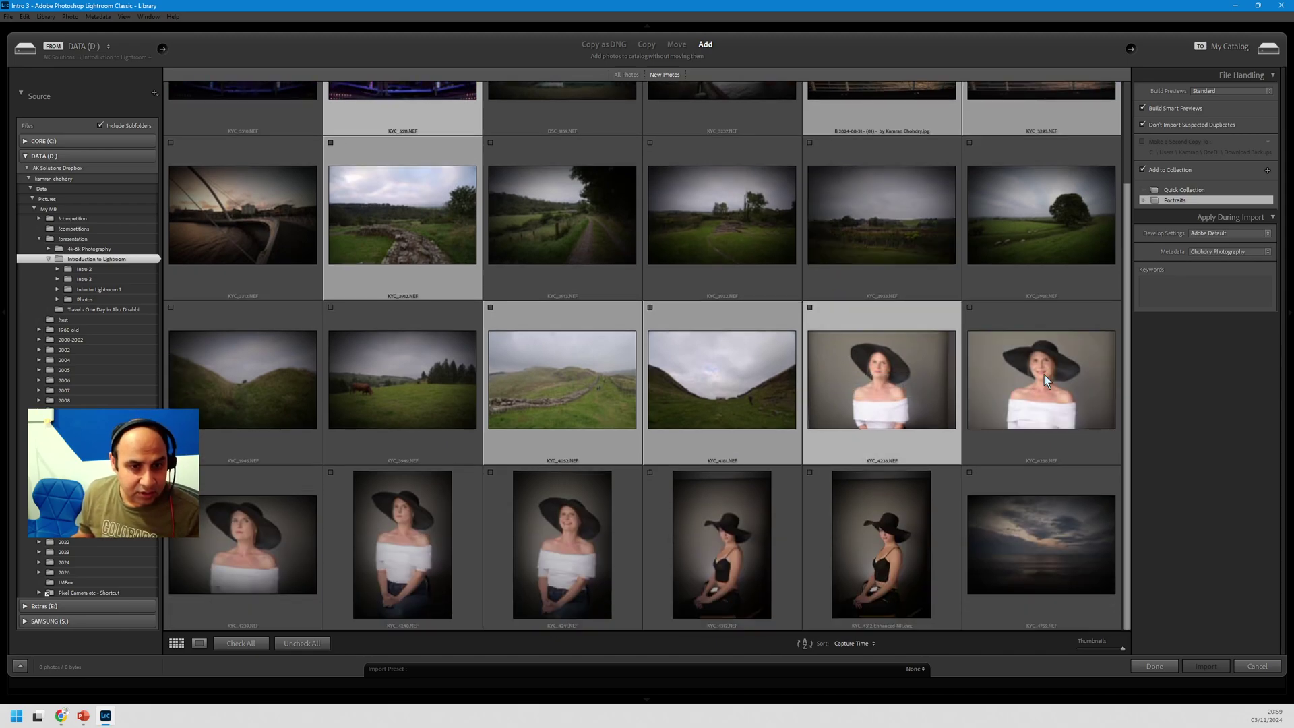
pyautogui.click(1018, 385)
pyautogui.click(880, 378)
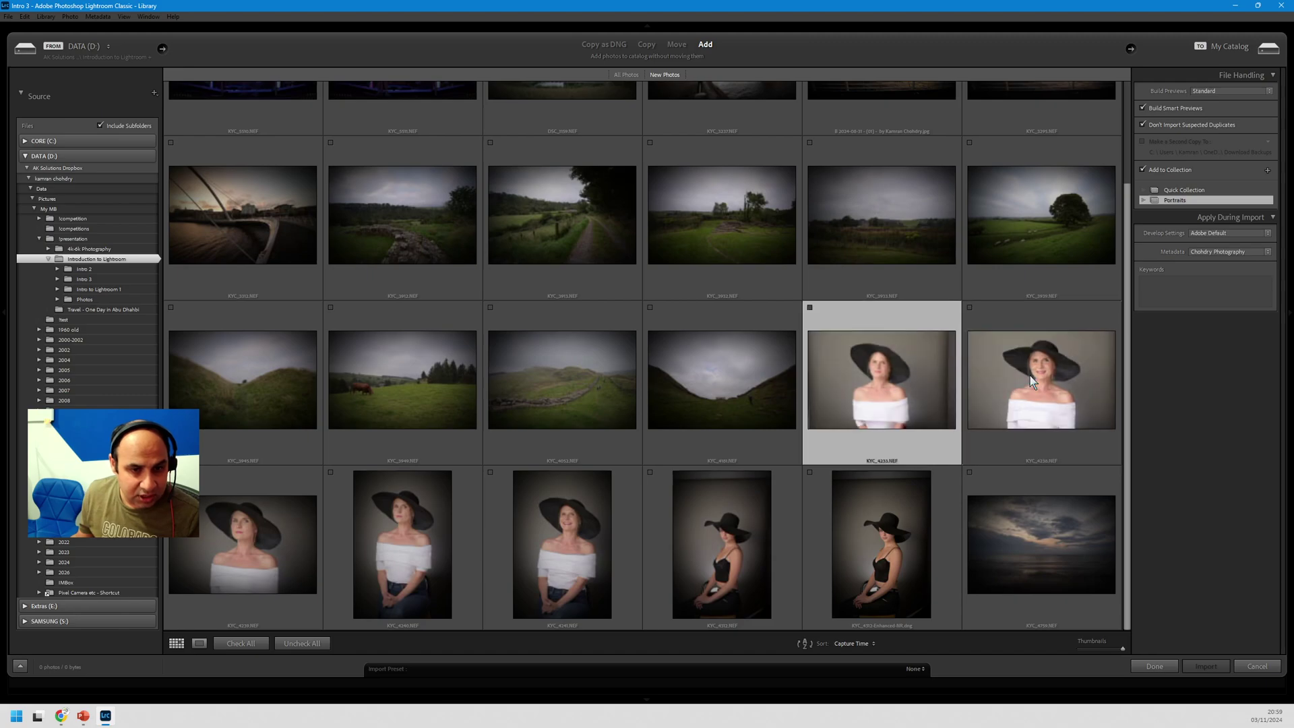
pyautogui.keyDown('shift'); pyautogui.click(1012, 378); pyautogui.keyUp('shift')
pyautogui.keyDown('ctrl'); pyautogui.click(233, 573); pyautogui.keyUp('ctrl')
pyautogui.keyDown('ctrl'); pyautogui.click(403, 546); pyautogui.keyUp('ctrl')
pyautogui.keyDown('ctrl'); pyautogui.click(523, 558); pyautogui.keyUp('ctrl')
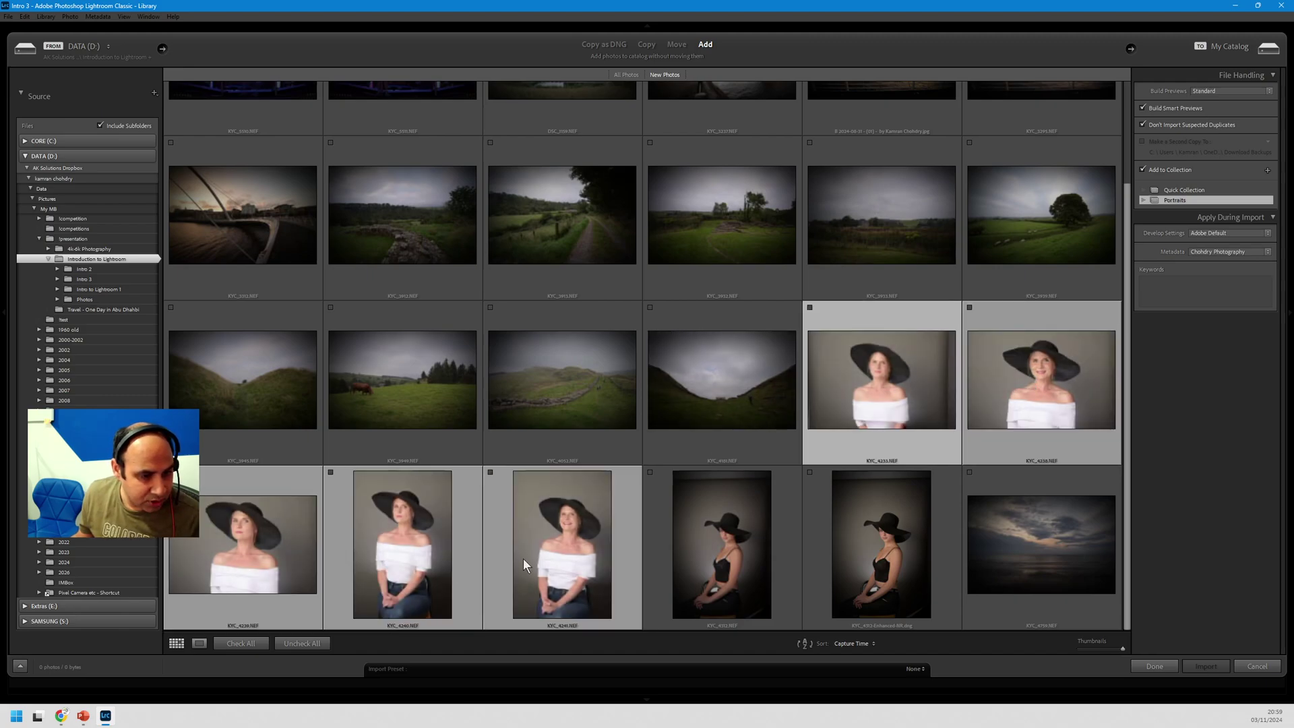
pyautogui.keyDown('ctrl'); pyautogui.click(742, 556); pyautogui.keyUp('ctrl')
pyautogui.keyDown('ctrl'); pyautogui.click(828, 535); pyautogui.keyUp('ctrl')
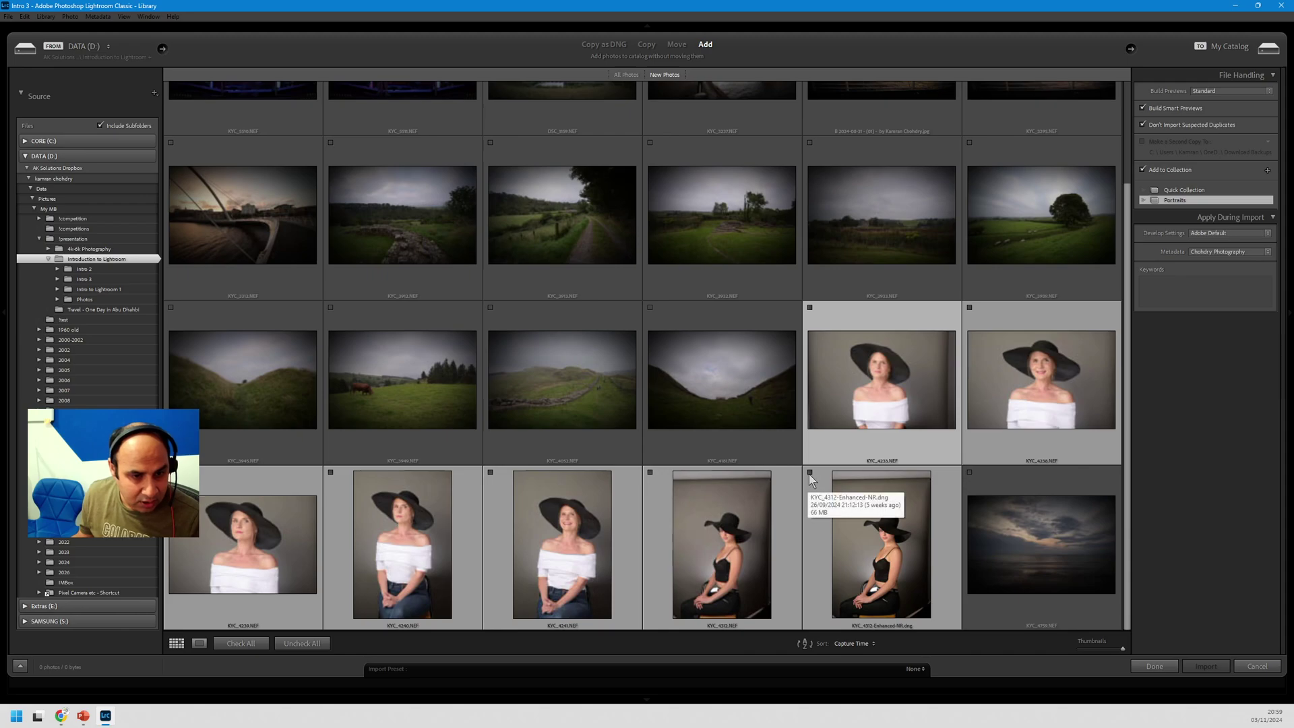
pyautogui.press('p')
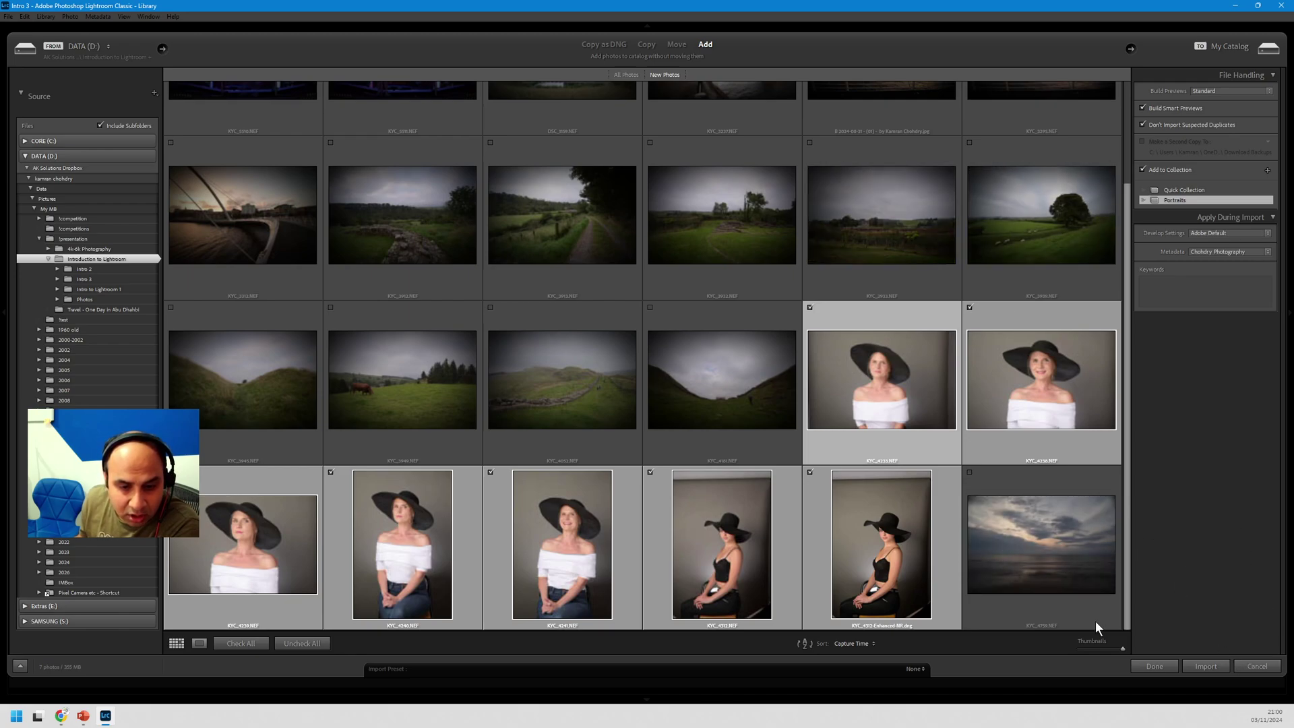
pyautogui.click(1203, 671)
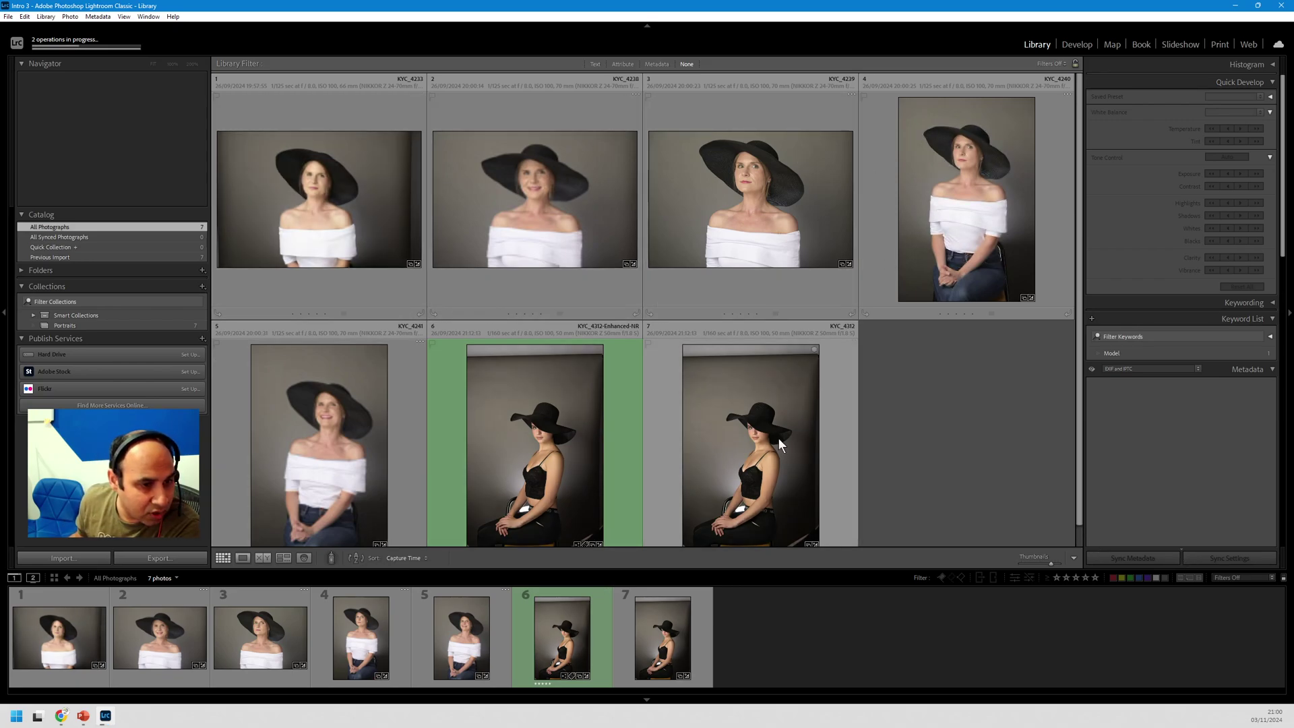
# Step: Select the first portrait, show the Previous Import photos, and open the Photos folder within Introduction to Lightroom on DATA (D:)
pyautogui.click(347, 188)
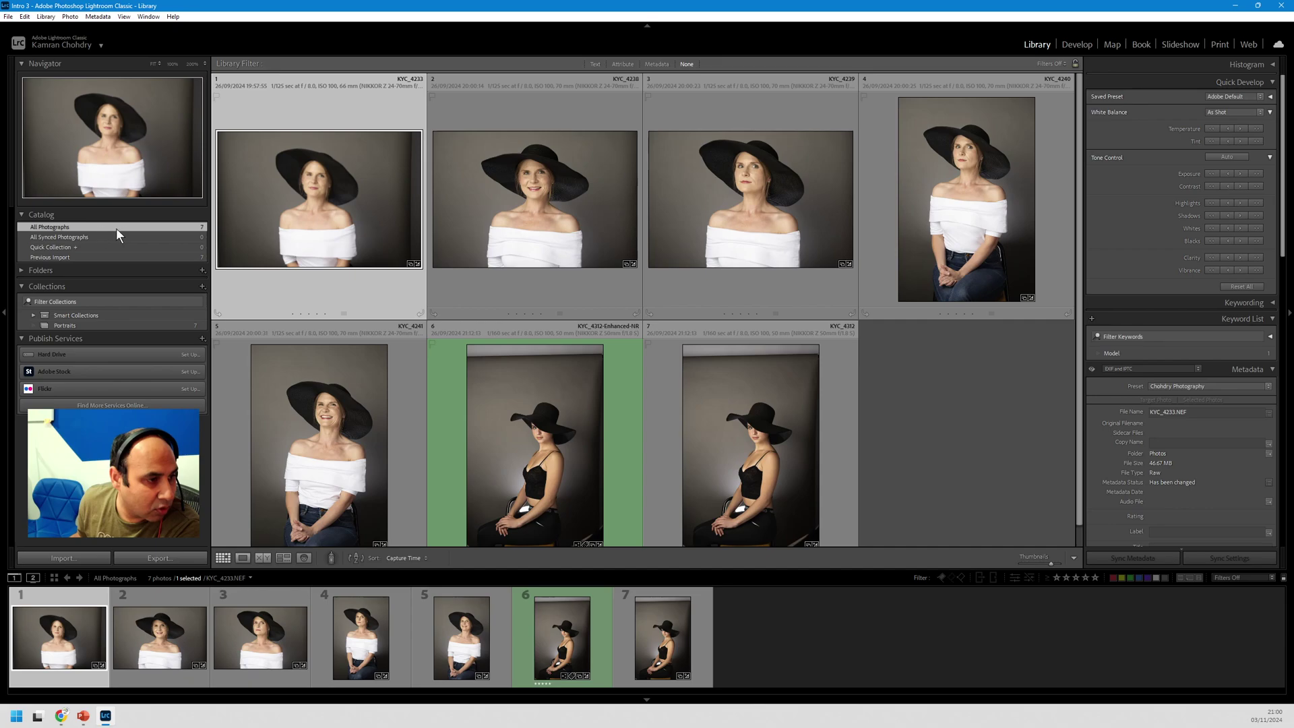
pyautogui.click(61, 257)
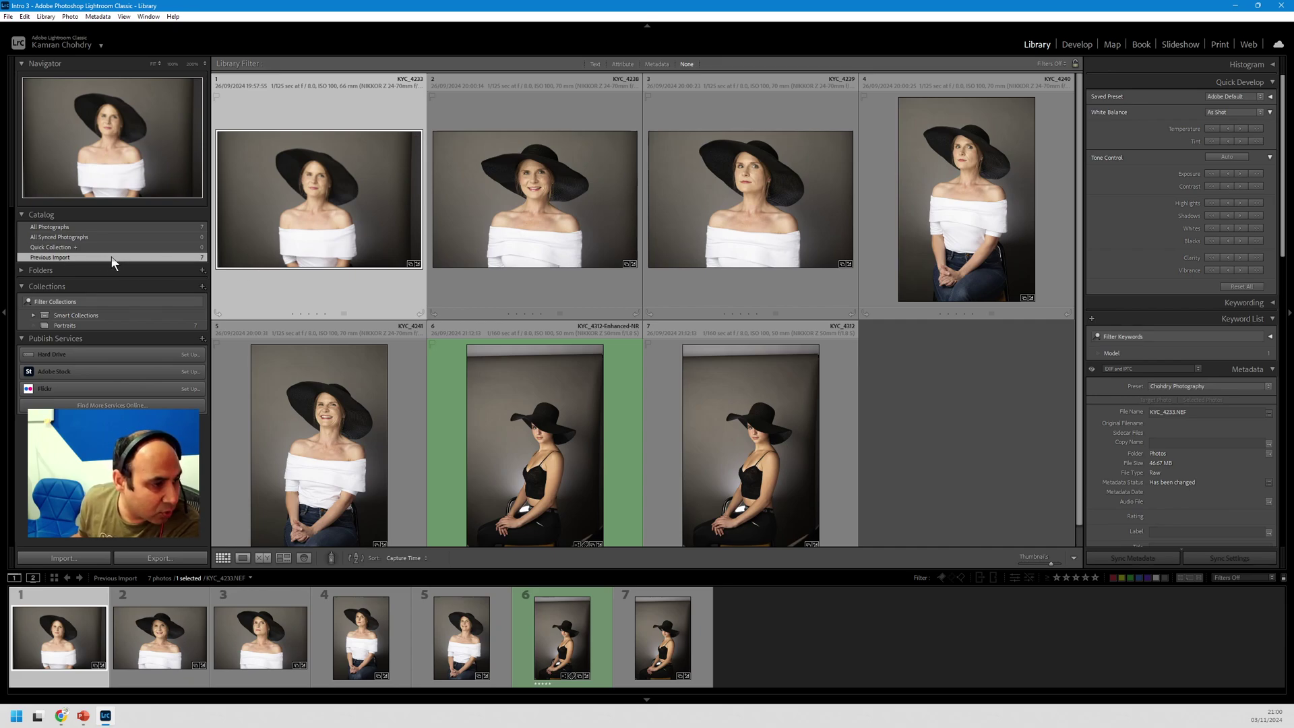
pyautogui.click(21, 270)
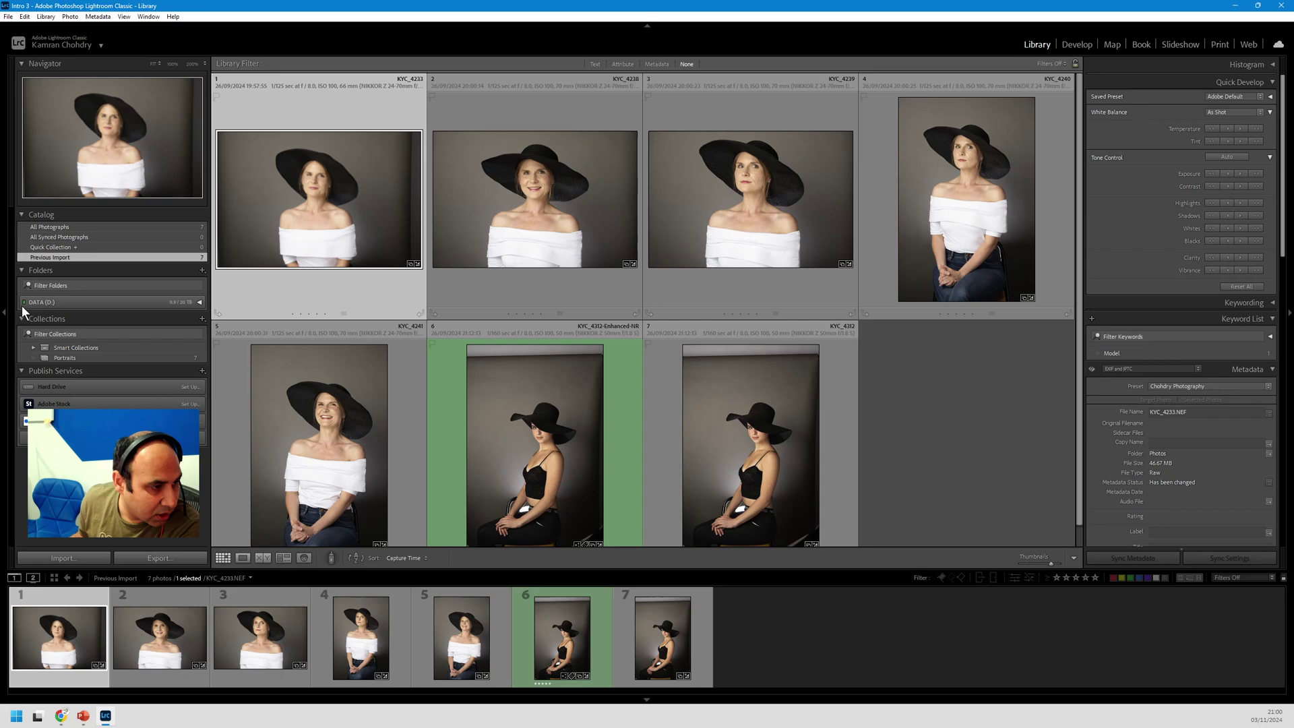
pyautogui.click(197, 304)
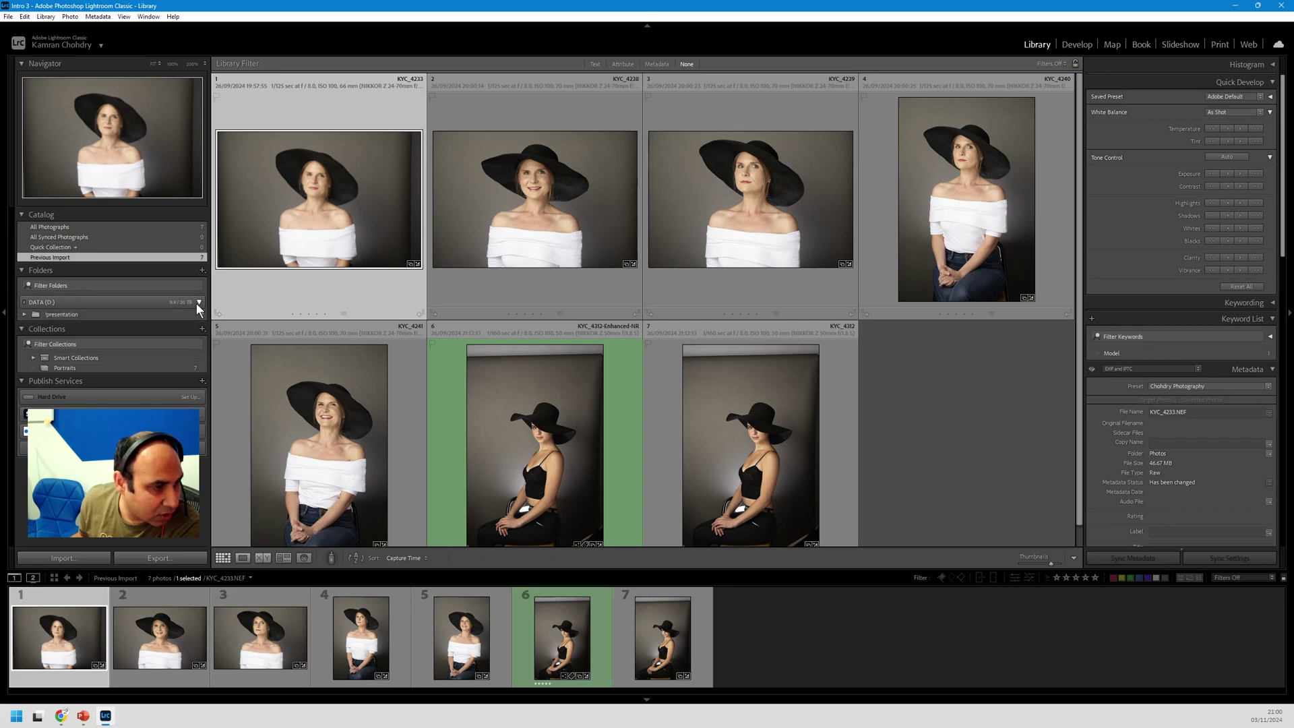
pyautogui.click(24, 314)
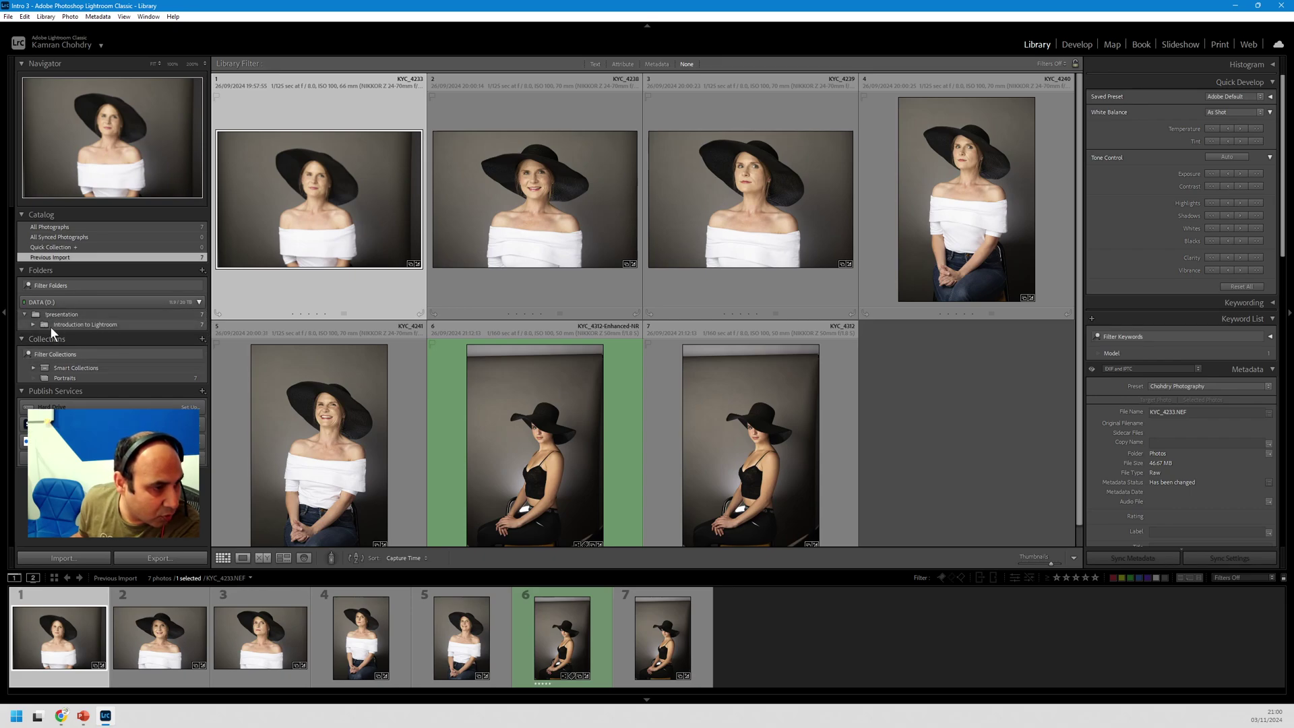
pyautogui.click(33, 325)
pyautogui.click(80, 334)
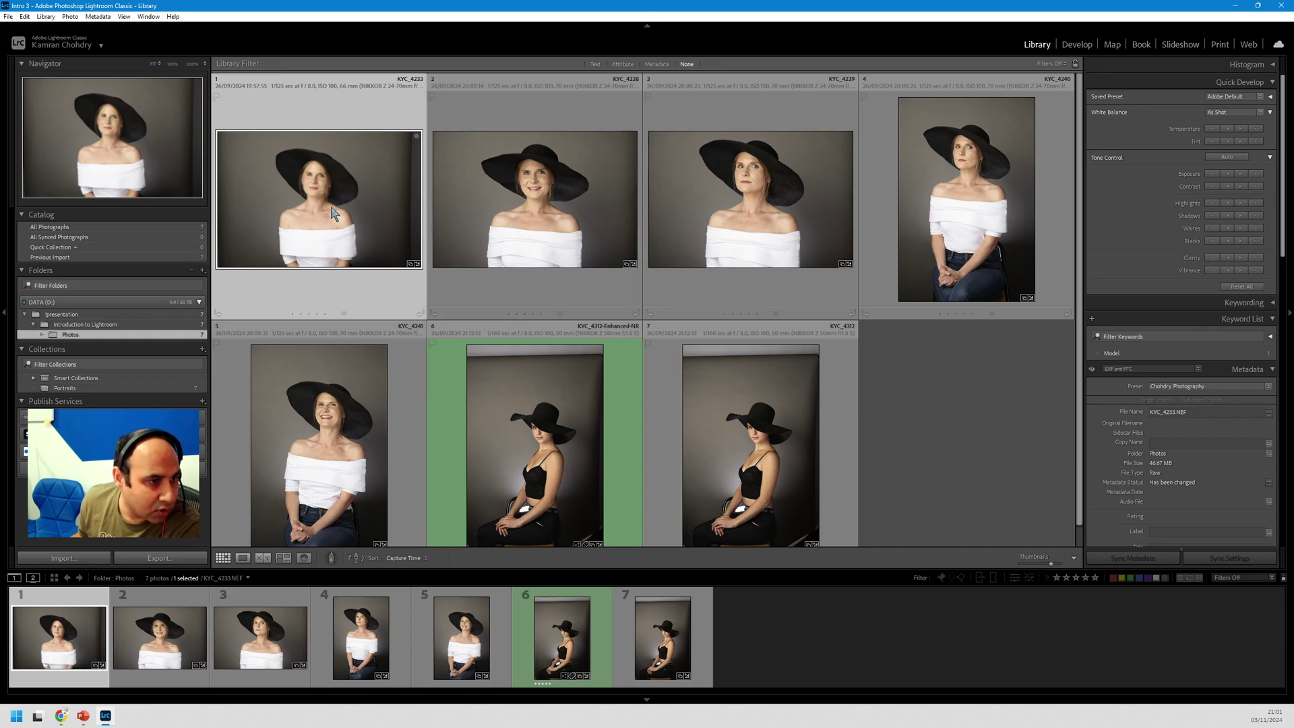
# Step: Open the first portrait in Loupe view, examine its face, background and hat areas at 100%, and return to Fit
pyautogui.click(241, 558)
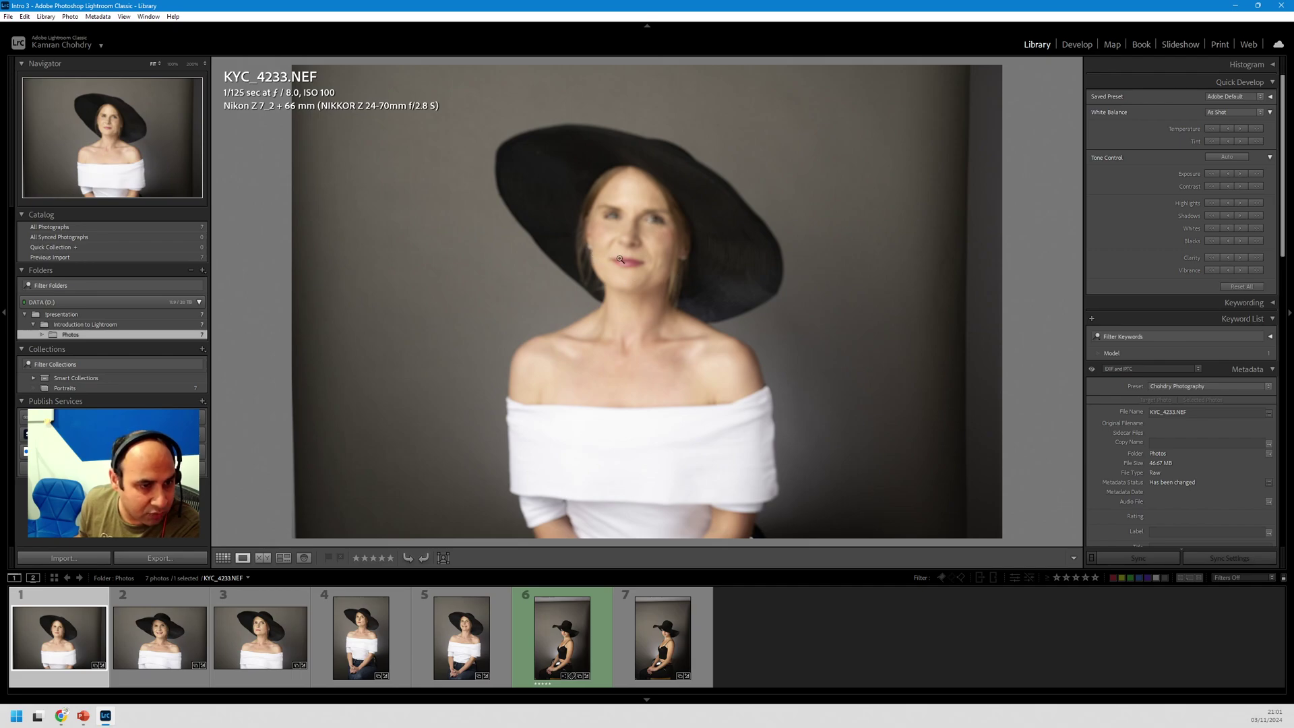
pyautogui.click(624, 292)
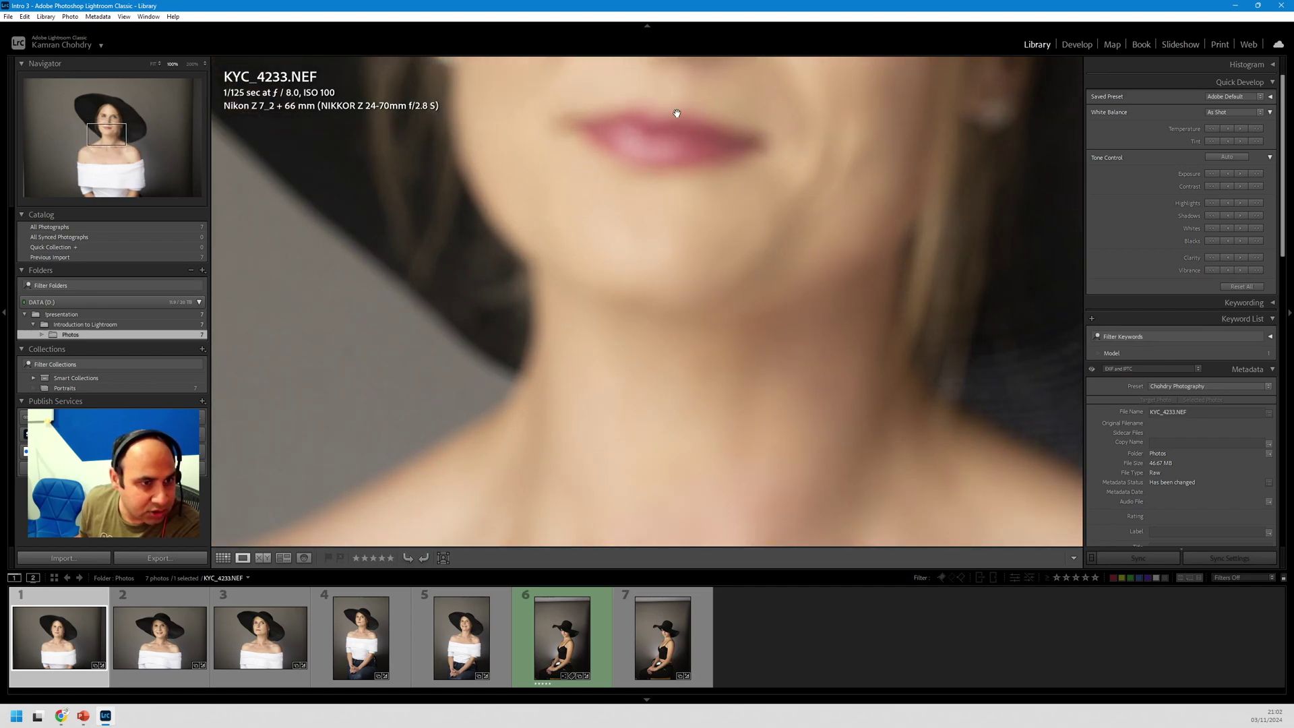
pyautogui.click(101, 108)
pyautogui.click(69, 183)
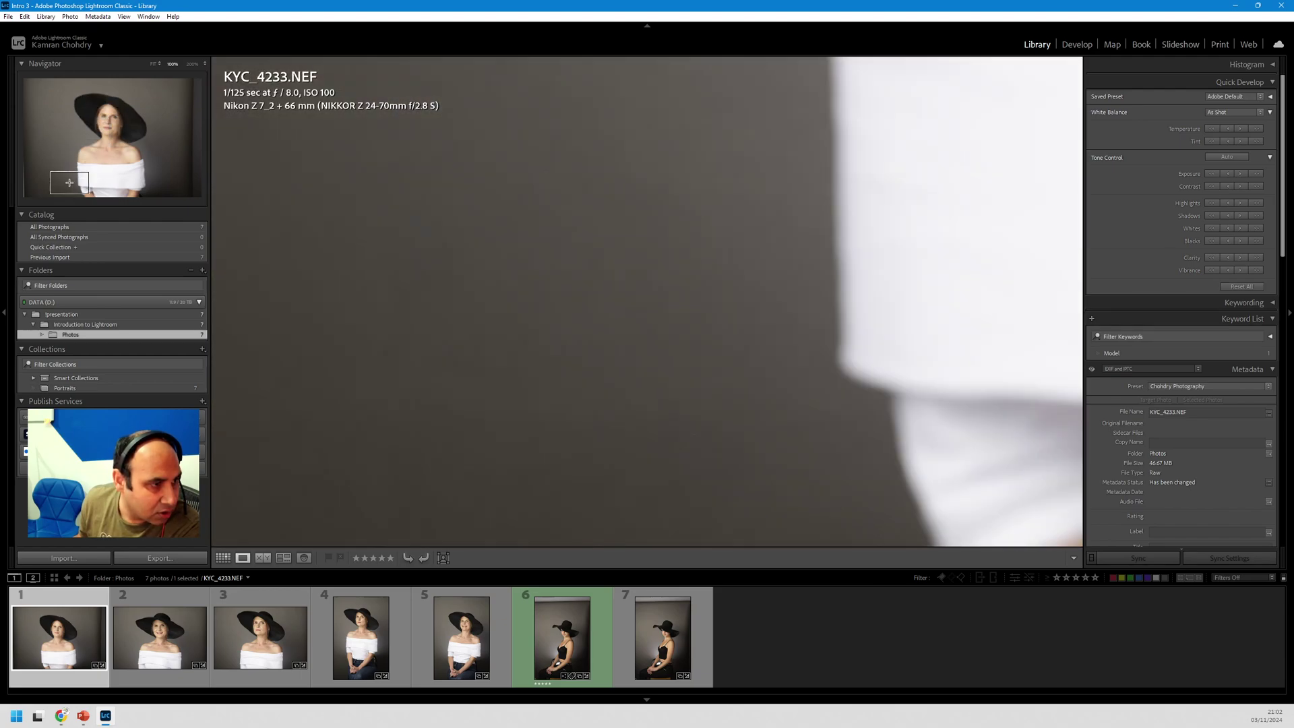
pyautogui.click(43, 126)
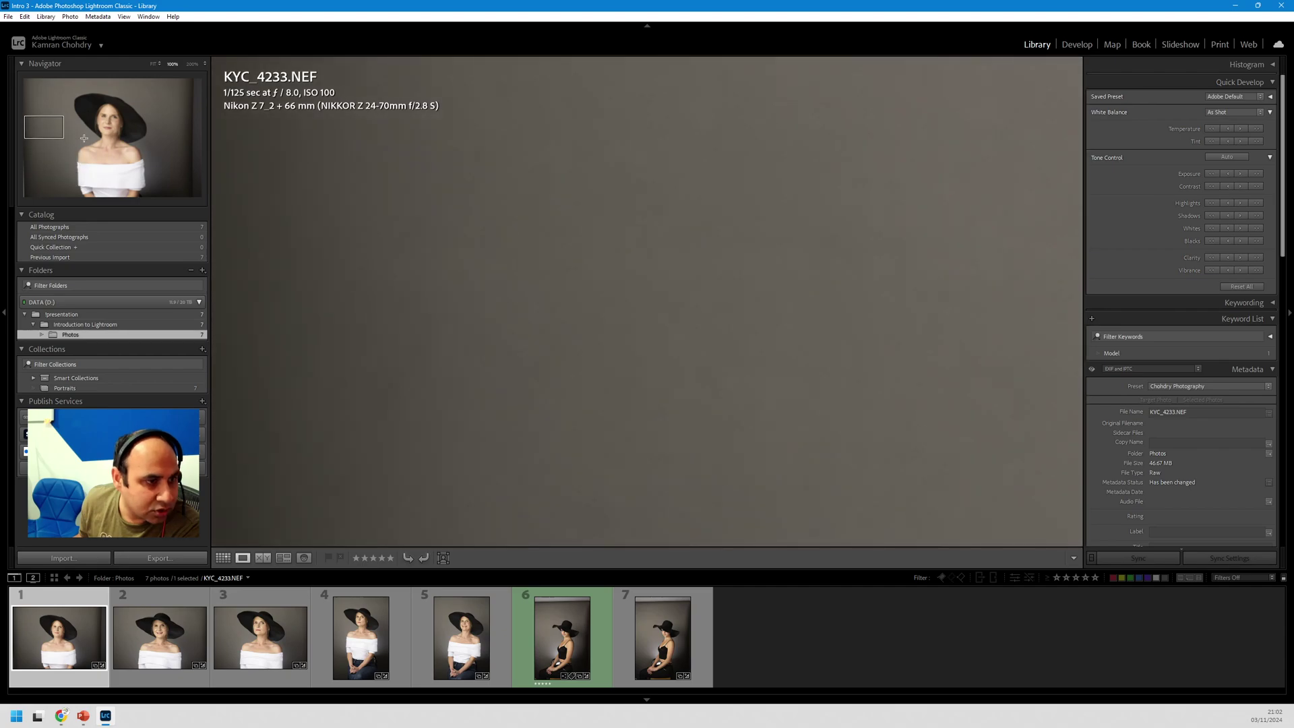
pyautogui.click(156, 119)
pyautogui.click(108, 108)
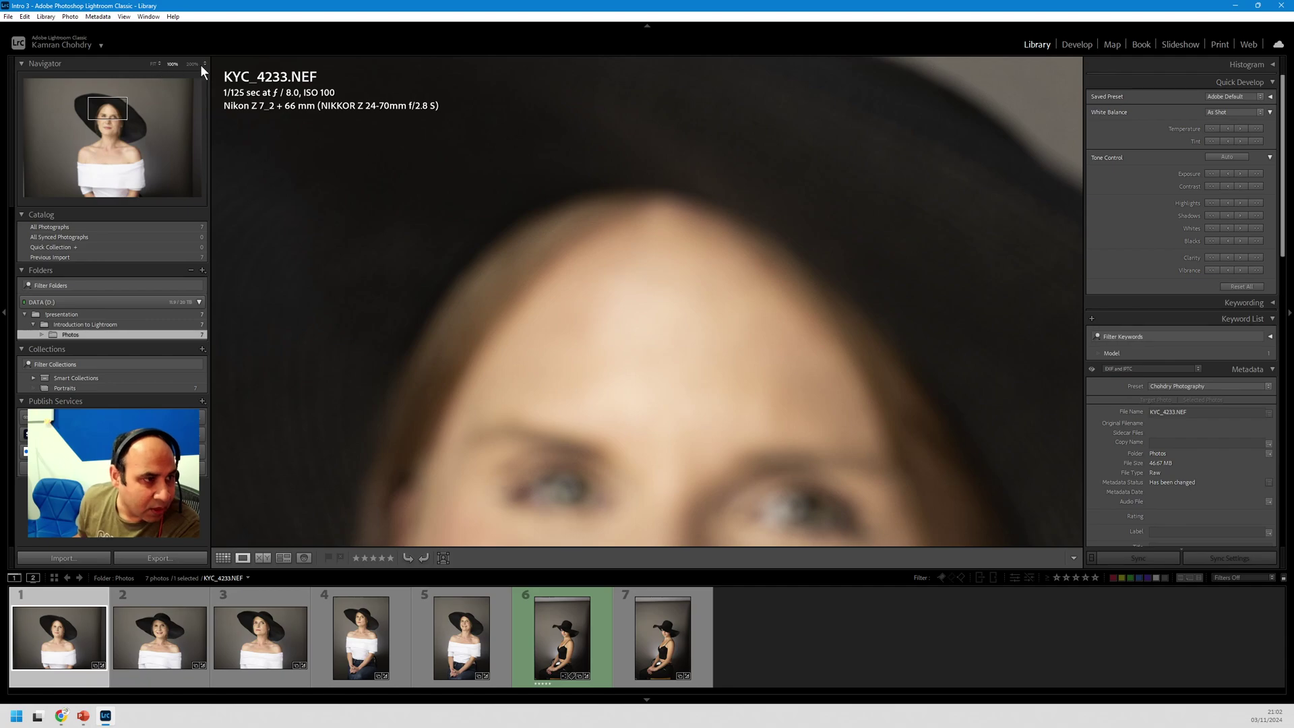
pyautogui.click(153, 63)
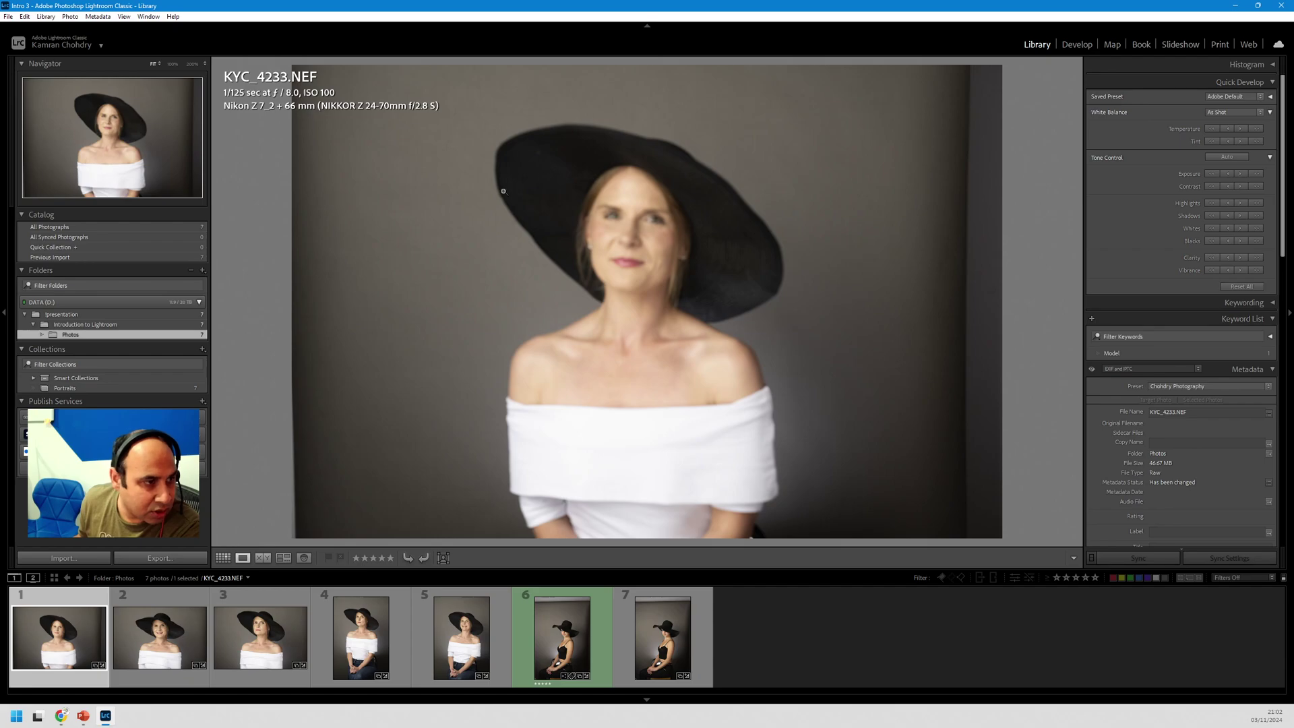
# Step: Collapse the Navigator and zoom the portrait to 100% again
pyautogui.click(171, 66)
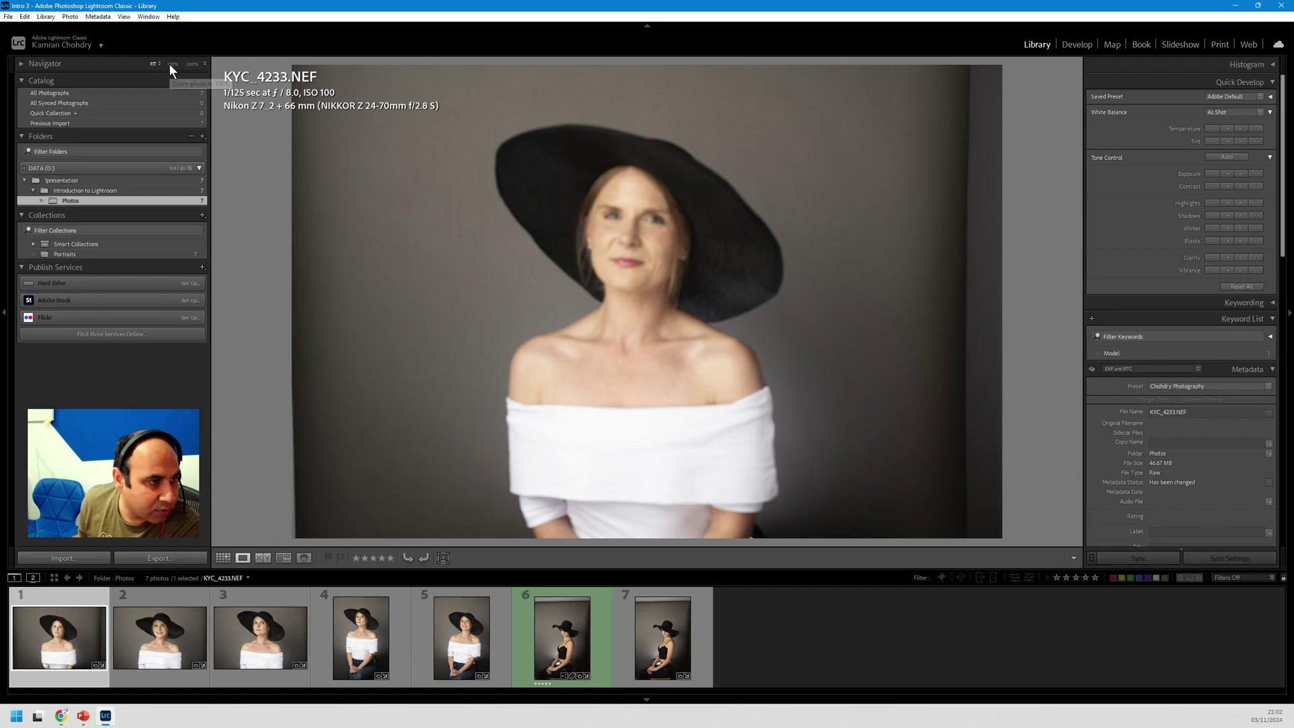
pyautogui.click(169, 64)
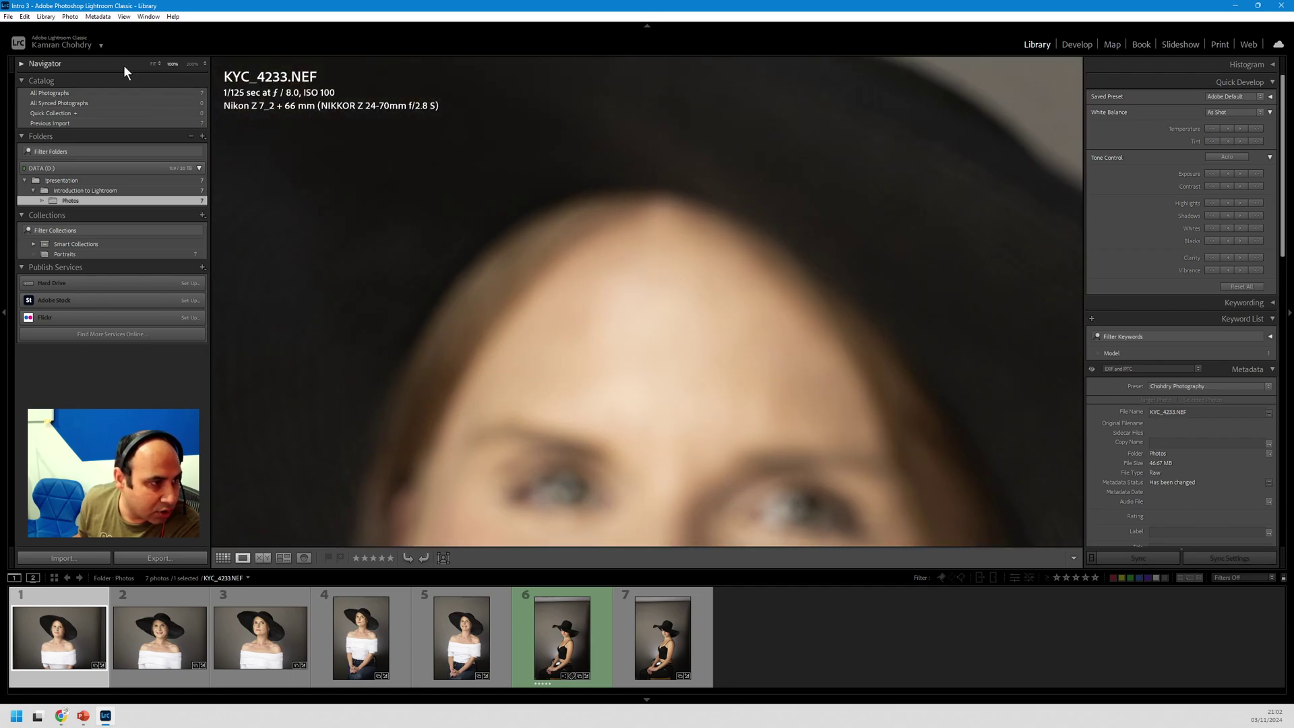
# Step: Expand the Navigator, examine the first portrait's eyes at 200%, and return to 100%
pyautogui.click(124, 65)
pyautogui.click(192, 62)
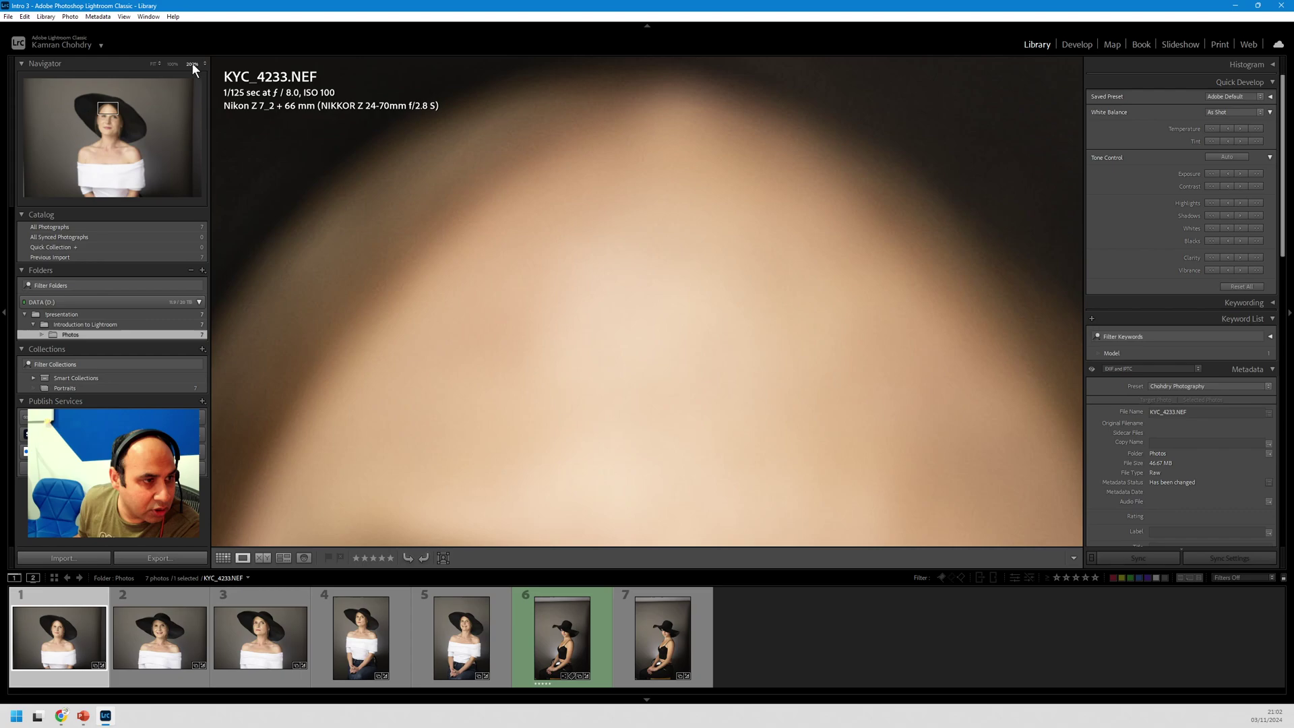
pyautogui.moveTo(523, 318); pyautogui.dragTo(560, 101)
pyautogui.moveTo(510, 408); pyautogui.dragTo(549, 245)
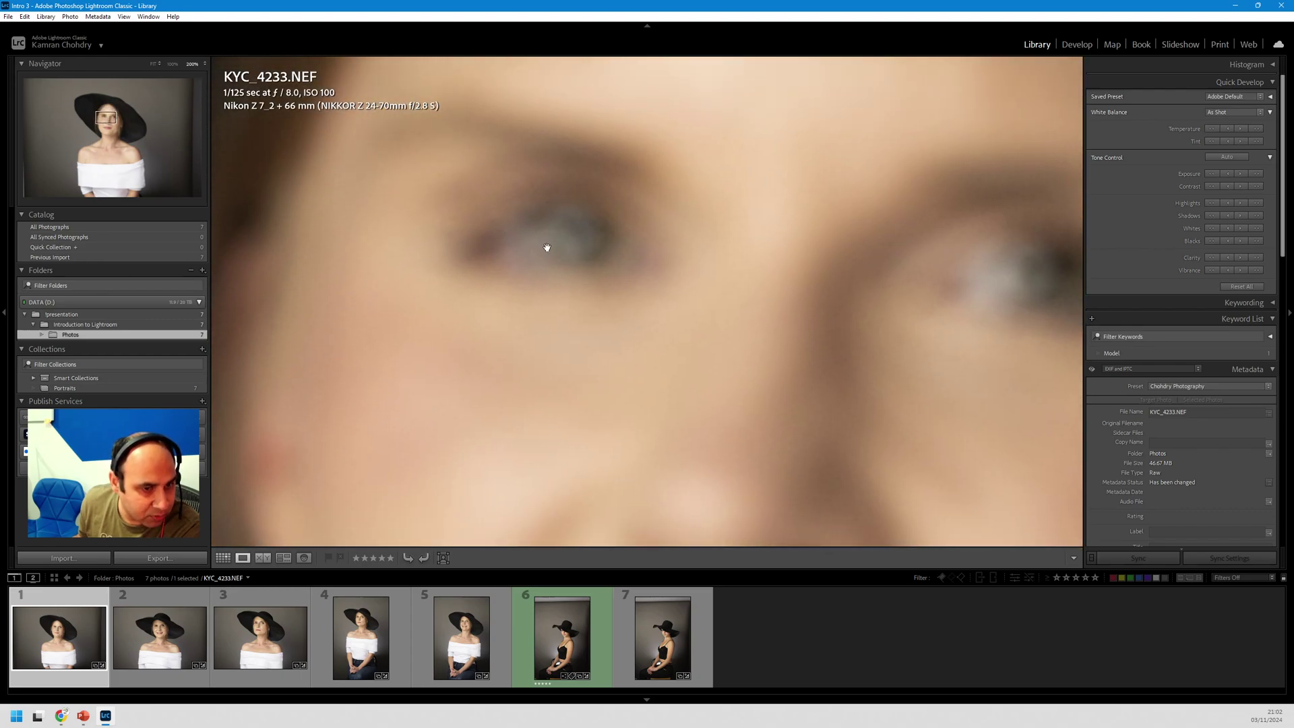
pyautogui.click(171, 64)
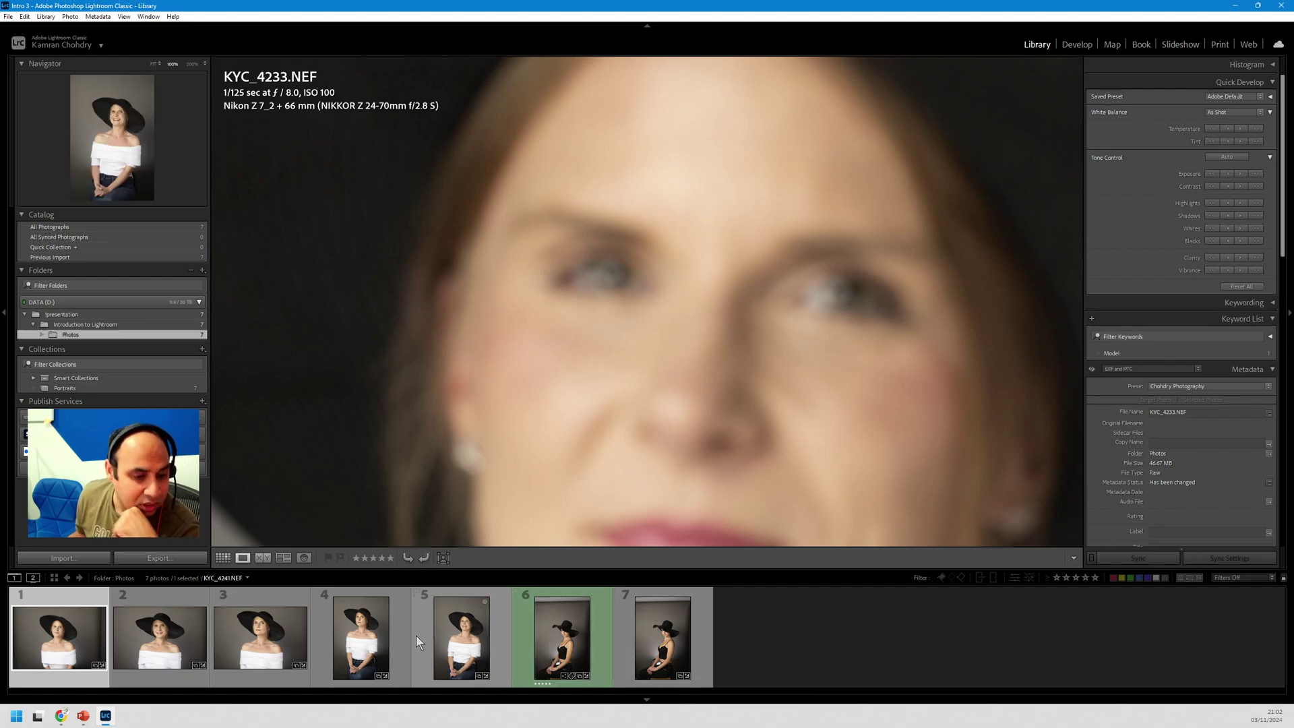
# Step: View the second, third and fourth portraits one after another at 100% to check the sharpness of the eyes
pyautogui.click(150, 639)
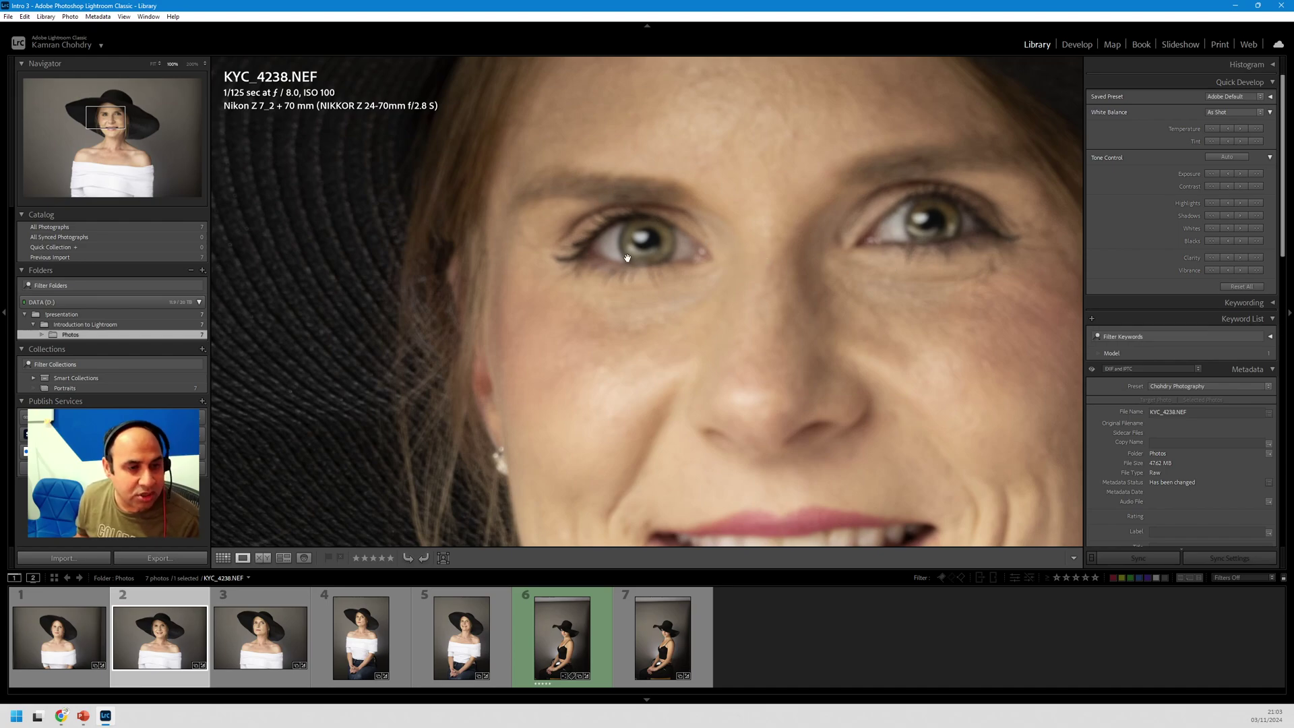
pyautogui.click(267, 639)
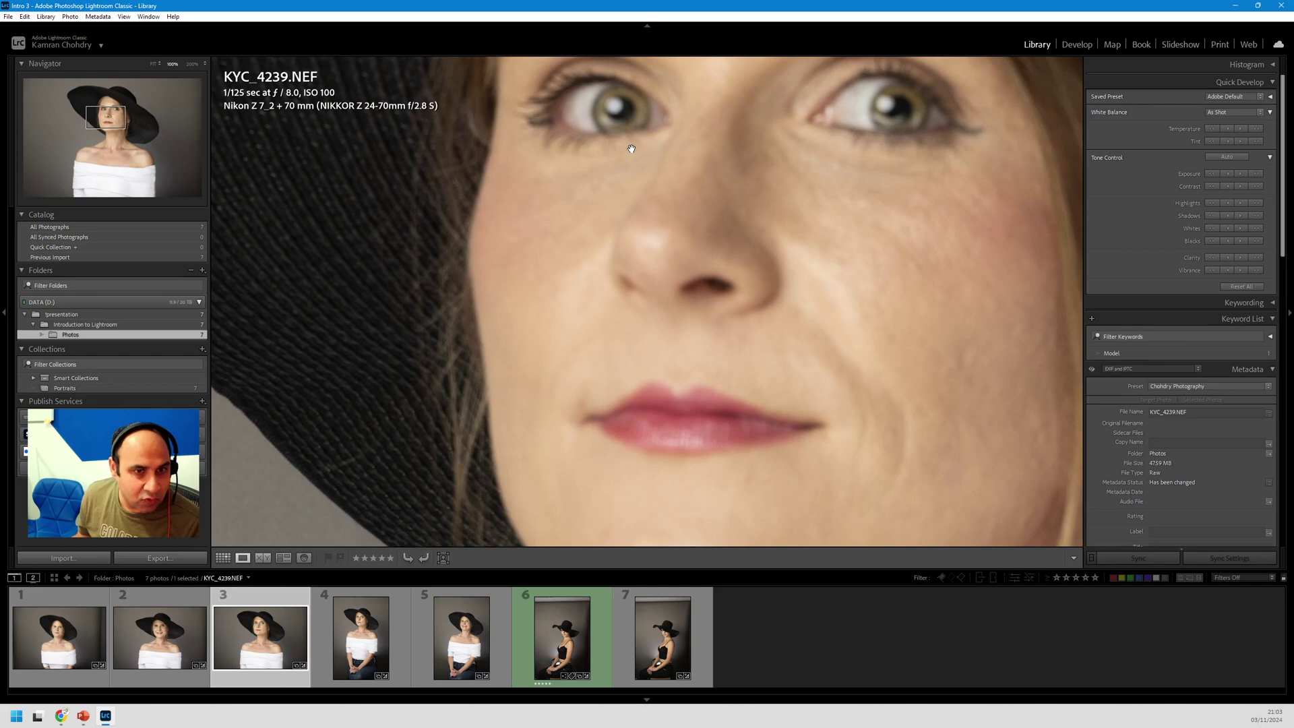
pyautogui.click(341, 662)
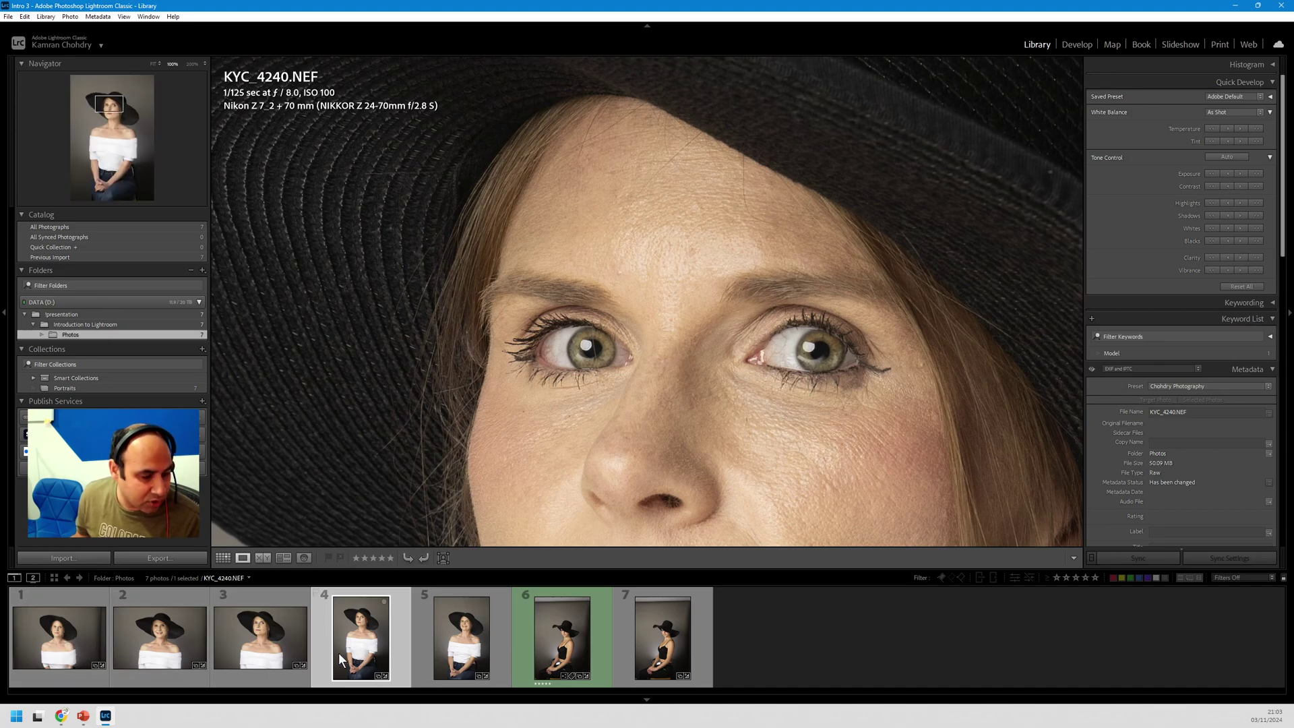
# Step: Select the first four portraits, show them in Survey view, and remove the first portrait from the survey
pyautogui.keyDown('shift'); pyautogui.click(49, 652); pyautogui.keyUp('shift')
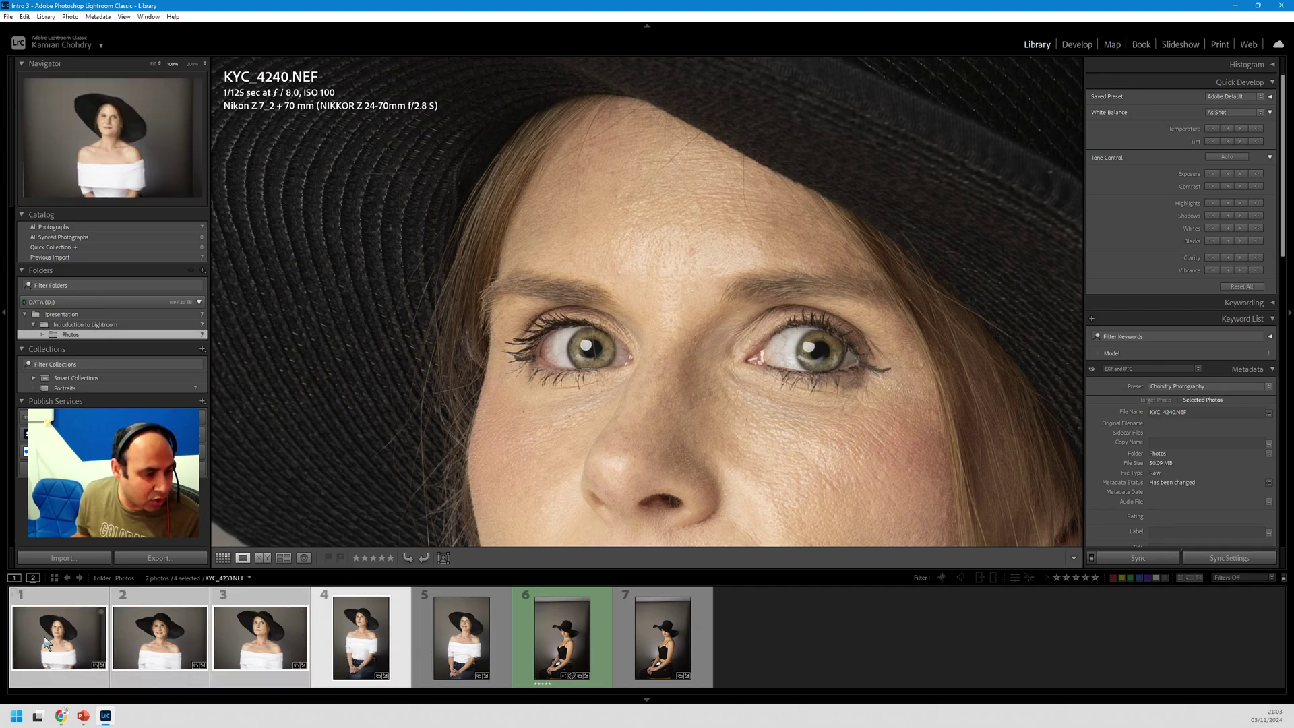
pyautogui.click(284, 560)
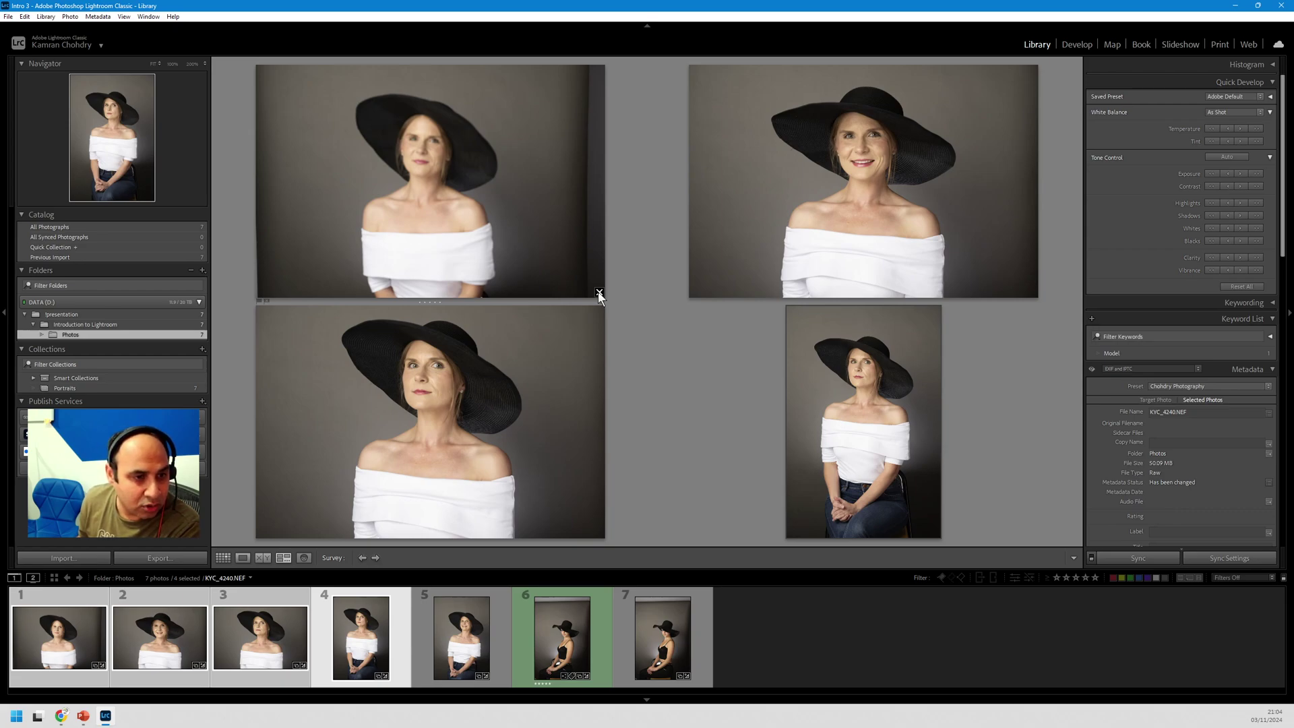
pyautogui.click(599, 293)
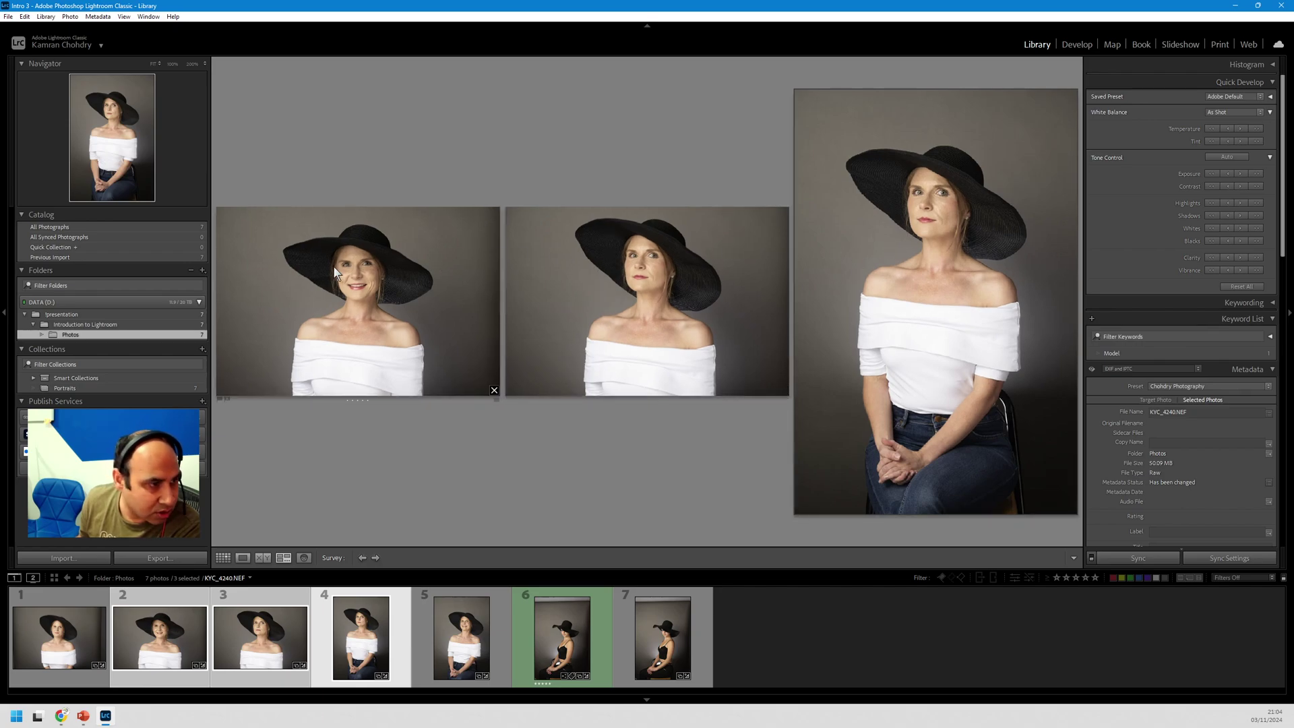
# Step: Collapse the Navigator, return the fourth portrait to Fit in Loupe view, and zoom into the third portrait's face at 100%
pyautogui.click(173, 66)
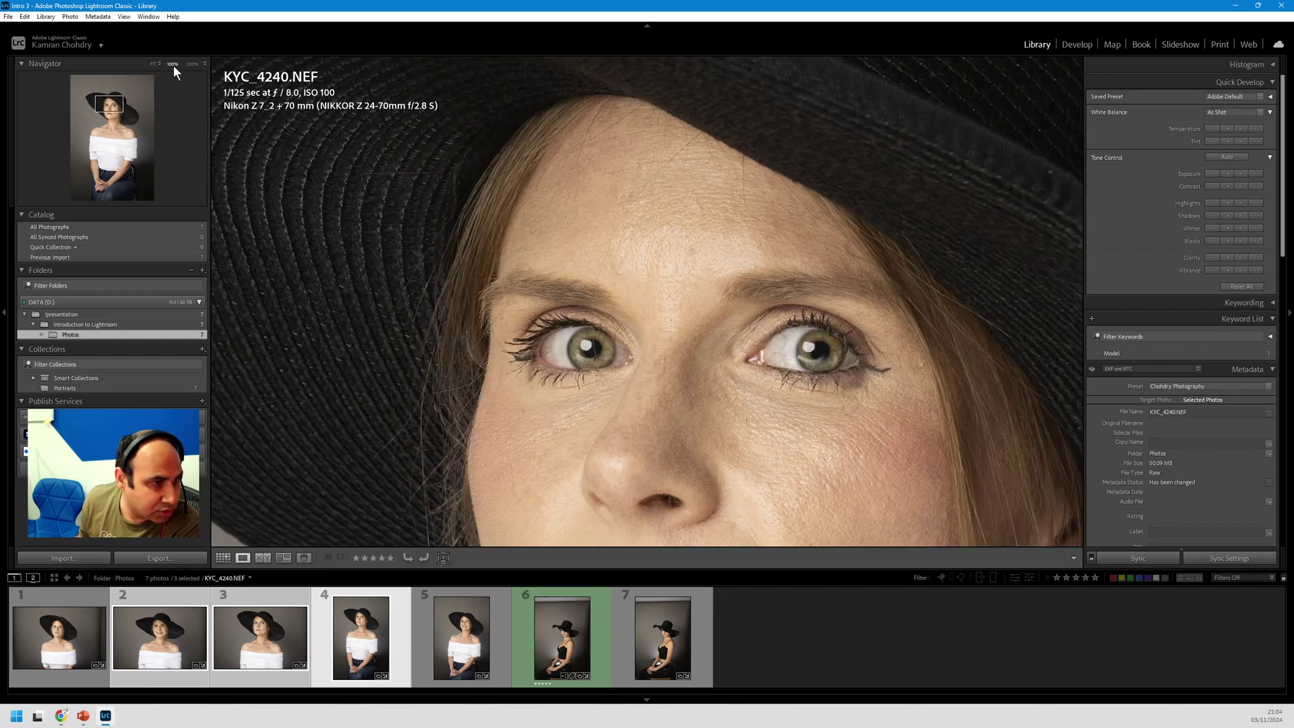
pyautogui.click(174, 65)
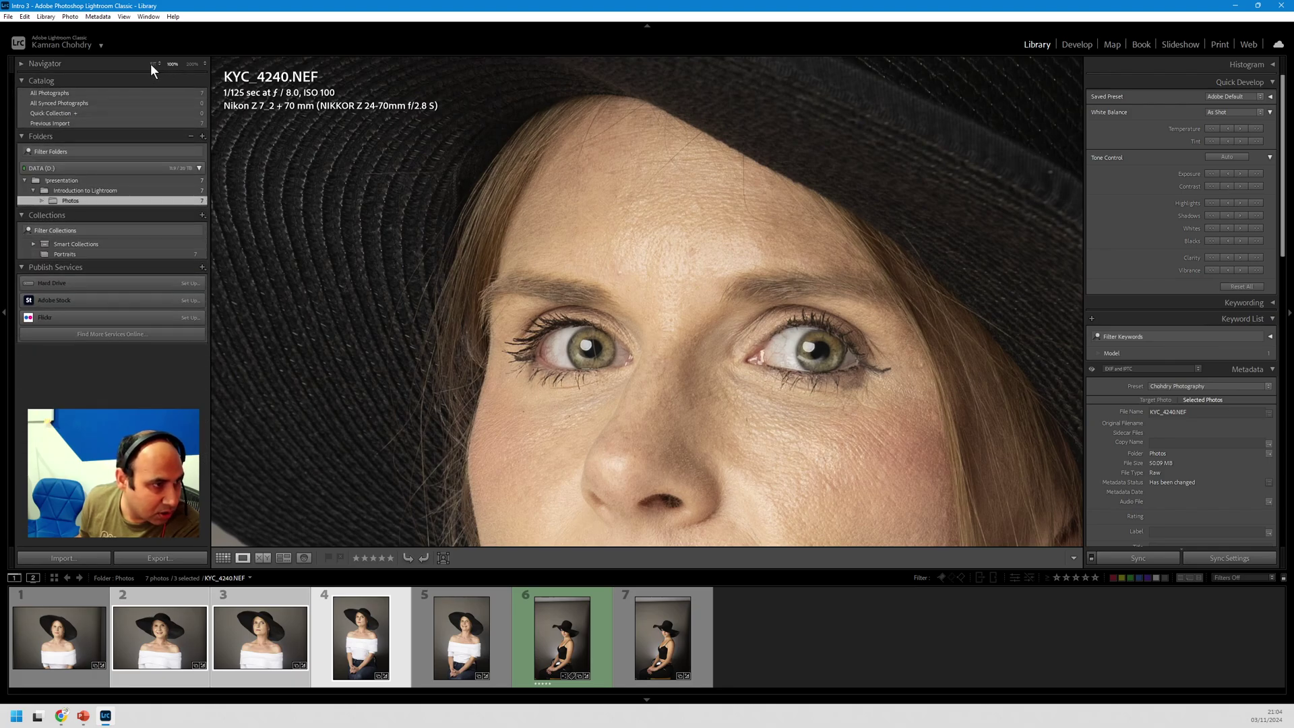
pyautogui.click(152, 64)
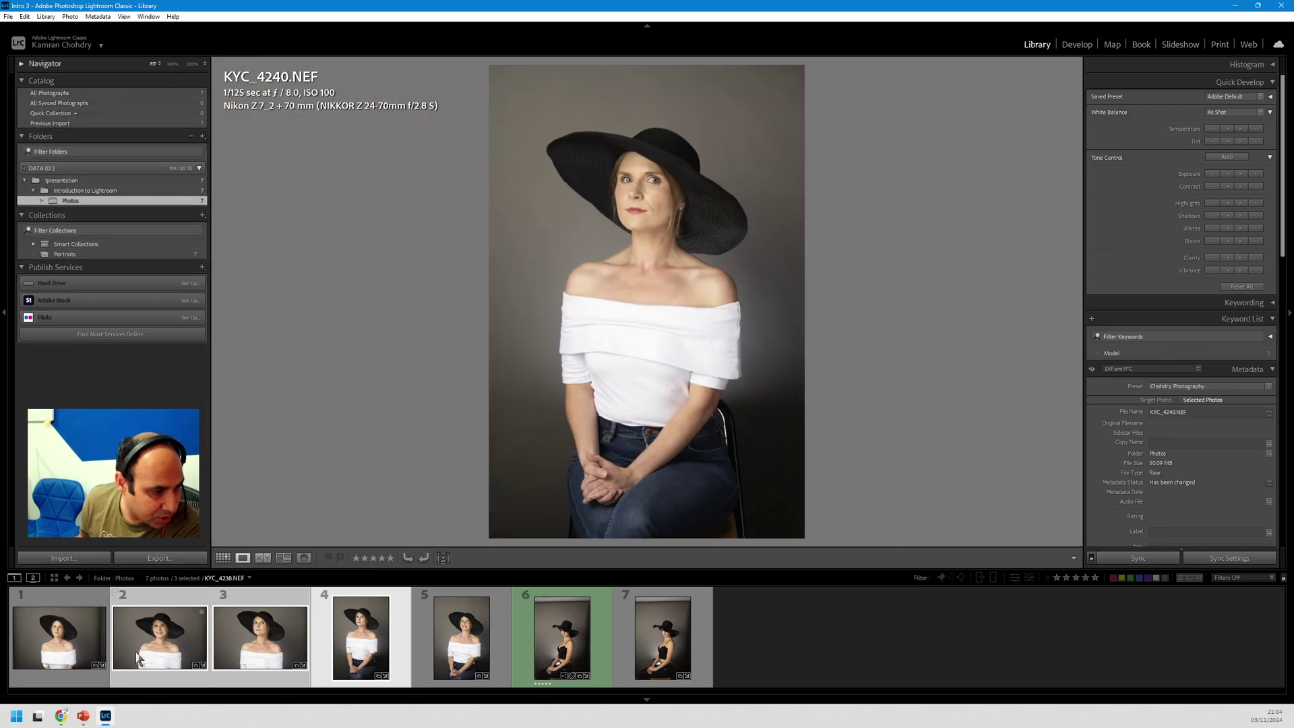
pyautogui.click(231, 641)
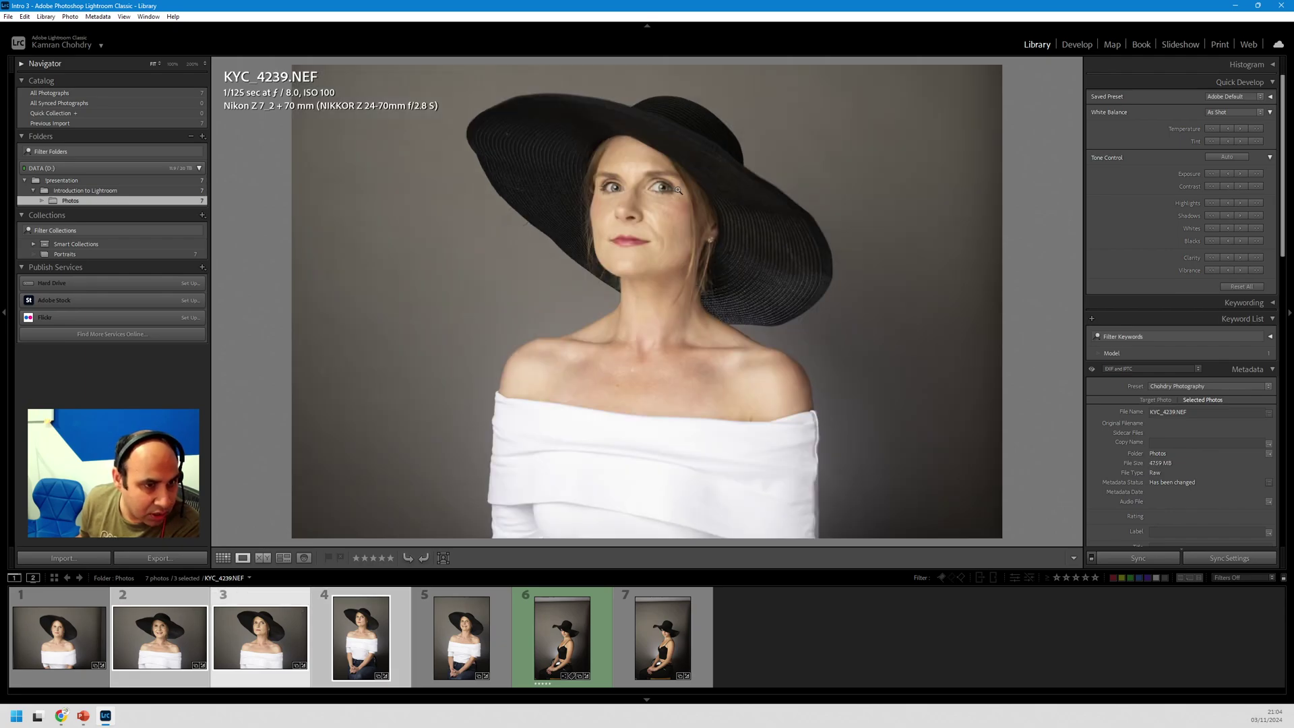
pyautogui.click(654, 194)
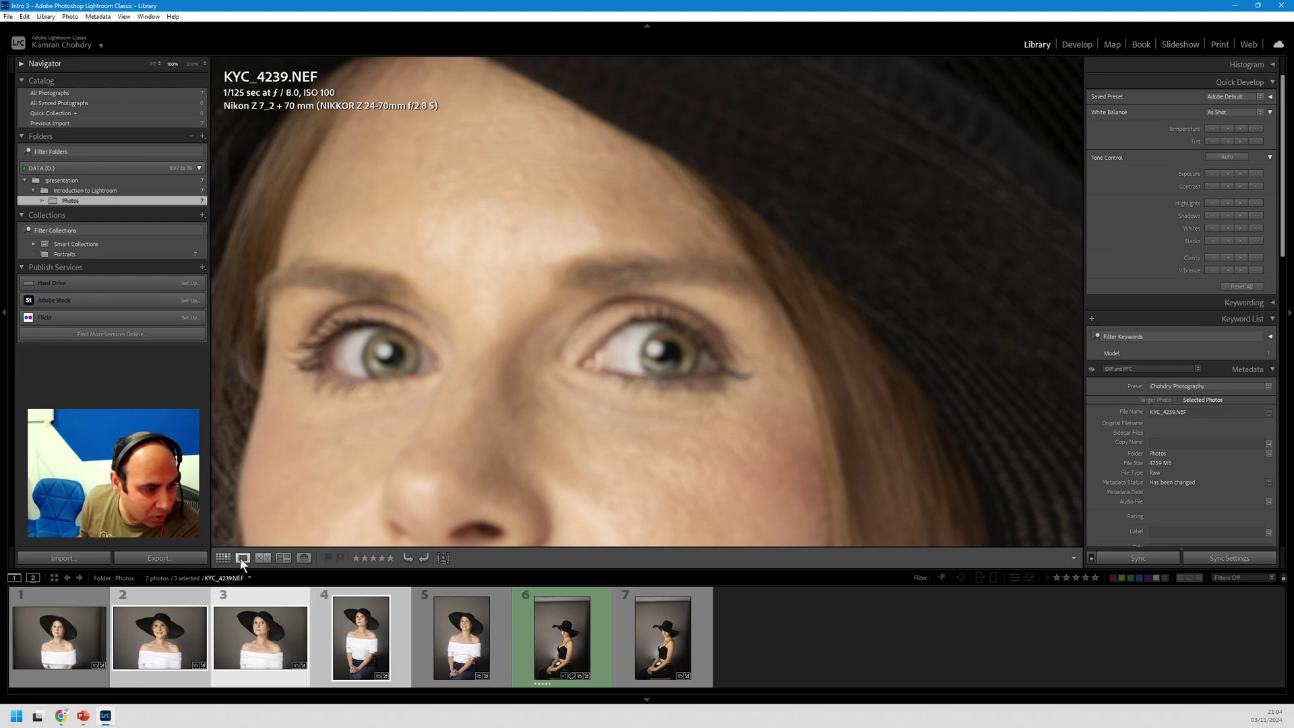
# Step: Return the selected portraits to Survey view, and compare the third and second side by side at Fit
pyautogui.click(279, 558)
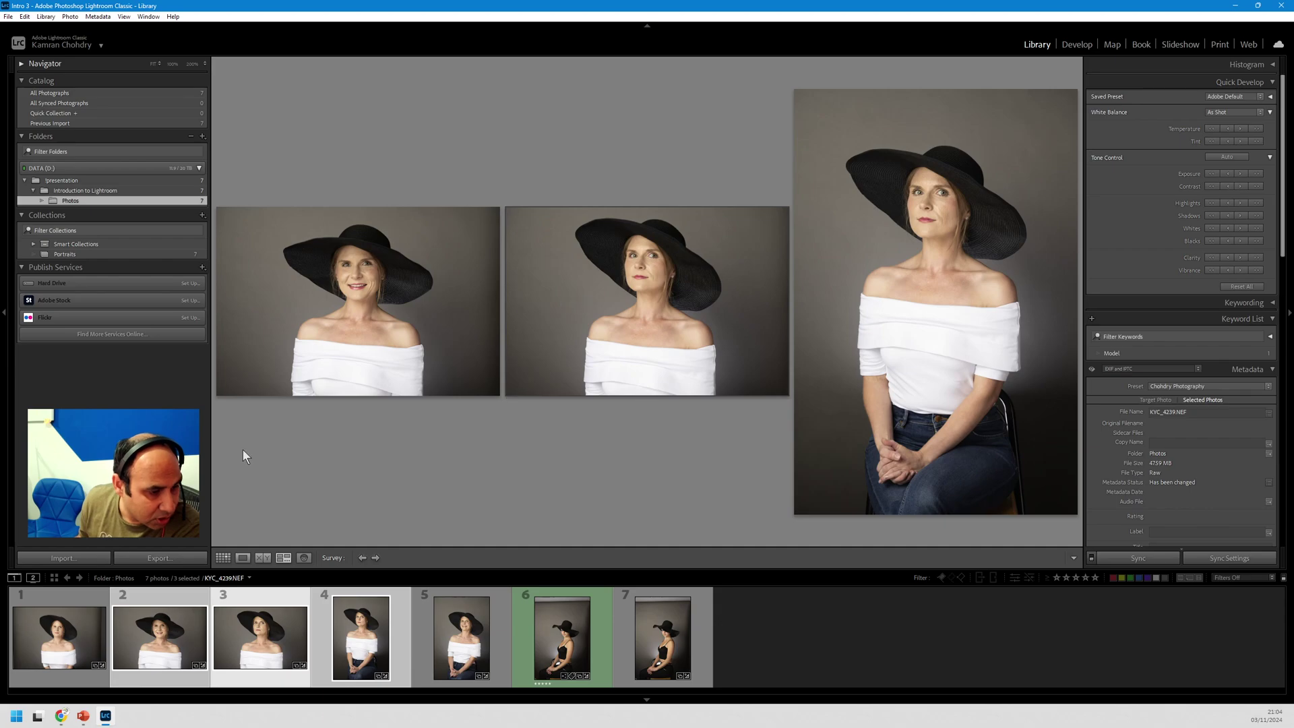
pyautogui.click(261, 559)
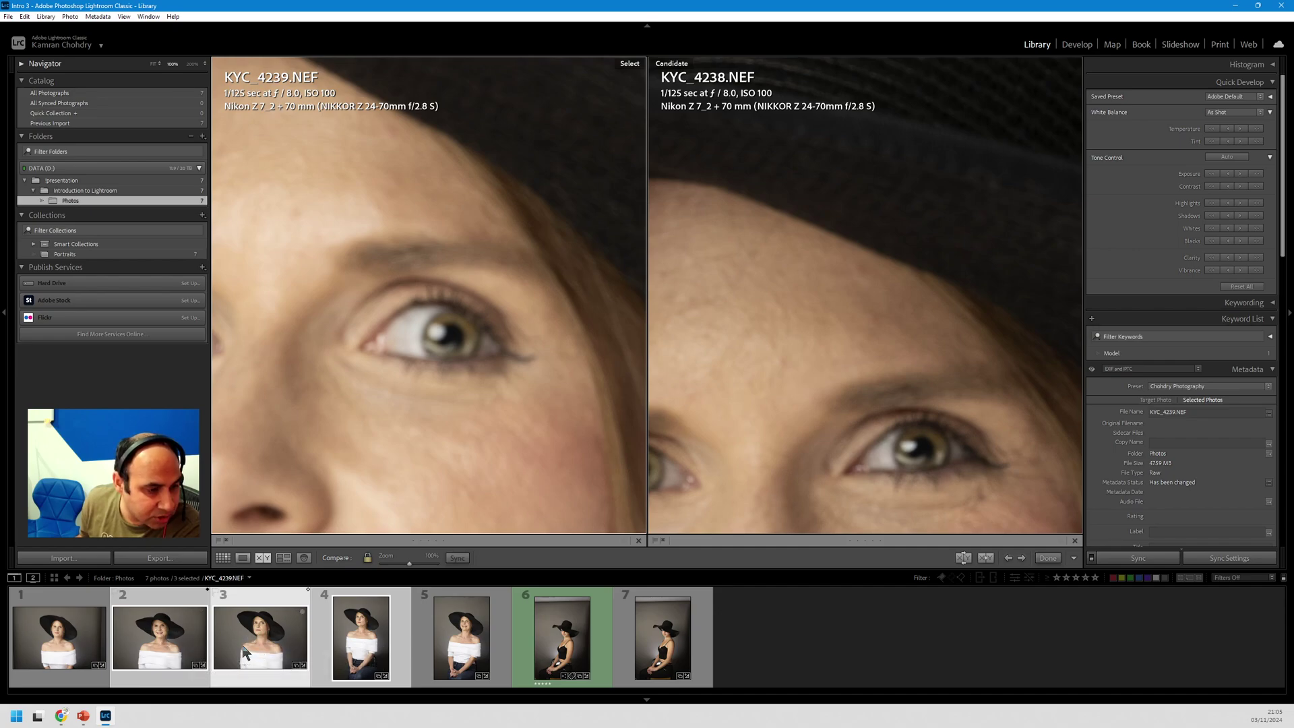
pyautogui.click(453, 237)
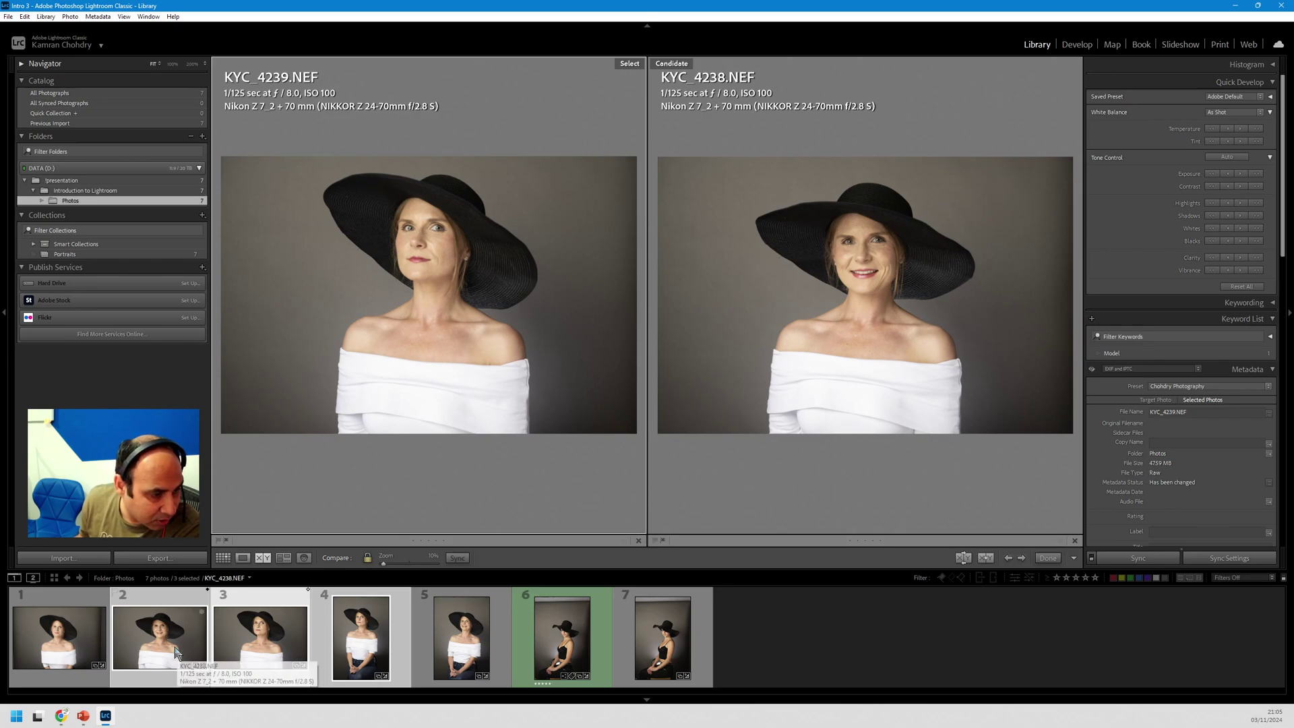
# Step: Compare the first portrait as the Select with the second portrait as the Candidate
pyautogui.click(66, 660)
pyautogui.keyDown('ctrl'); pyautogui.click(160, 637); pyautogui.keyUp('ctrl')
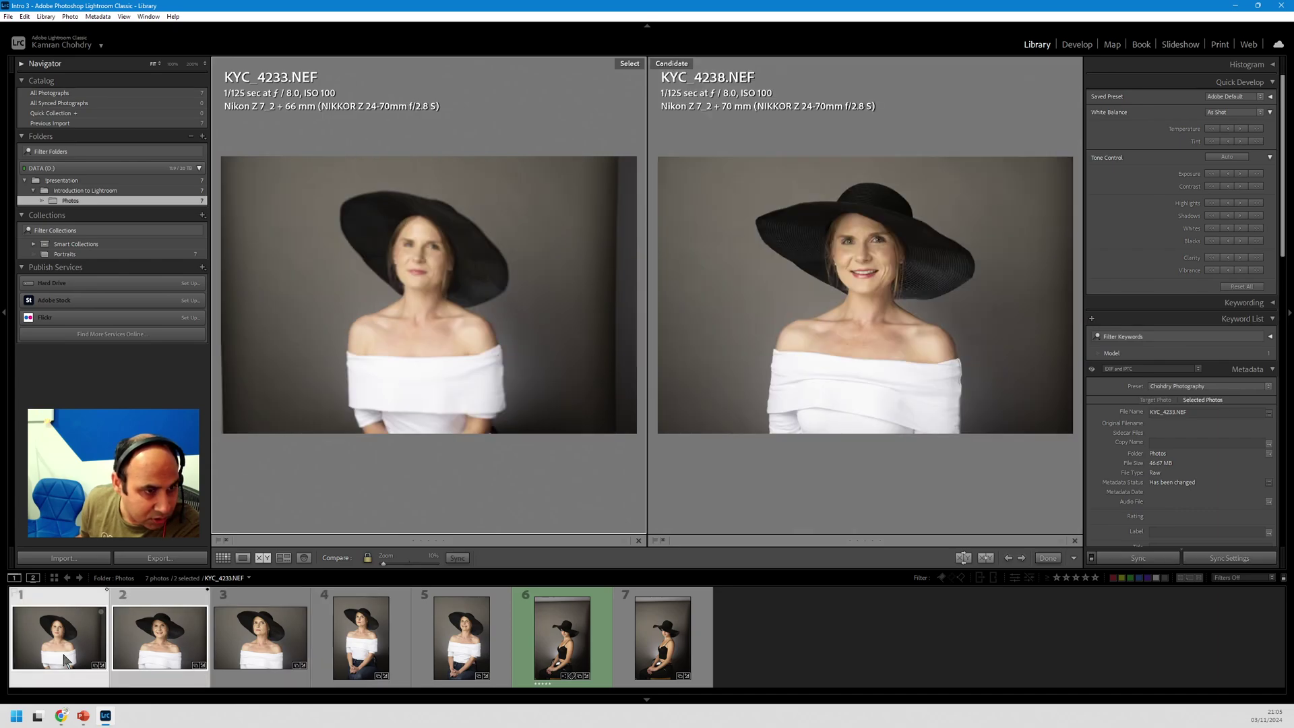
pyautogui.click(898, 108)
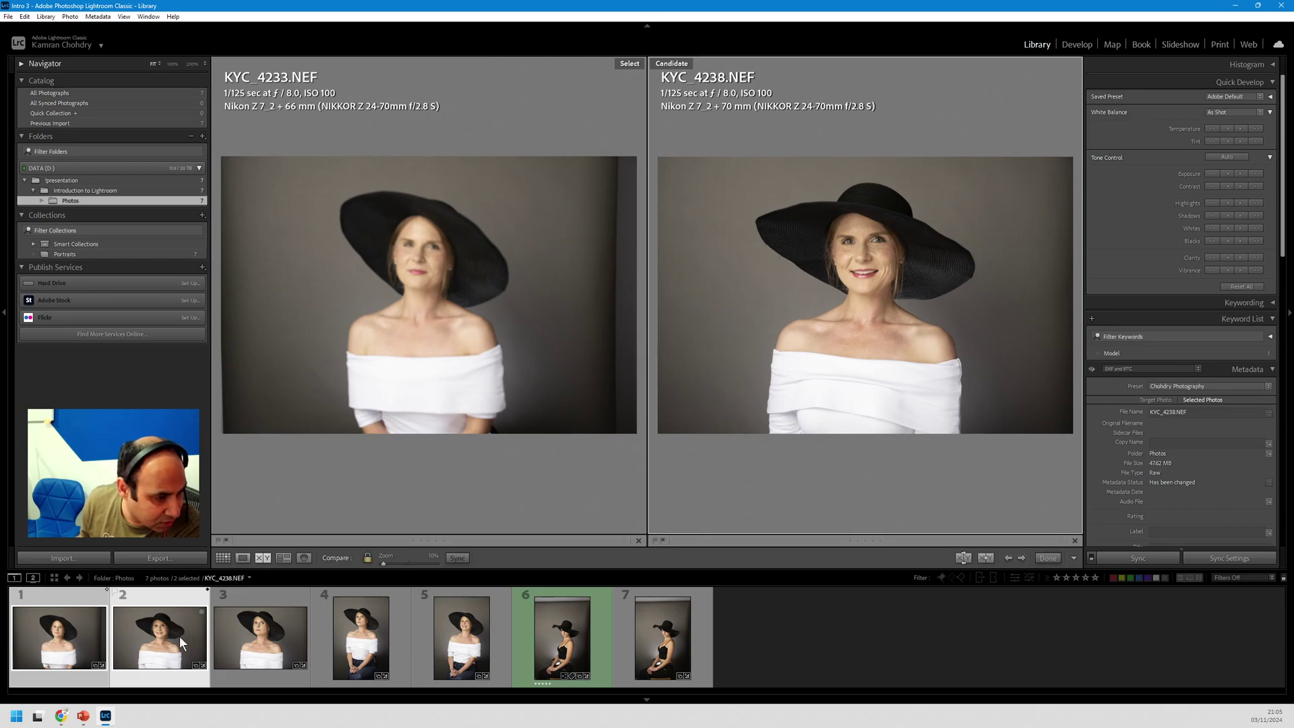
# Step: Make the third portrait the Candidate and examine both faces side by side at 100%
pyautogui.click(260, 647)
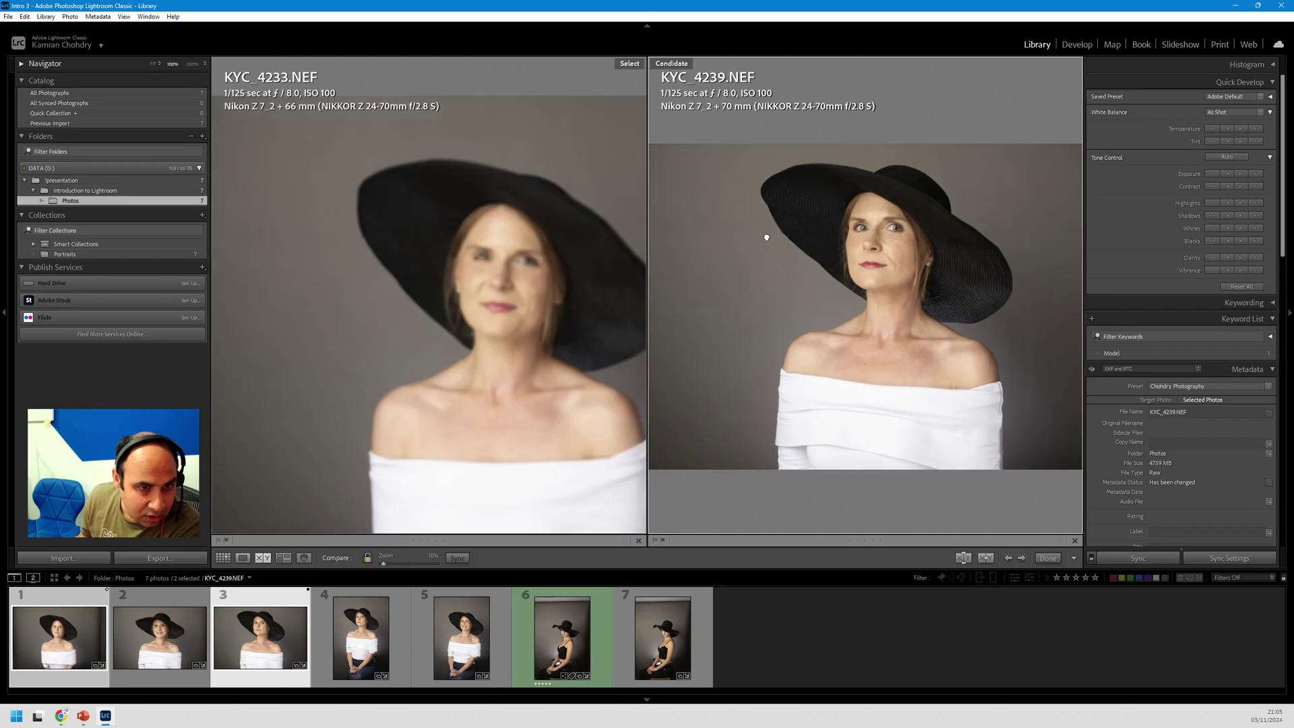
pyautogui.click(766, 231)
pyautogui.moveTo(528, 230); pyautogui.dragTo(303, 231)
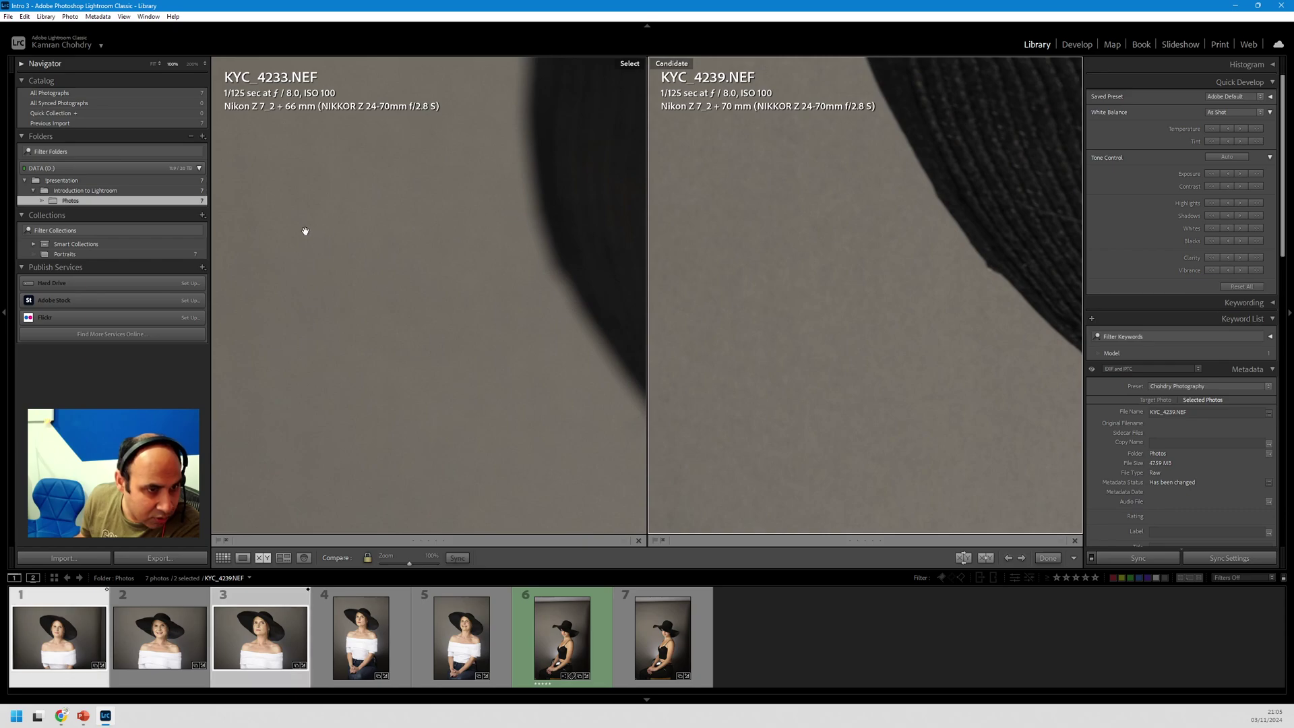
pyautogui.moveTo(606, 269); pyautogui.dragTo(297, 231)
pyautogui.moveTo(506, 318); pyautogui.dragTo(382, 291)
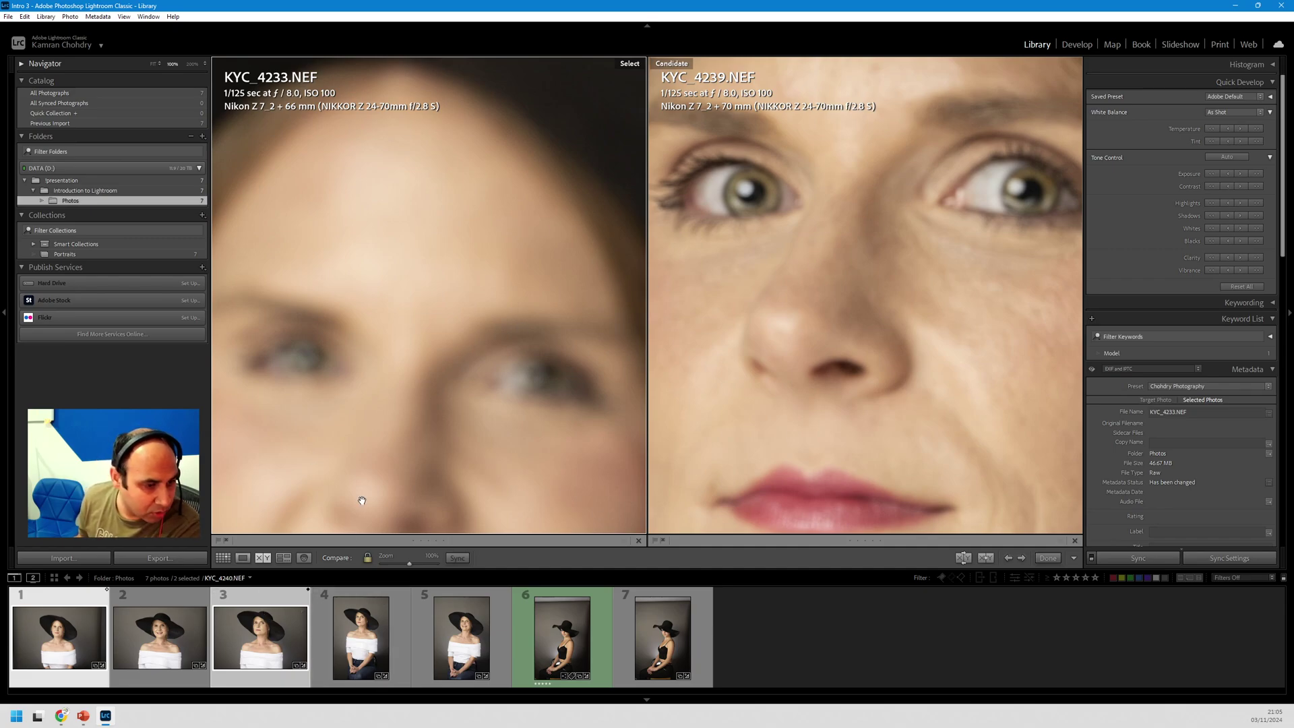
pyautogui.click(815, 347)
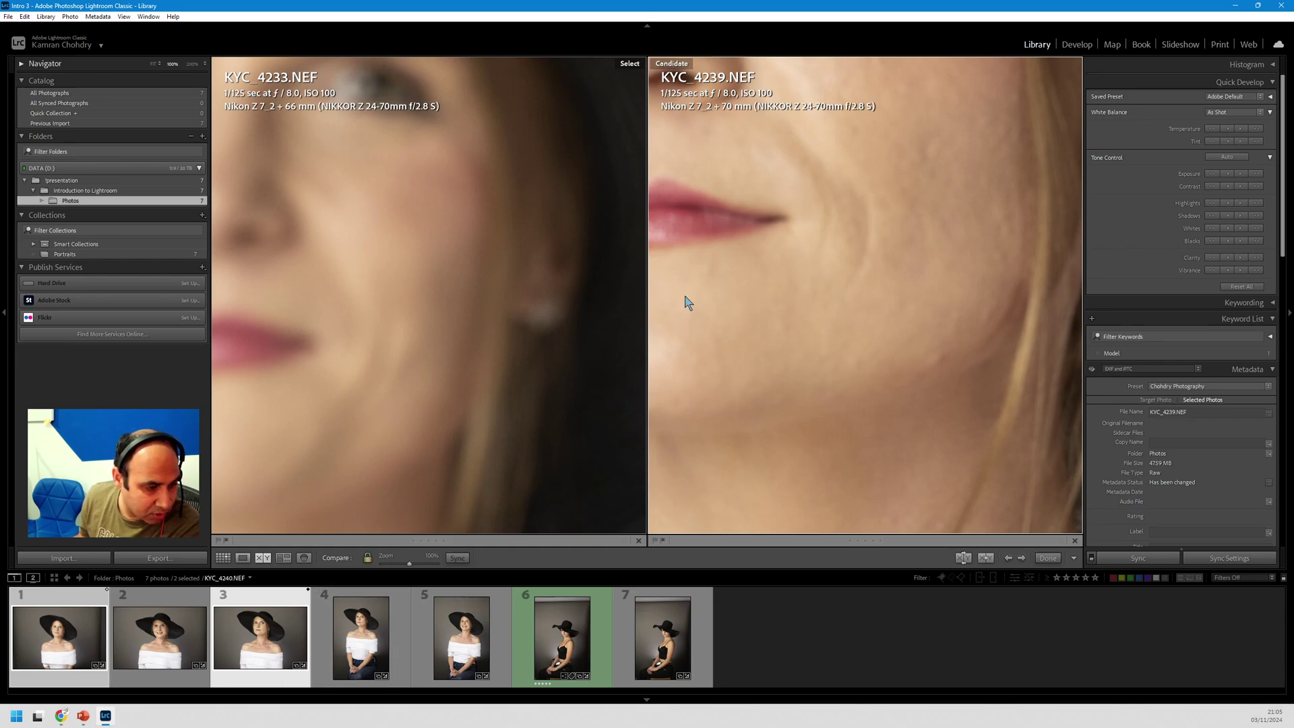
# Step: With the fourth portrait as the Candidate, reject the first portrait and flag the fourth as a pick
pyautogui.click(371, 623)
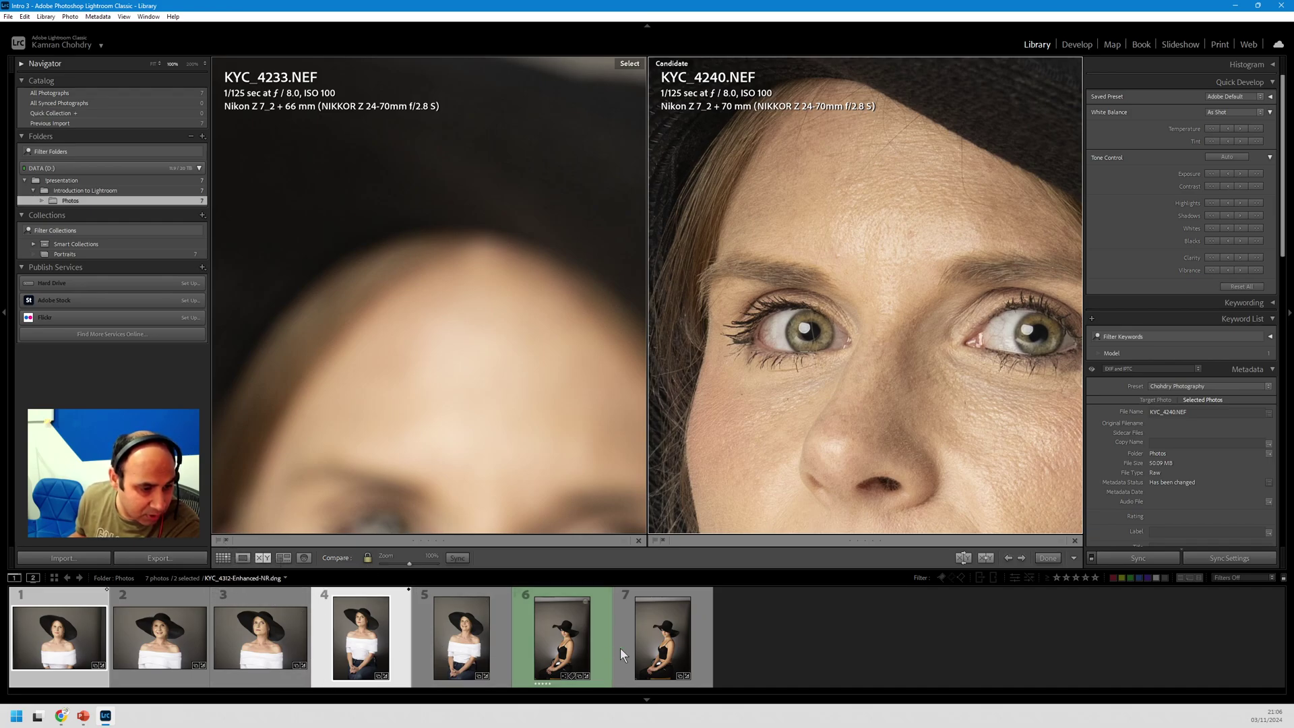
pyautogui.click(226, 540)
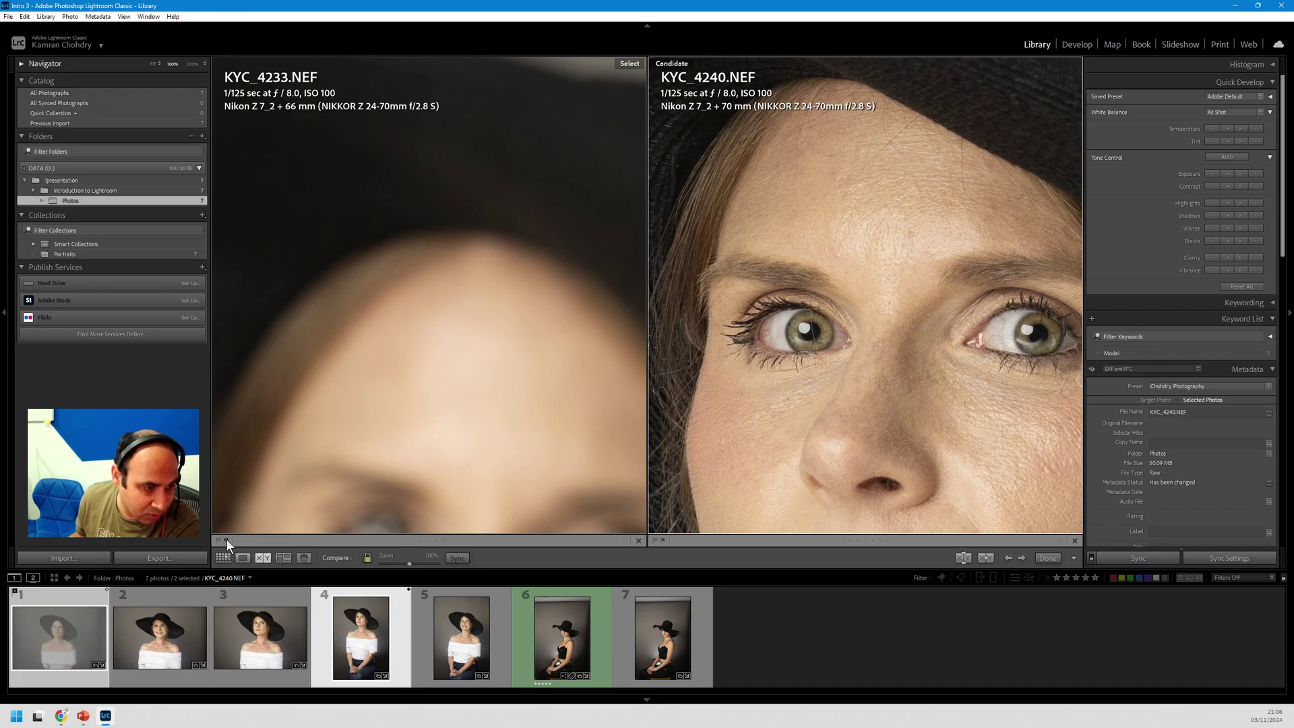
pyautogui.click(654, 540)
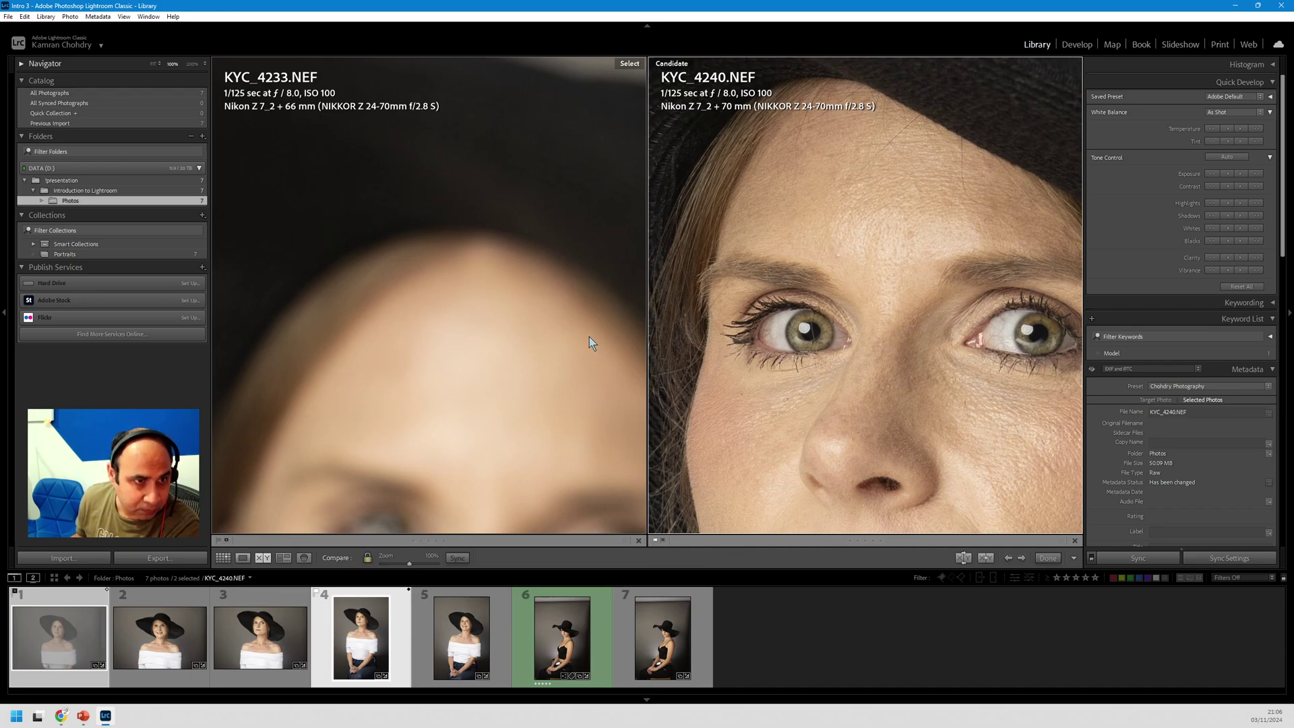
# Step: Open the fifth portrait from Grid view in Loupe view, zoom out to Fit, and flag it as a pick
pyautogui.click(220, 558)
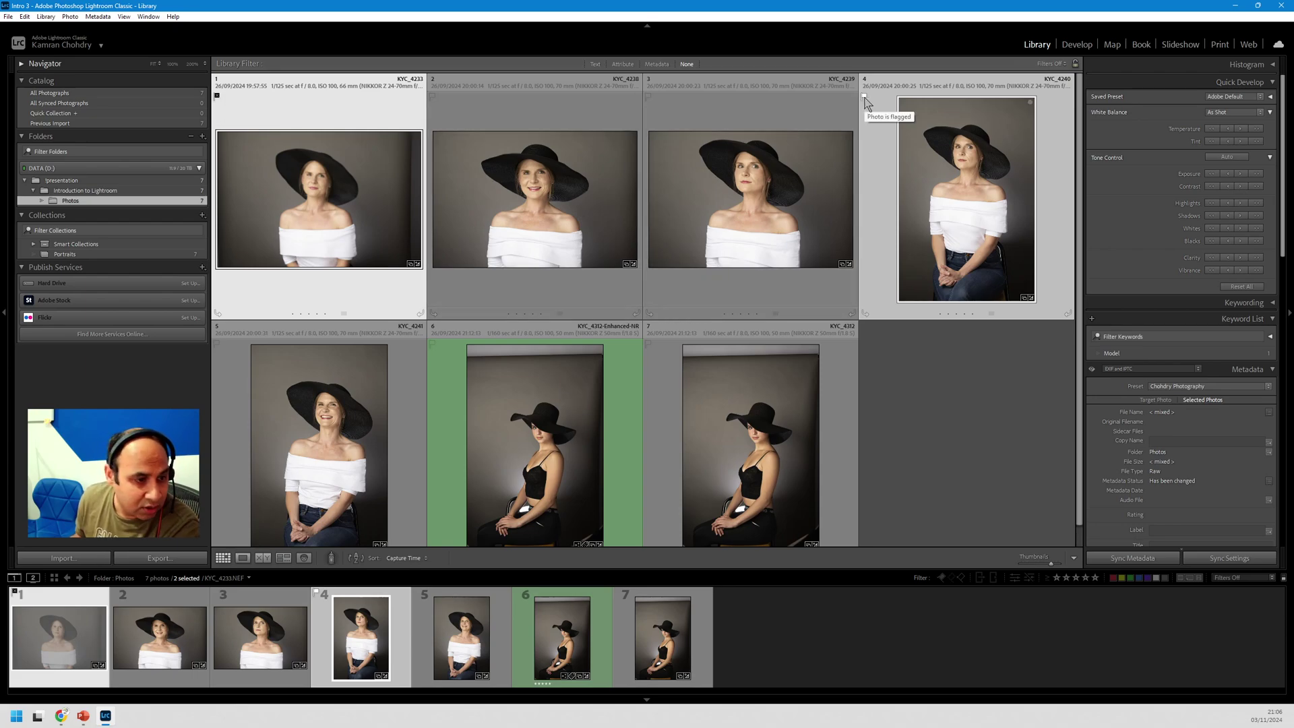
pyautogui.click(308, 436)
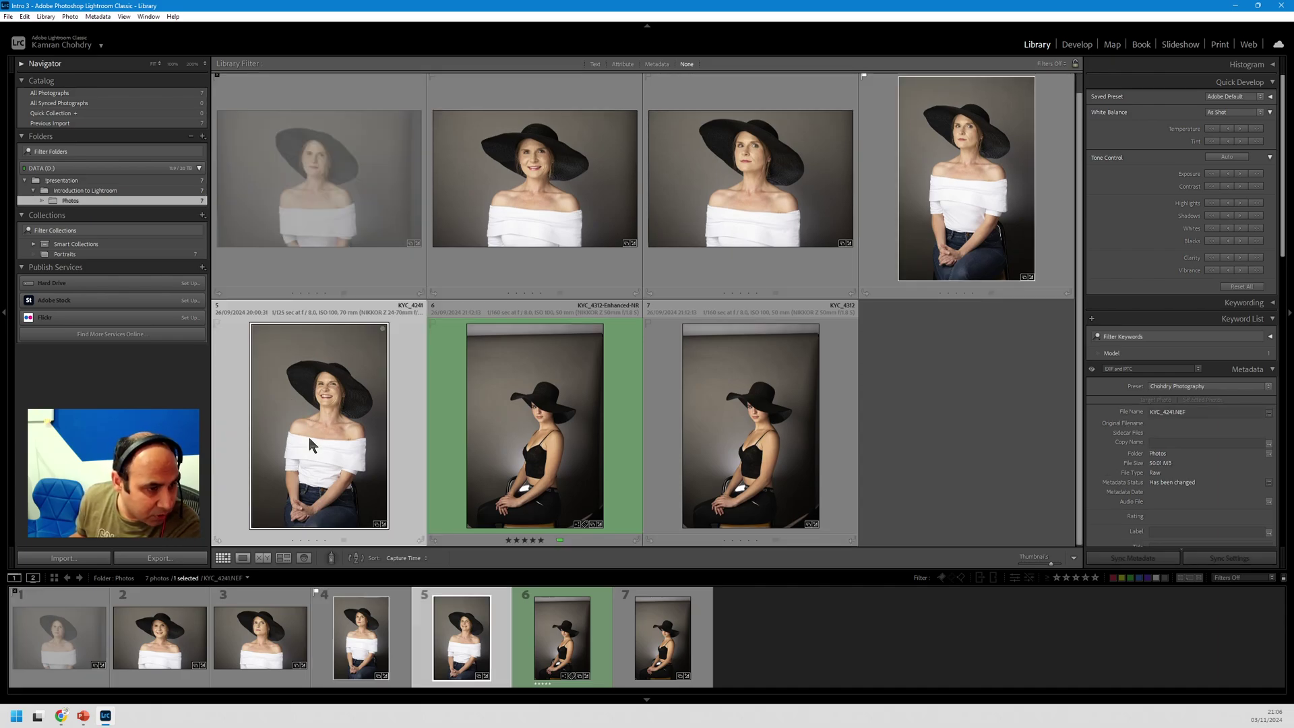
pyautogui.click(241, 558)
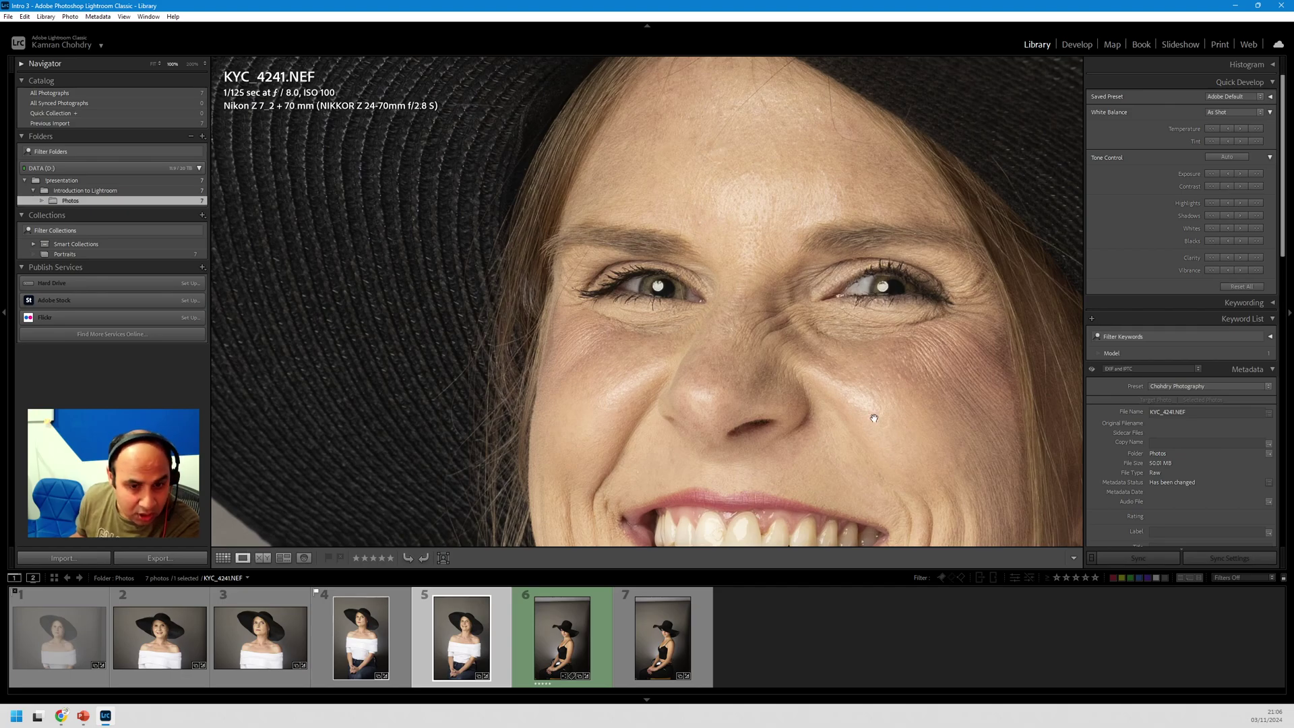
pyautogui.click(789, 338)
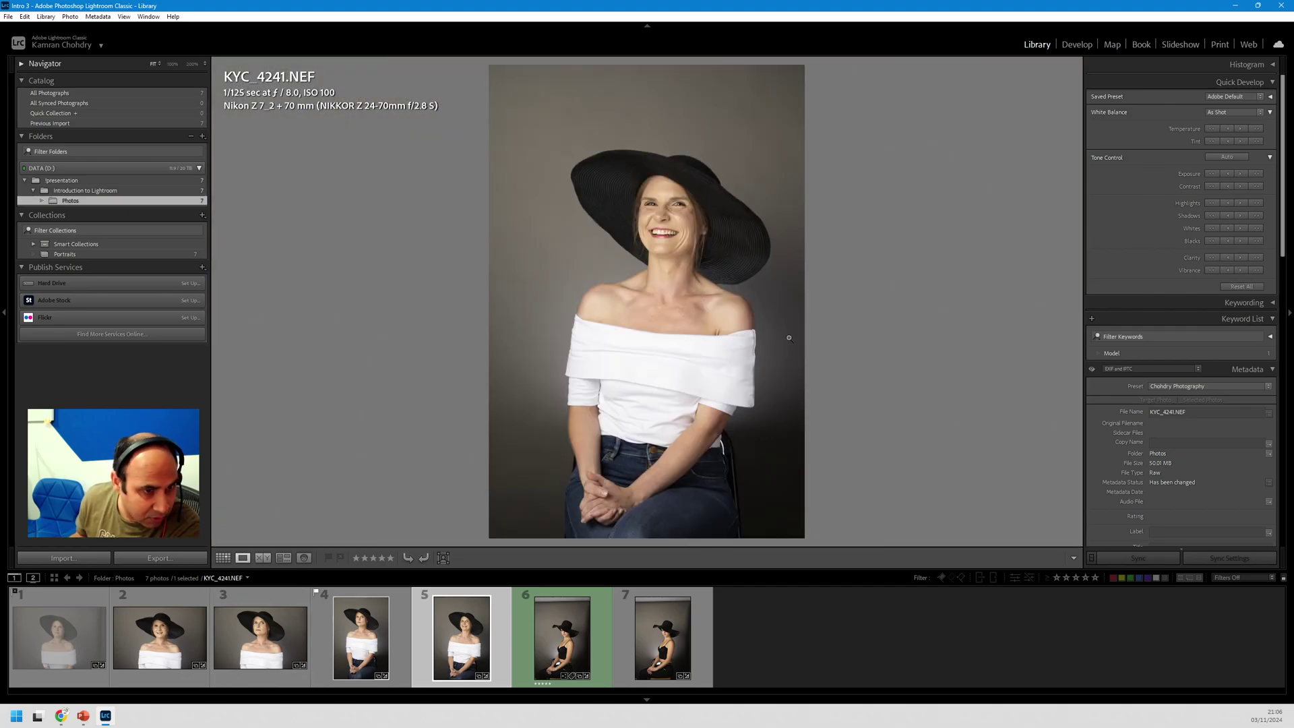
pyautogui.click(327, 557)
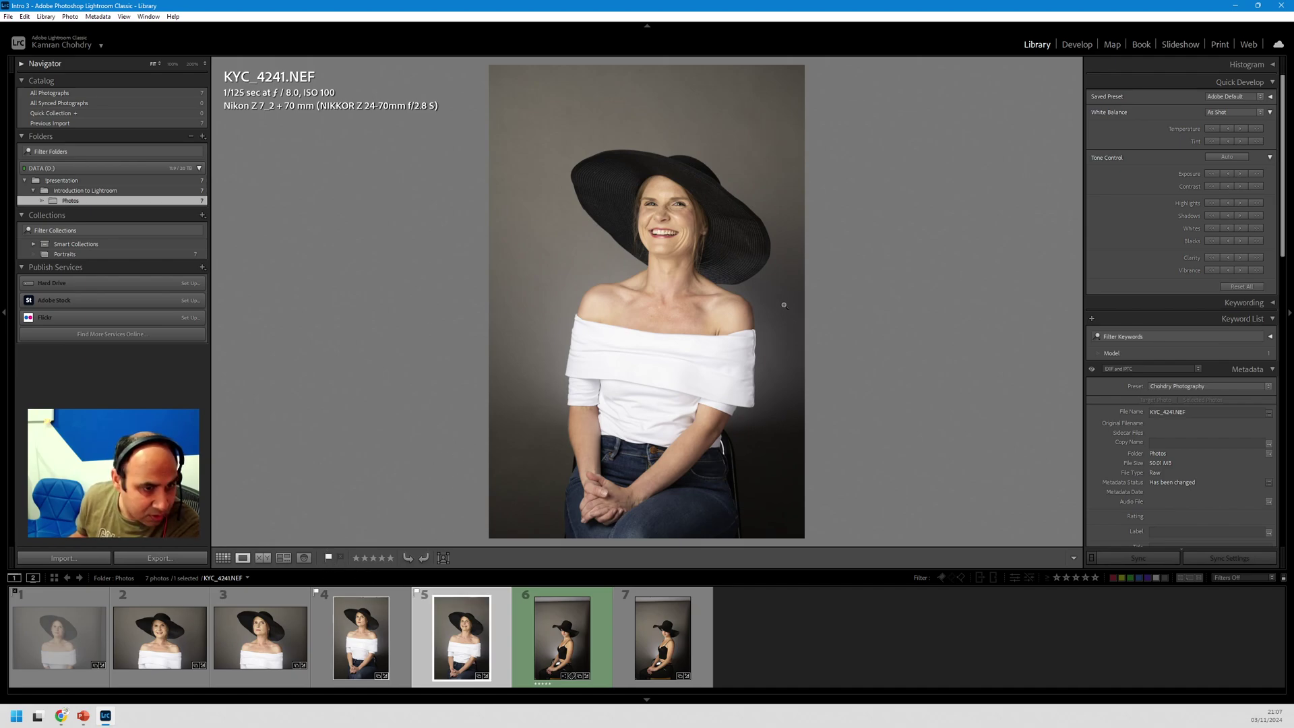
# Step: Check the third portrait's face at 100%, and mark the third and second portraits as rejected
pyautogui.click(247, 657)
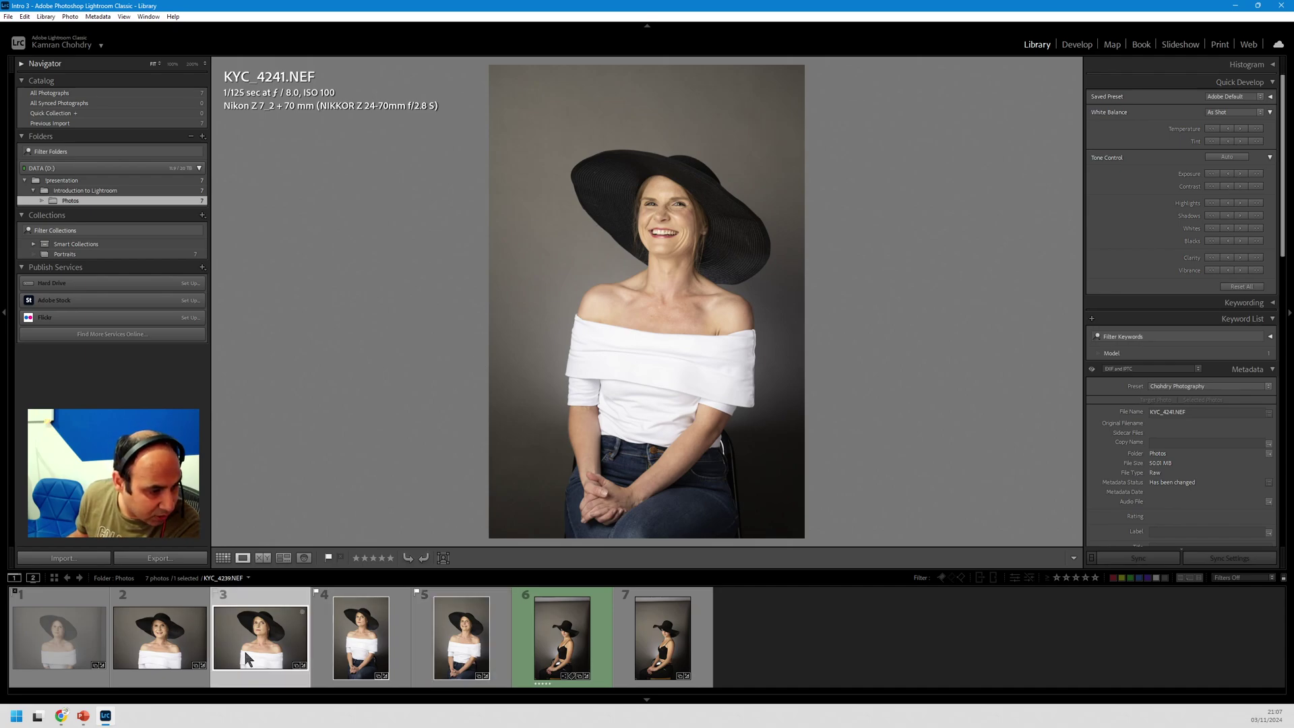
pyautogui.click(683, 197)
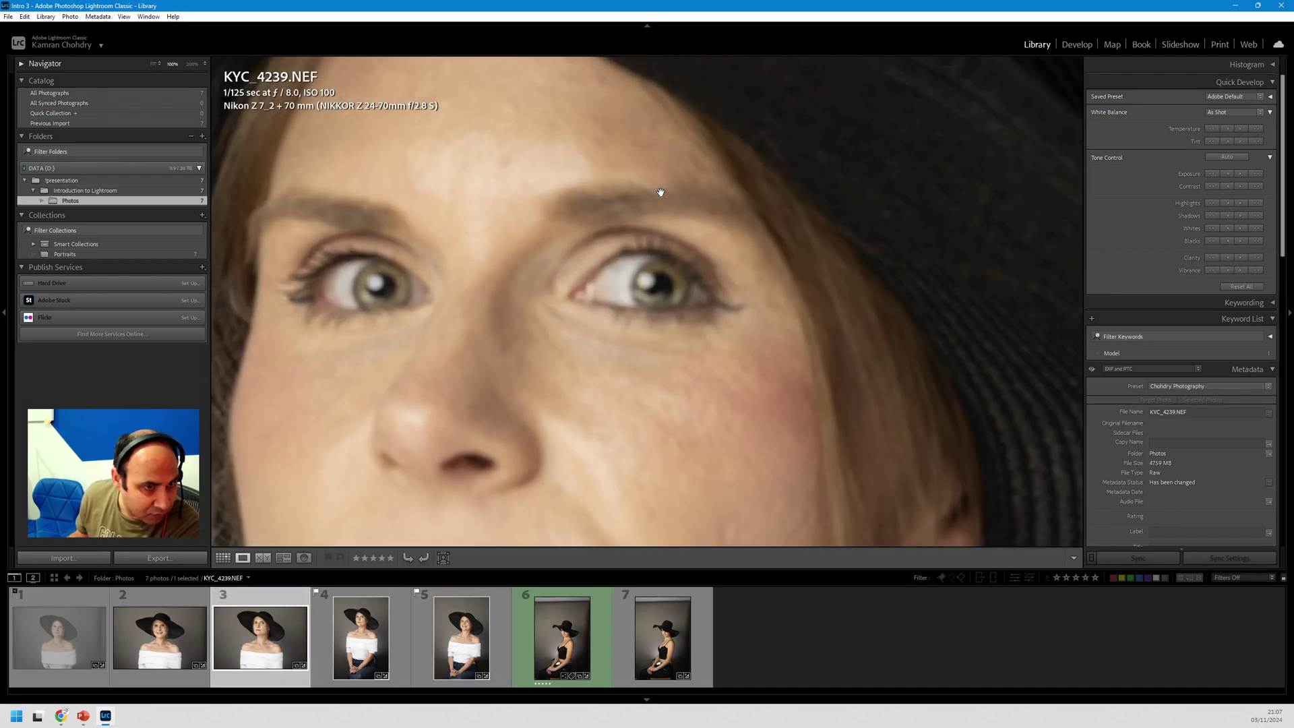
pyautogui.click(339, 557)
pyautogui.click(188, 633)
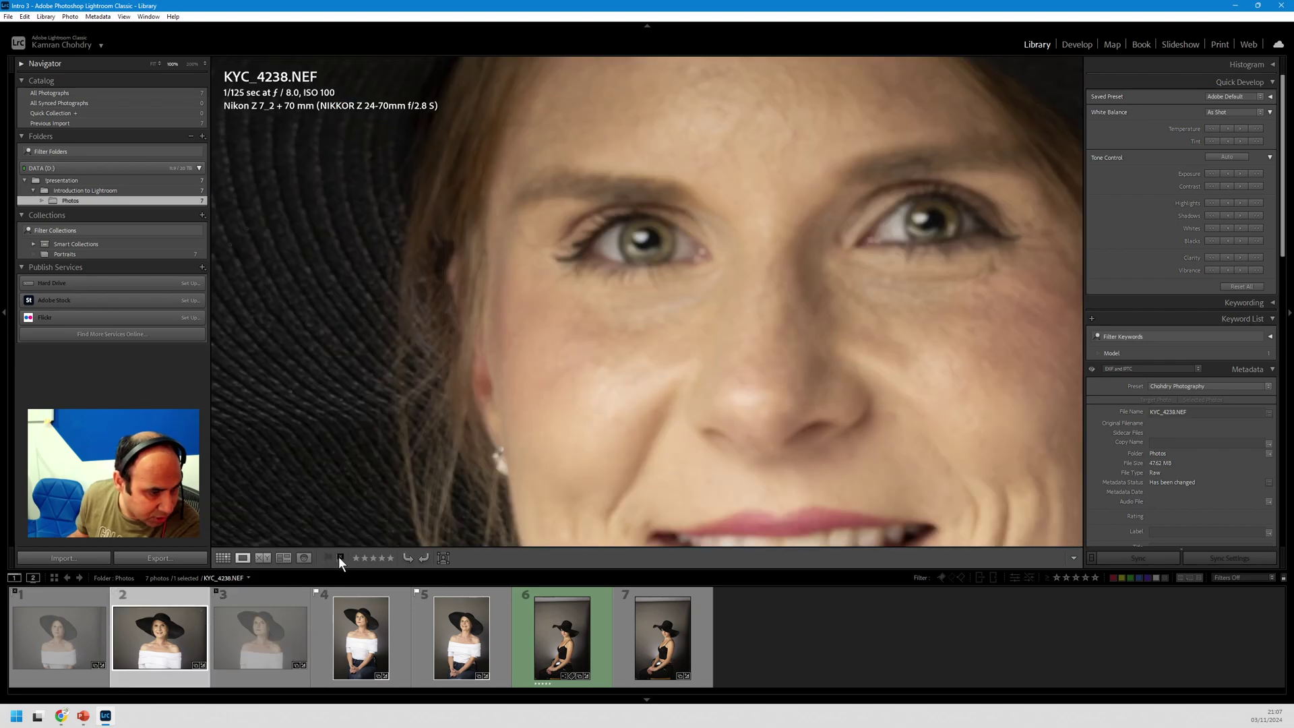
pyautogui.click(338, 557)
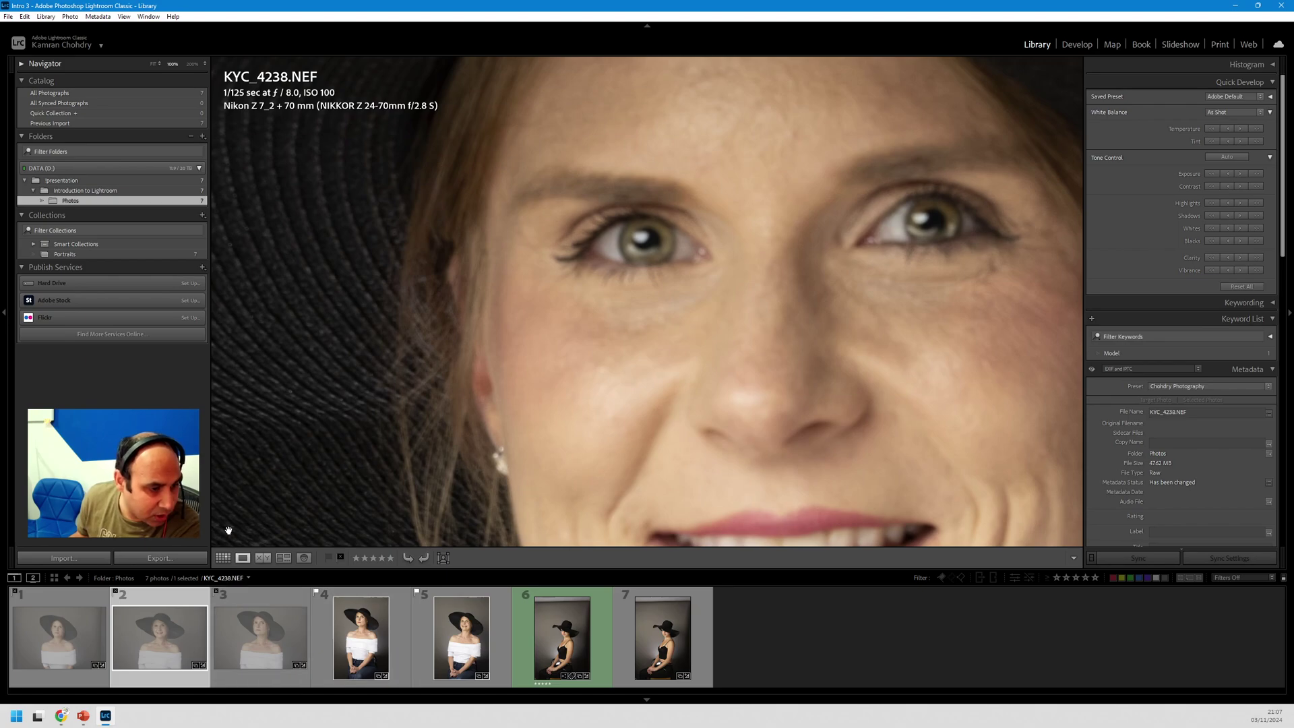
# Step: Return to Grid view and filter the folder's photos with the Flagged preset
pyautogui.click(225, 559)
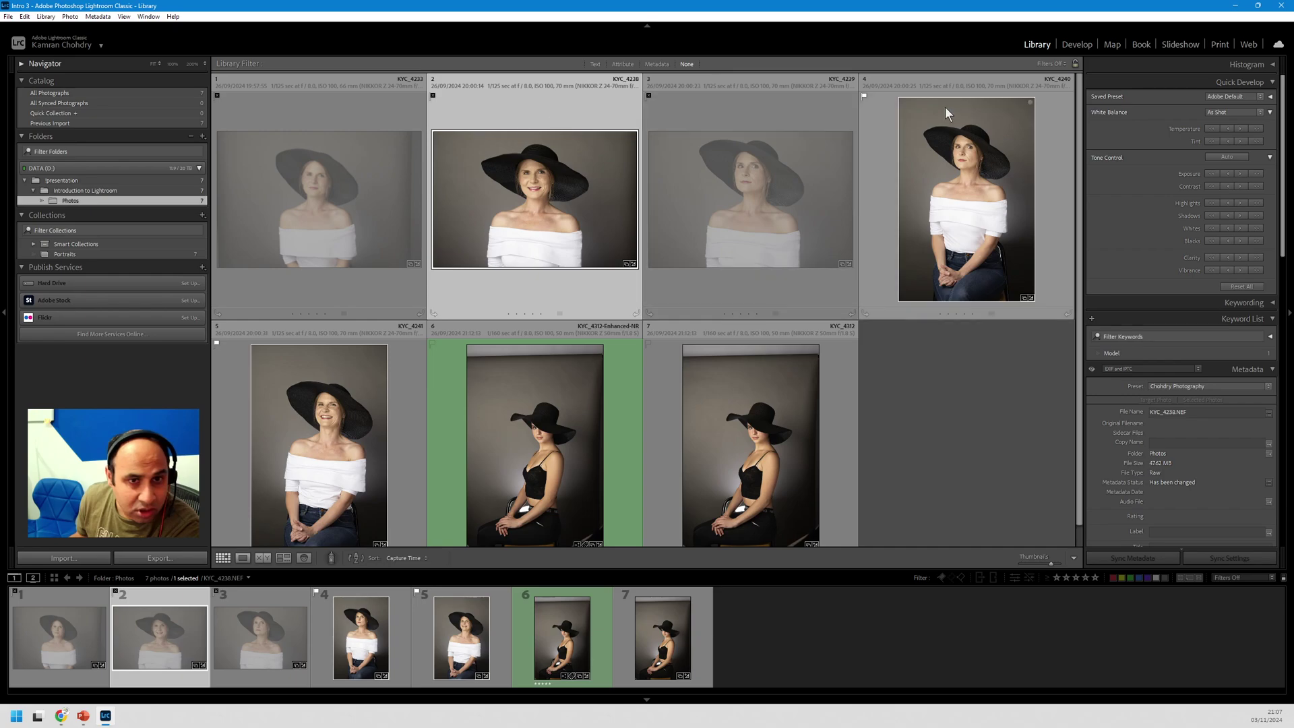
pyautogui.click(1045, 64)
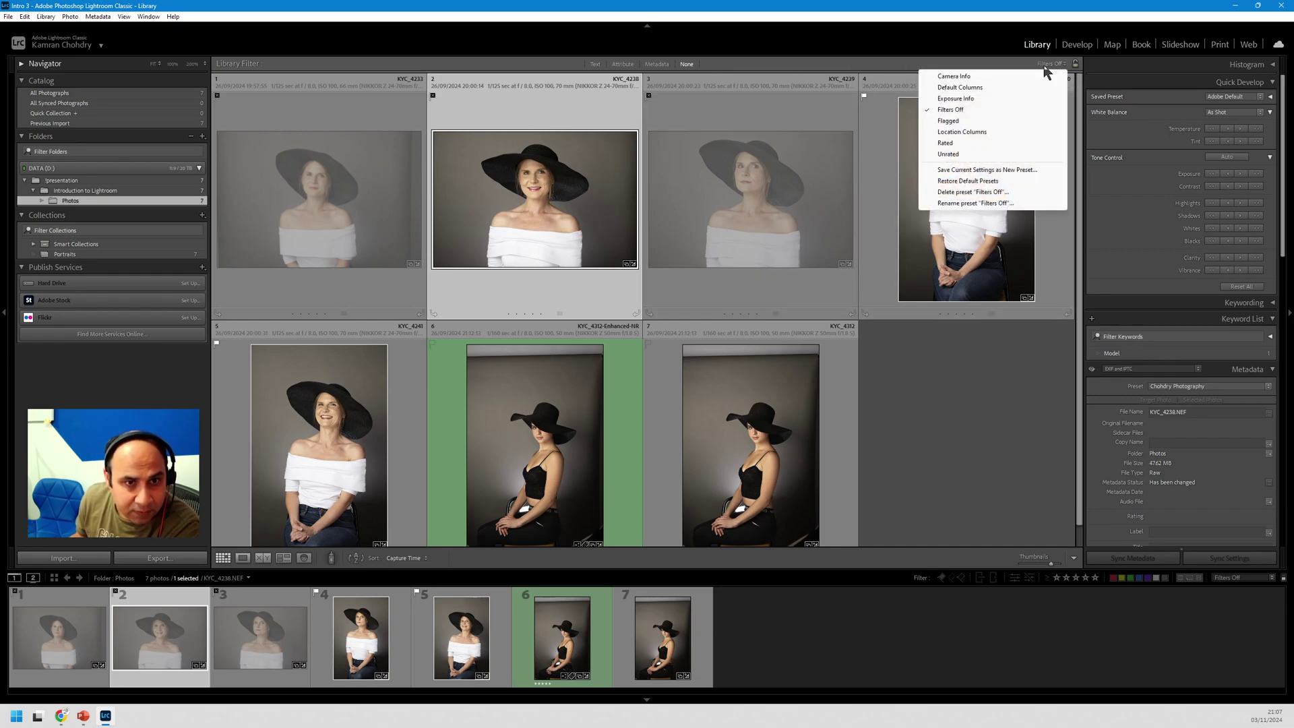
pyautogui.click(948, 121)
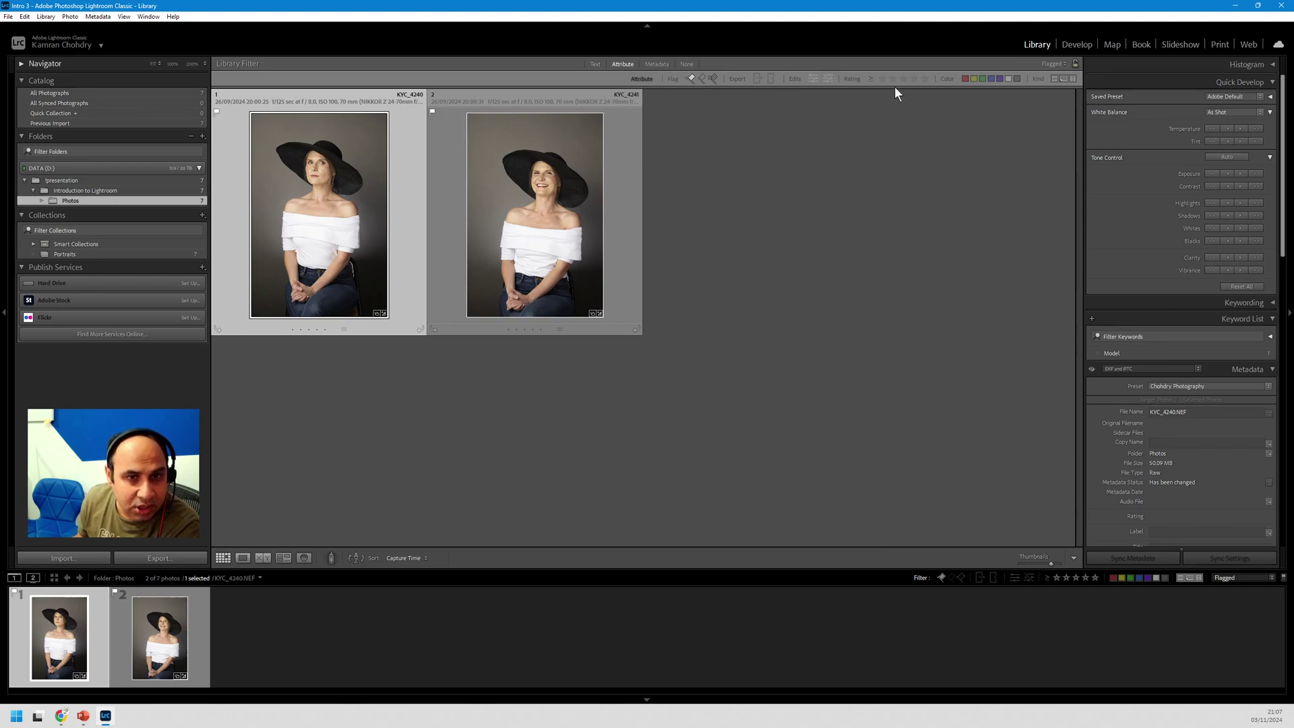
# Step: Change the flag filter to show only unflagged photos, and switch it to show only rejected photos
pyautogui.click(701, 79)
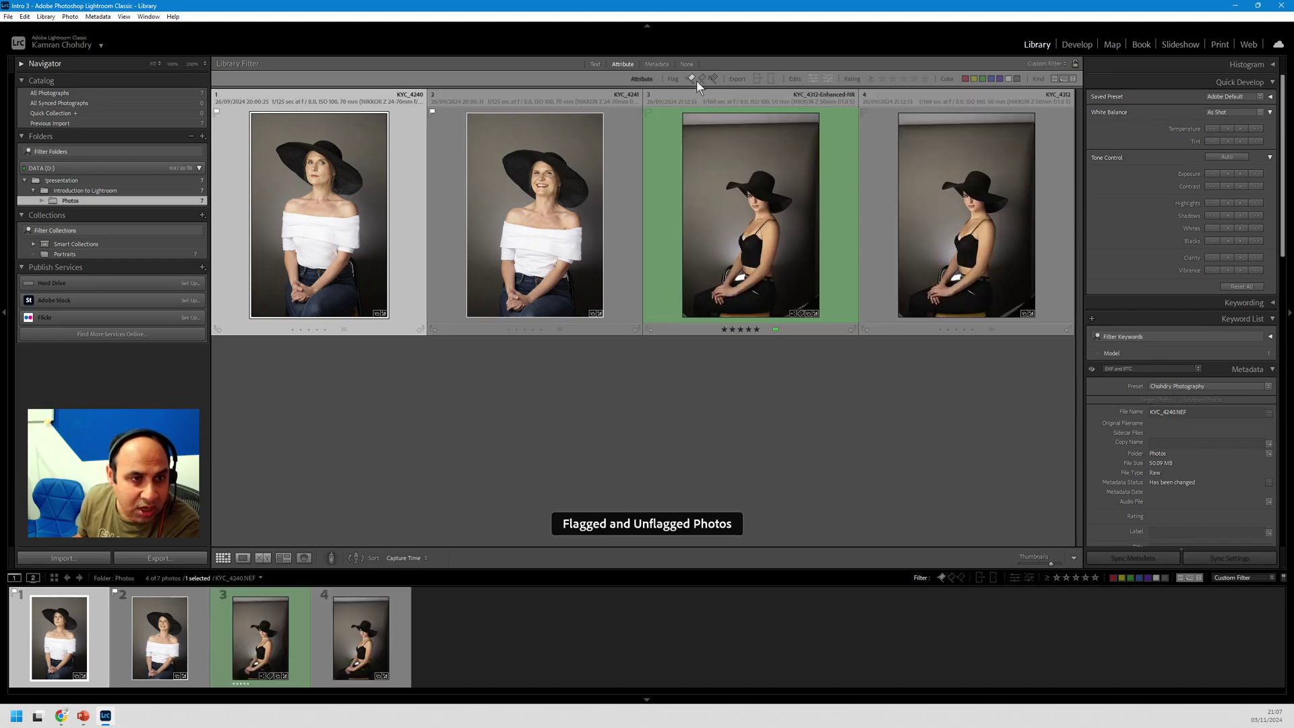
pyautogui.click(689, 79)
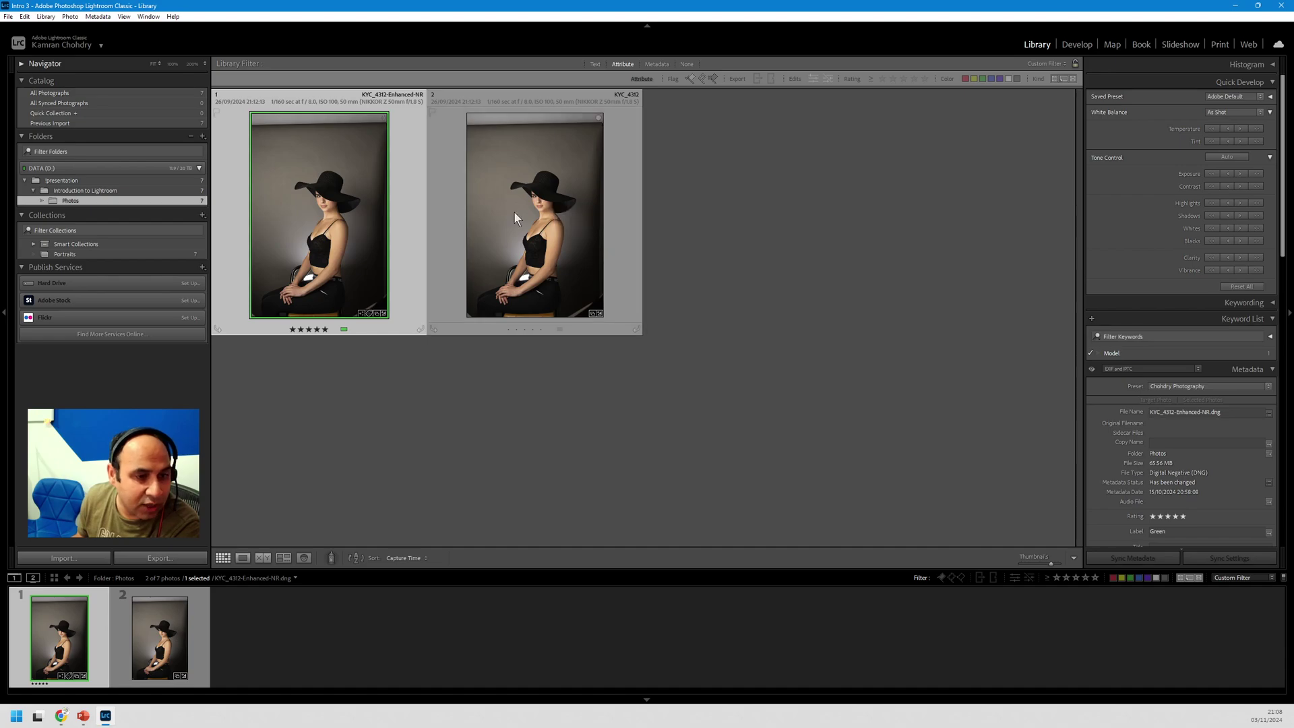
pyautogui.click(703, 79)
pyautogui.click(711, 78)
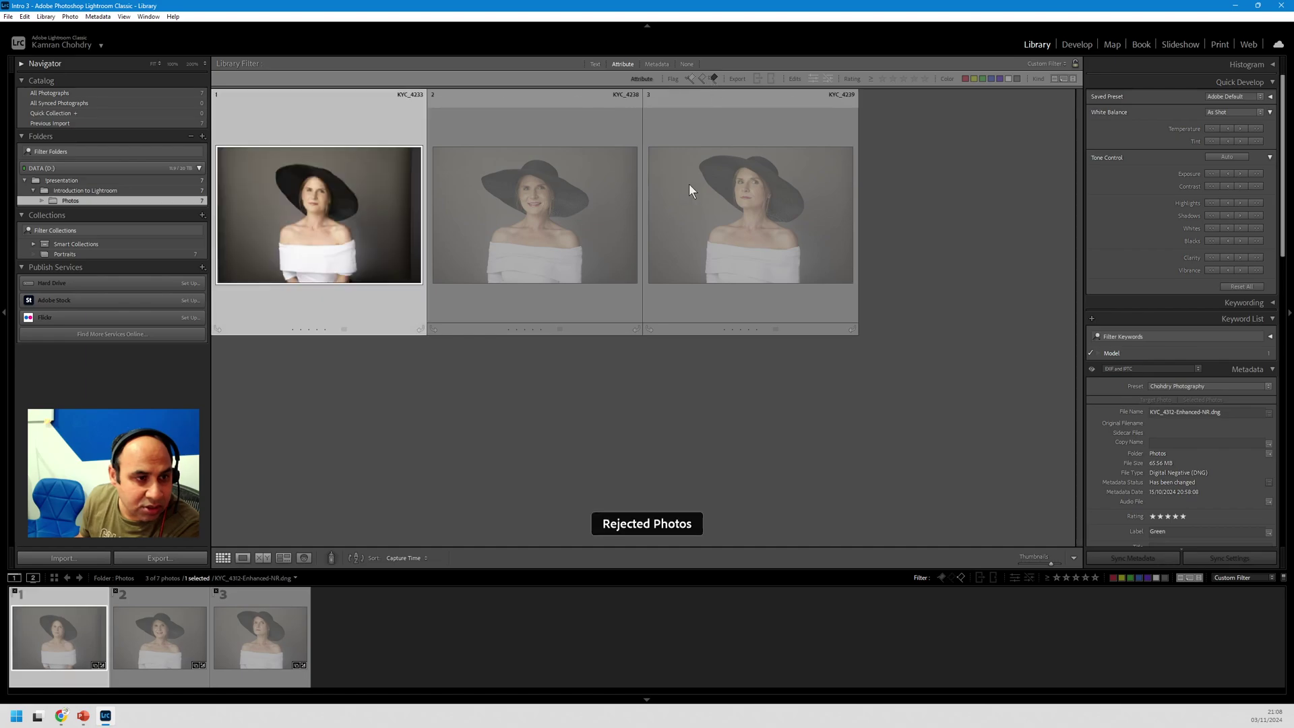
# Step: Set the flag filter back to unflagged photos only, excluding picks and rejects
pyautogui.click(698, 79)
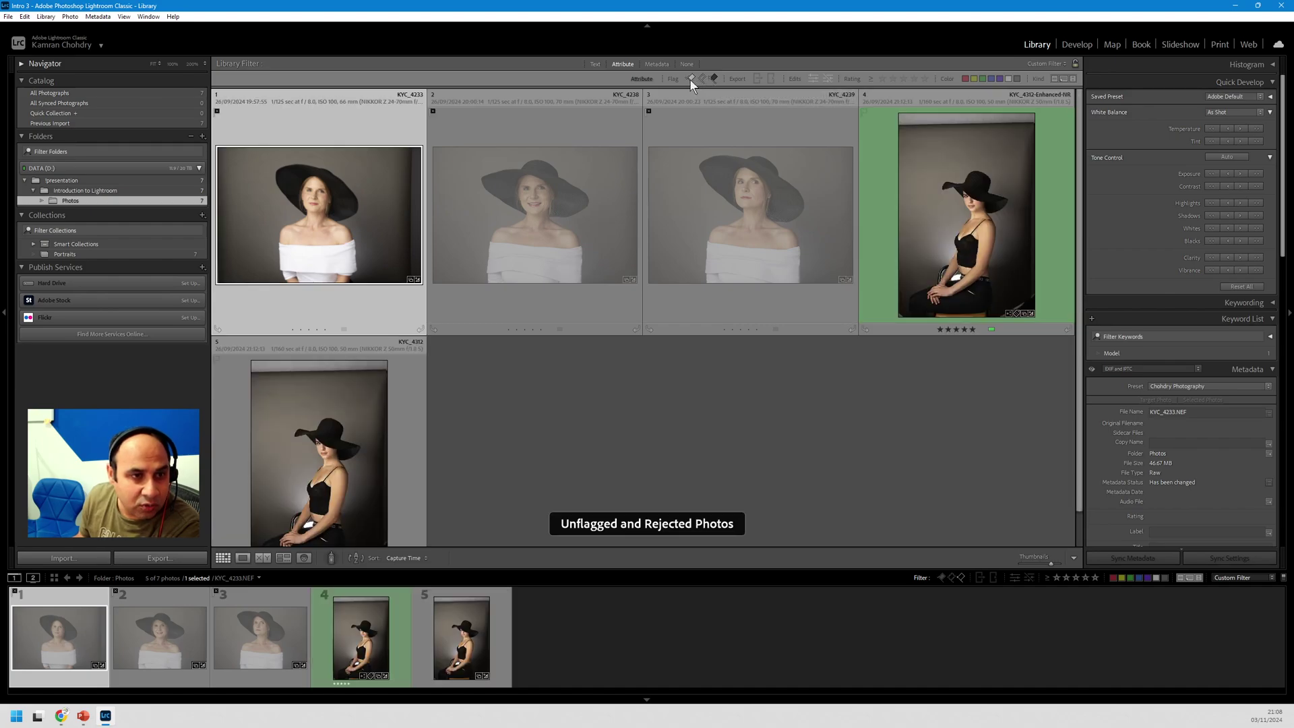
pyautogui.click(714, 78)
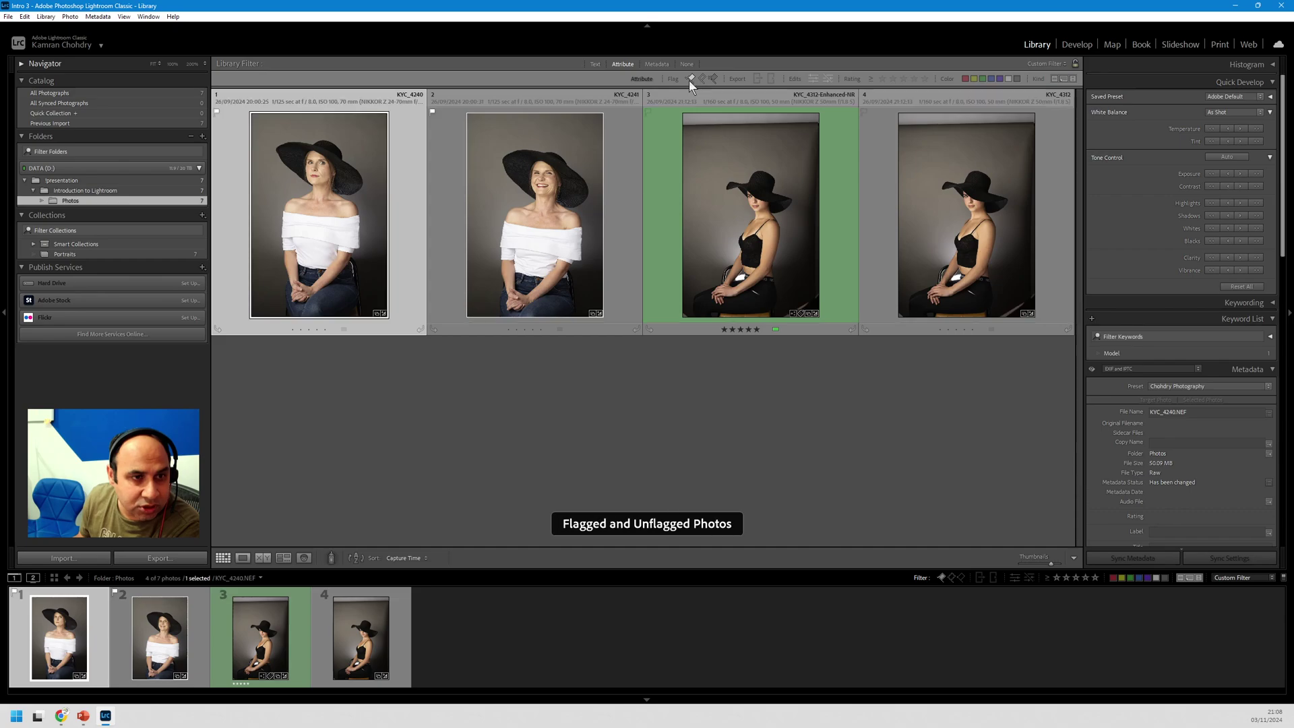
pyautogui.click(689, 80)
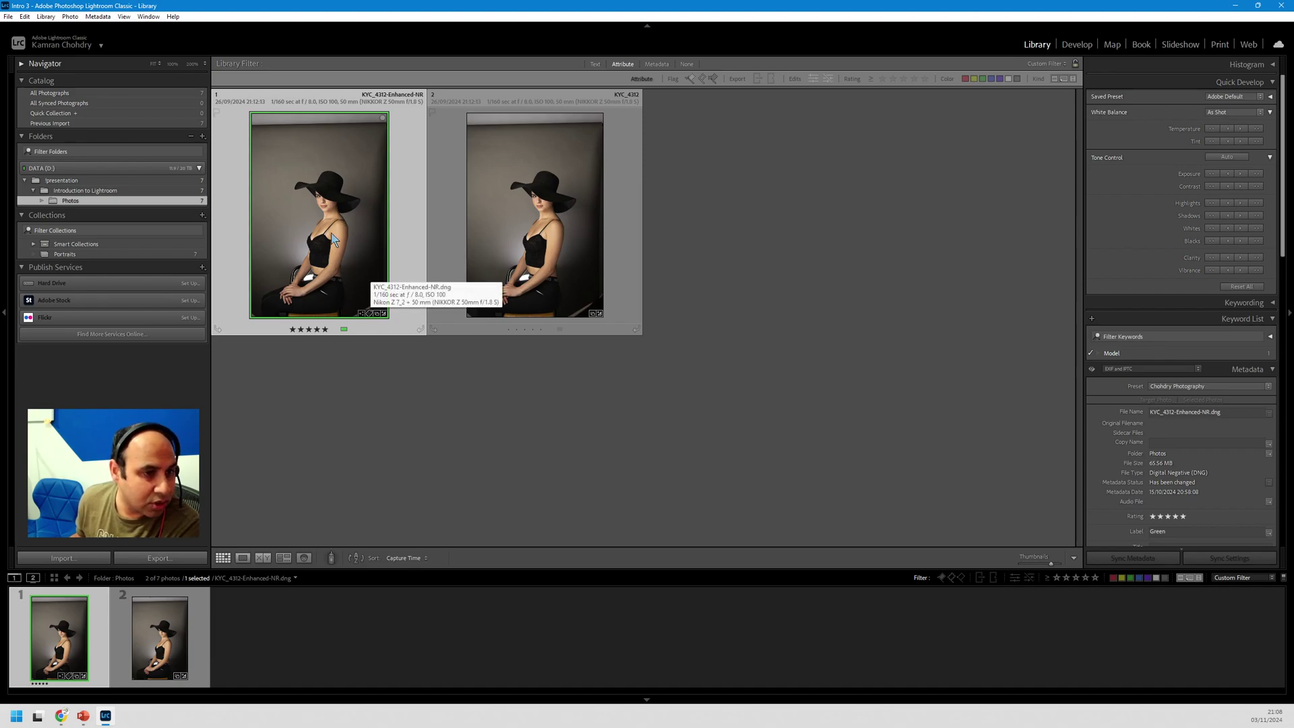
# Step: Open KYC_4312-Enhanced-NR.dng and KYC_4312.NEF in Compare view and examine the model's face in both at 100%
pyautogui.keyDown('ctrl'); pyautogui.click(549, 240); pyautogui.keyUp('ctrl')
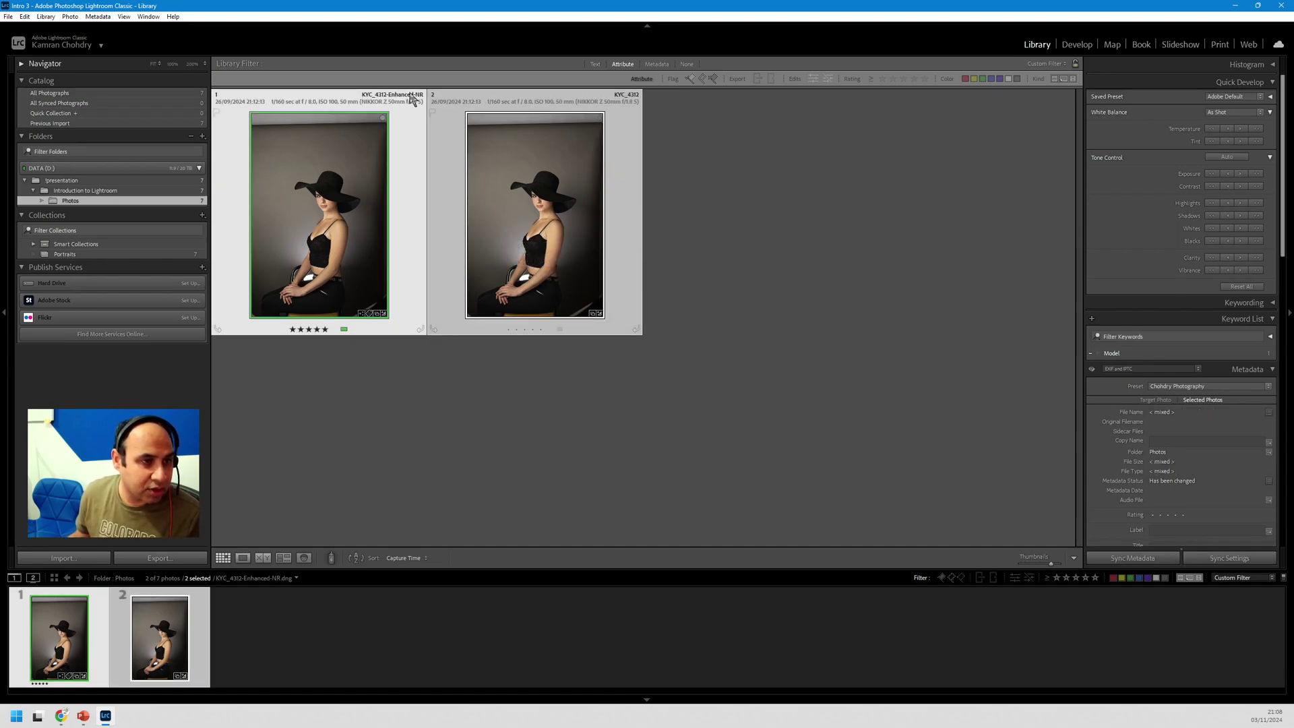
pyautogui.click(257, 558)
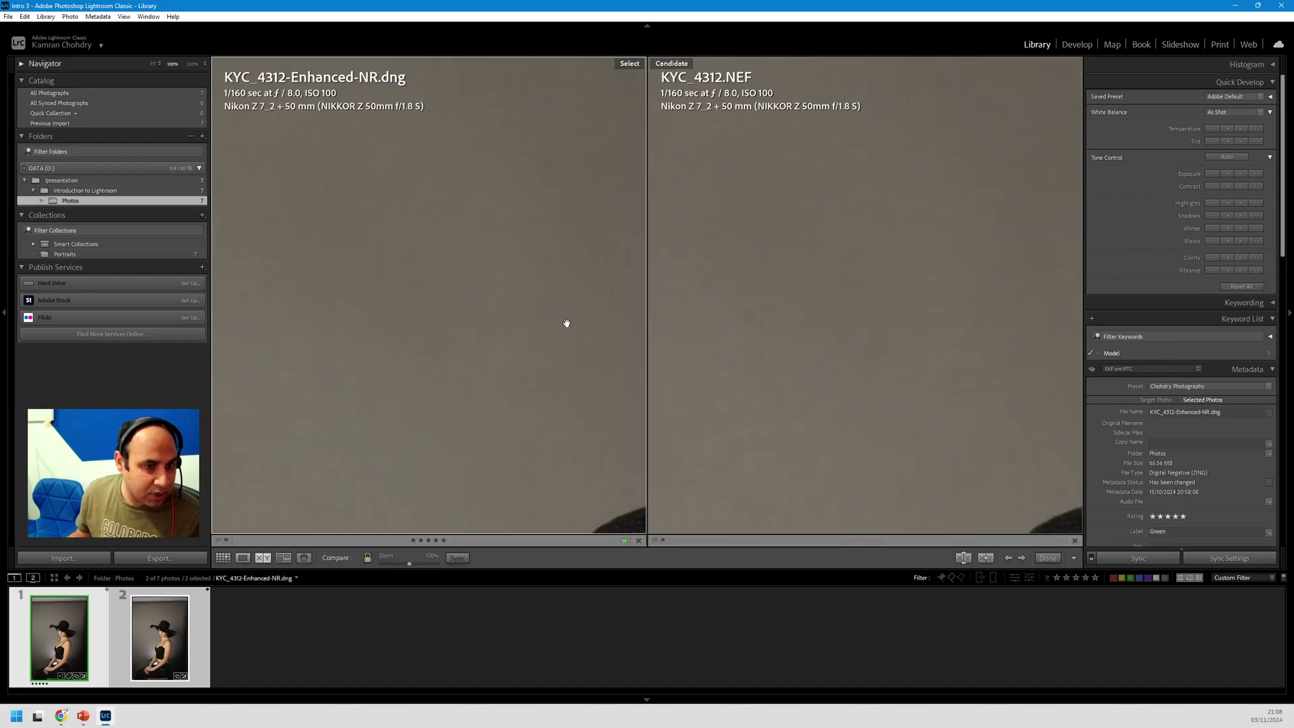
pyautogui.moveTo(728, 358); pyautogui.dragTo(584, 111)
pyautogui.moveTo(500, 313); pyautogui.dragTo(584, 133)
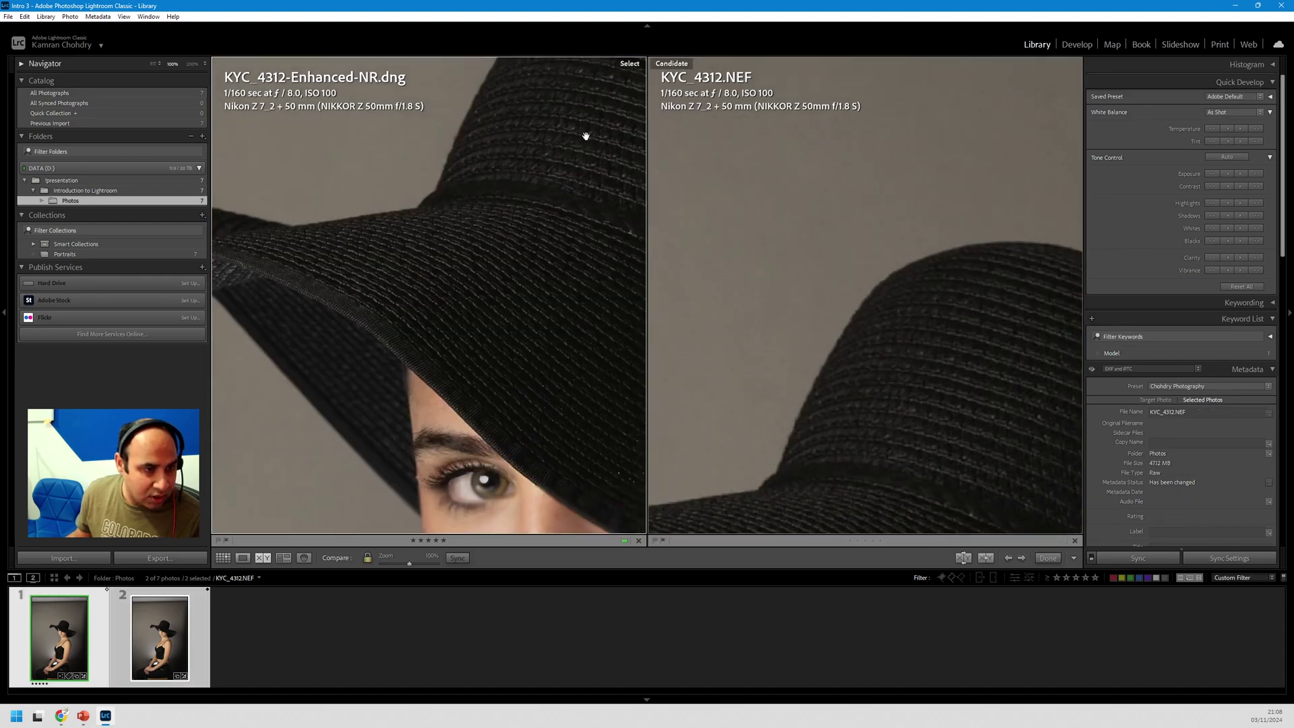
pyautogui.moveTo(544, 223); pyautogui.dragTo(403, 69)
pyautogui.moveTo(357, 378); pyautogui.dragTo(387, 371)
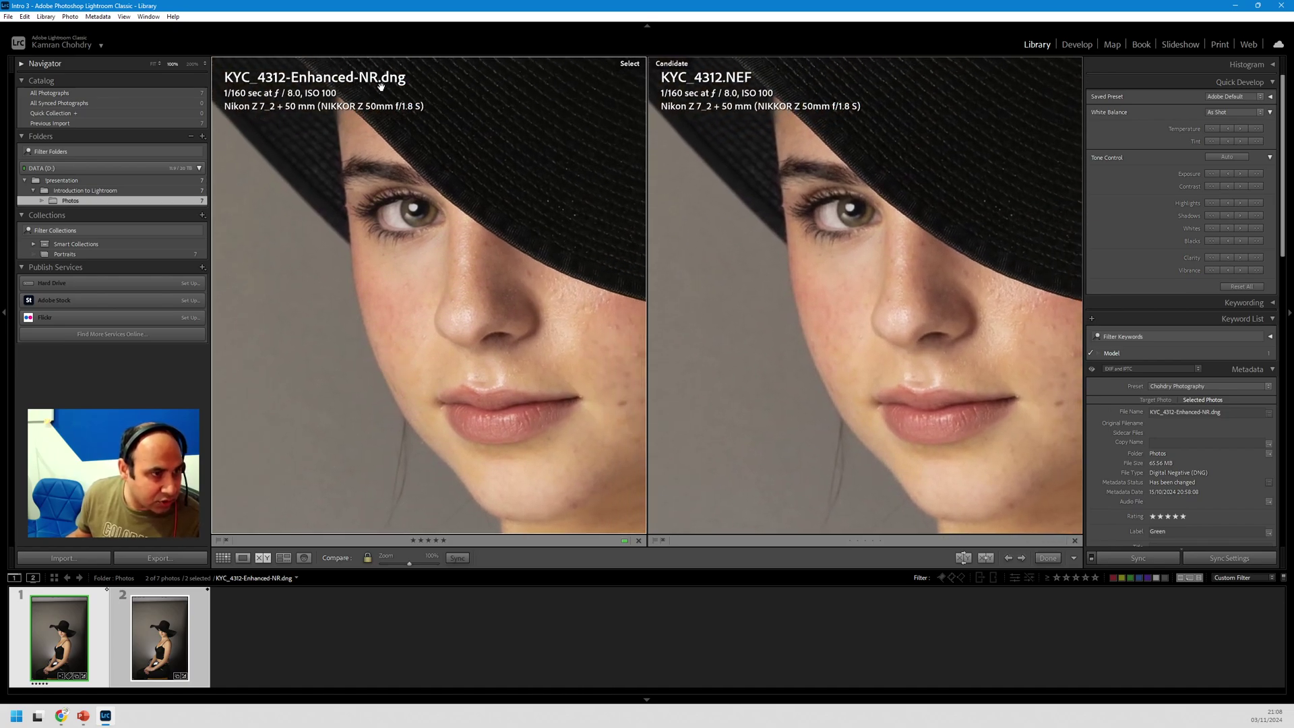
pyautogui.moveTo(674, 406); pyautogui.dragTo(571, 373)
pyautogui.click(559, 377)
pyautogui.click(398, 178)
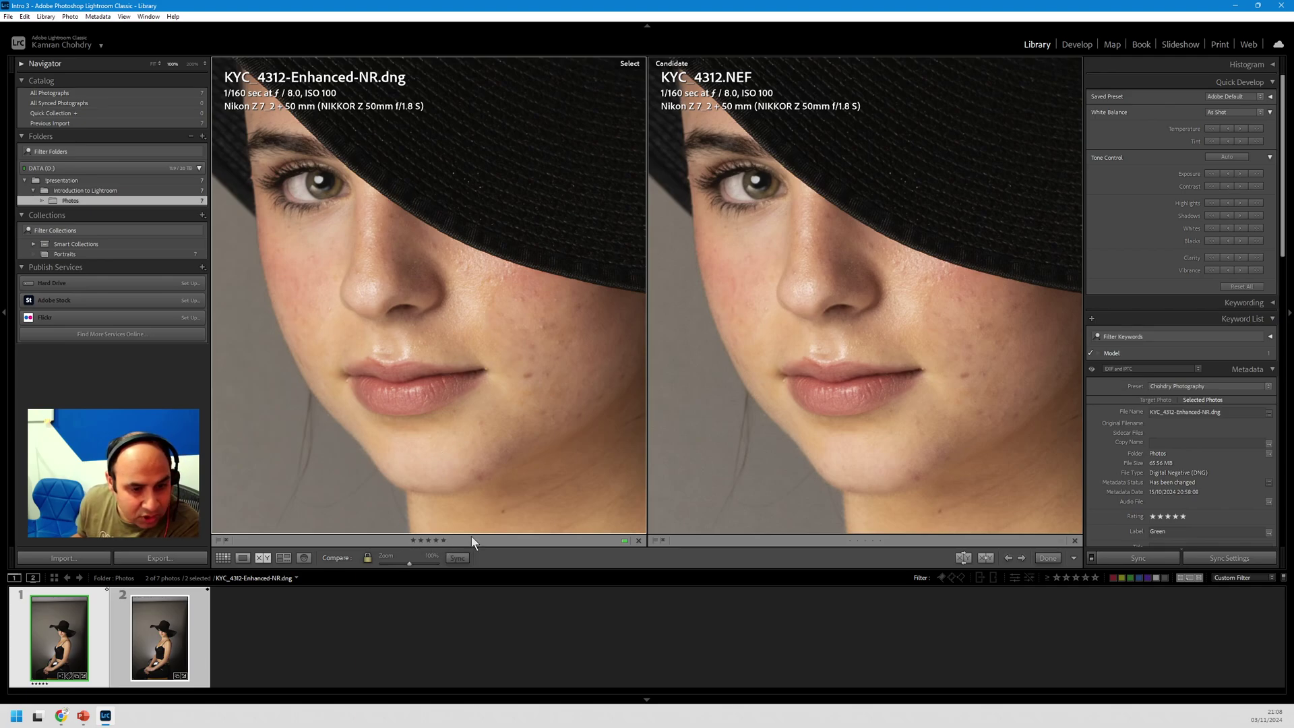
pyautogui.moveTo(654, 413); pyautogui.dragTo(710, 437)
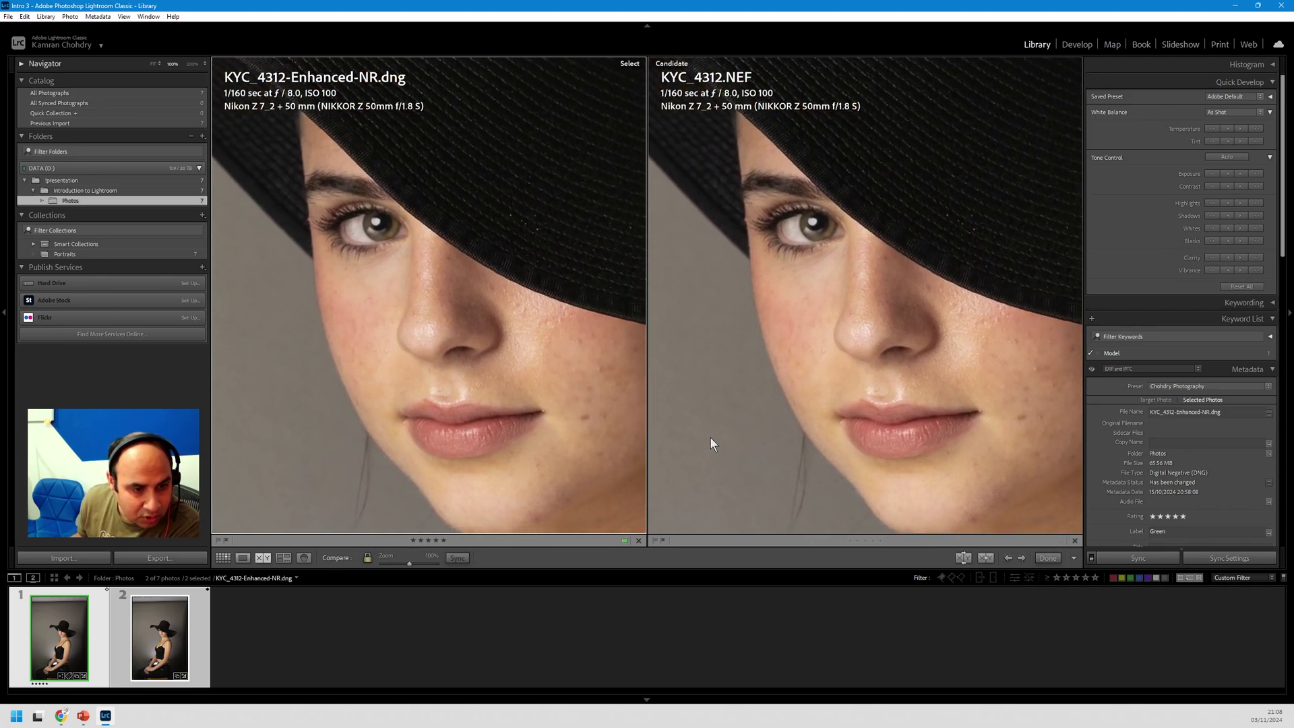
# Step: Rate the Candidate KYC_4312.NEF four stars, and show all photos in Grid view with the filters off
pyautogui.click(871, 542)
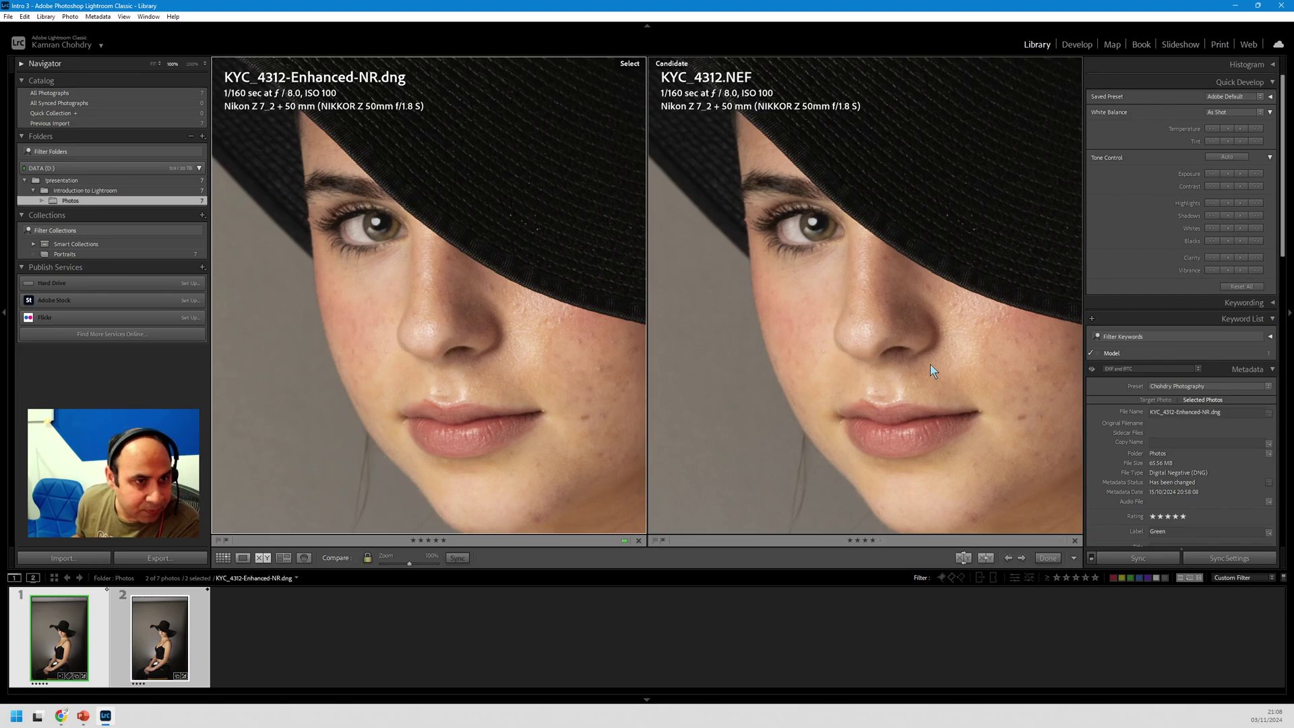
pyautogui.click(223, 558)
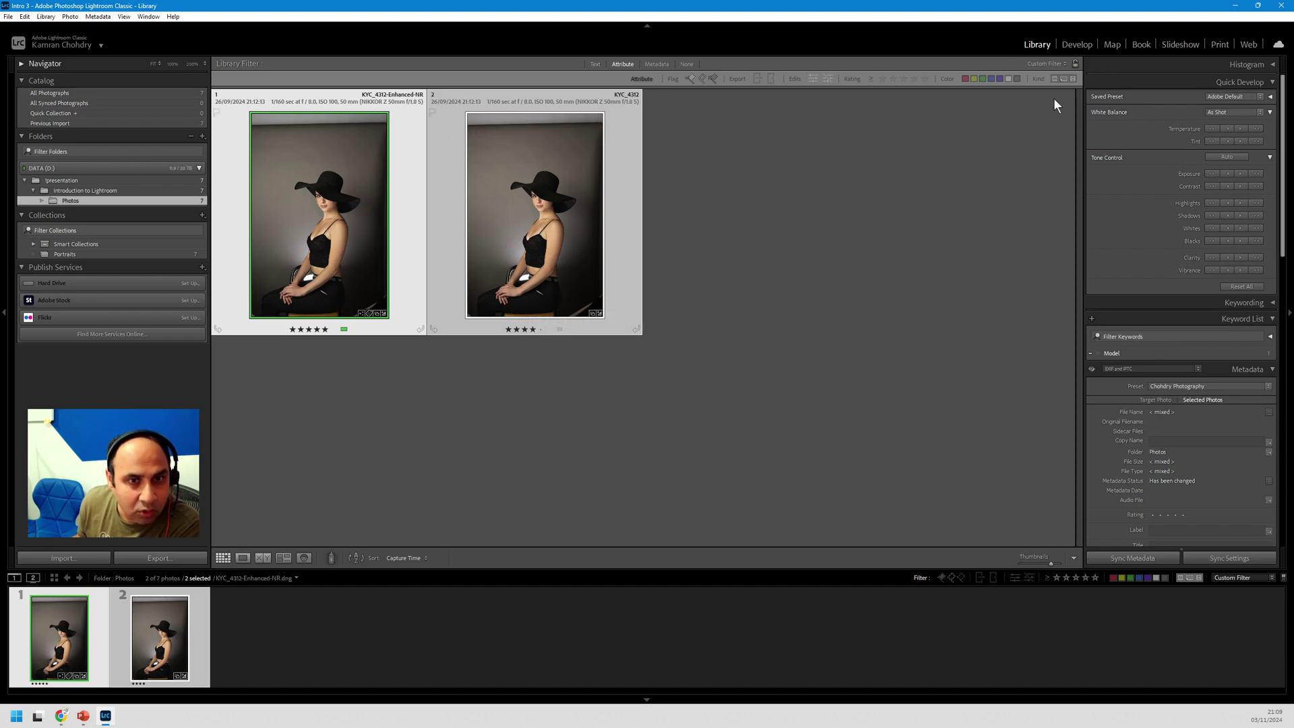
pyautogui.click(1052, 64)
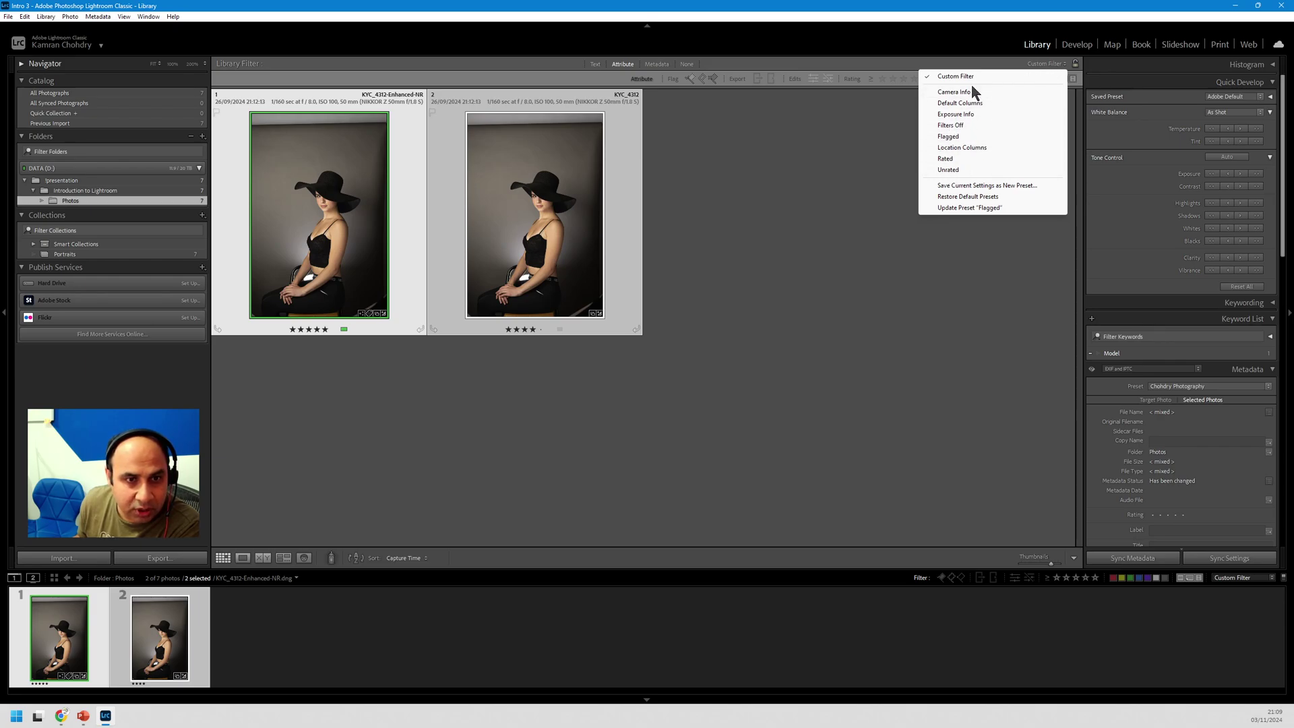
pyautogui.click(958, 126)
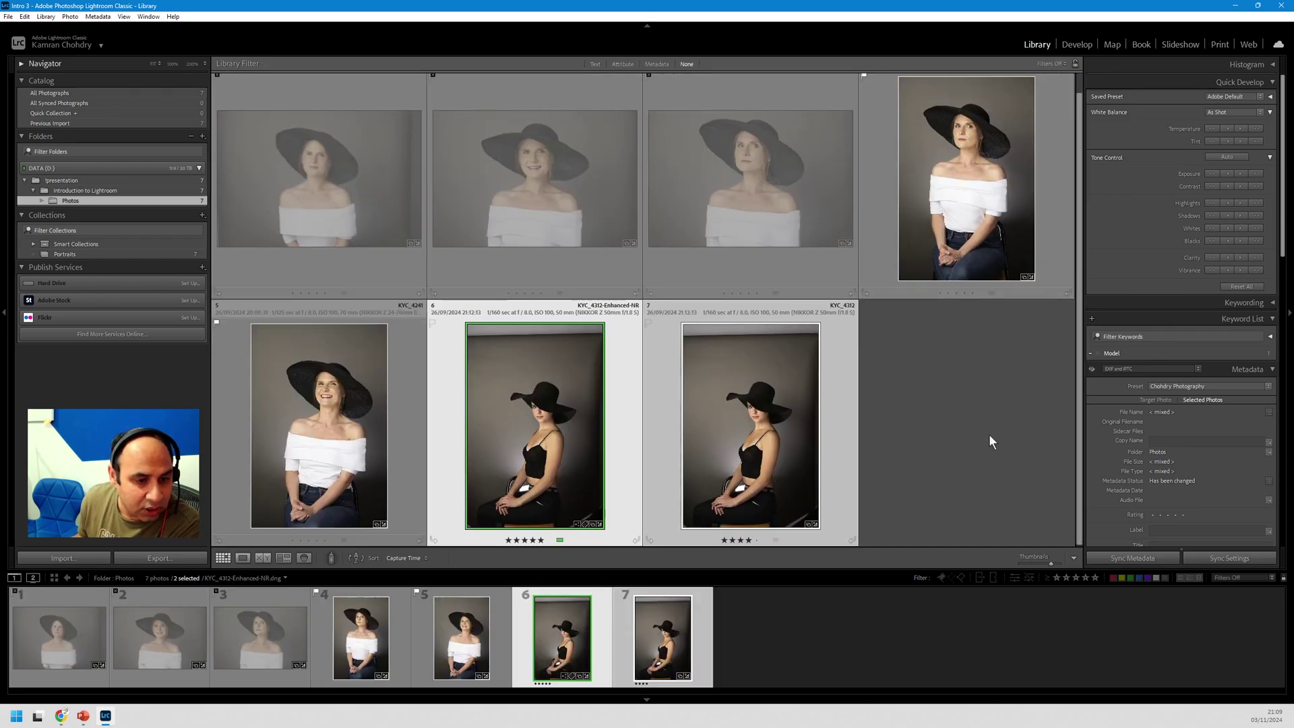
pyautogui.scroll(1, 679, 313)
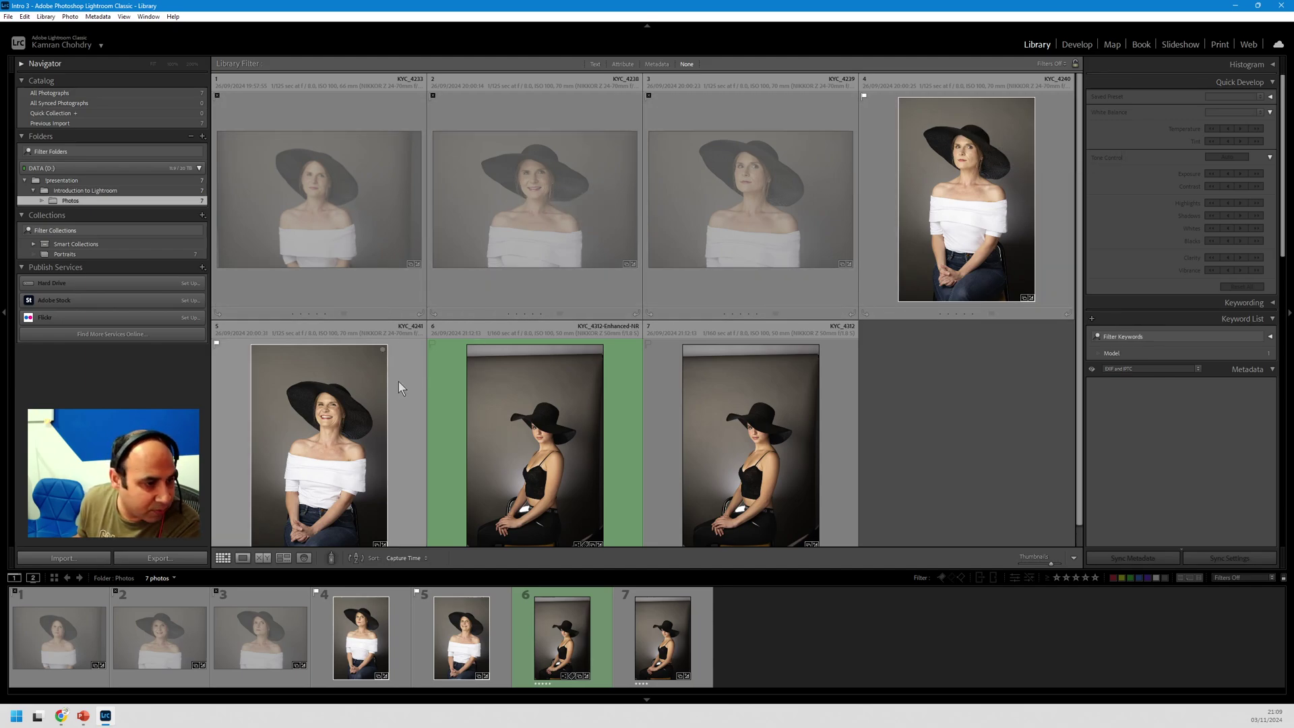
pyautogui.scroll(-1, 380, 390)
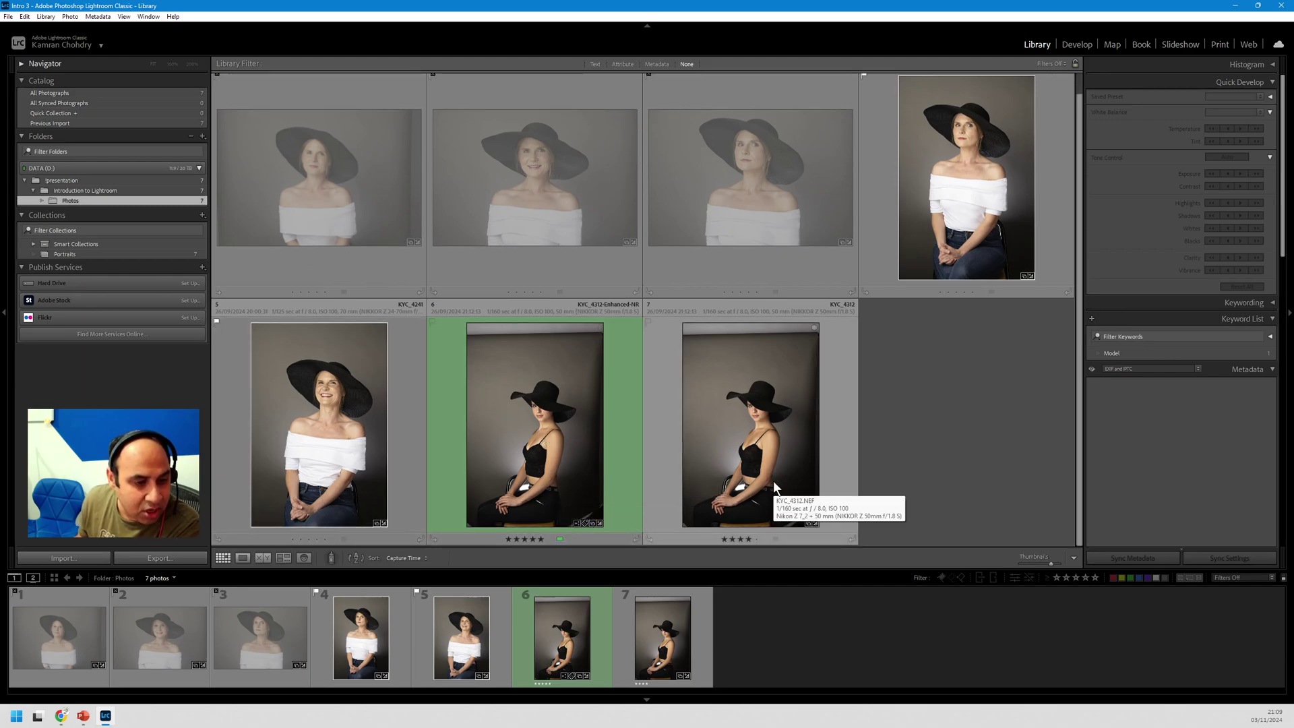
# Step: Filter the photos with the Rated preset and raise the minimum rating to four and then five stars
pyautogui.click(1057, 65)
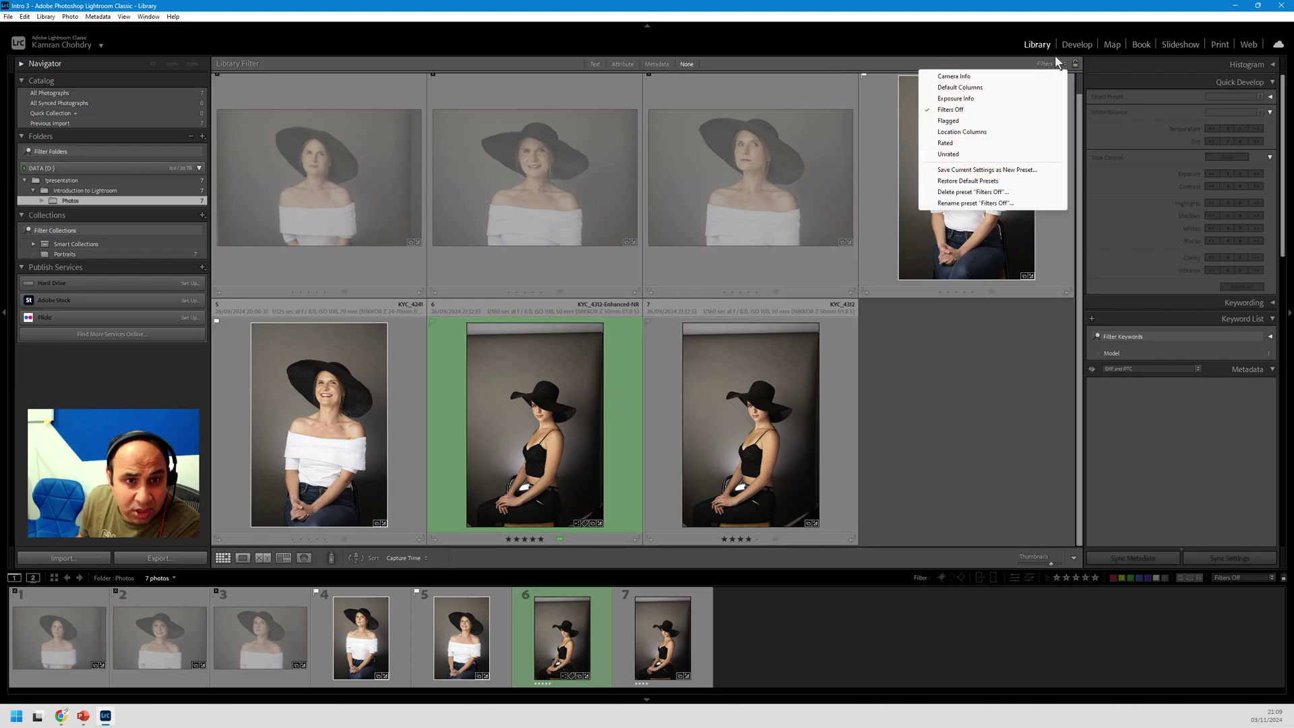
pyautogui.click(946, 143)
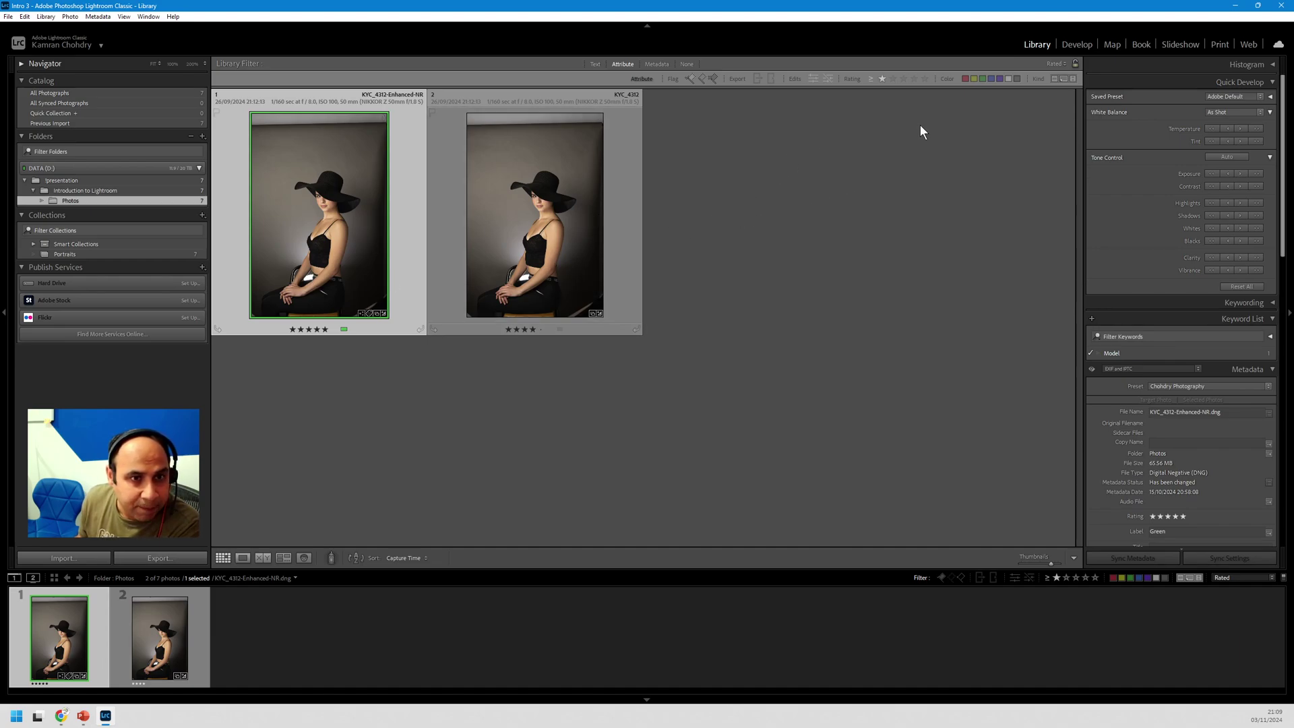
pyautogui.click(915, 78)
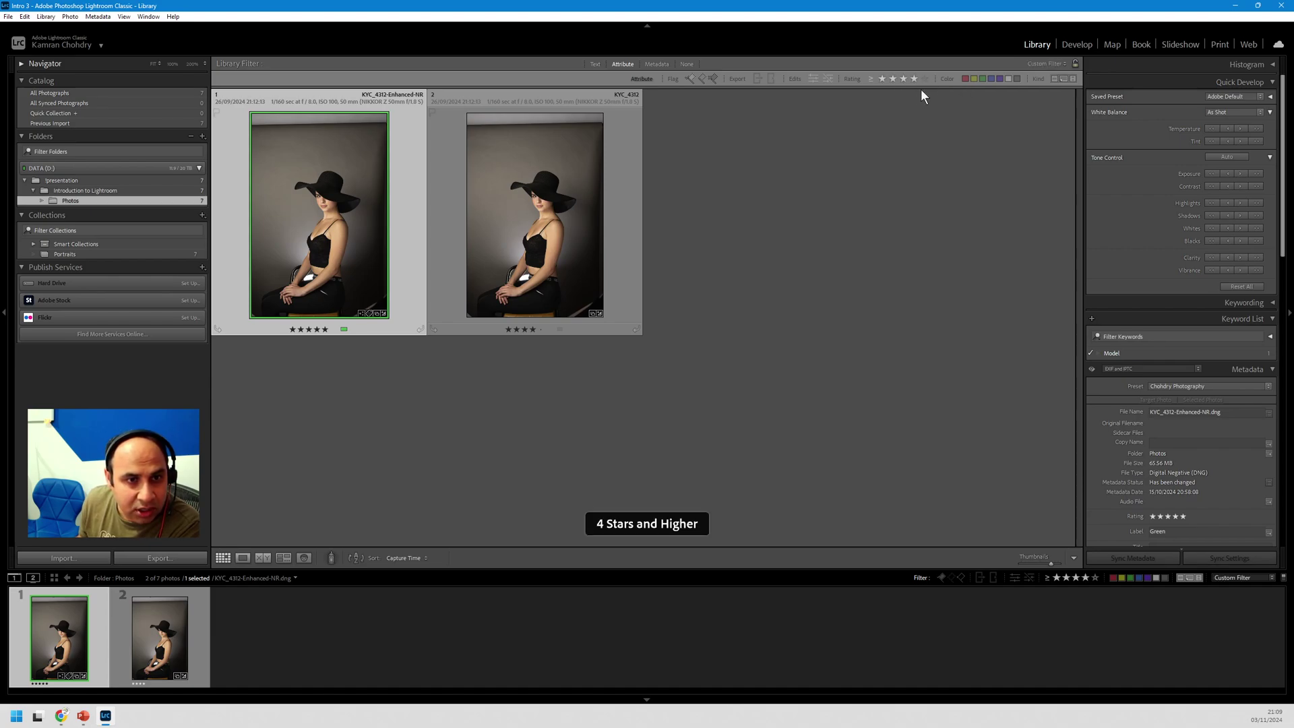
pyautogui.click(925, 82)
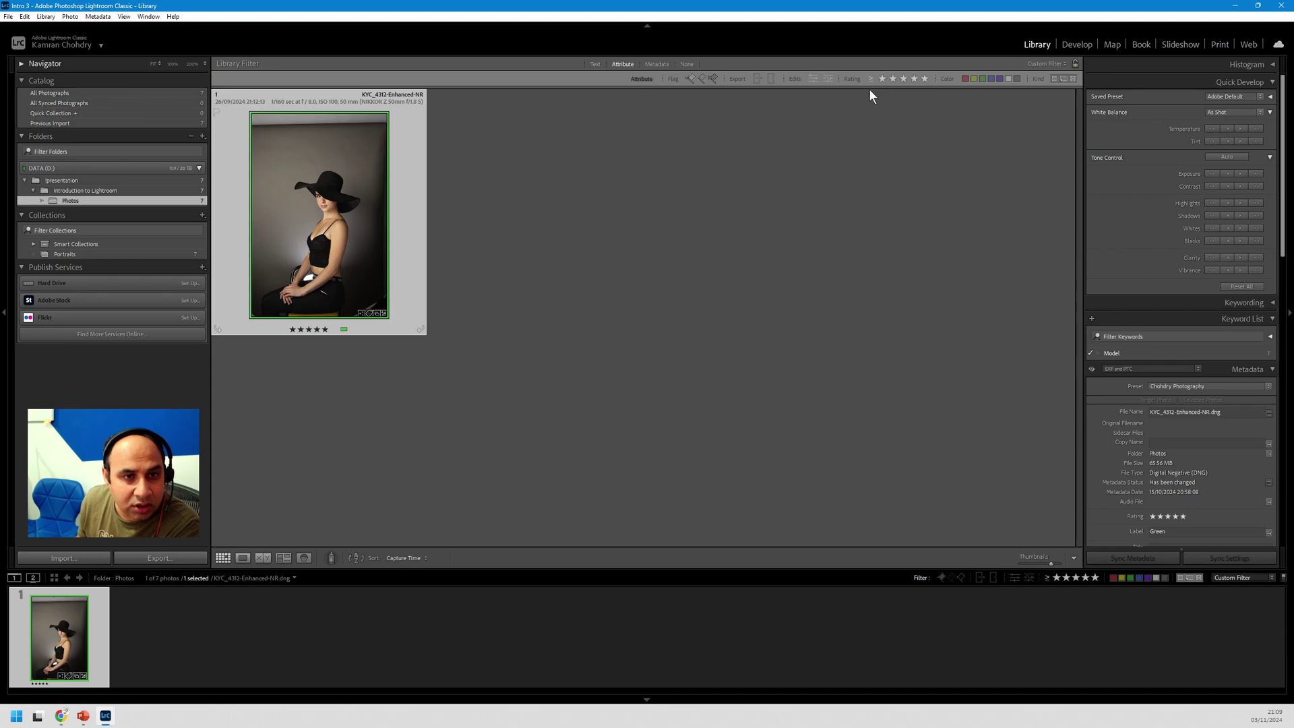
# Step: Turn the filters off and rate the fourth portrait four stars and the fifth portrait five stars
pyautogui.click(1041, 64)
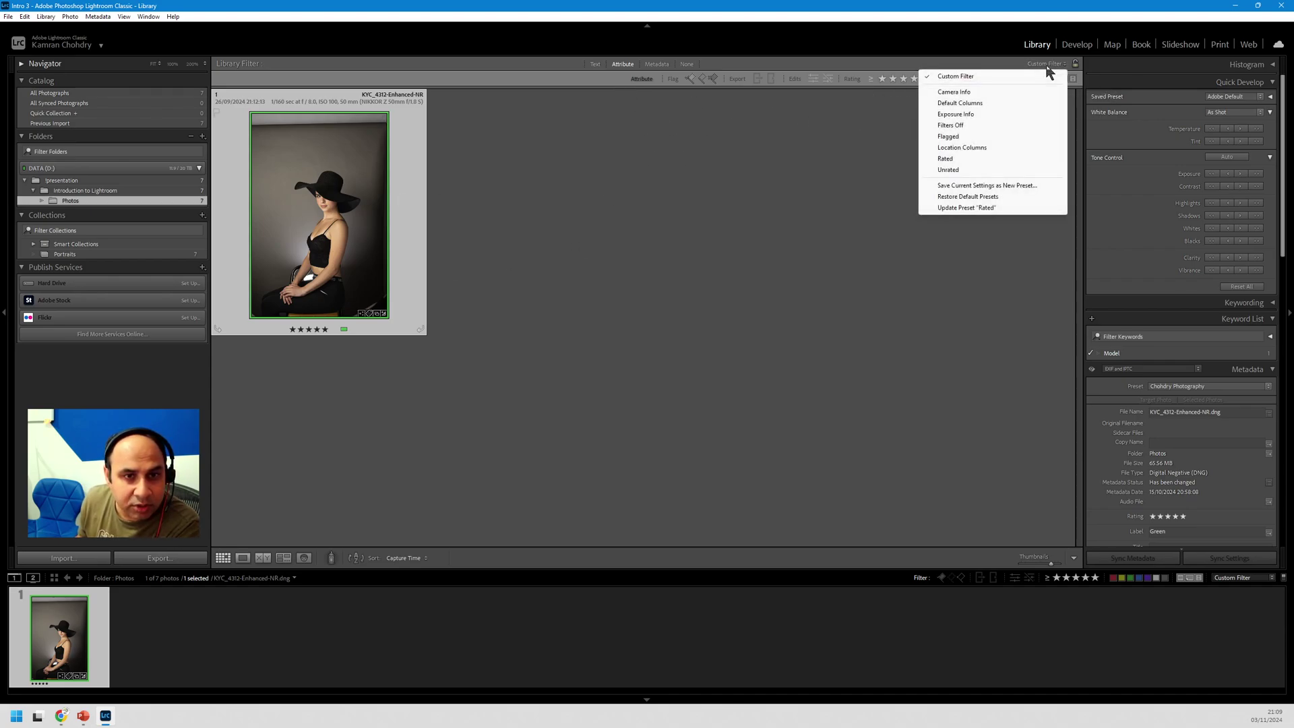
pyautogui.click(972, 125)
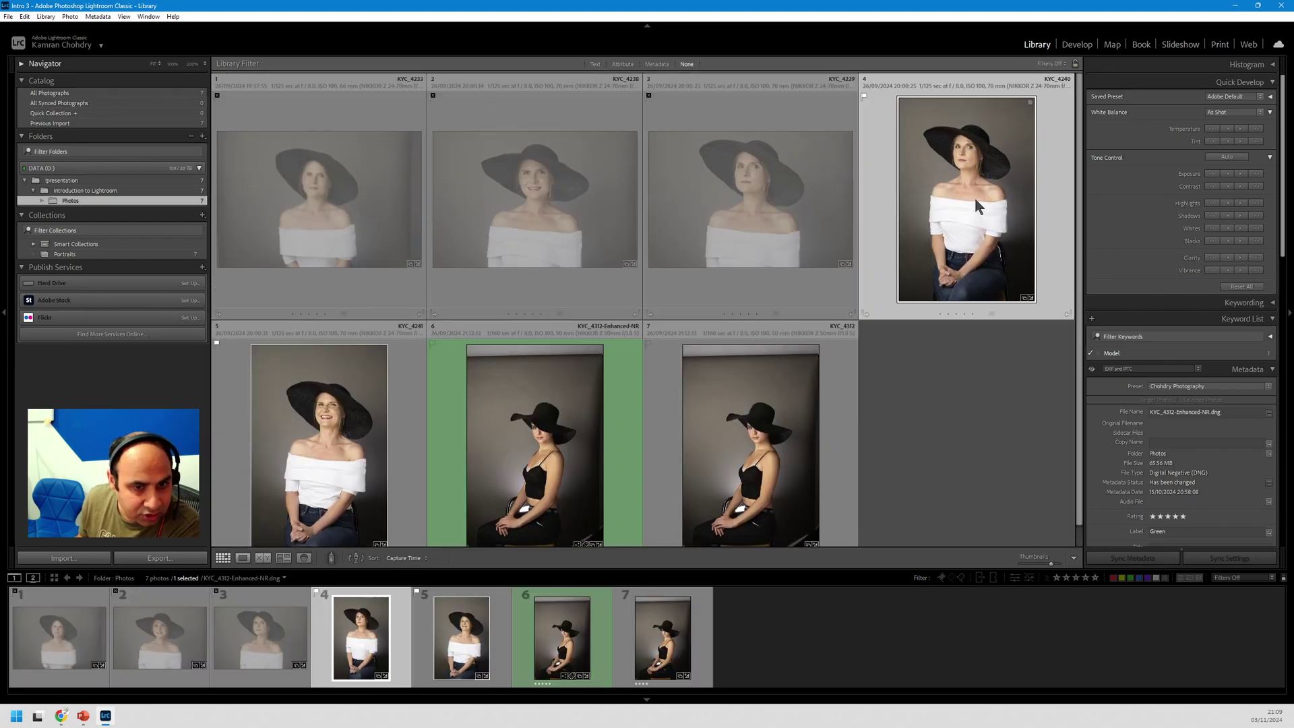
pyautogui.click(968, 315)
pyautogui.scroll(-1, 366, 433)
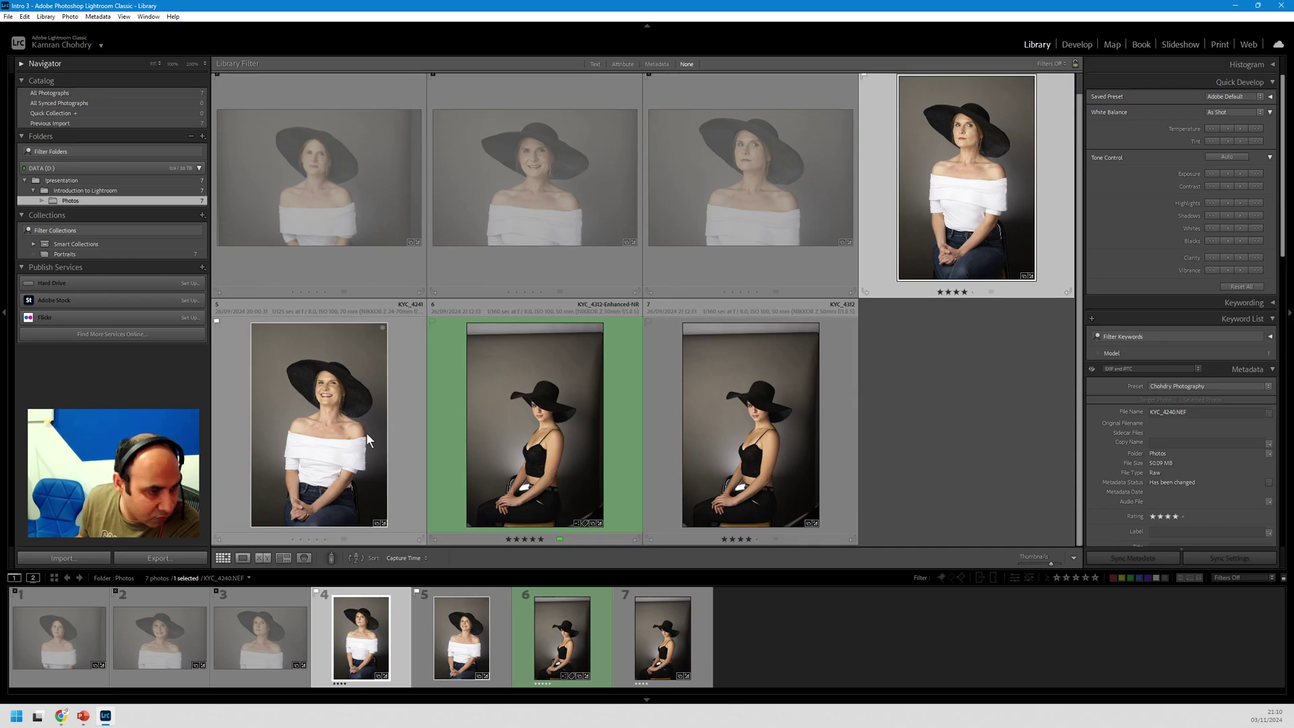
pyautogui.click(326, 541)
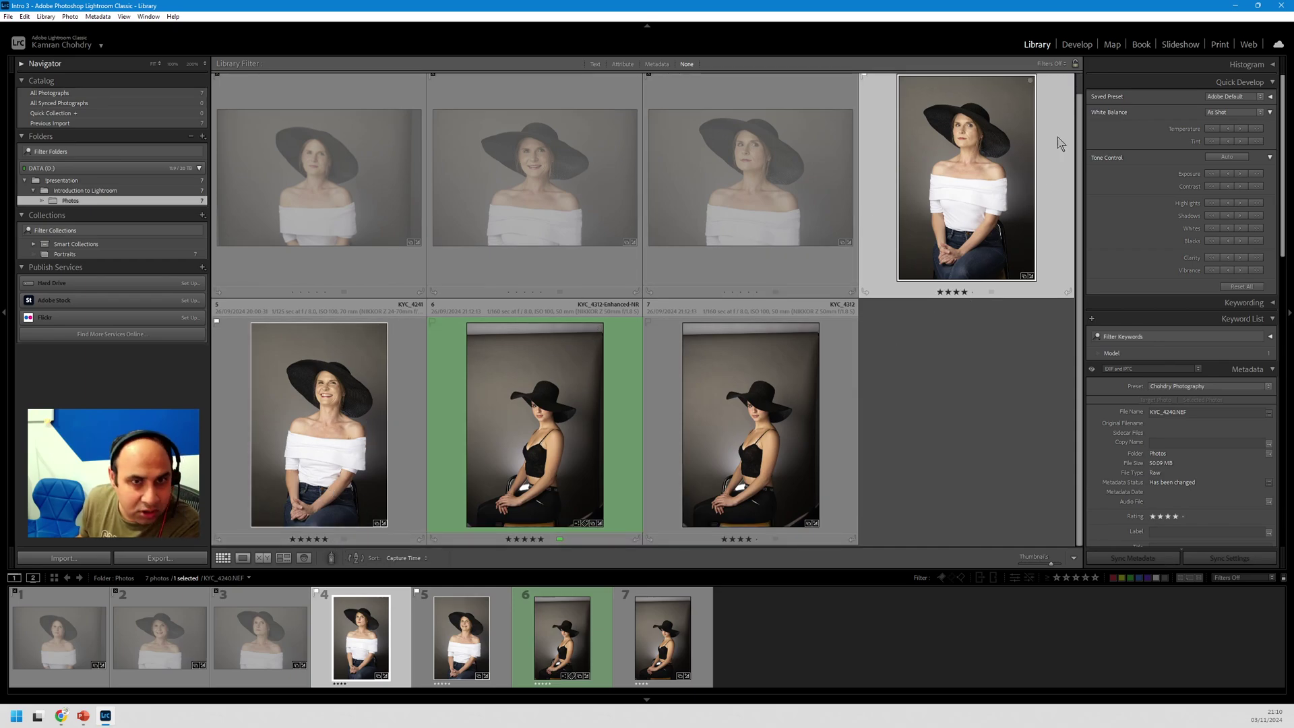
# Step: Filter with the Rated preset, narrowing it to five-star photos that are also flagged as picks
pyautogui.click(1053, 64)
pyautogui.click(944, 142)
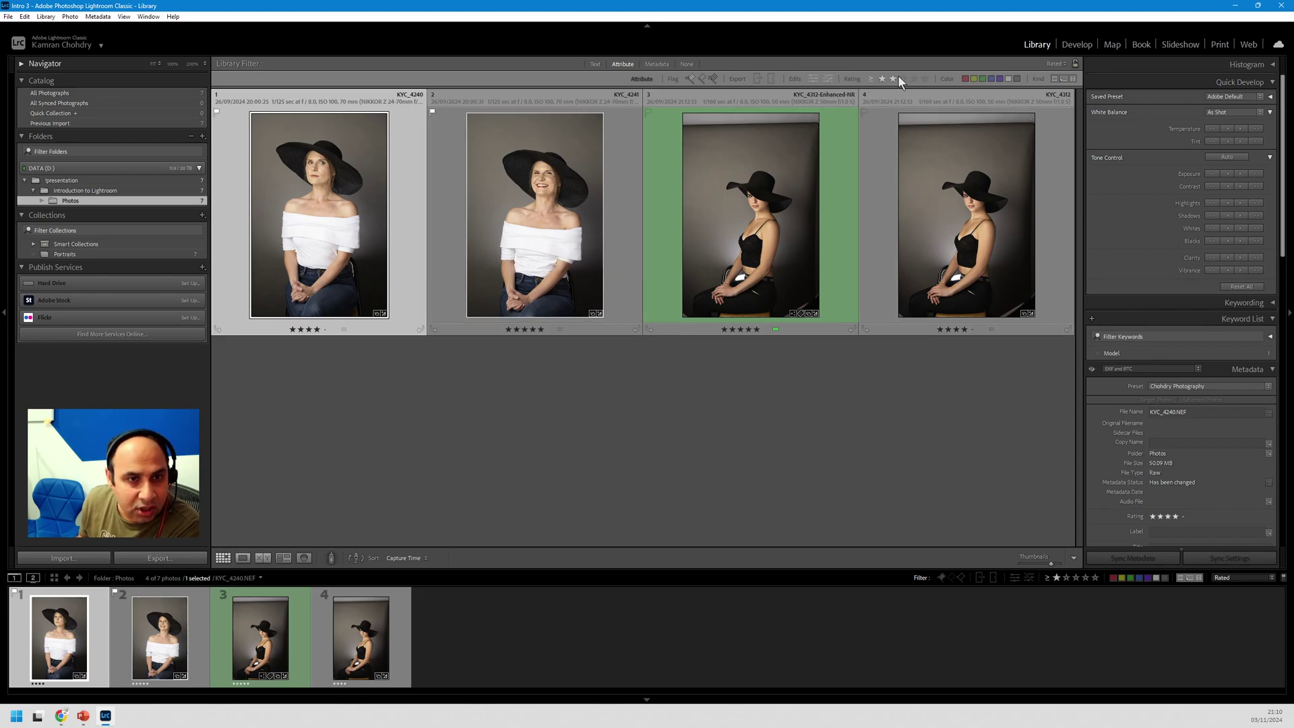
pyautogui.click(924, 79)
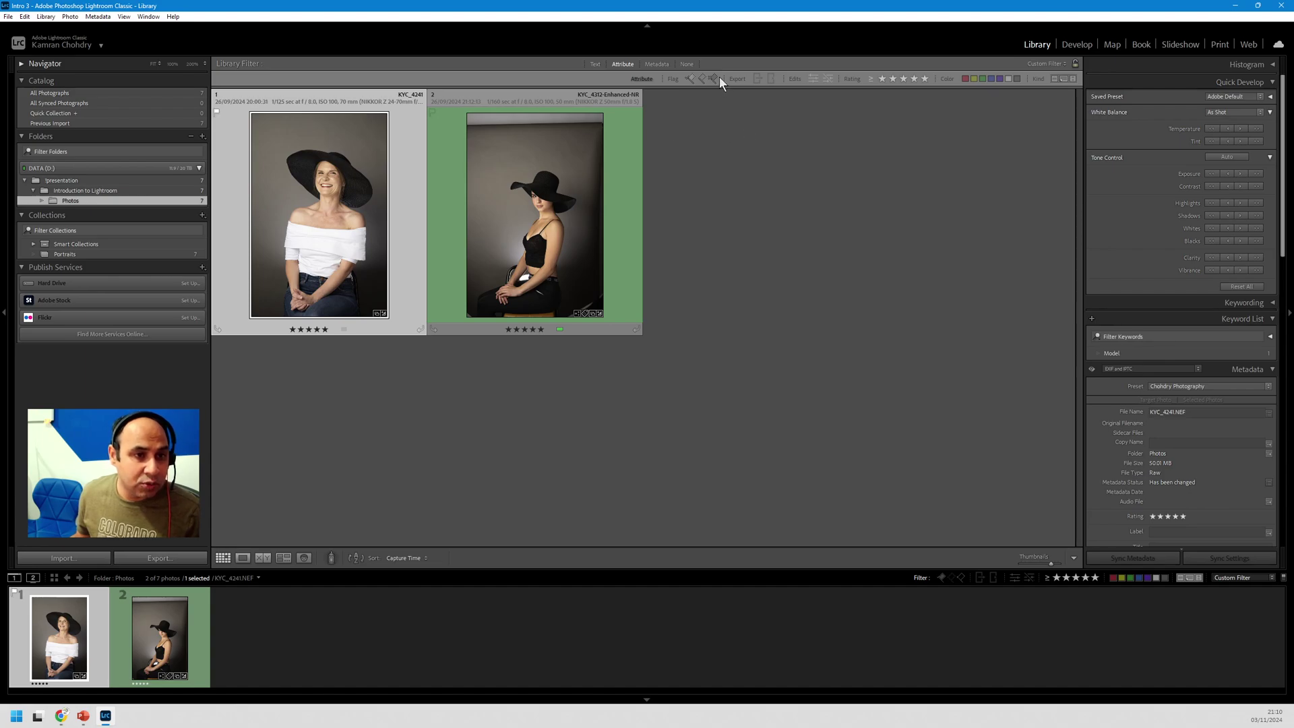
pyautogui.click(690, 78)
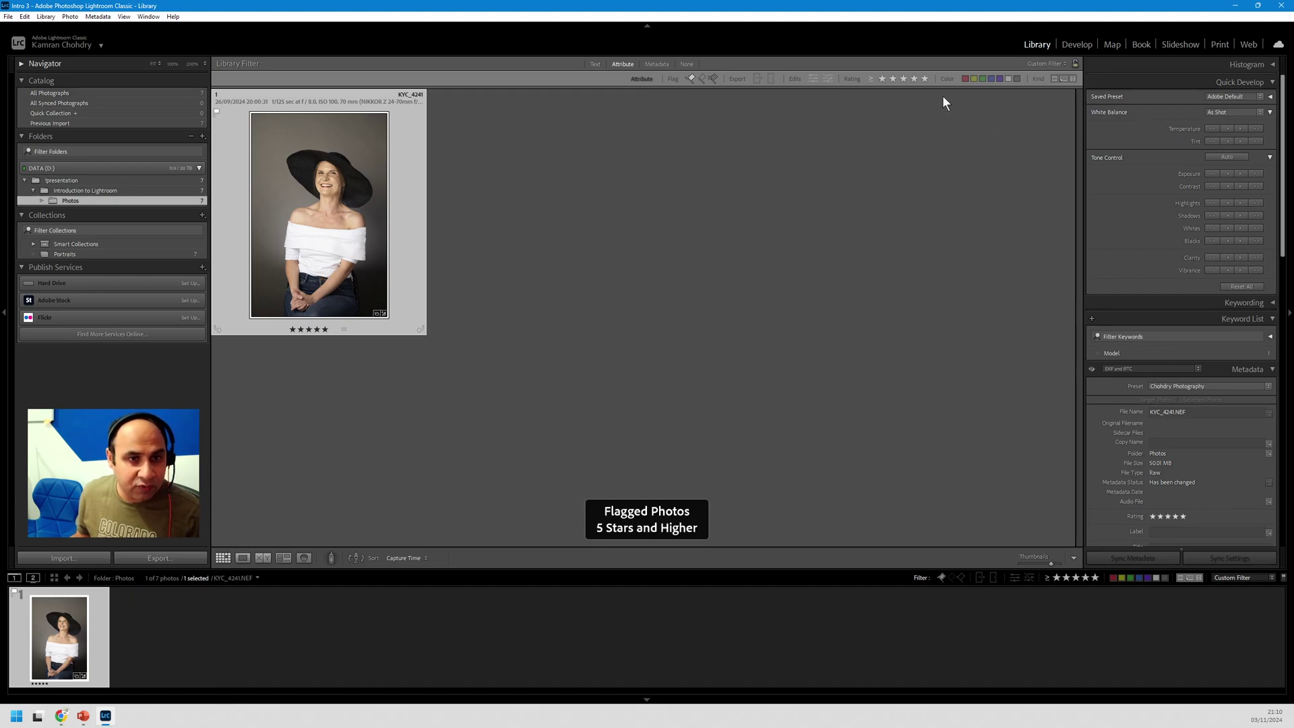
# Step: Clear the star and pick-flag filters and give the three rejected portraits a red color label
pyautogui.click(927, 79)
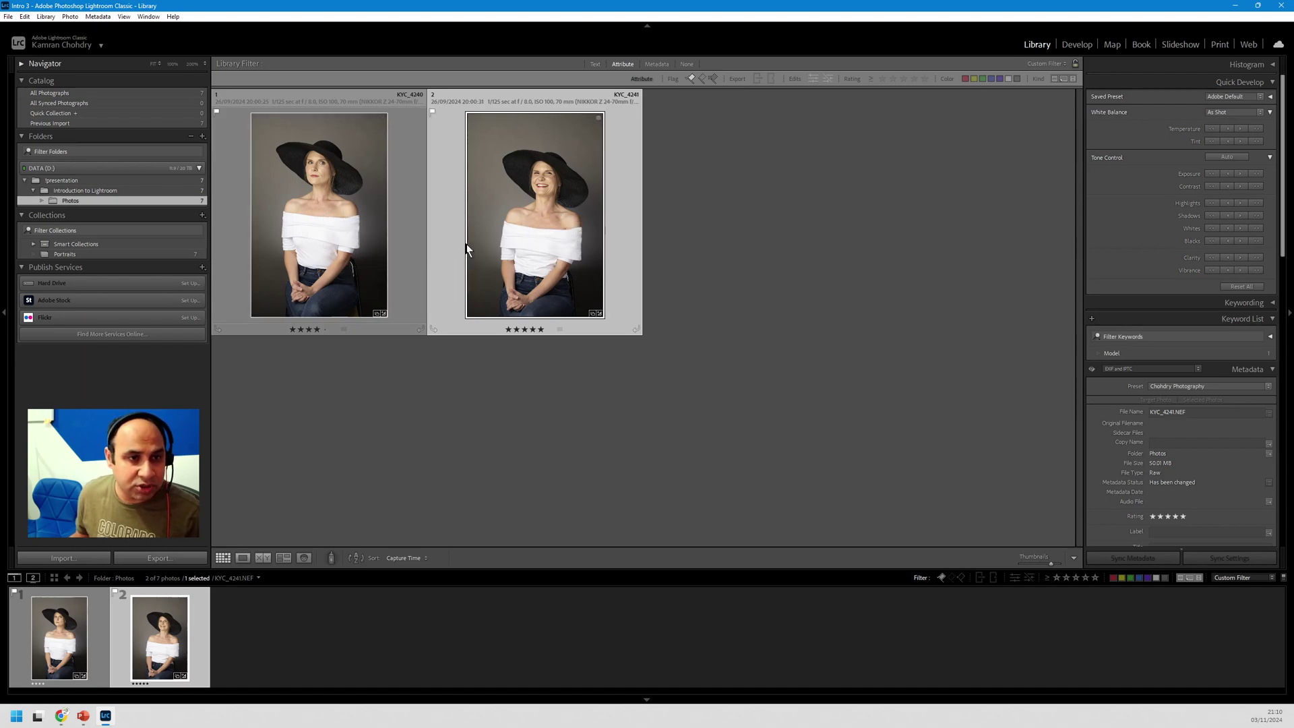
pyautogui.click(692, 79)
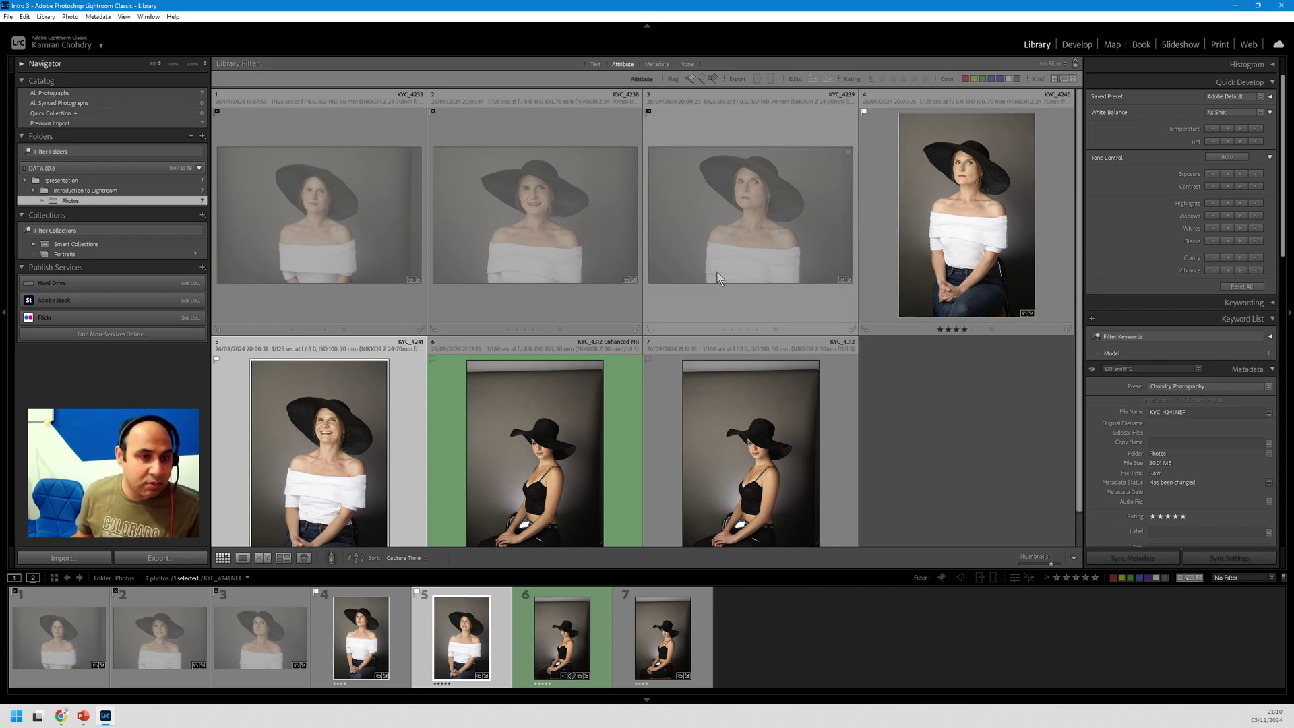
pyautogui.click(375, 212)
pyautogui.keyDown('shift'); pyautogui.click(765, 273); pyautogui.keyUp('shift')
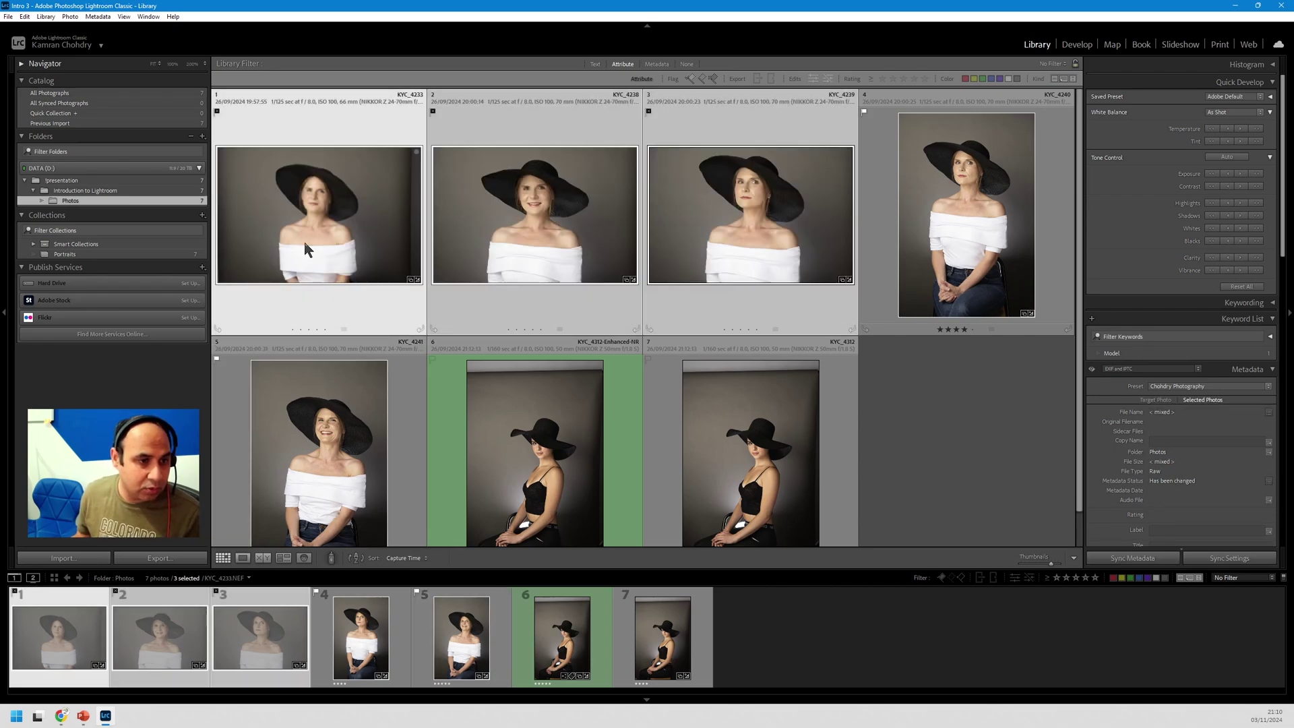
pyautogui.rightClick(780, 179)
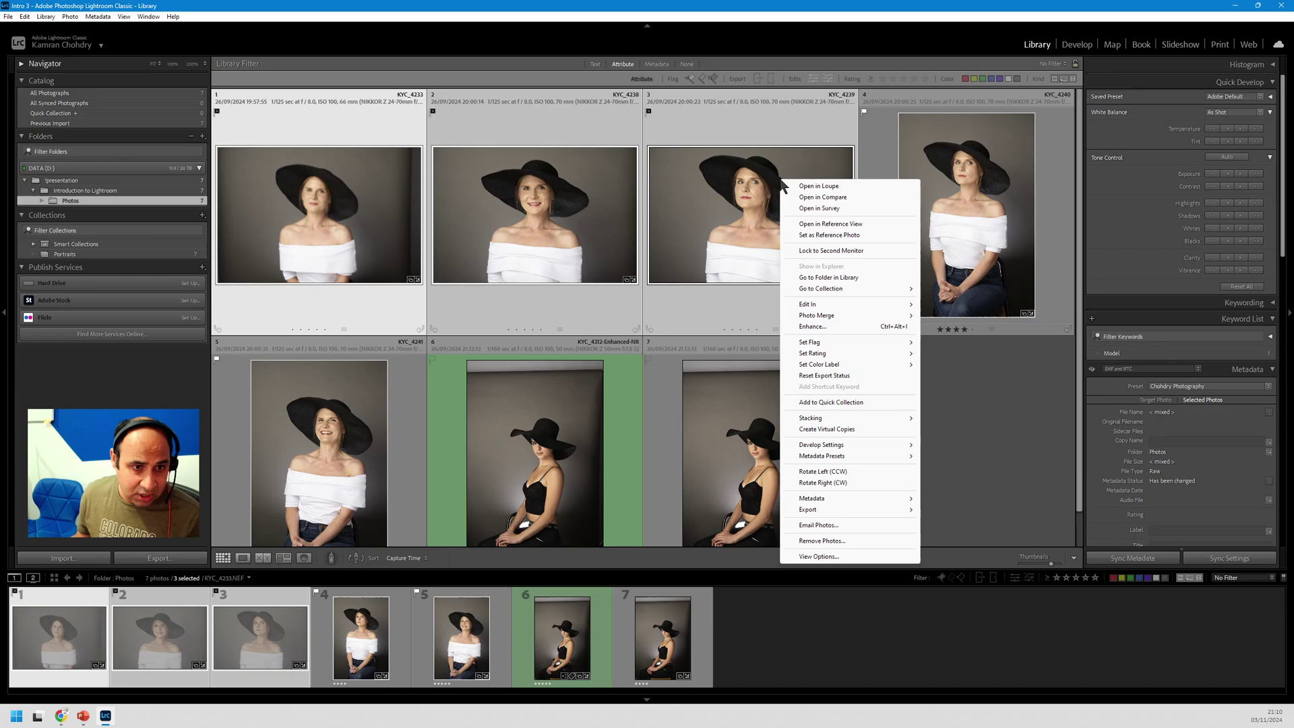
pyautogui.moveTo(839, 367)
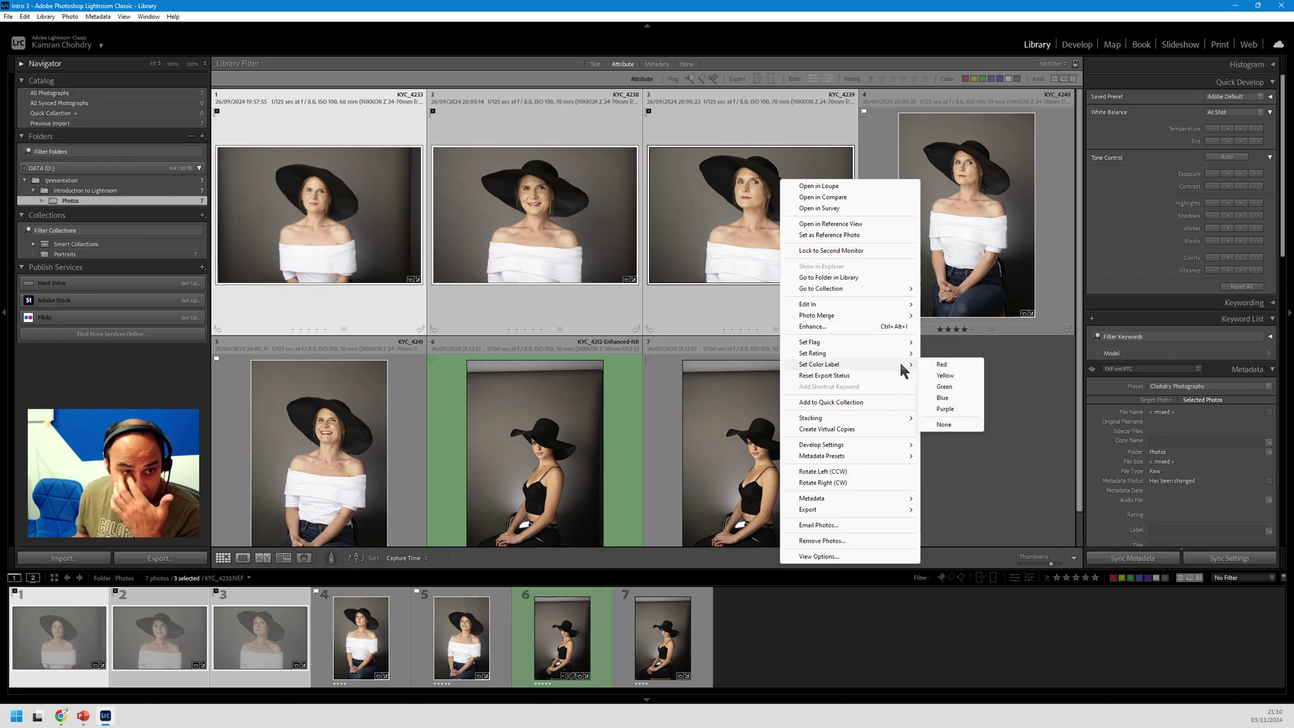
pyautogui.click(942, 364)
pyautogui.scroll(-1, 748, 294)
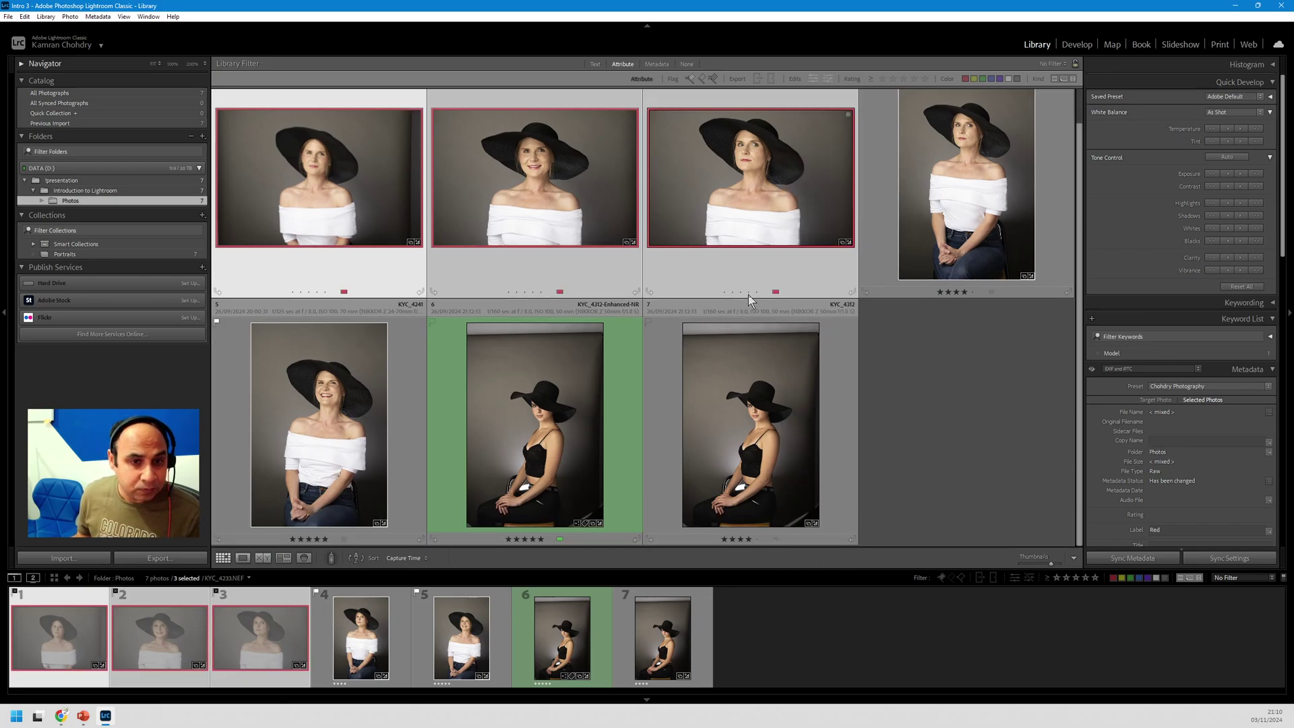
# Step: Give the two five-star portraits, the fifth and sixth photos, a green color label
pyautogui.scroll(1, 964, 216)
pyautogui.click(964, 216)
pyautogui.scroll(-1, 367, 430)
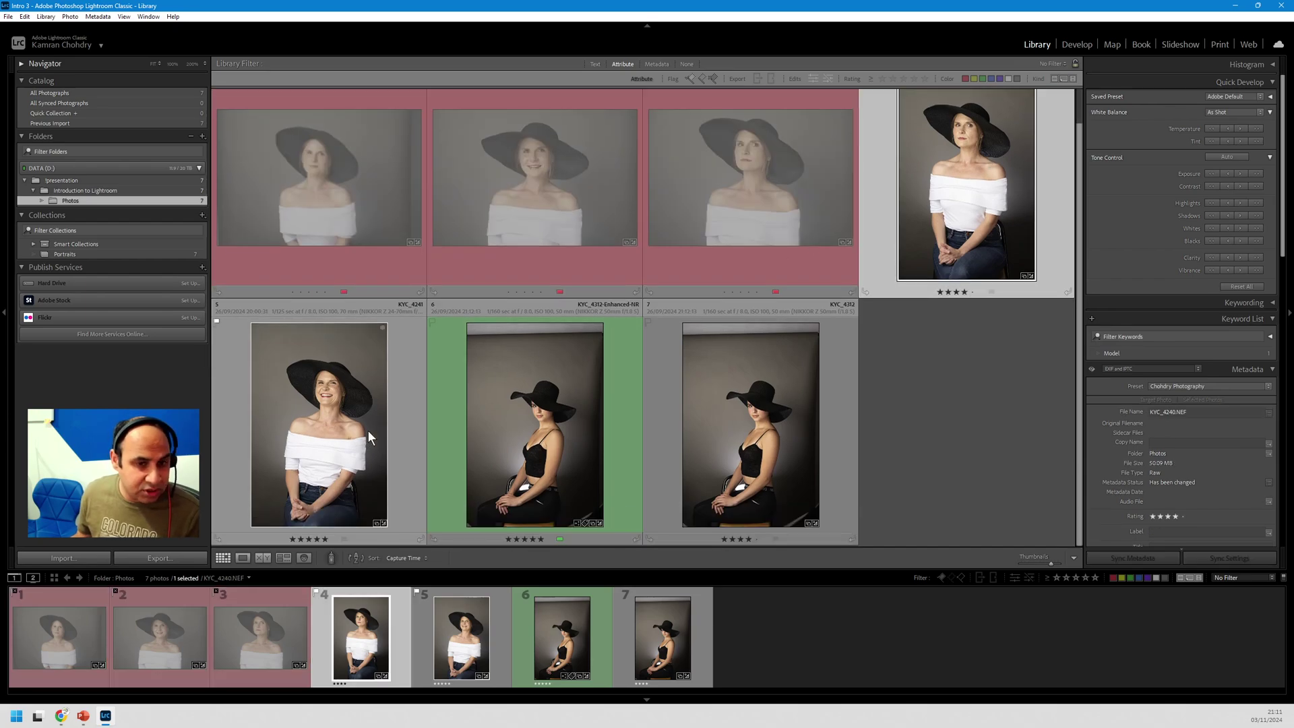
pyautogui.click(362, 435)
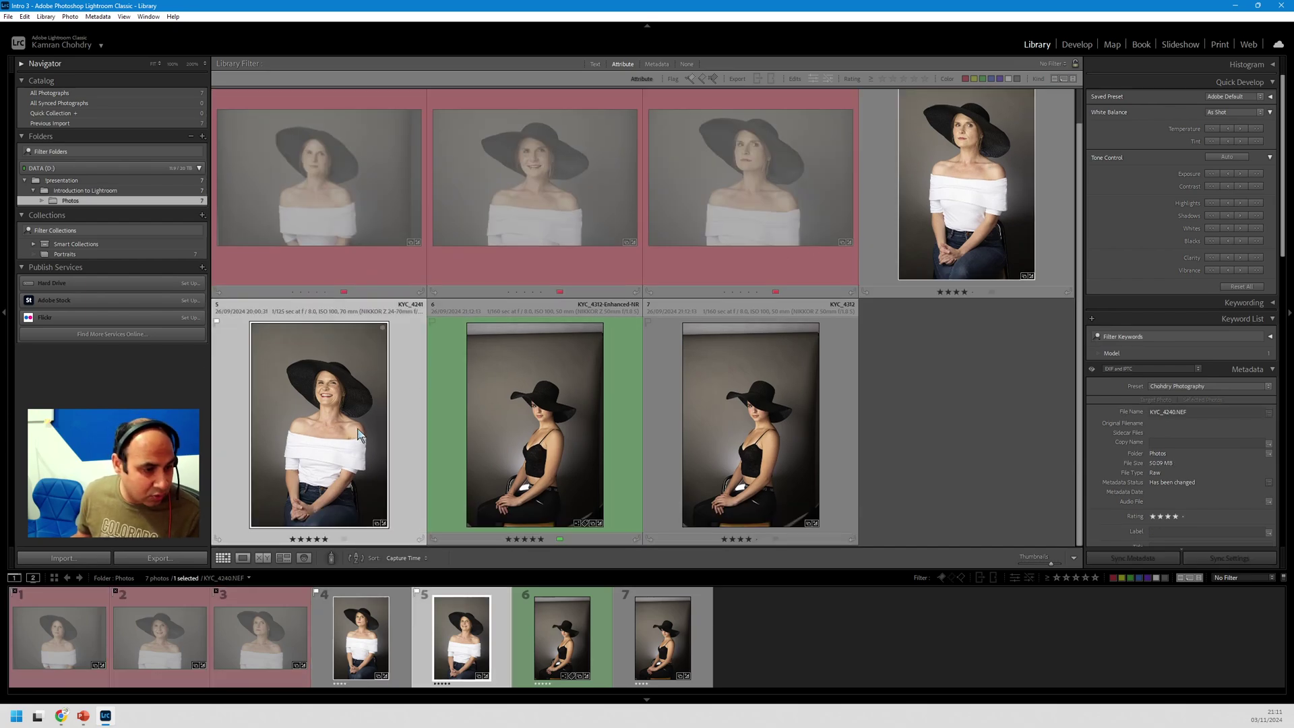
pyautogui.keyDown('ctrl'); pyautogui.click(568, 447); pyautogui.keyUp('ctrl')
pyautogui.rightClick(525, 430)
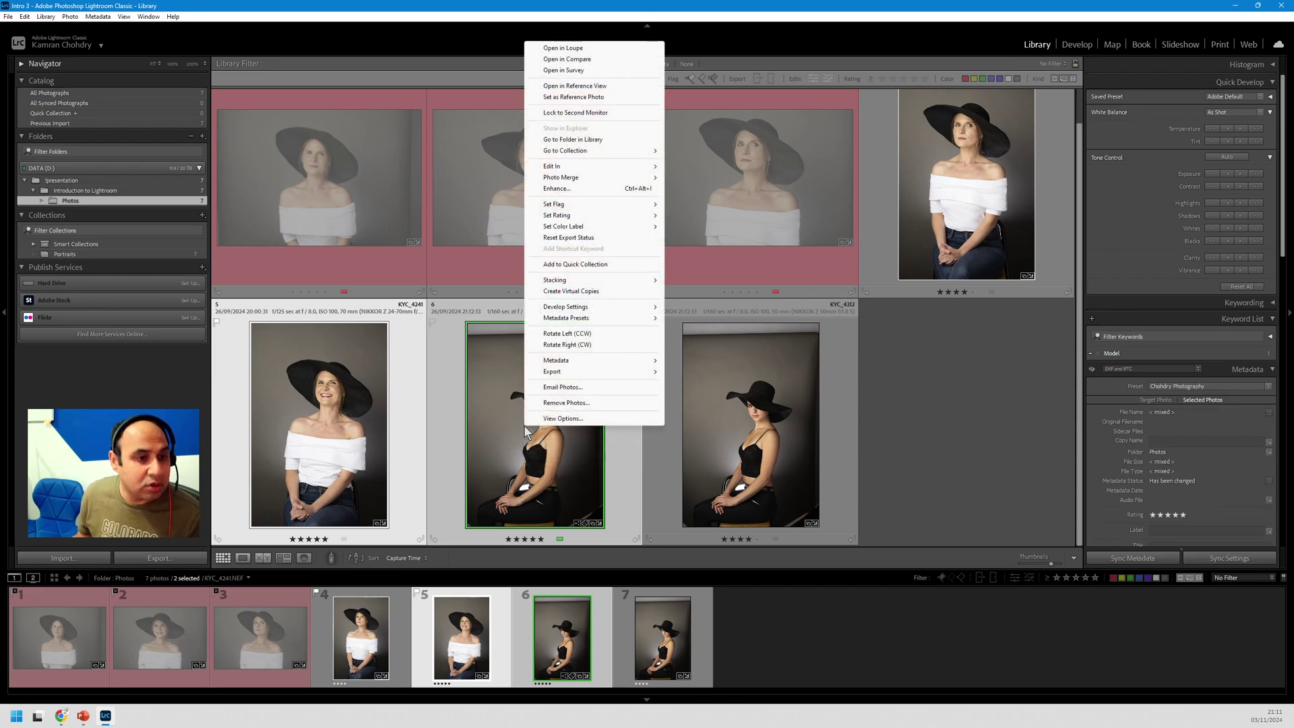
pyautogui.moveTo(618, 225)
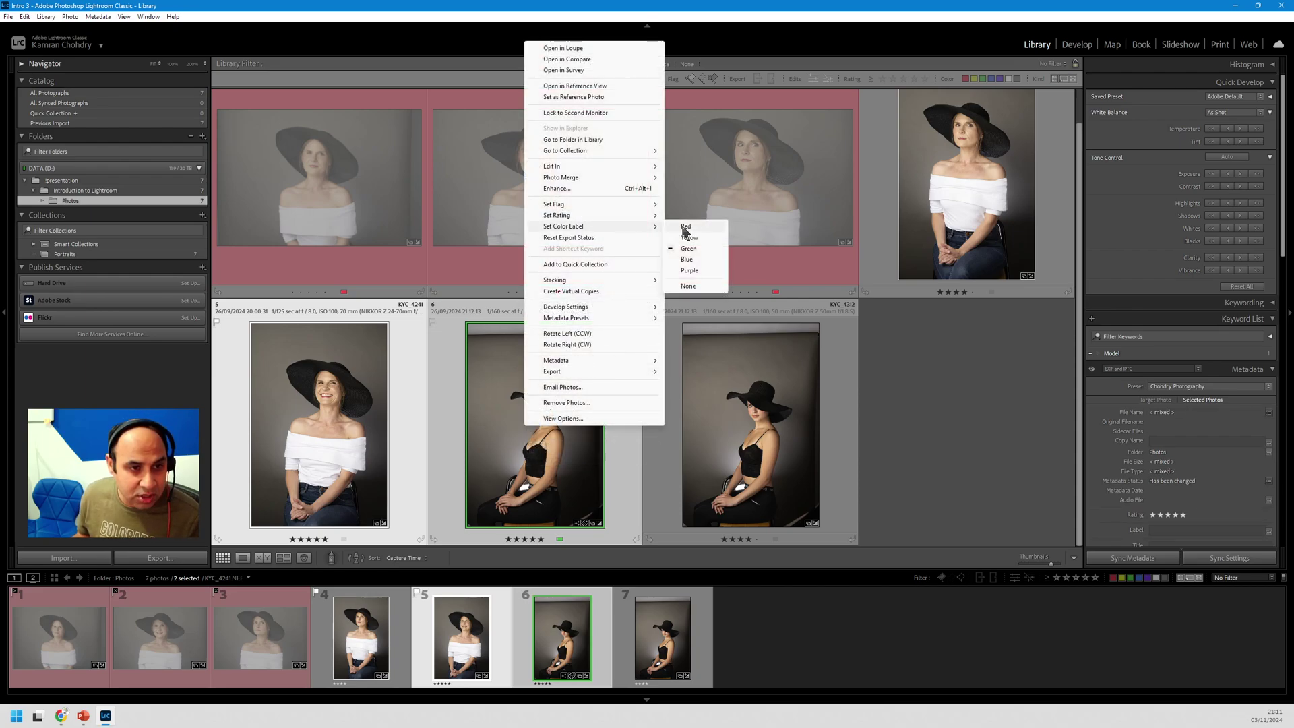
pyautogui.click(696, 246)
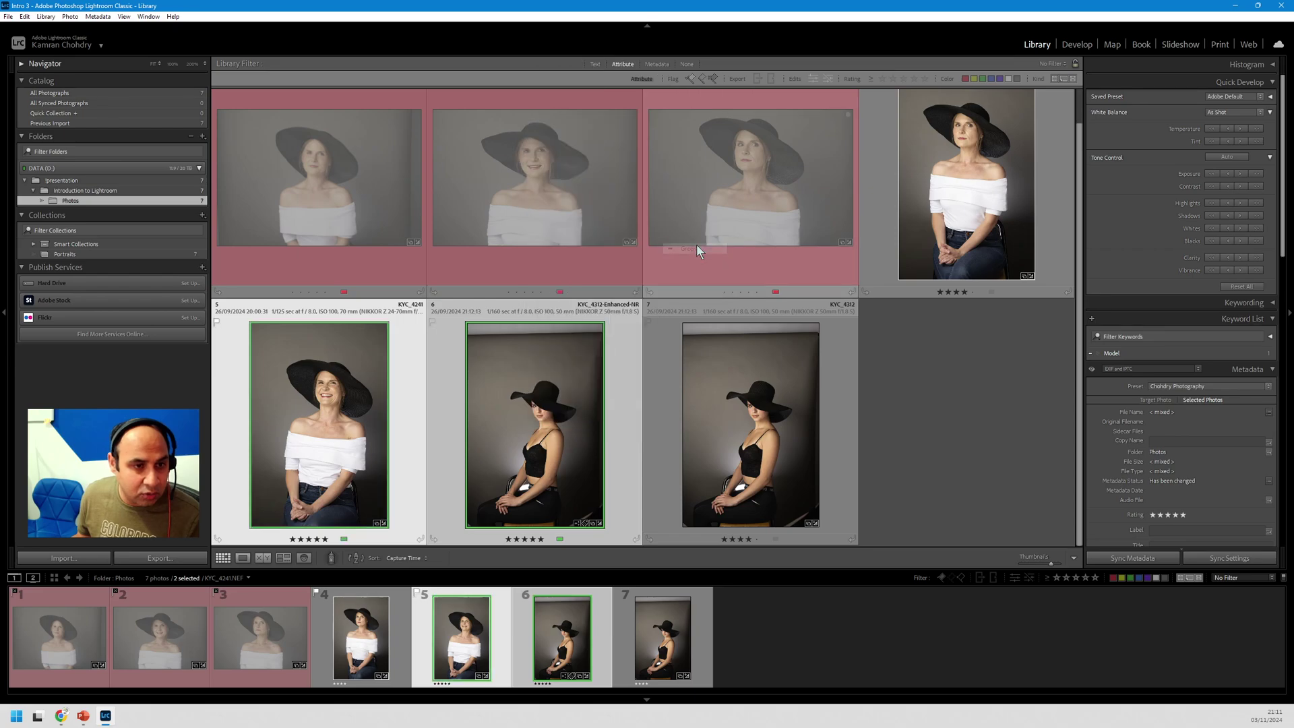
# Step: Give the two four-star portraits, the fourth and seventh photos, a blue color label and deselect all photos
pyautogui.click(745, 409)
pyautogui.keyDown('ctrl'); pyautogui.click(979, 222); pyautogui.keyUp('ctrl')
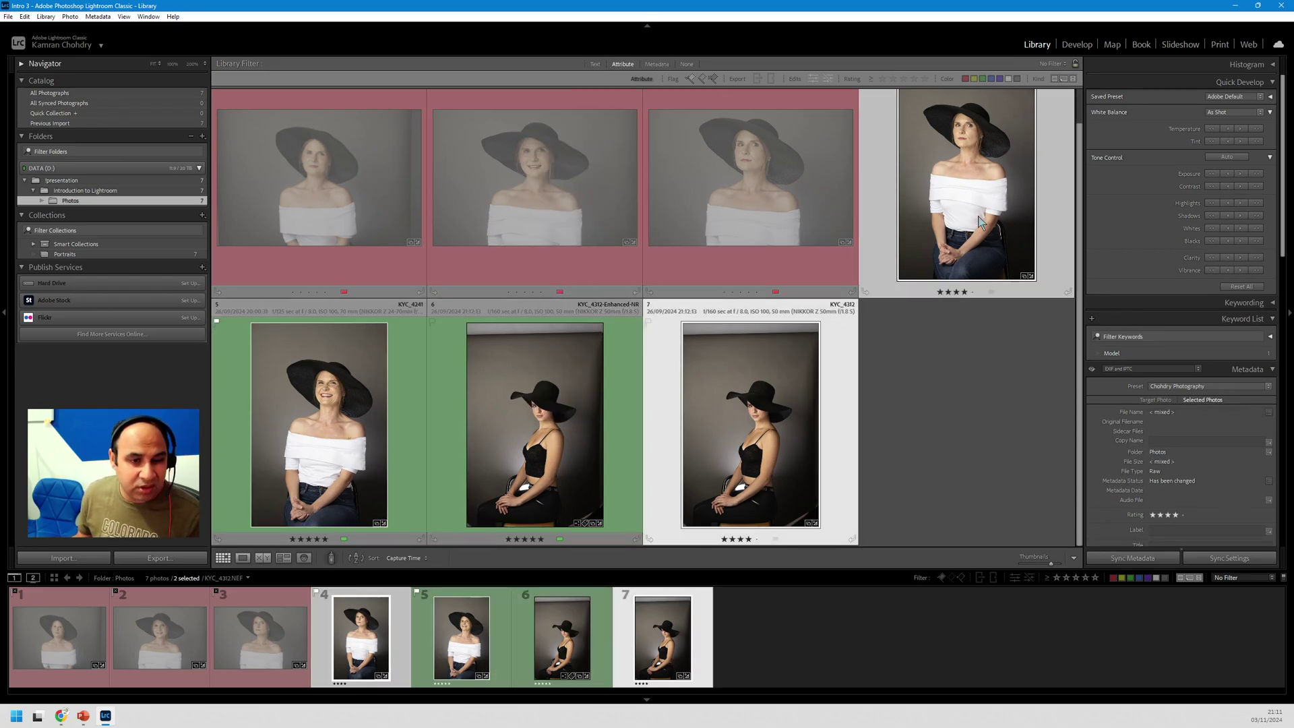
pyautogui.rightClick(979, 223)
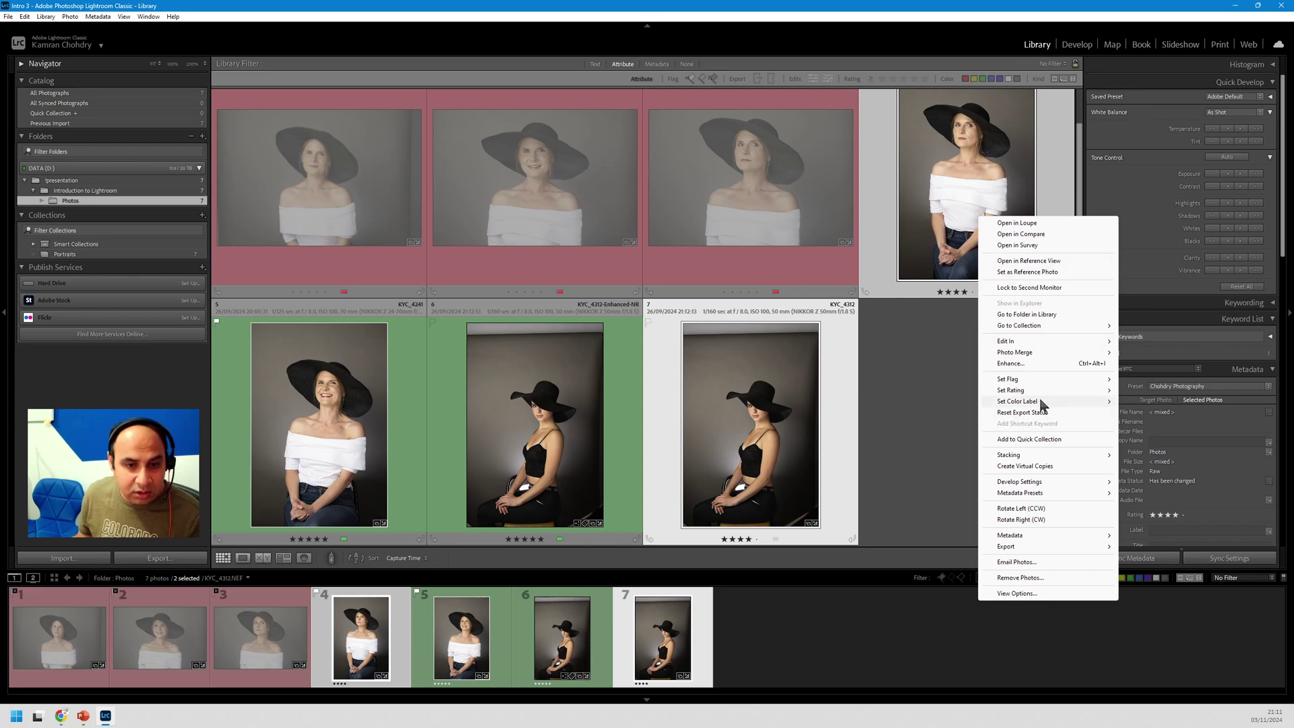
pyautogui.moveTo(1053, 400)
pyautogui.click(1144, 434)
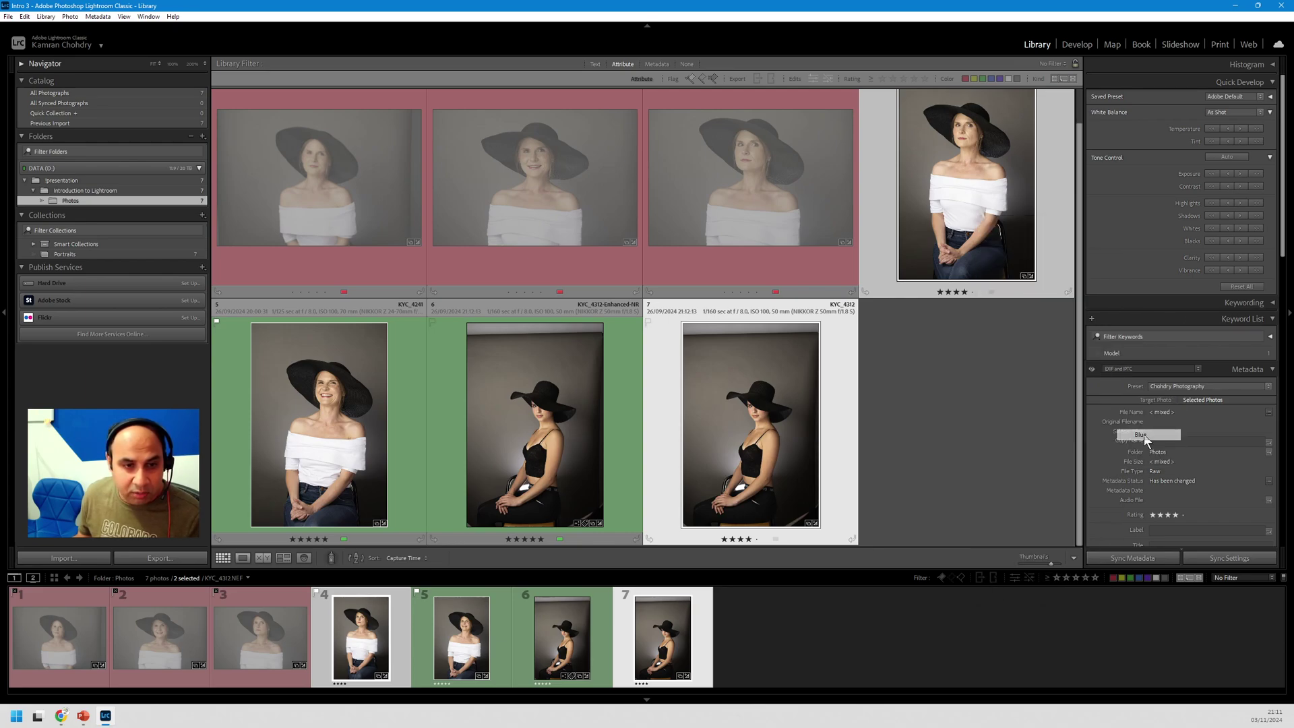
pyautogui.click(979, 402)
pyautogui.scroll(1, 688, 283)
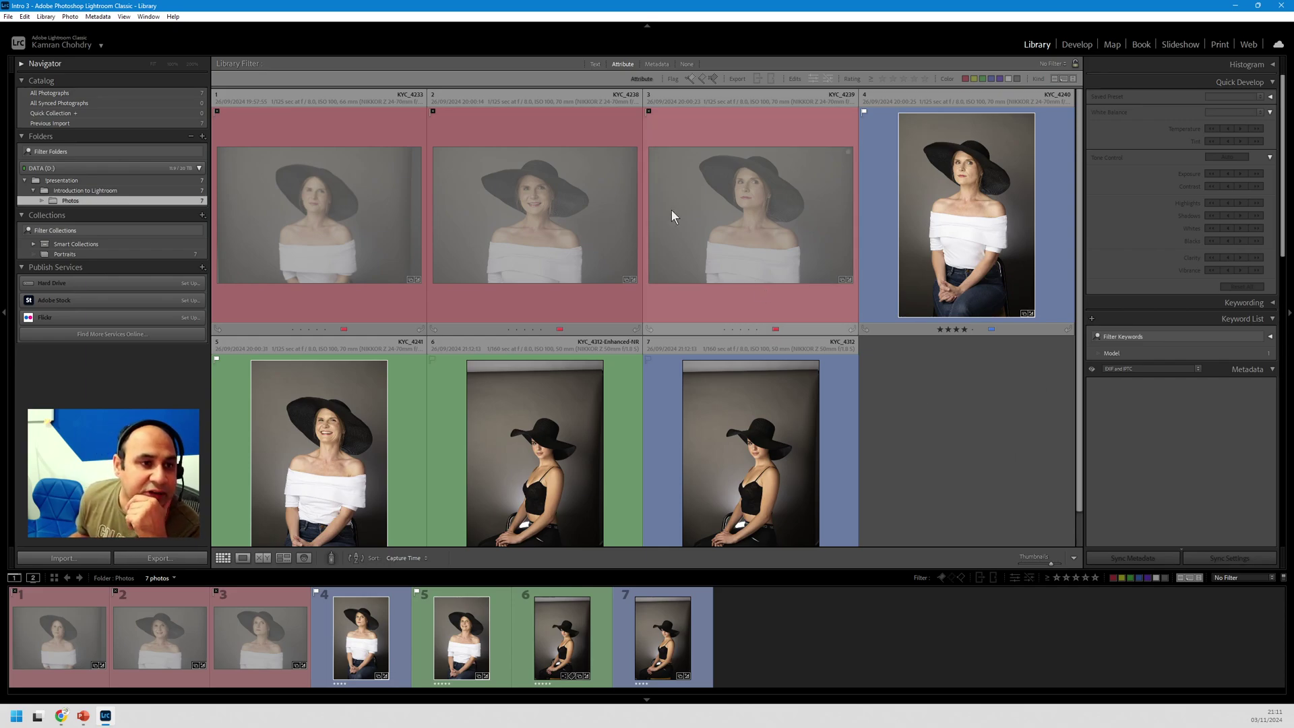
# Step: Filter the photos by metadata for the NIKKOR Z 24-70mm f/2.8 S and NIKKOR Z 50mm f/1.8 S lenses in turn, and restore all lenses
pyautogui.click(595, 64)
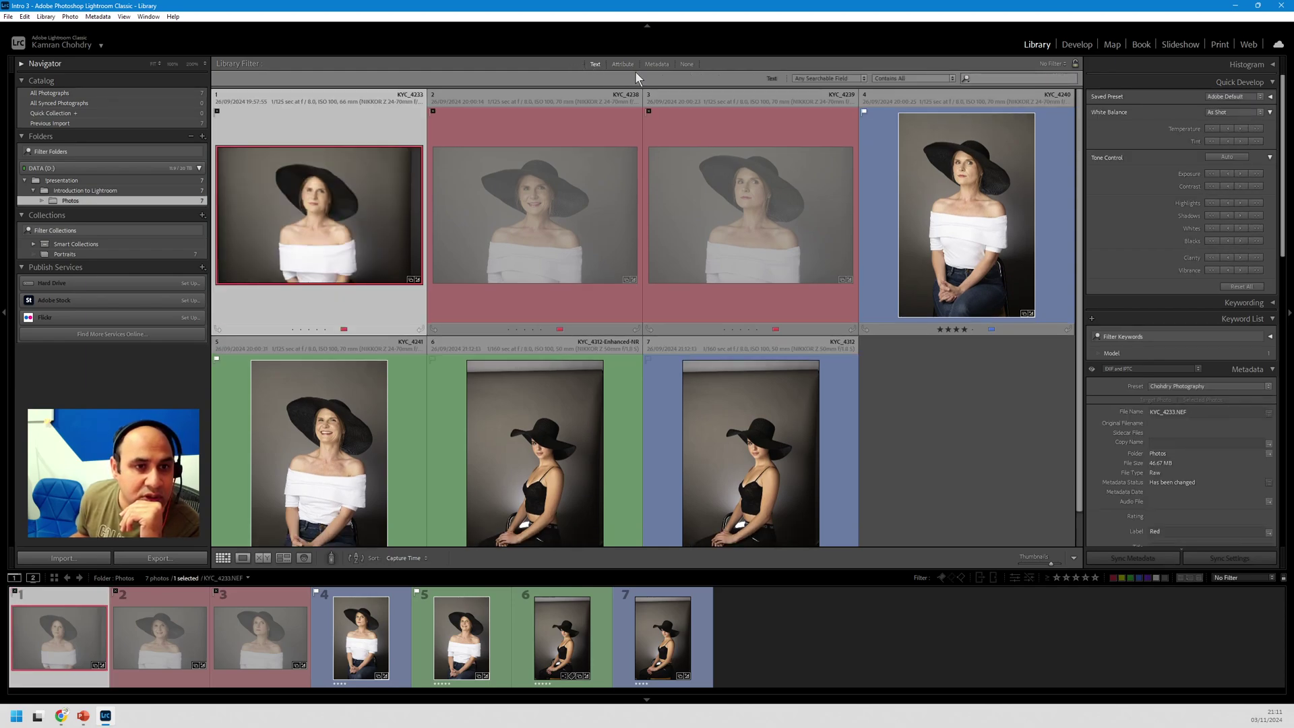
pyautogui.click(657, 64)
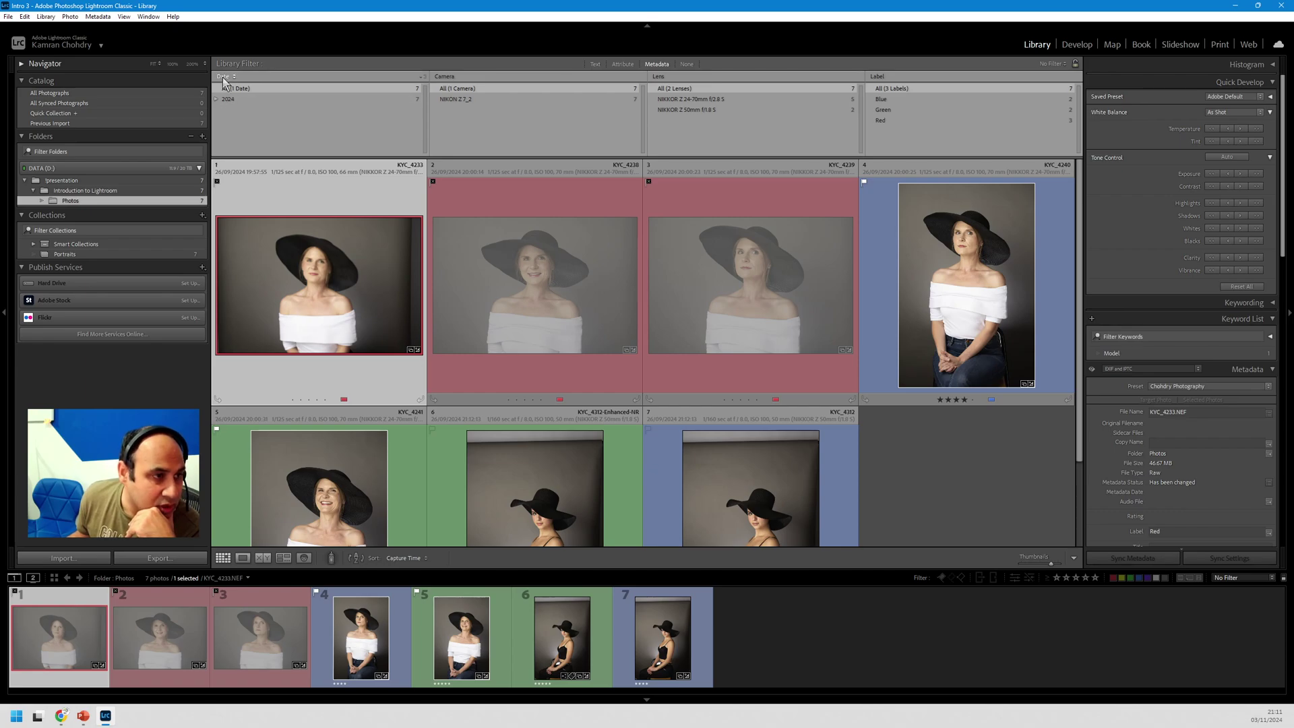
pyautogui.click(657, 78)
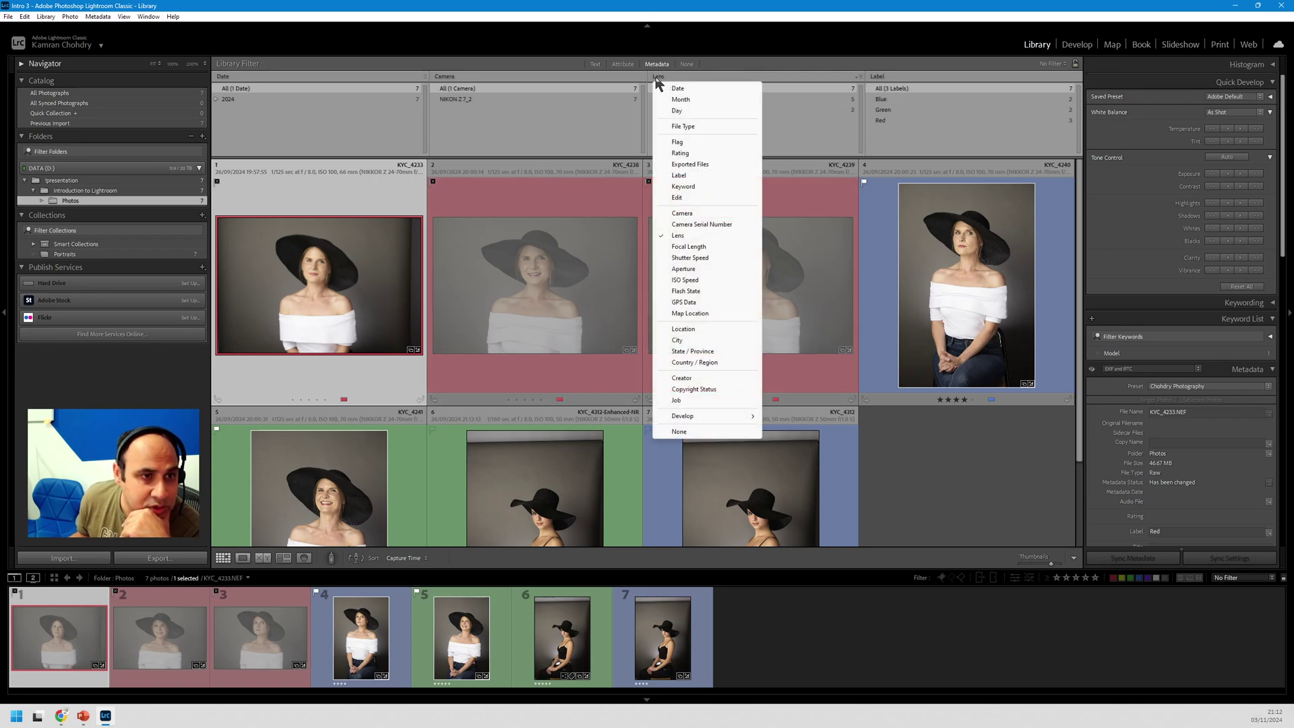
pyautogui.click(790, 144)
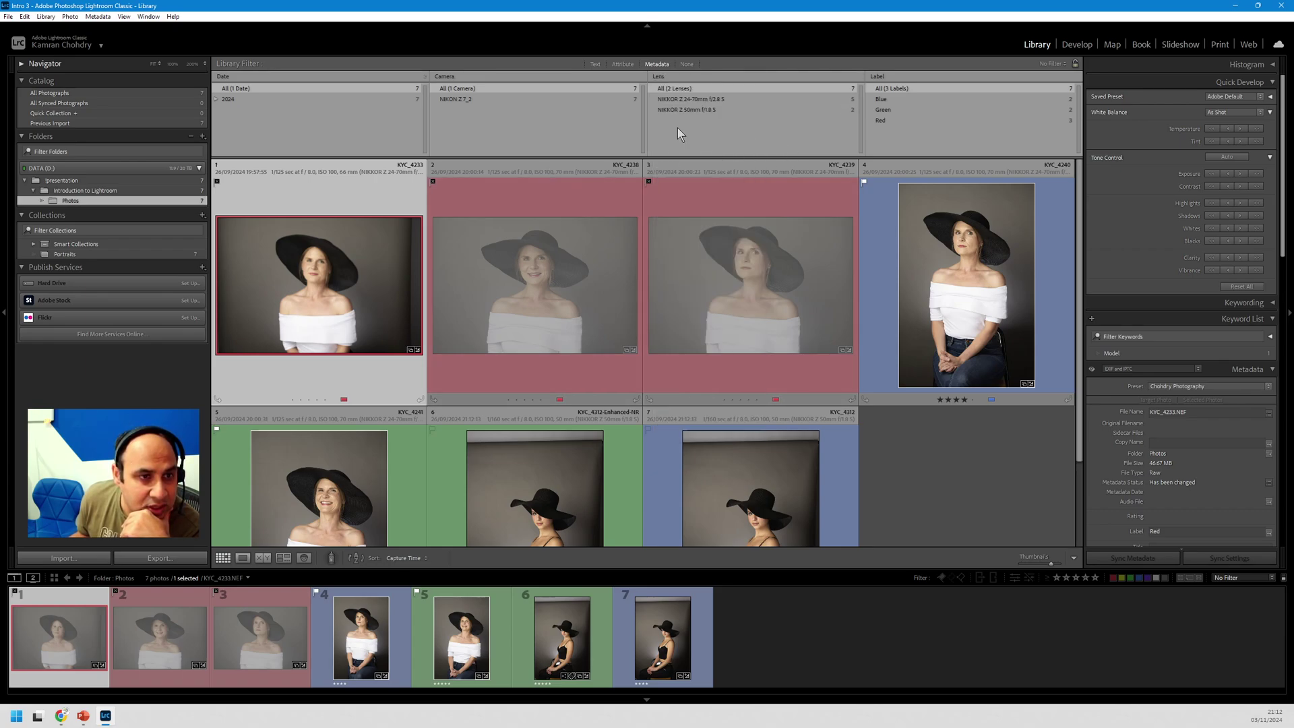
pyautogui.click(738, 107)
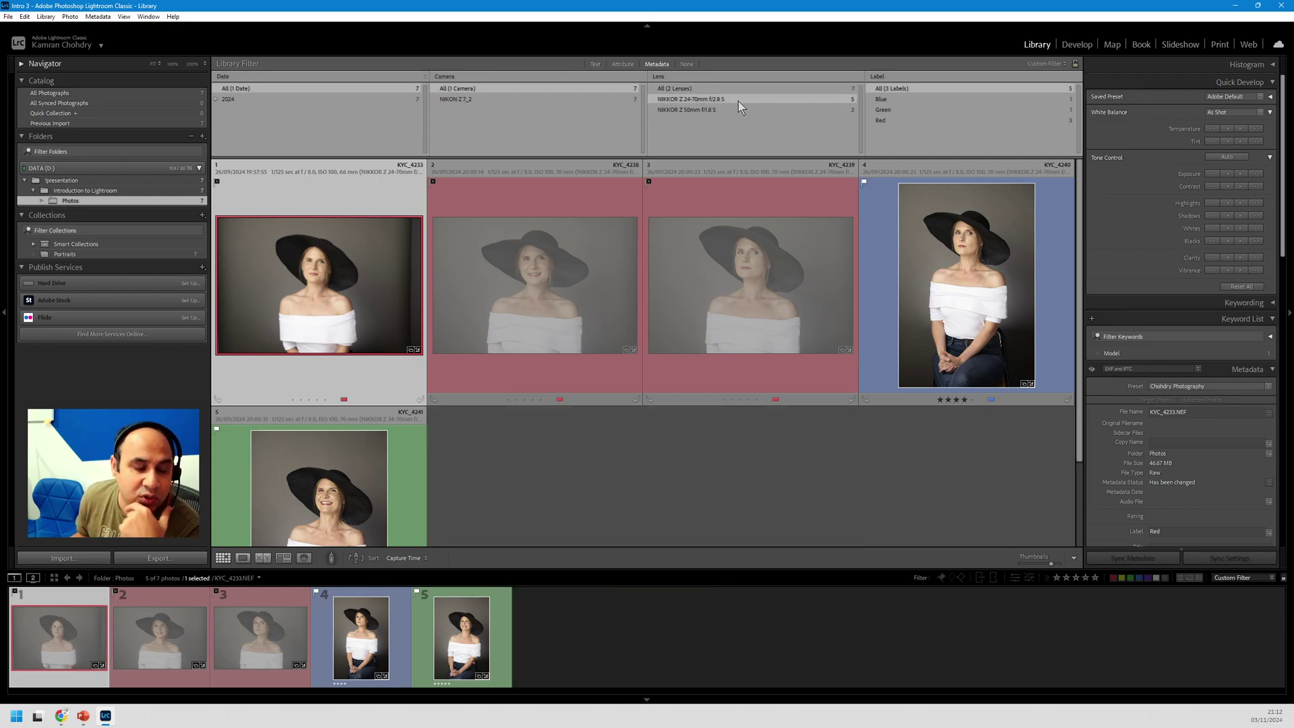
pyautogui.click(720, 113)
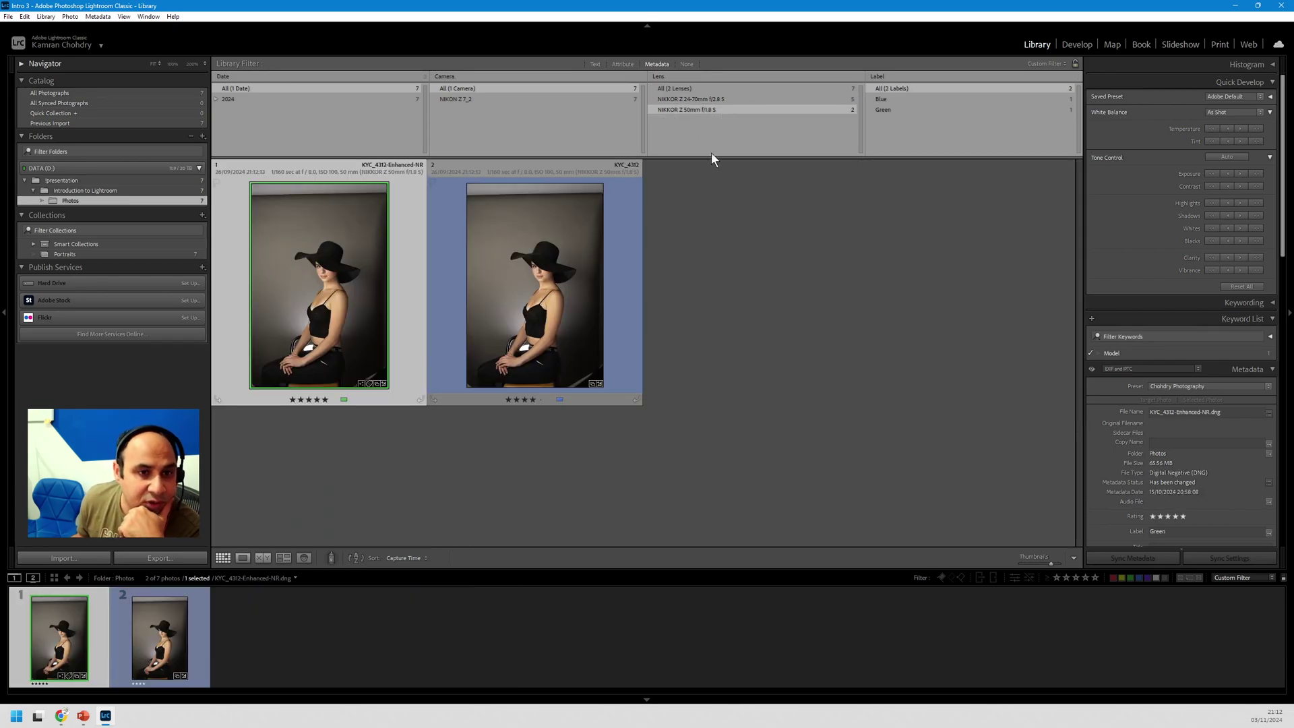
pyautogui.click(679, 89)
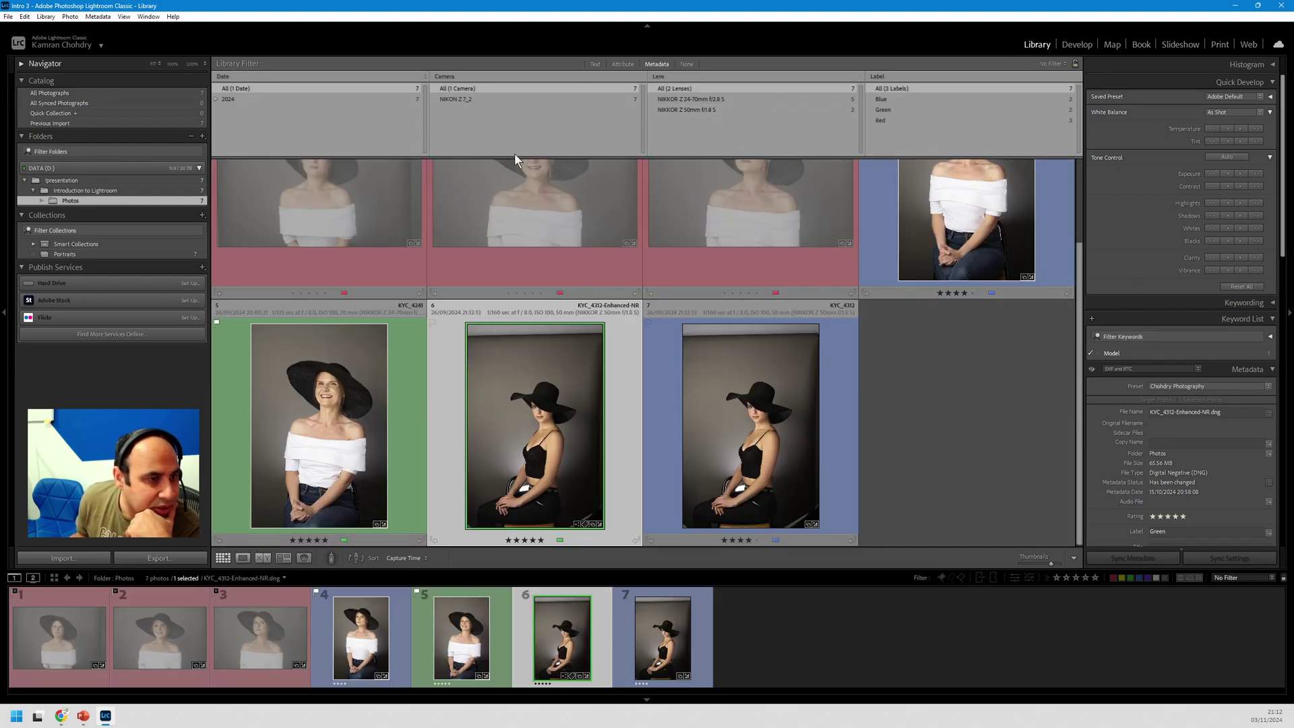
# Step: Start an import from the Introduction to Lightroom folder on the DATA (D:) drive, including its subfolders
pyautogui.click(63, 559)
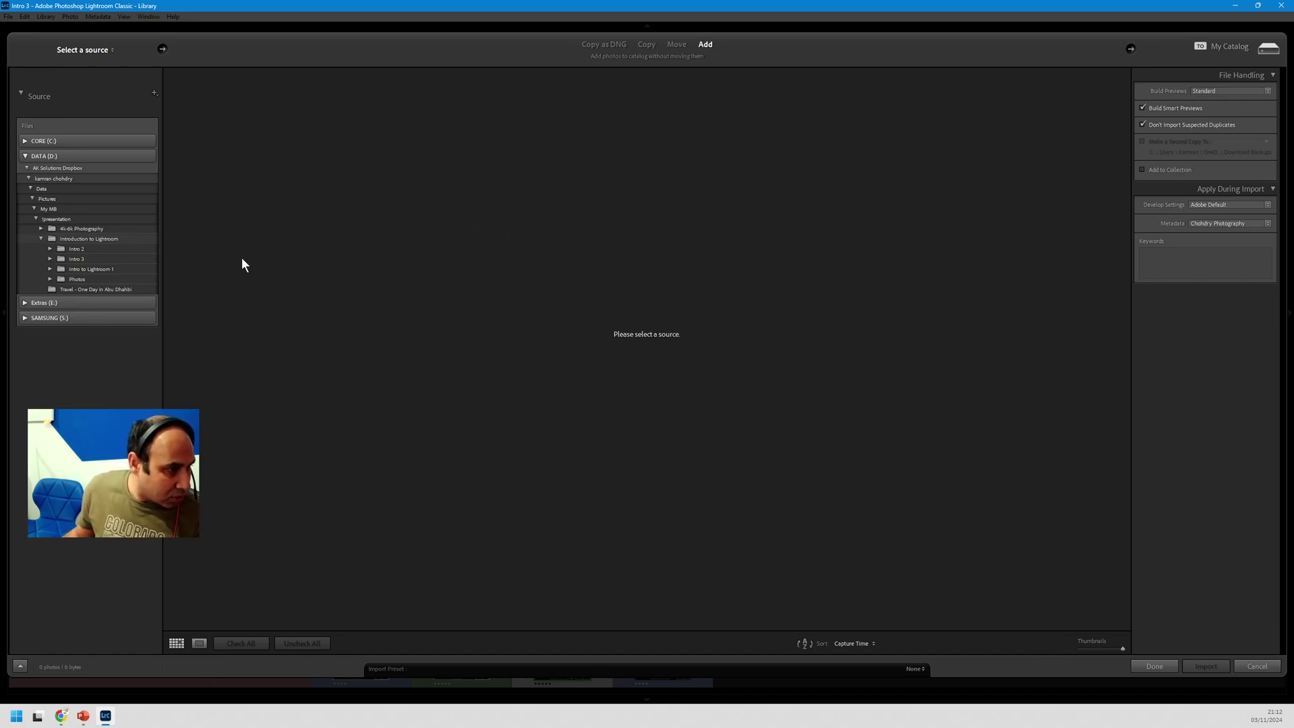
pyautogui.click(104, 239)
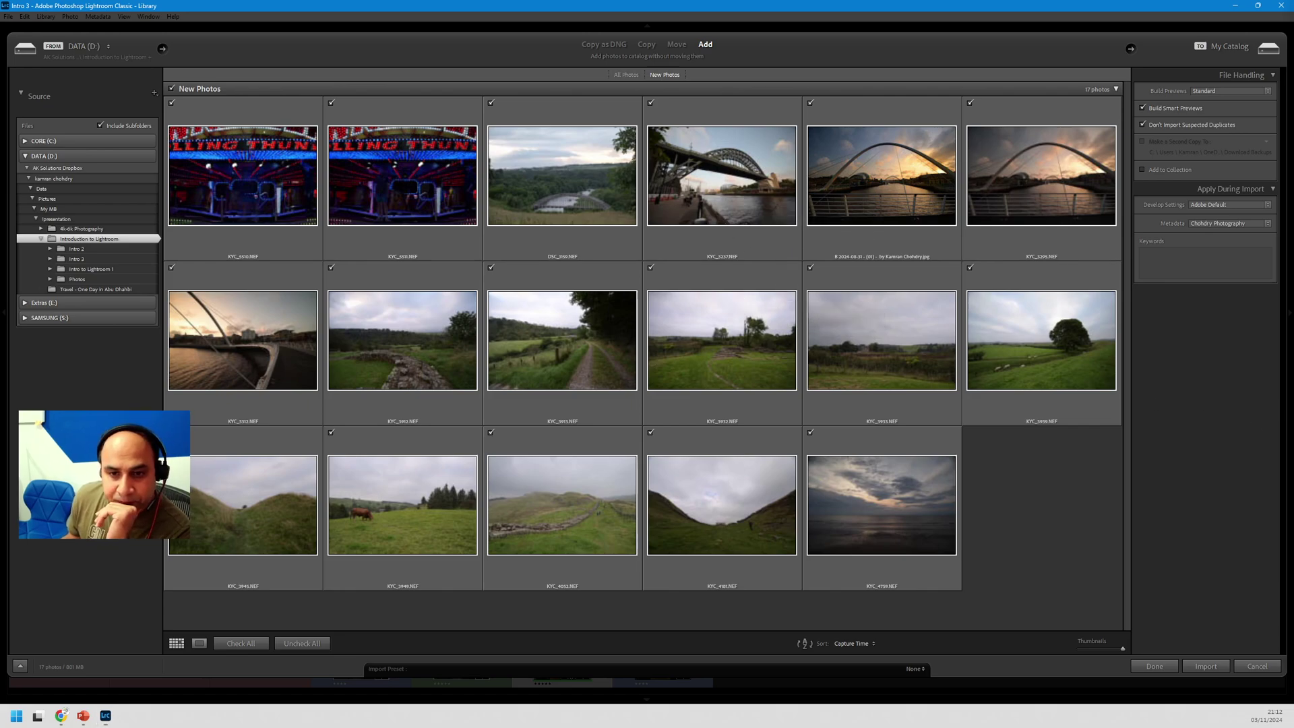
pyautogui.press('Return')
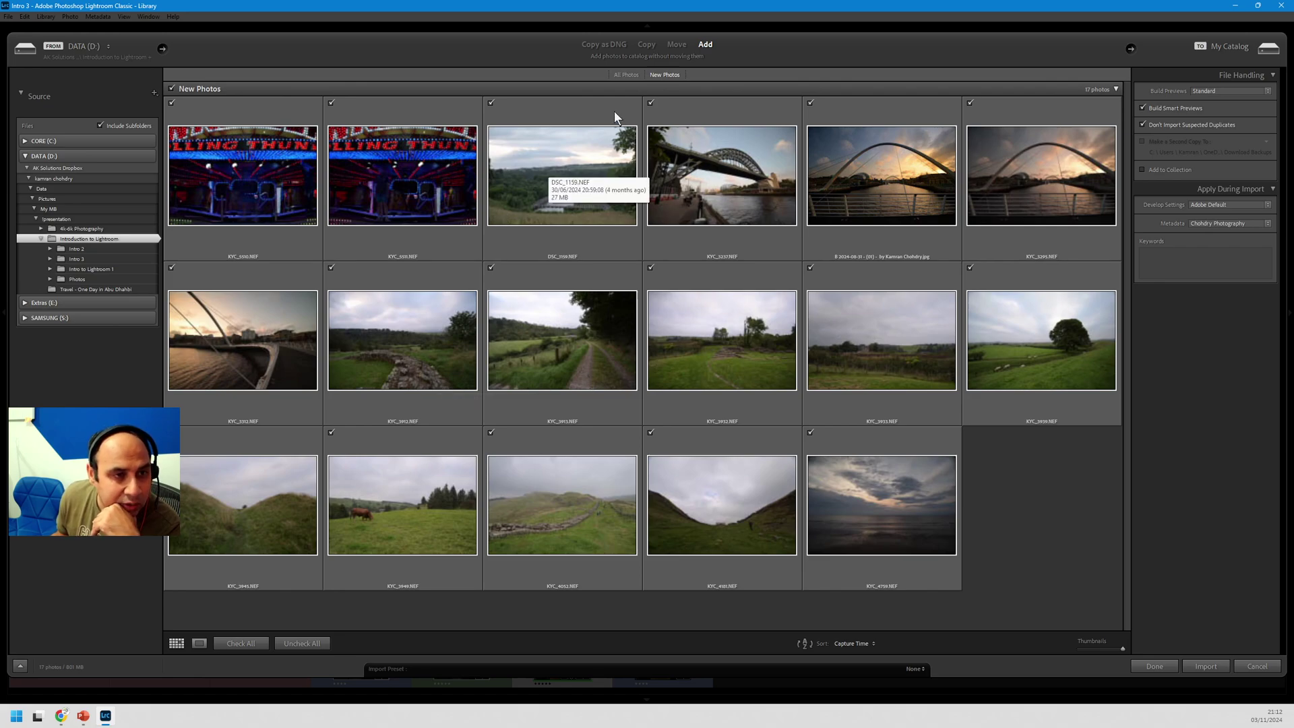
# Step: Examine all photos in the import source, including those already in the catalog, and return to showing only new photos
pyautogui.click(620, 75)
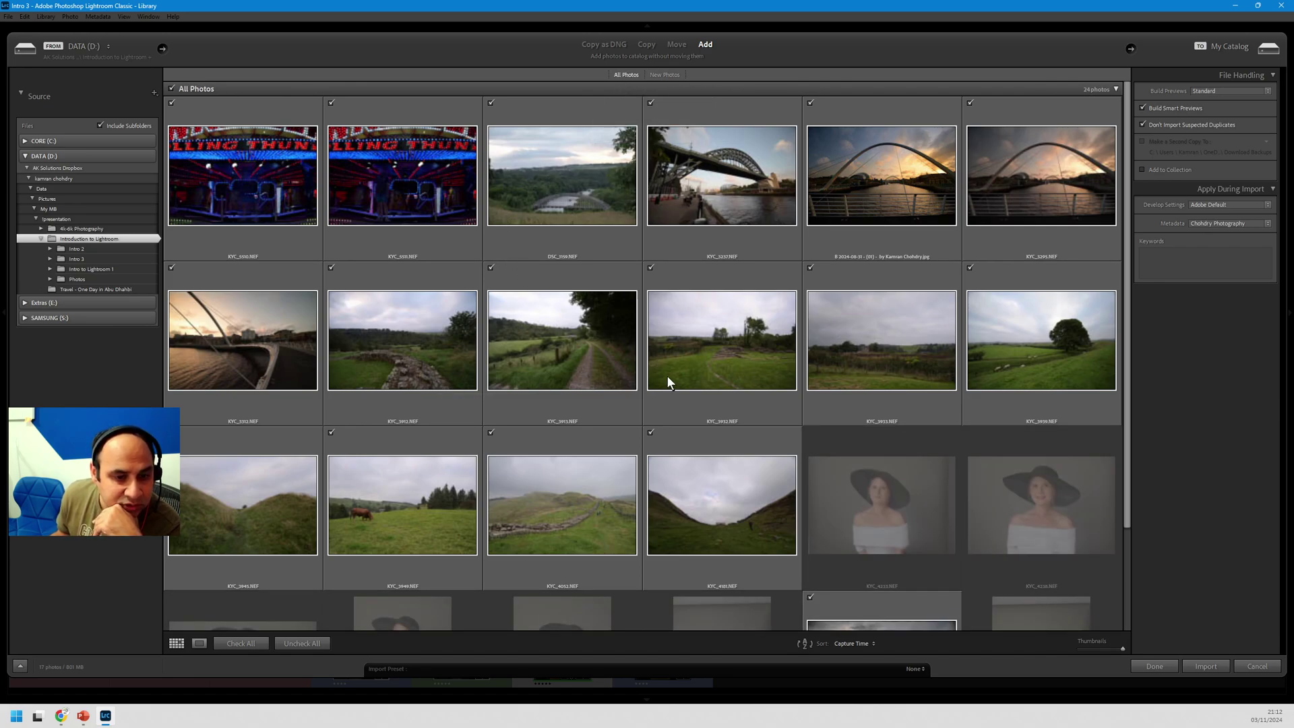
pyautogui.scroll(-3, 701, 398)
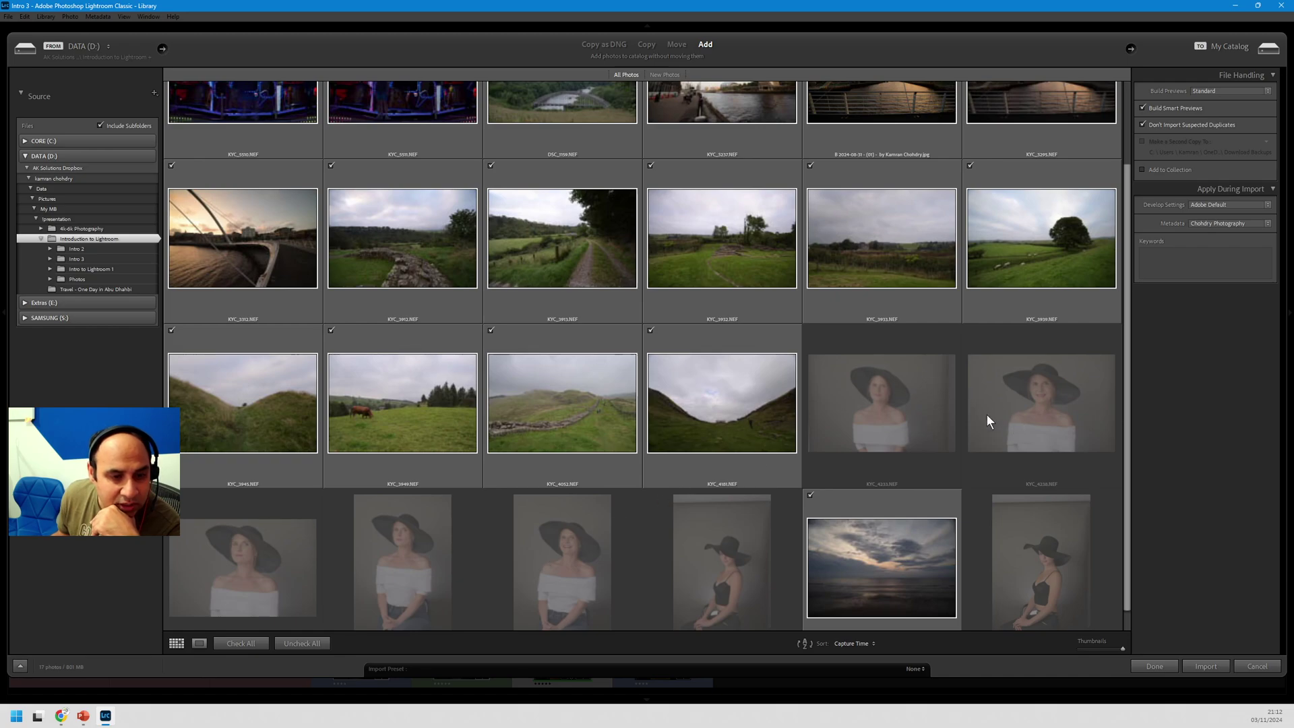
pyautogui.scroll(3, 986, 414)
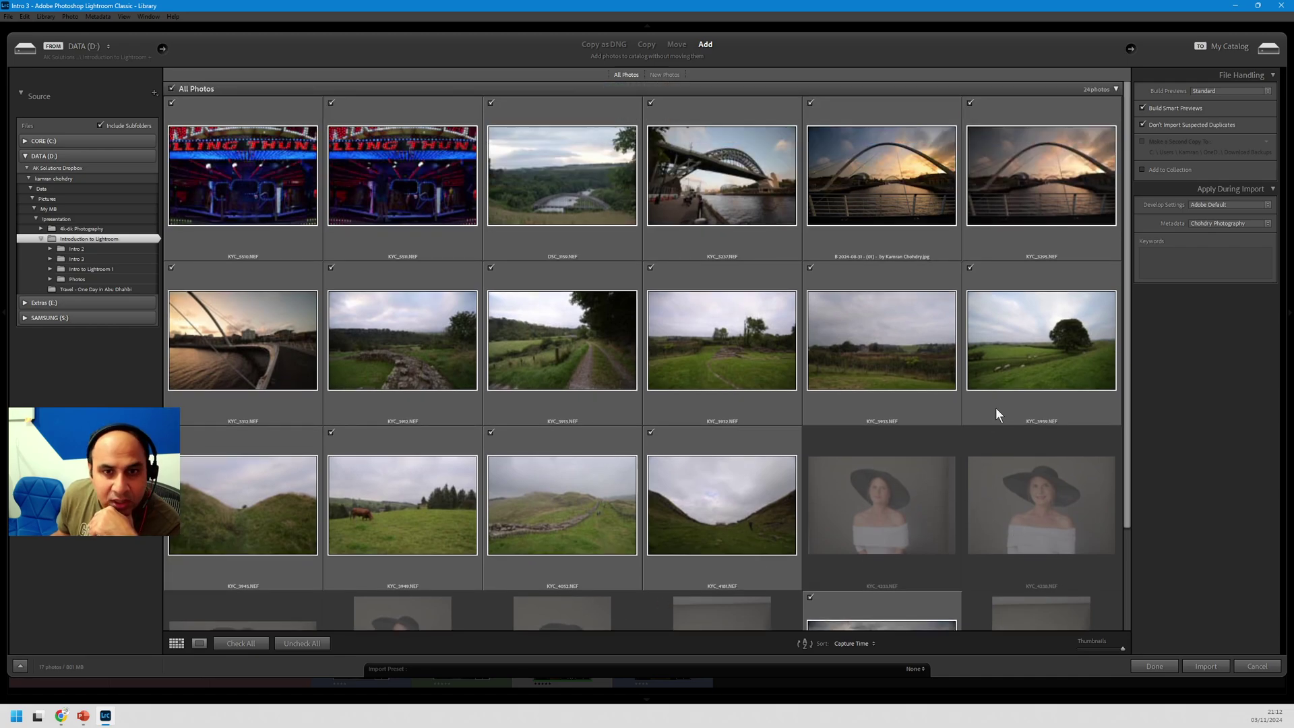
pyautogui.click(657, 75)
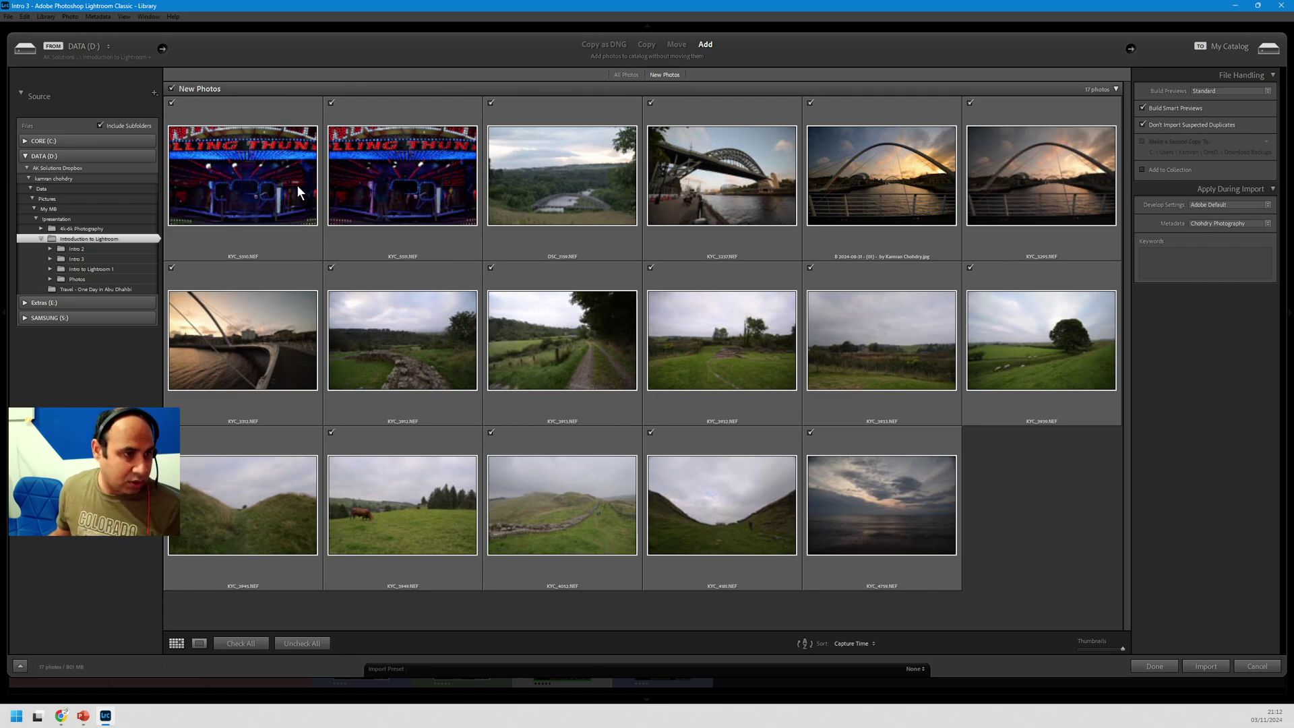
# Step: Exclude the two neon-lit fairground photos and the ten landscapes following the last bridge photo from the import
pyautogui.click(331, 102)
pyautogui.click(171, 103)
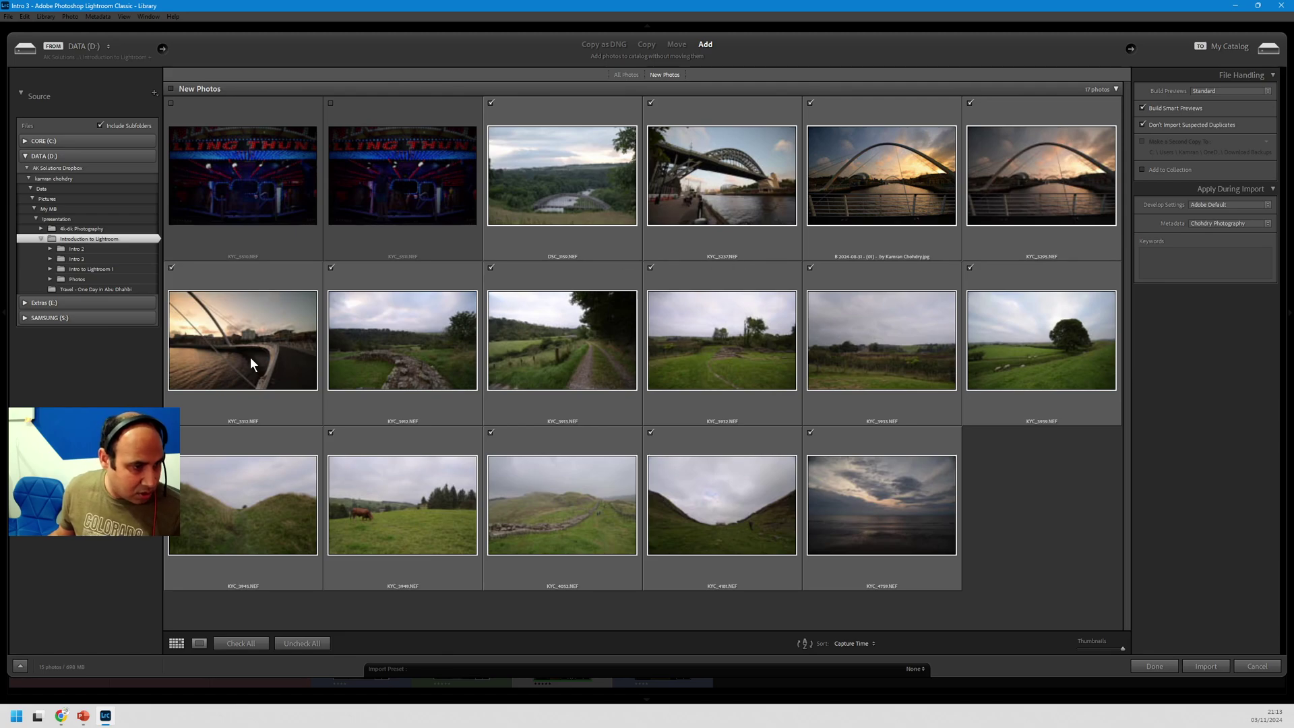
pyautogui.click(374, 335)
pyautogui.keyDown('shift'); pyautogui.click(869, 501); pyautogui.keyUp('shift')
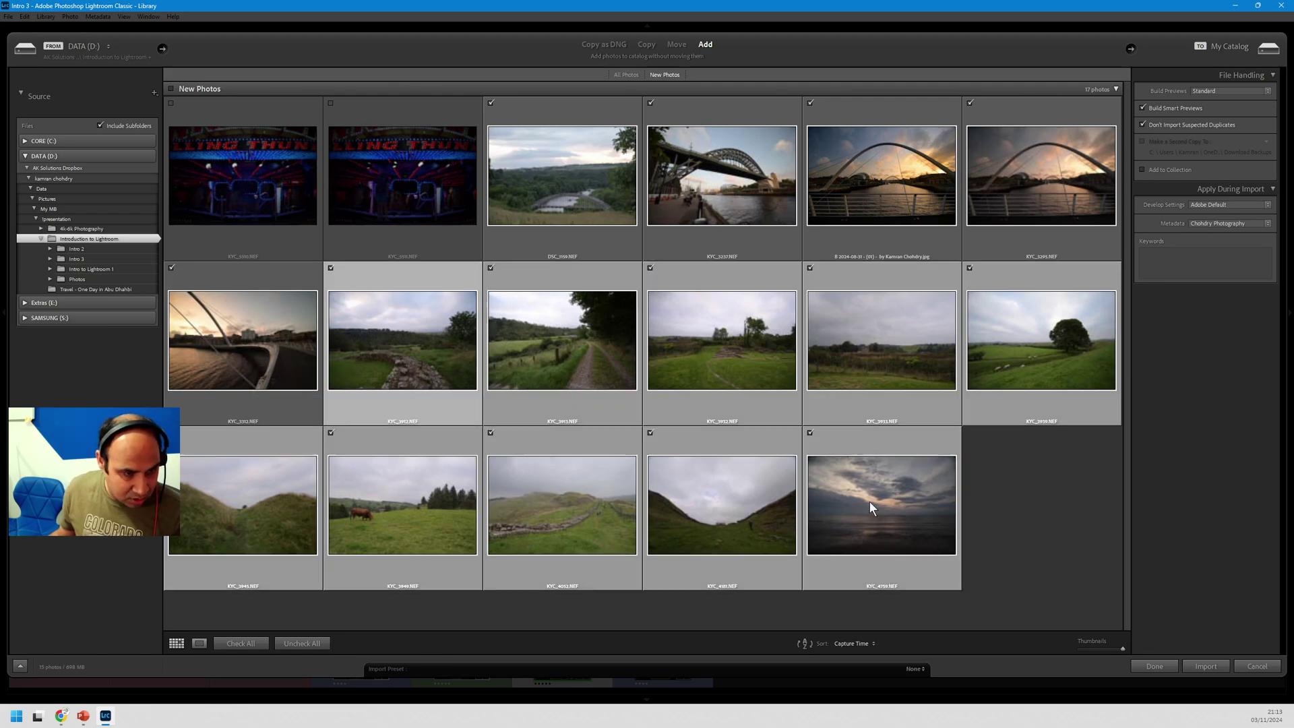
pyautogui.click(331, 268)
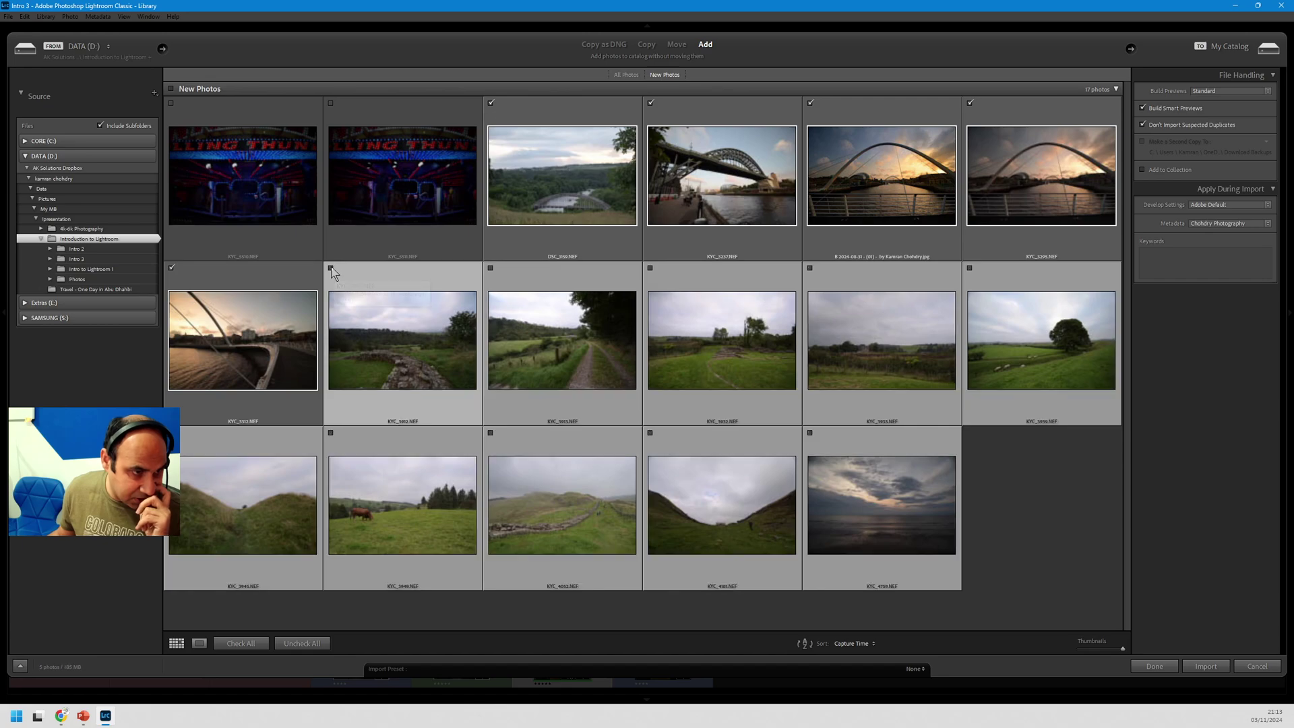
# Step: Import the checked bridge photos and add them to a new collection named Bridges
pyautogui.click(1154, 169)
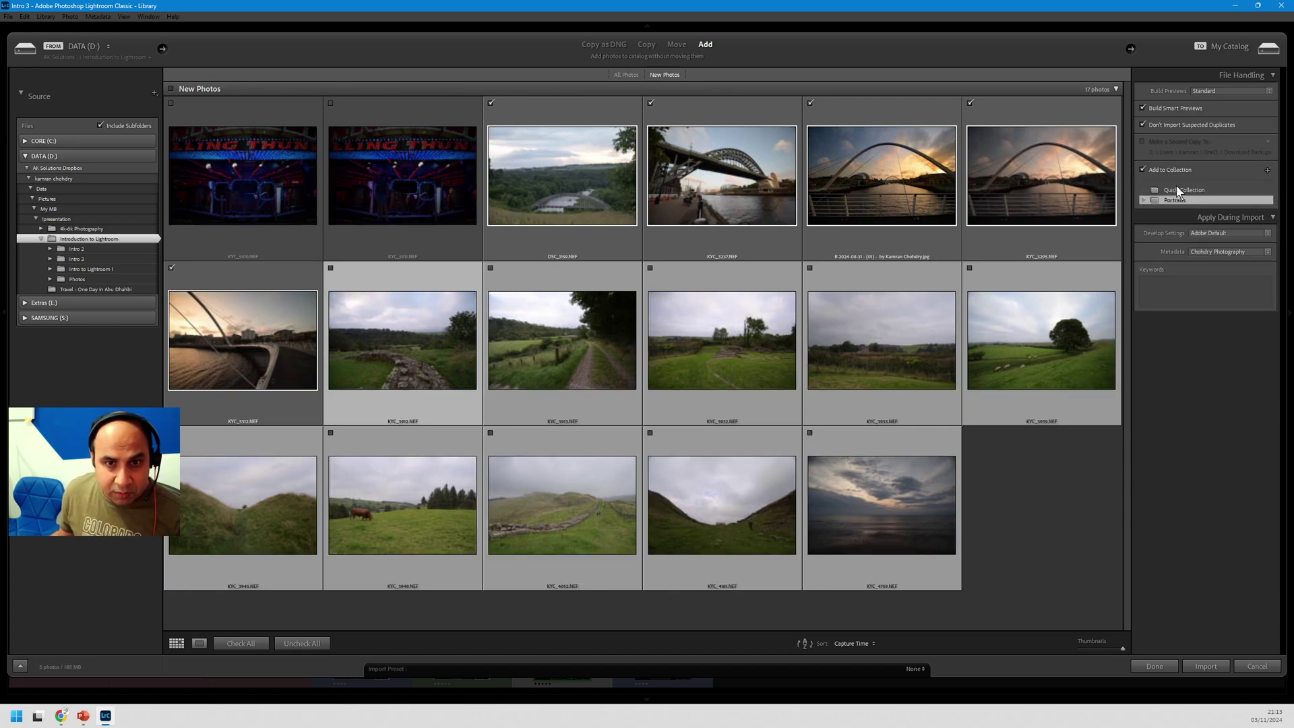
pyautogui.click(1268, 170)
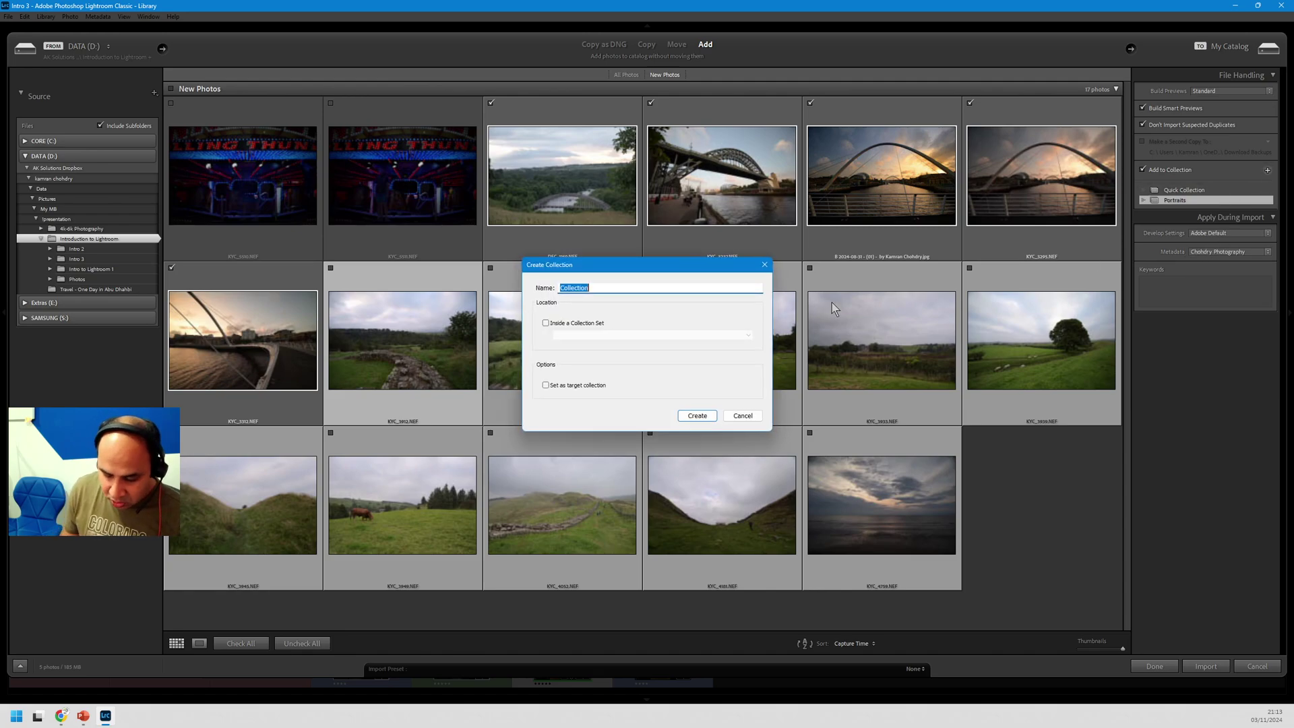
pyautogui.write('Bridges')
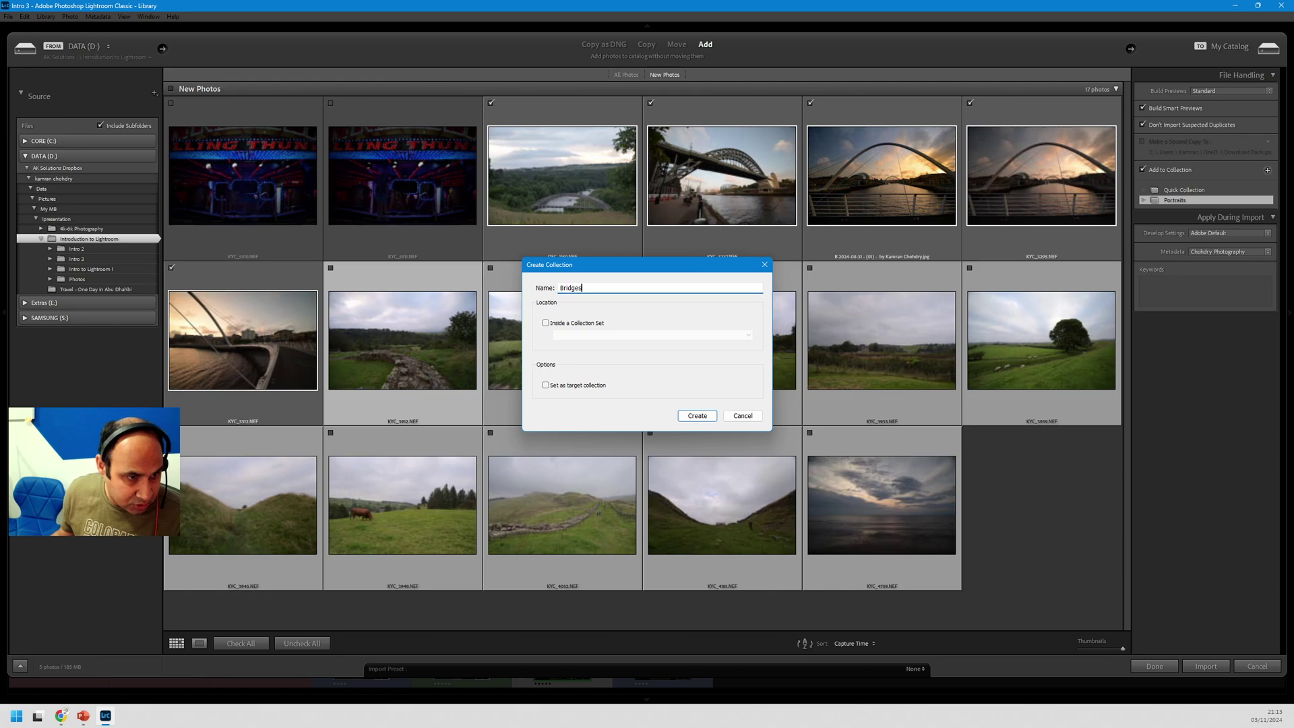
pyautogui.click(704, 417)
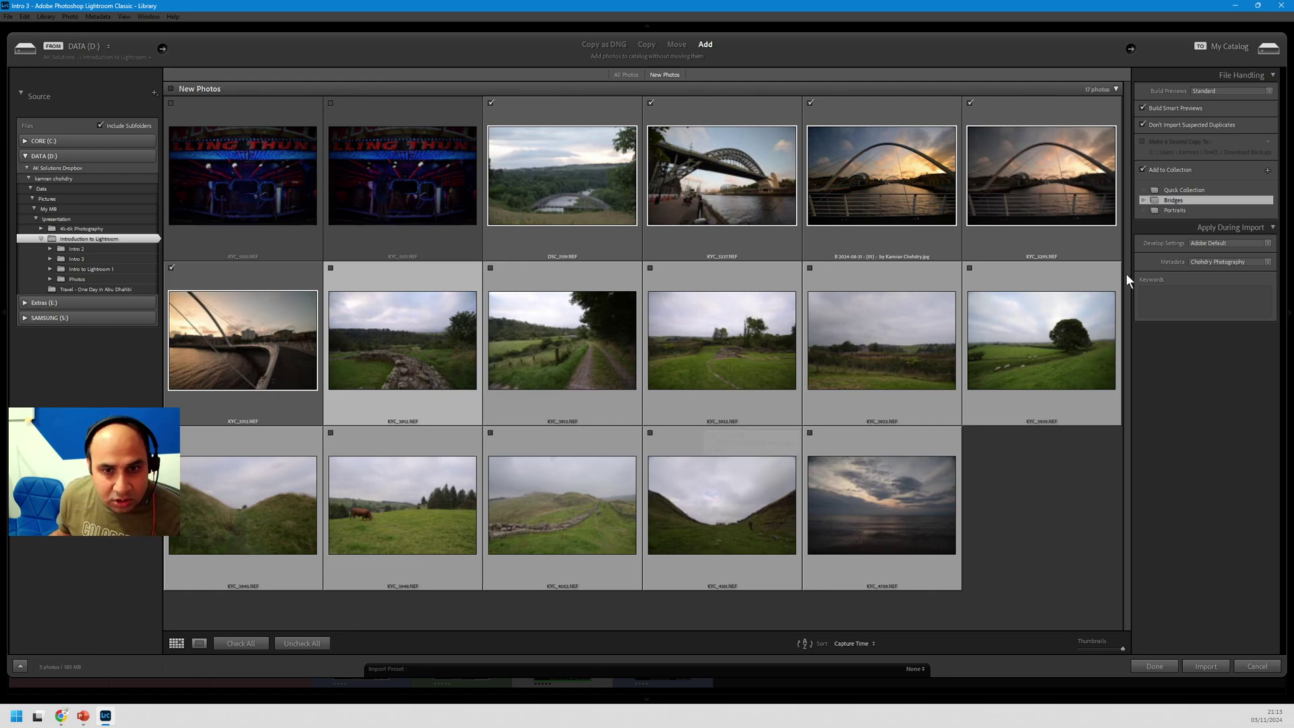
pyautogui.click(1207, 666)
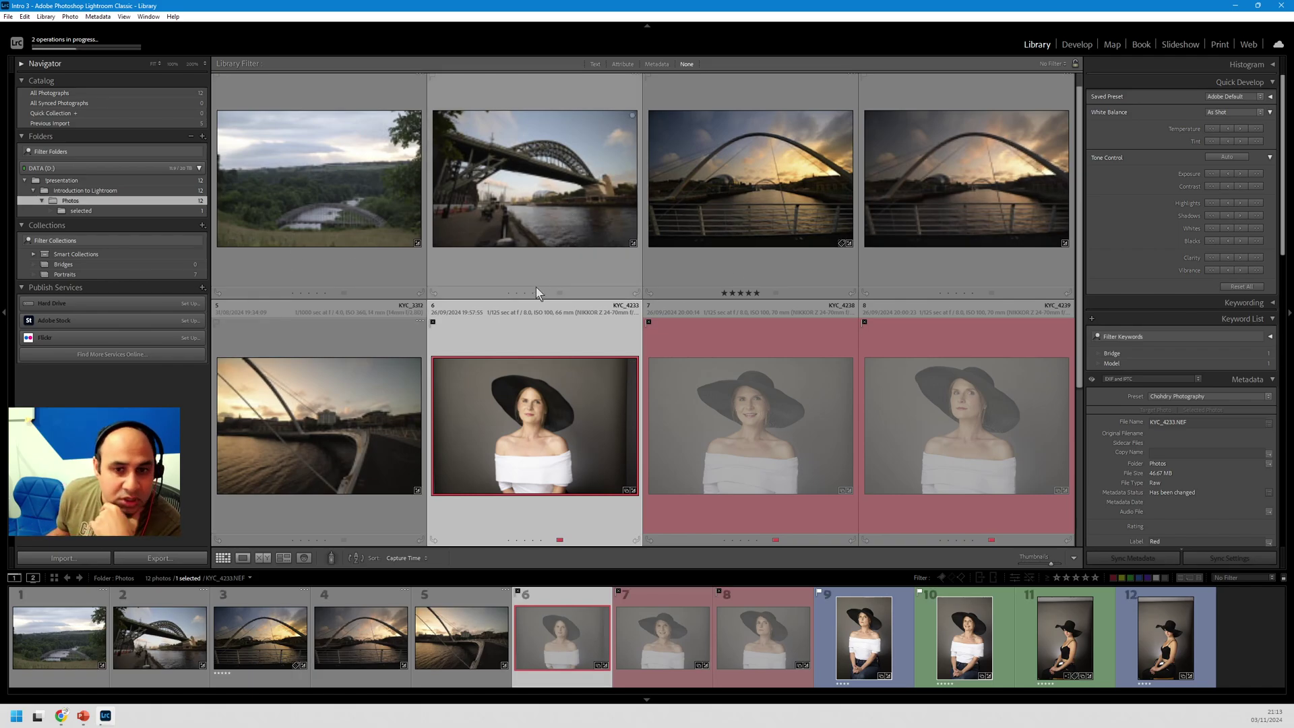
# Step: Review the photos in the Bridges collection, the Portraits collection and the previous import
pyautogui.click(97, 265)
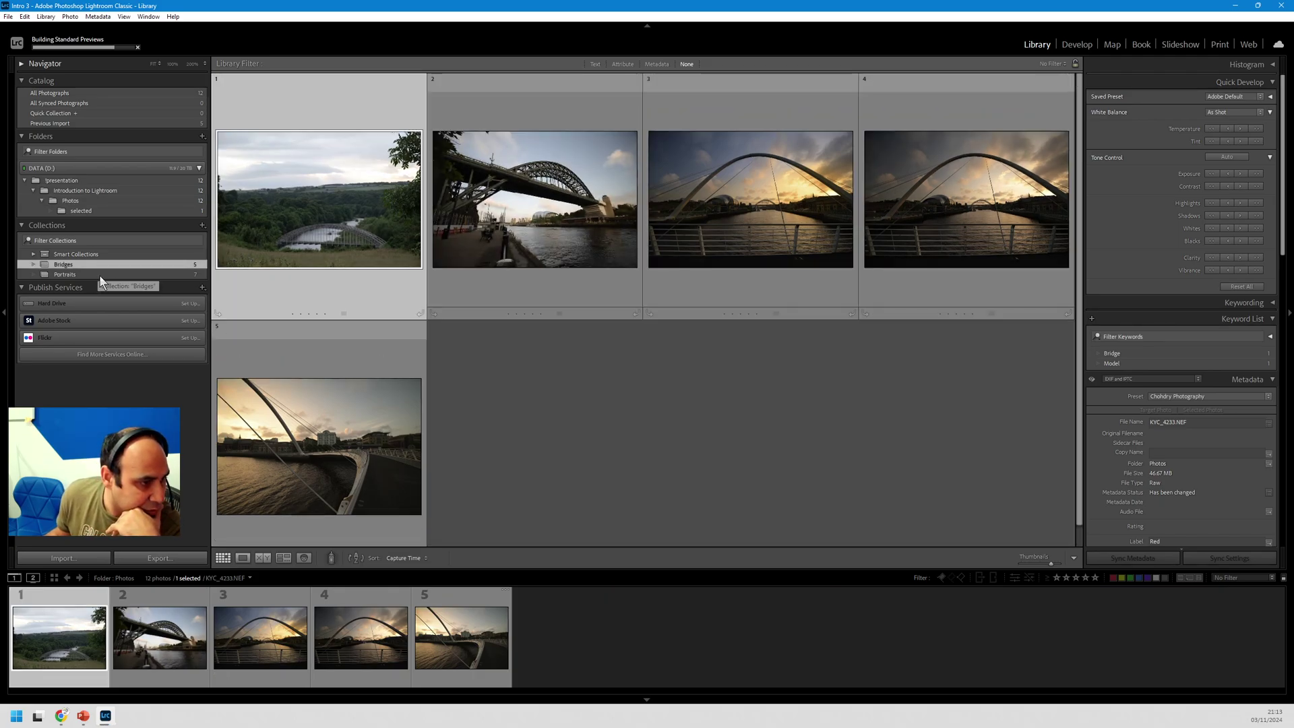
pyautogui.click(95, 275)
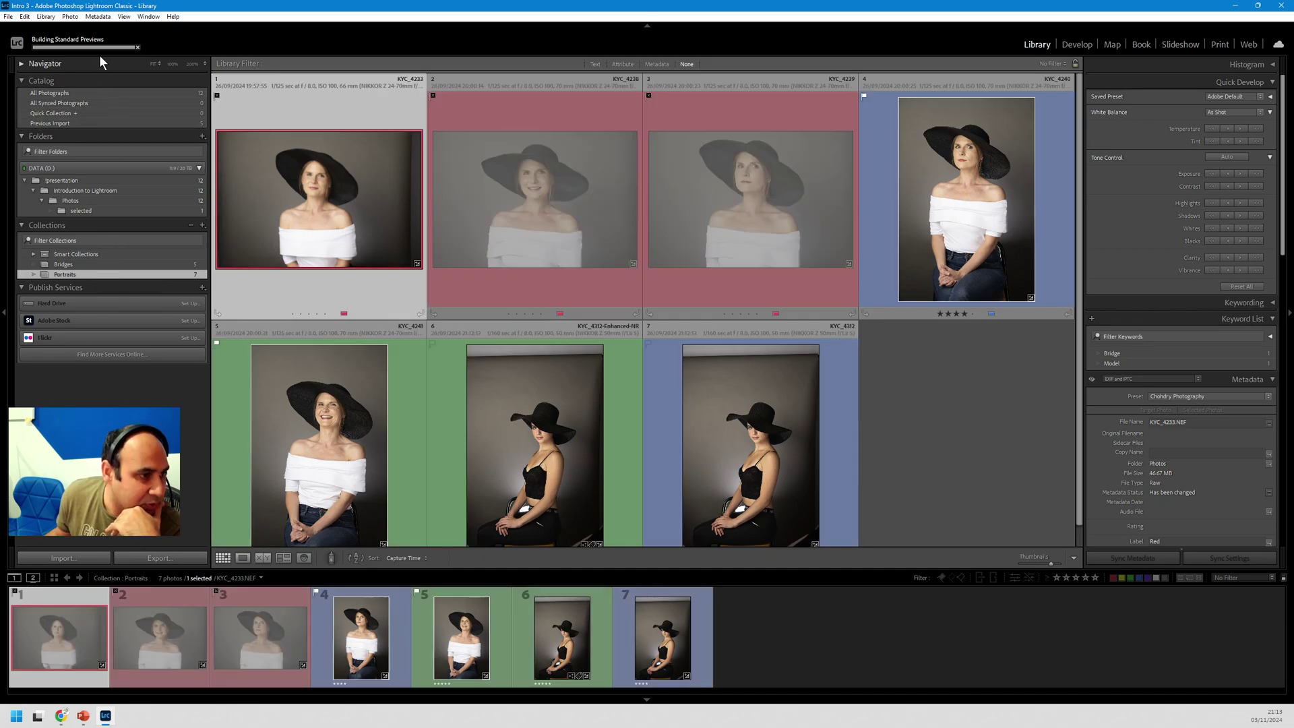
pyautogui.click(52, 124)
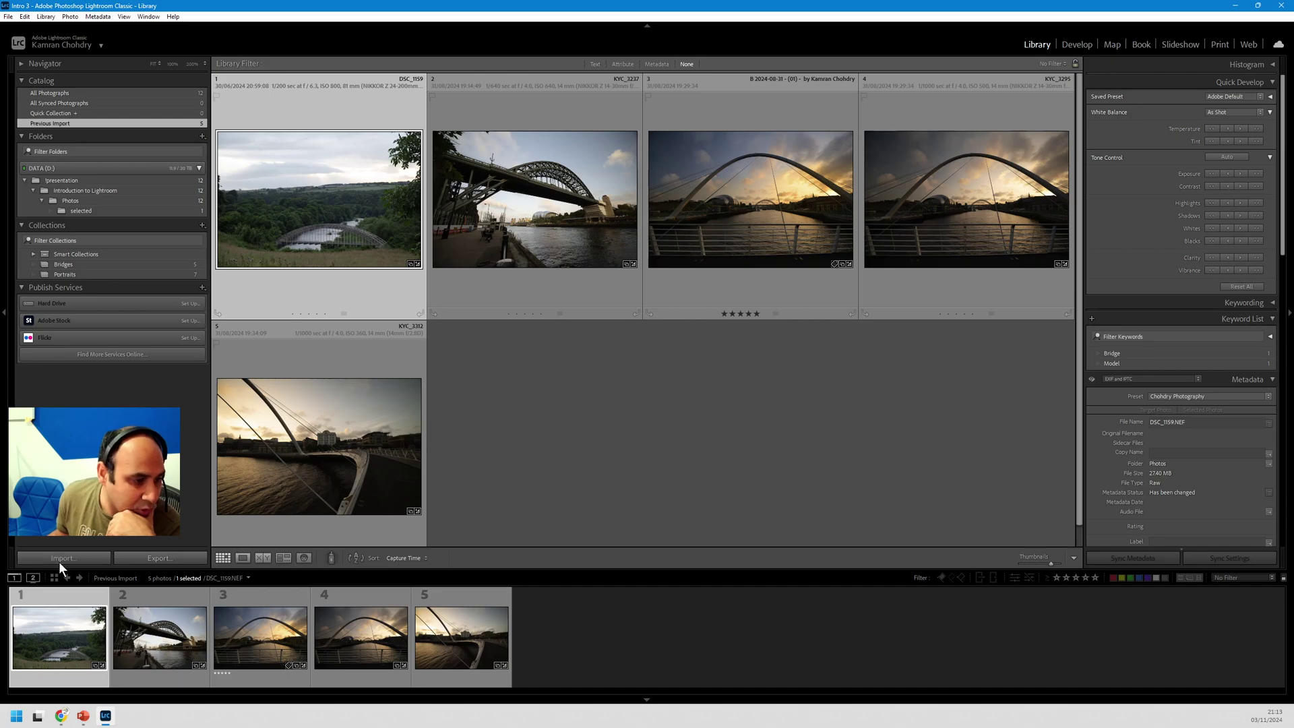
# Step: Start another import from the Introduction to Lightroom folder and exclude the two neon-lit fairground photos
pyautogui.hotkey('ctrl', 'shift', 'i')
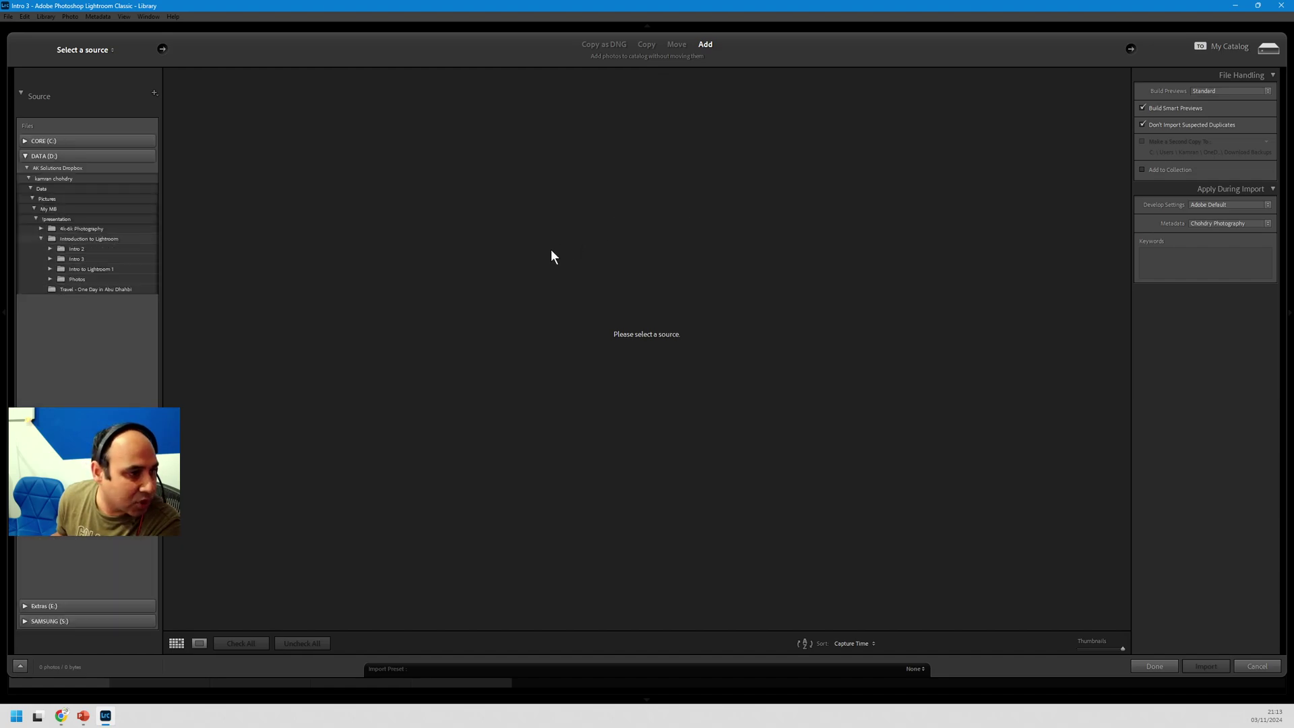
pyautogui.click(89, 239)
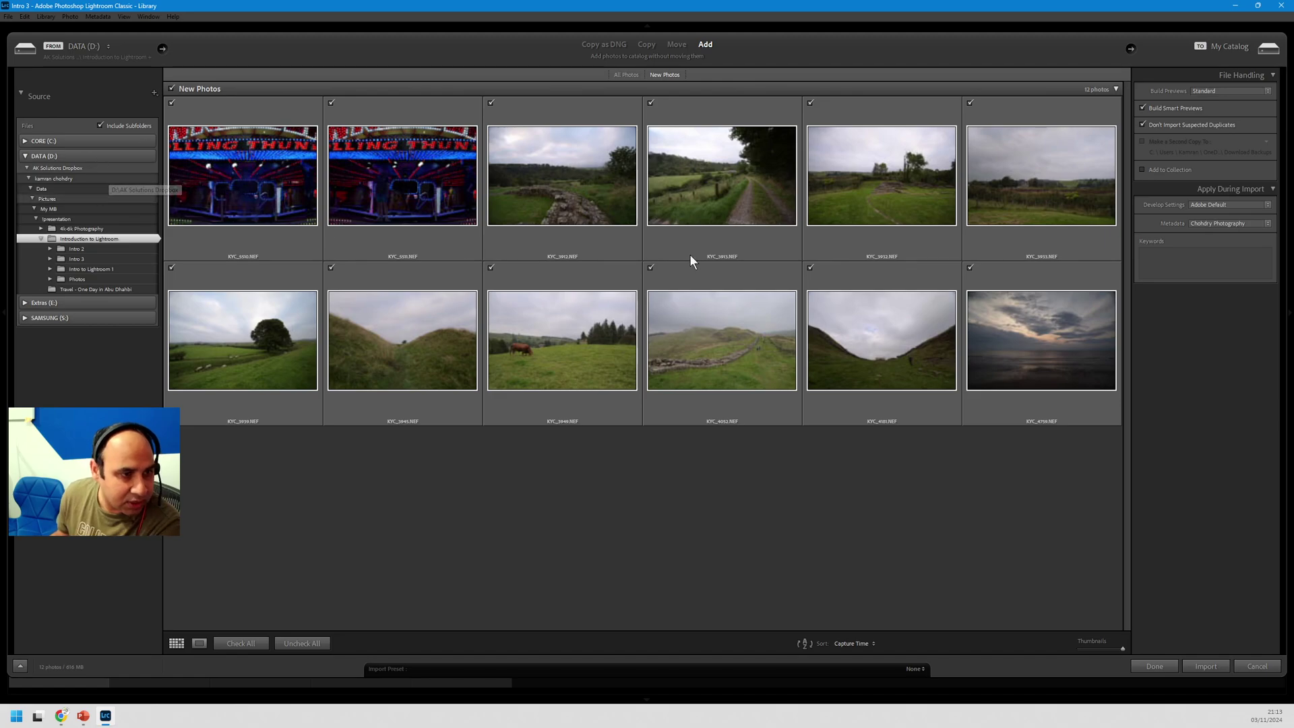
pyautogui.click(329, 103)
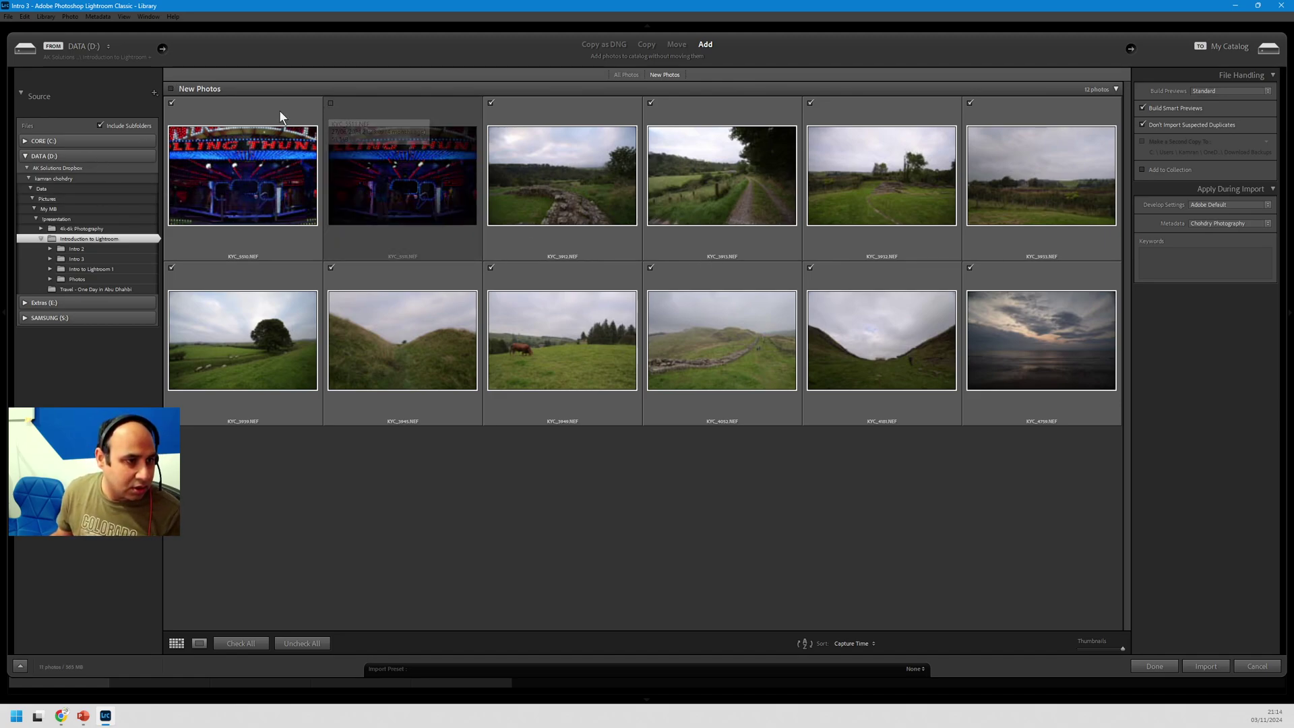
pyautogui.click(172, 103)
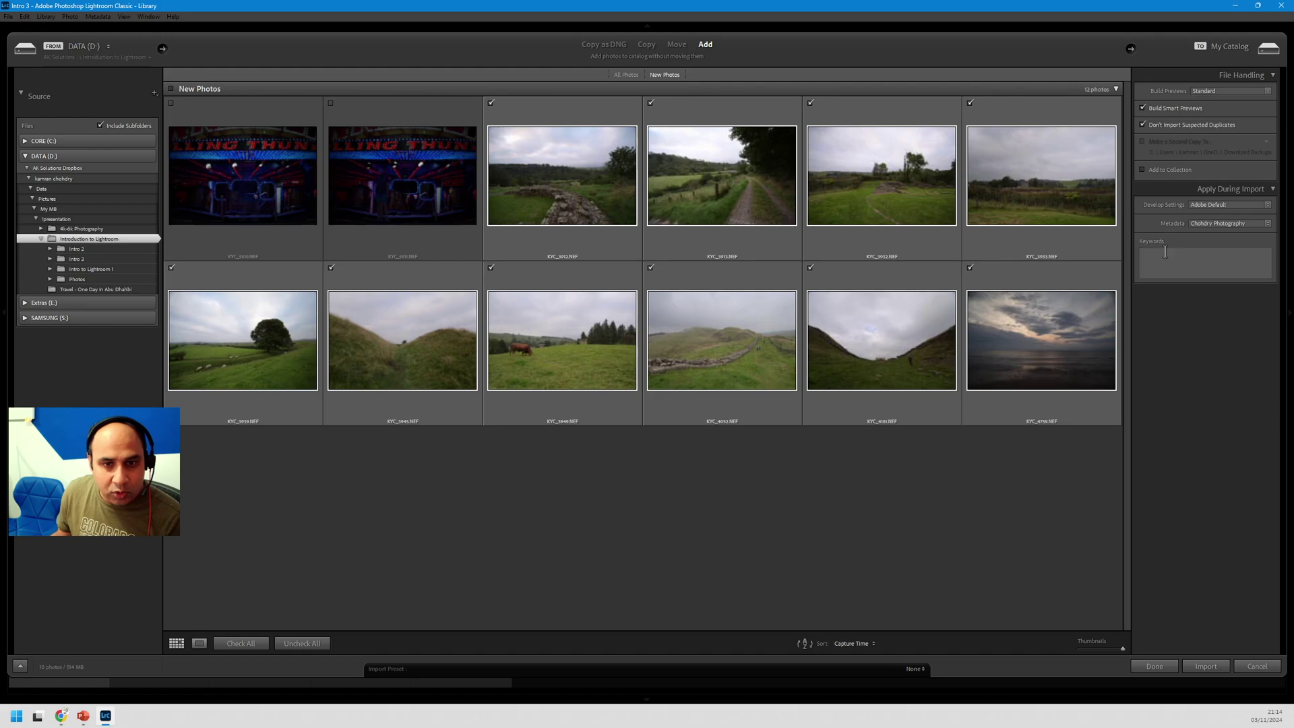
# Step: Import the checked landscape photos and add them to a new collection named Landscape
pyautogui.click(1170, 171)
pyautogui.click(1268, 170)
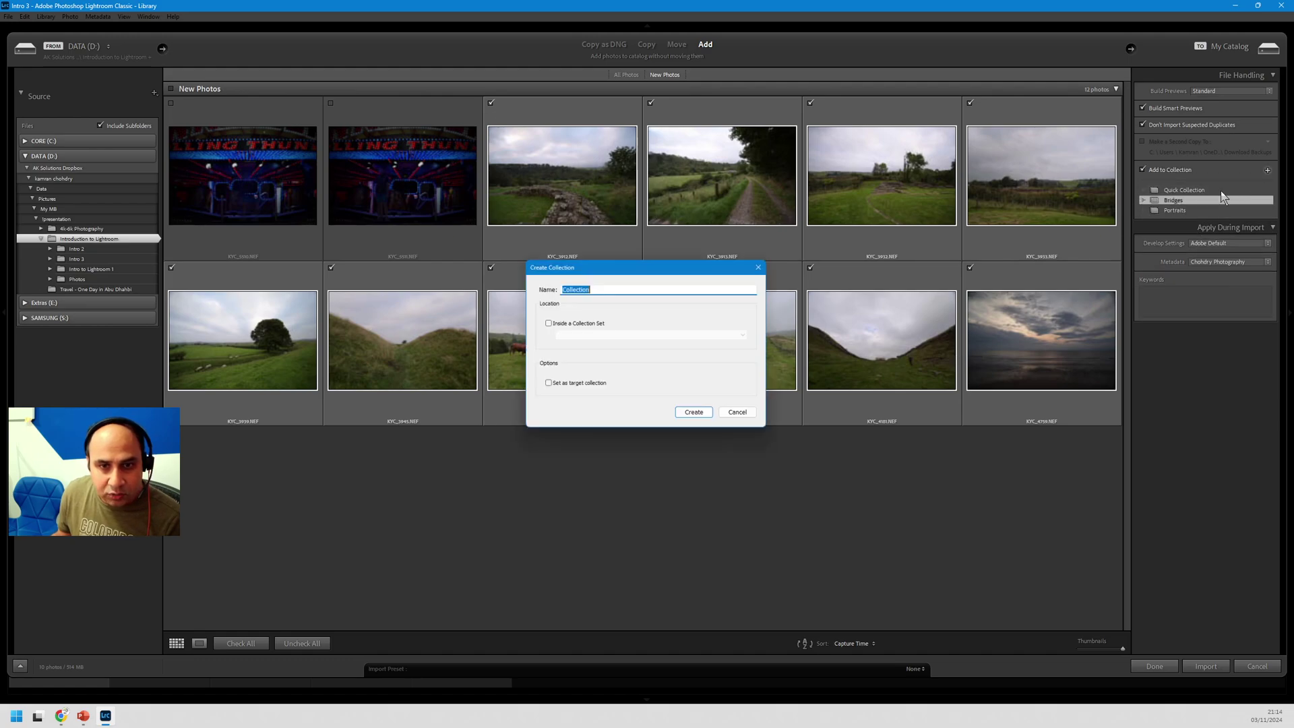
pyautogui.write('Lan')
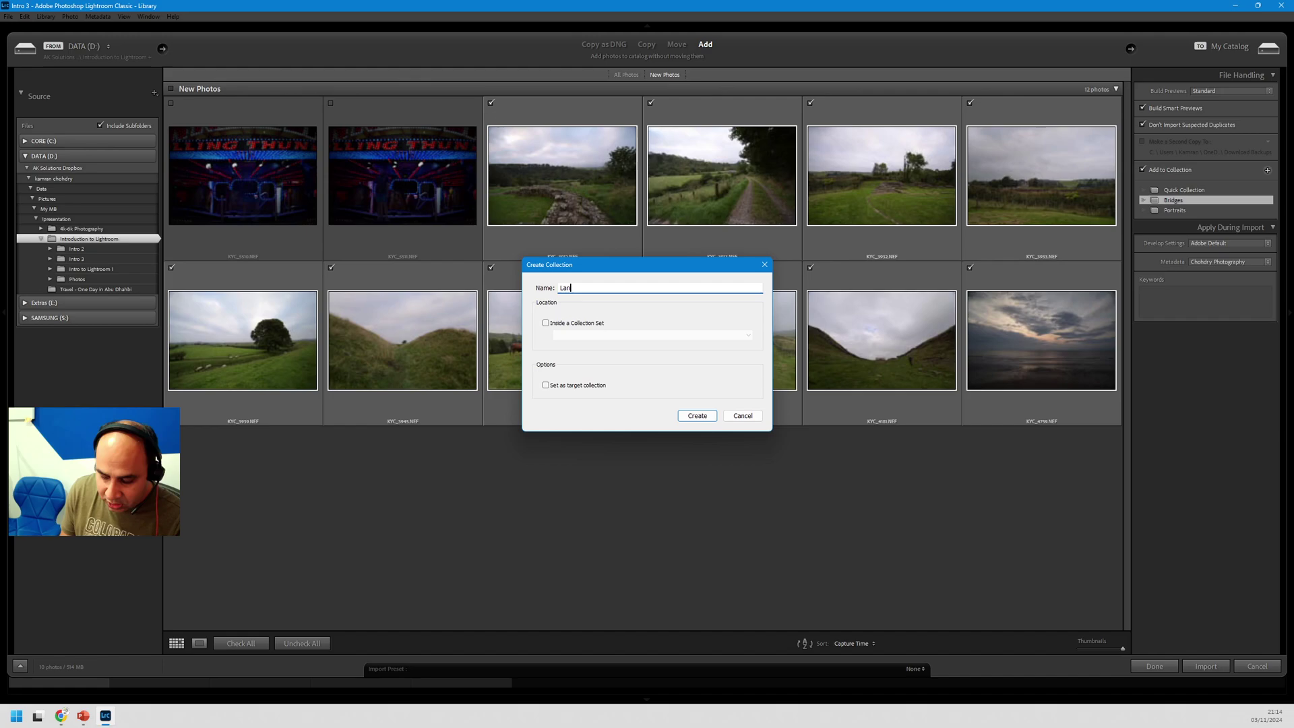
pyautogui.write('dscape')
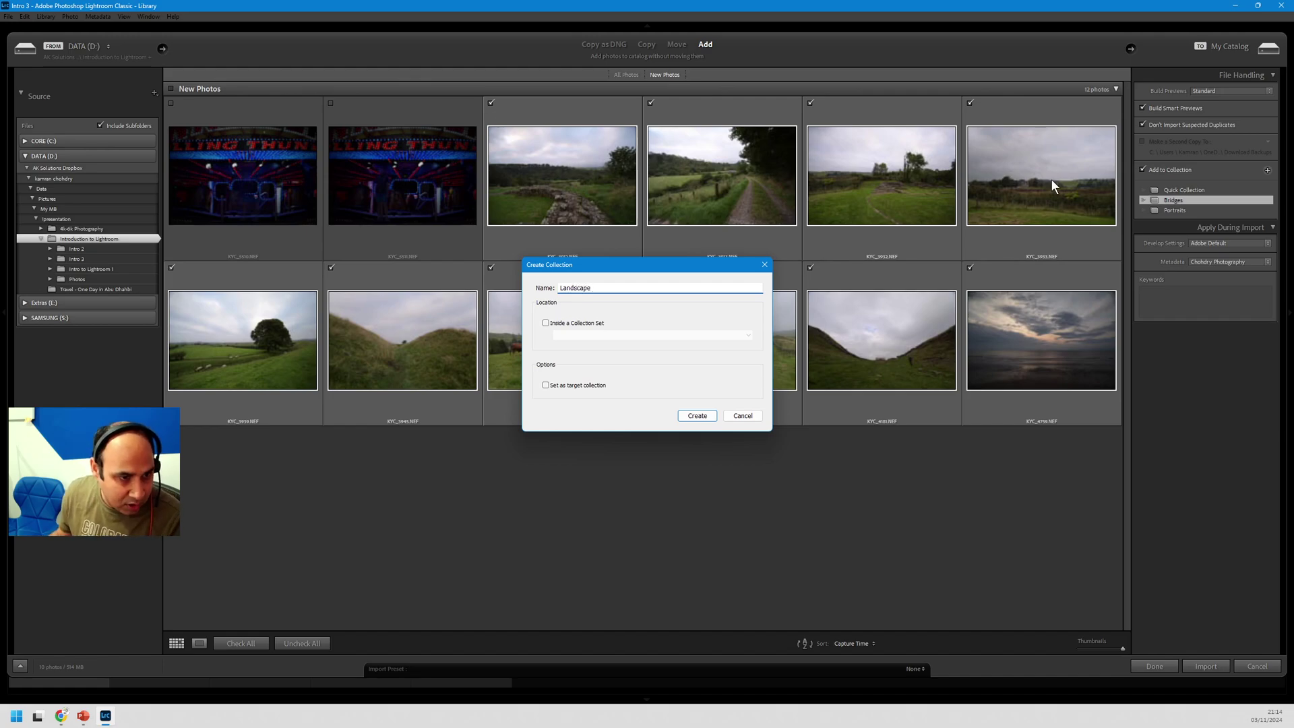
pyautogui.click(686, 412)
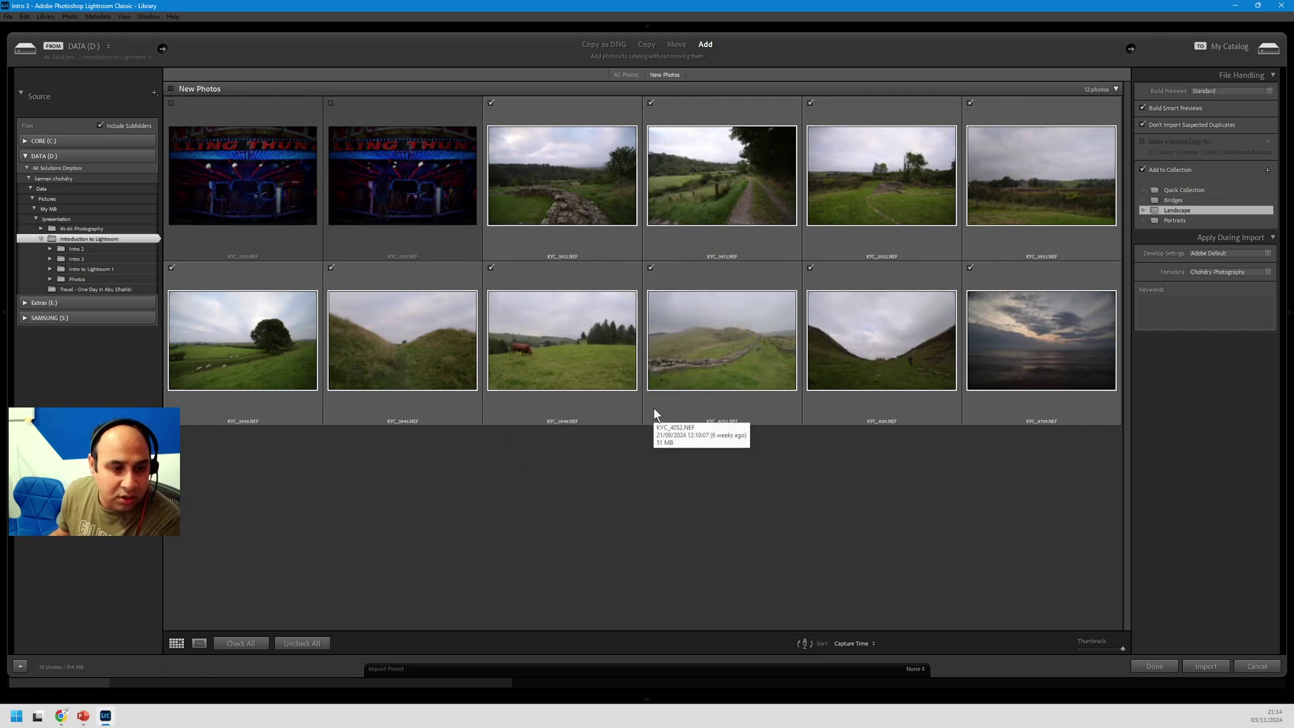
pyautogui.click(1205, 665)
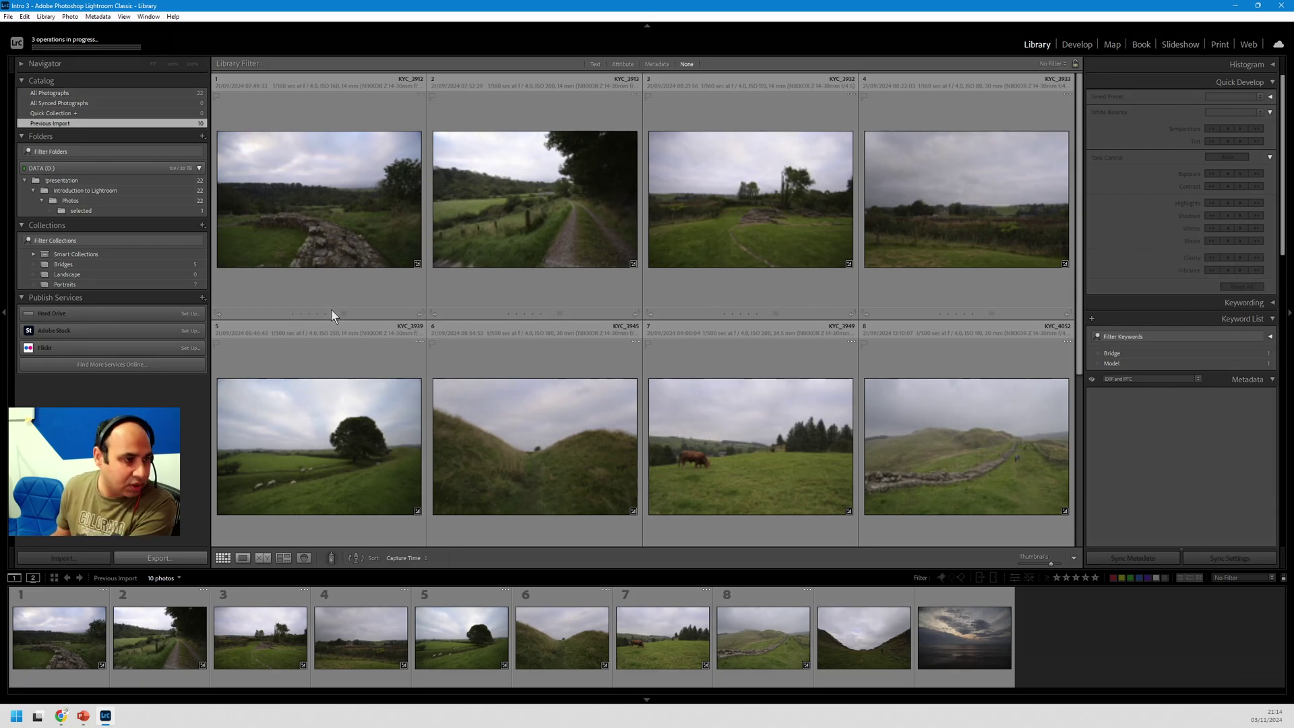
# Step: Import the two remaining fairground photos from the Introduction to Lightroom folder into a new collection named Night
pyautogui.hotkey('ctrl', 'shift', 'i')
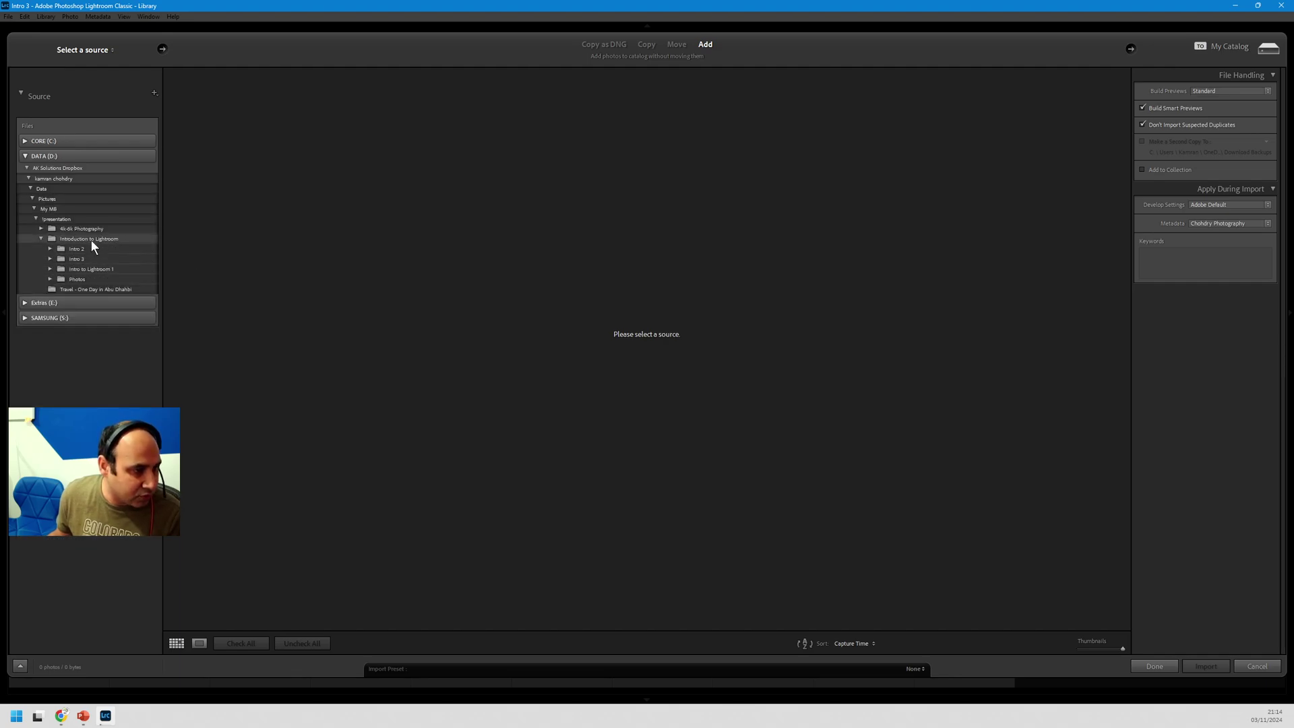
pyautogui.click(101, 239)
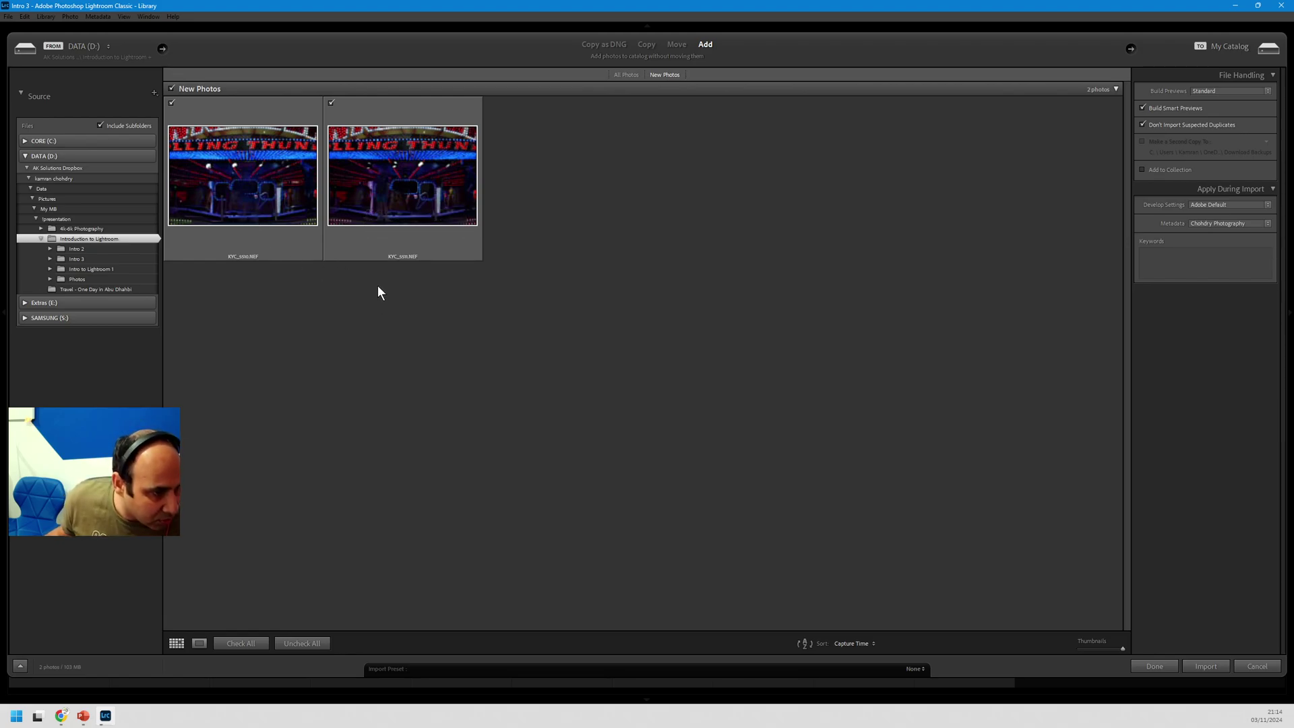
pyautogui.click(1174, 170)
pyautogui.click(1267, 170)
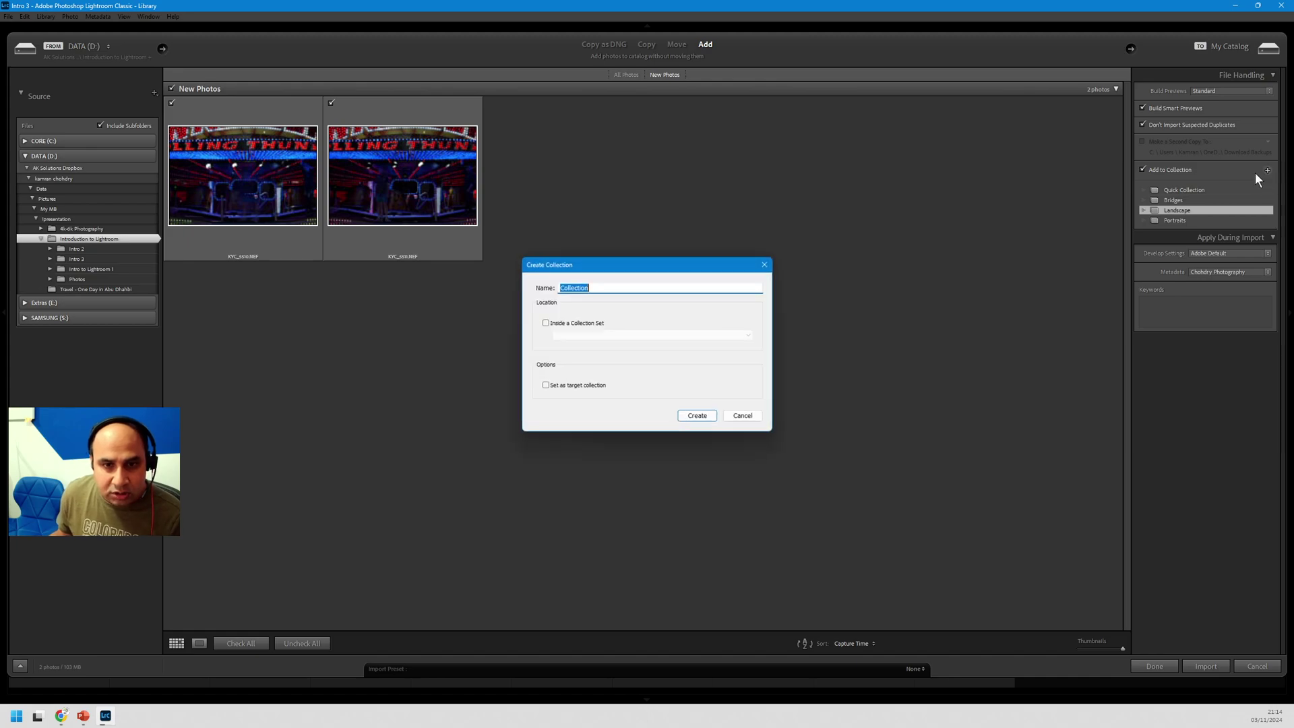
pyautogui.write('Night')
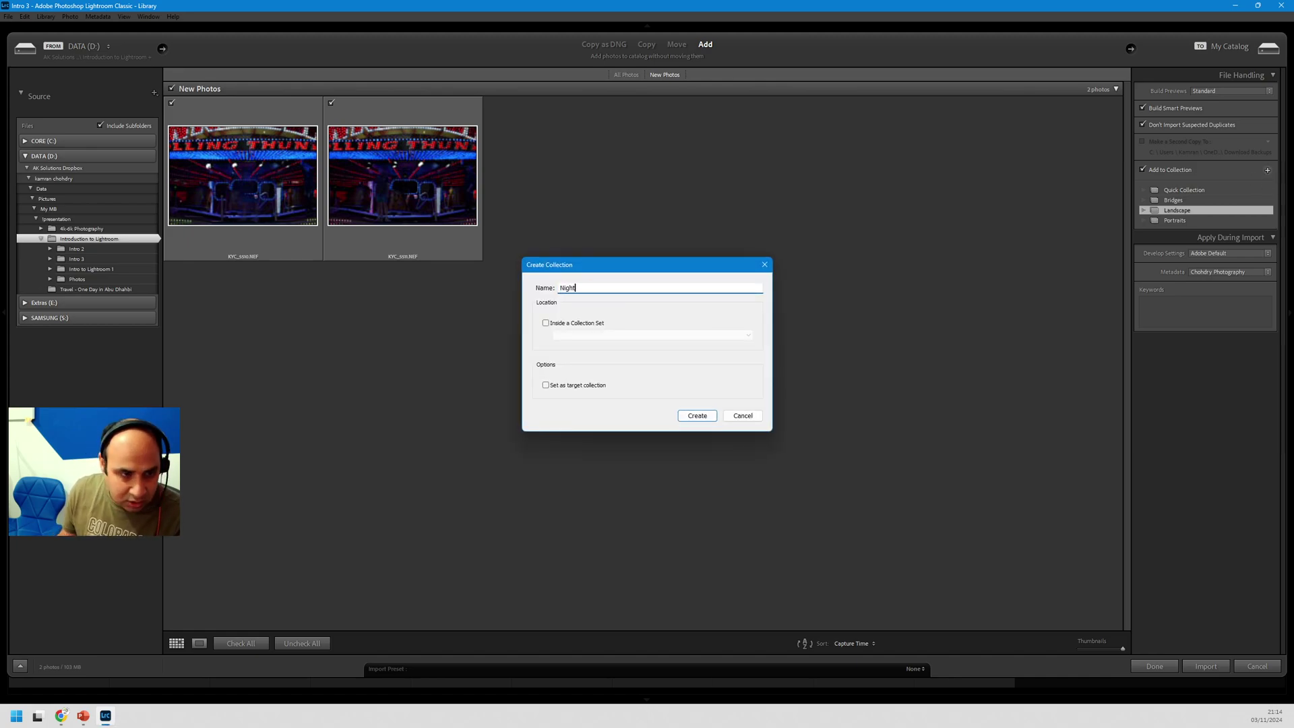
pyautogui.click(706, 415)
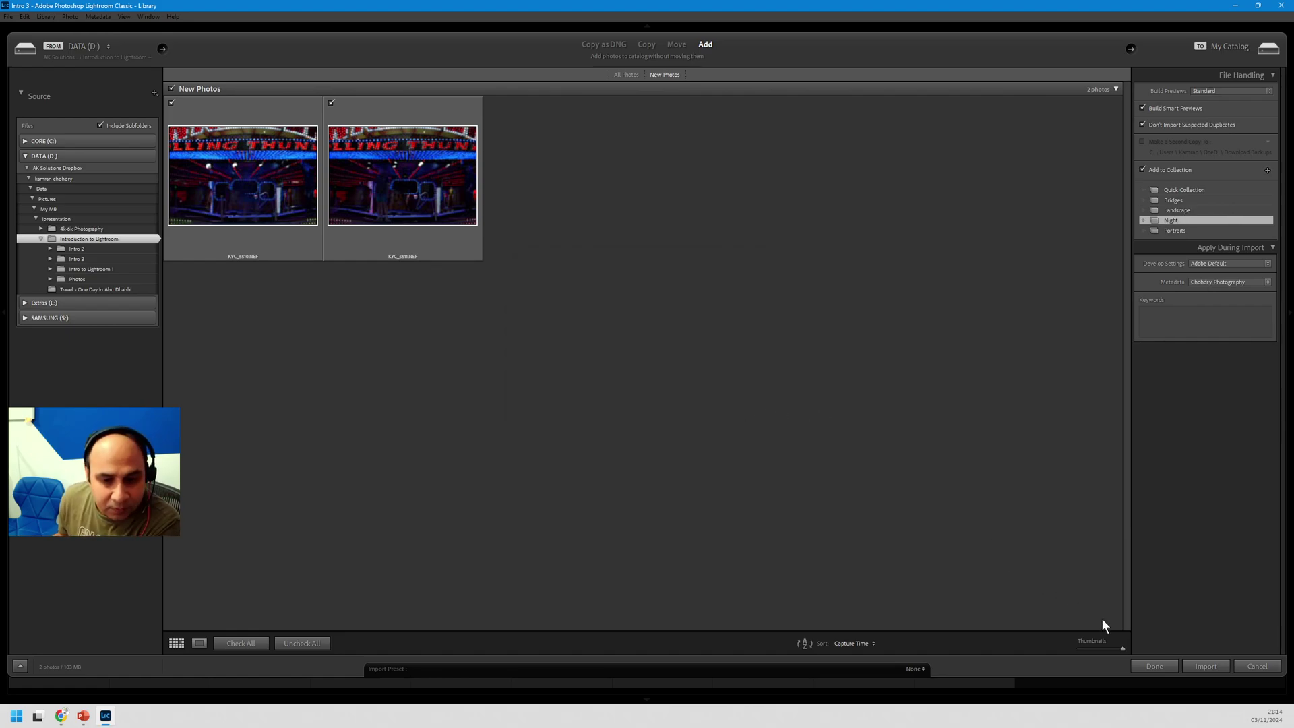
pyautogui.click(1210, 666)
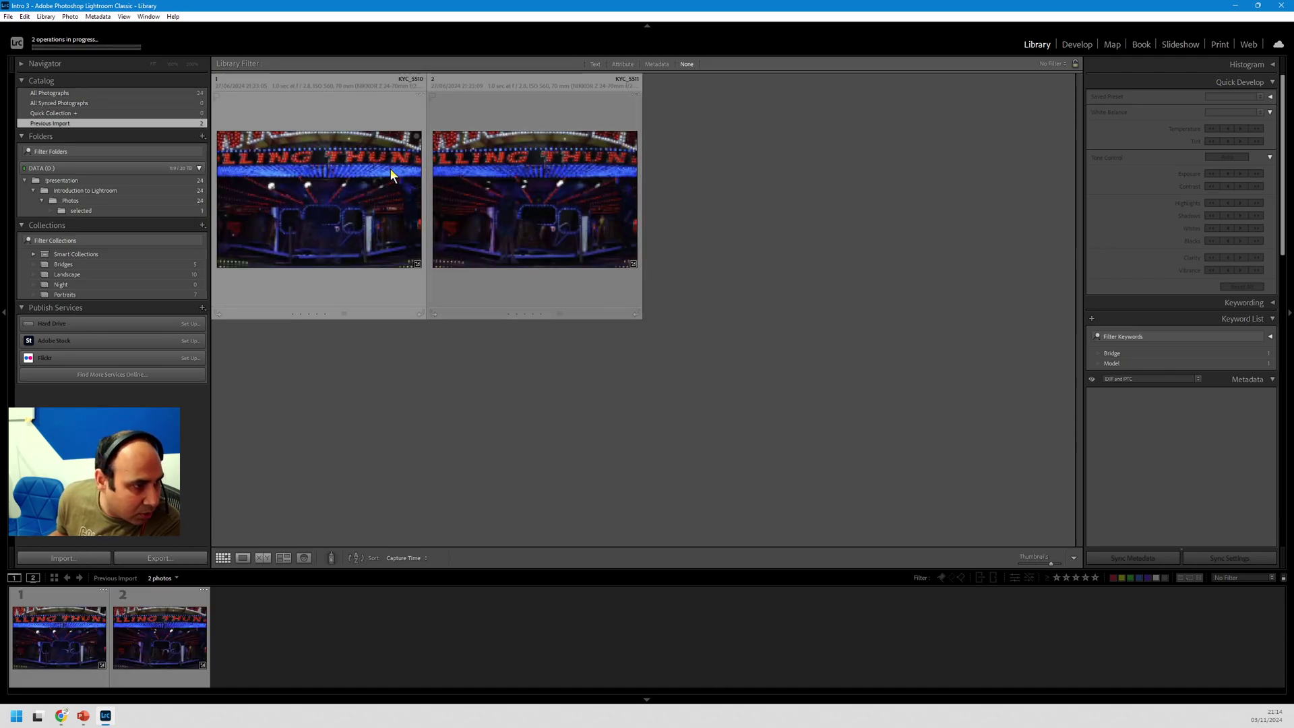
# Step: Review all photographs in the catalog, check the Landscape and Bridges collections, and return to all photographs
pyautogui.click(58, 92)
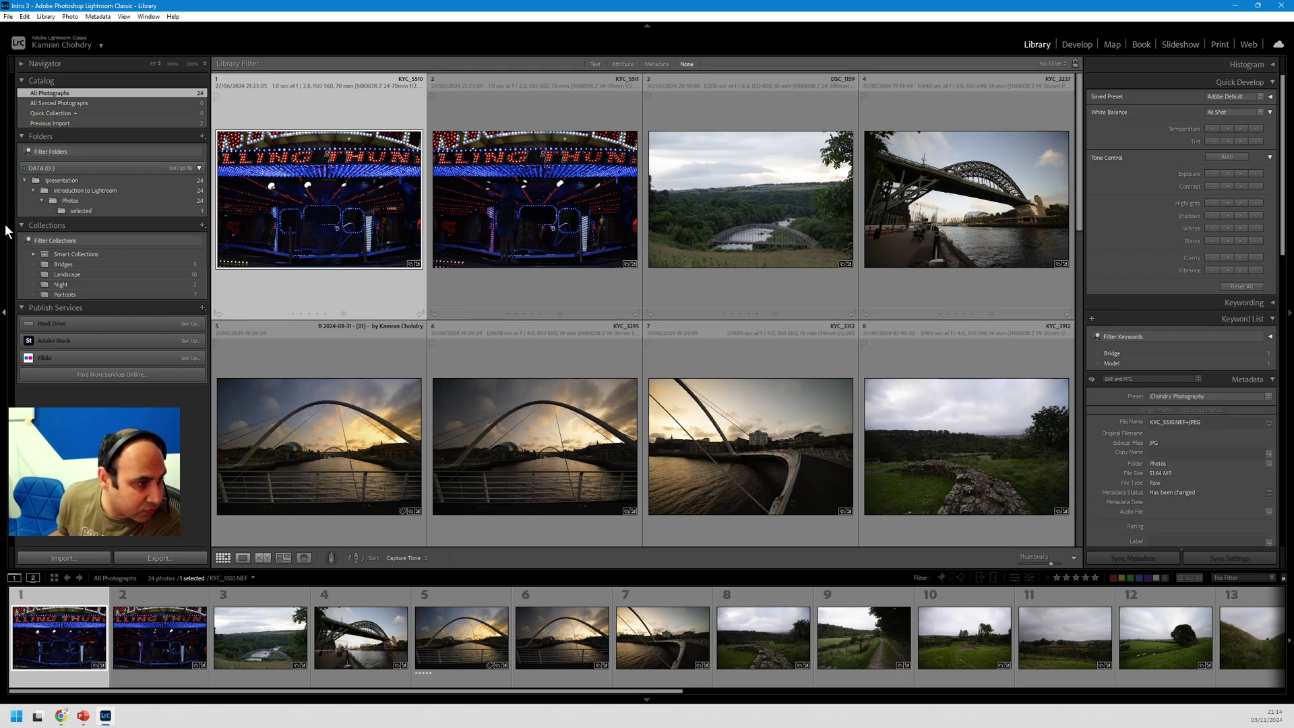
pyautogui.click(96, 274)
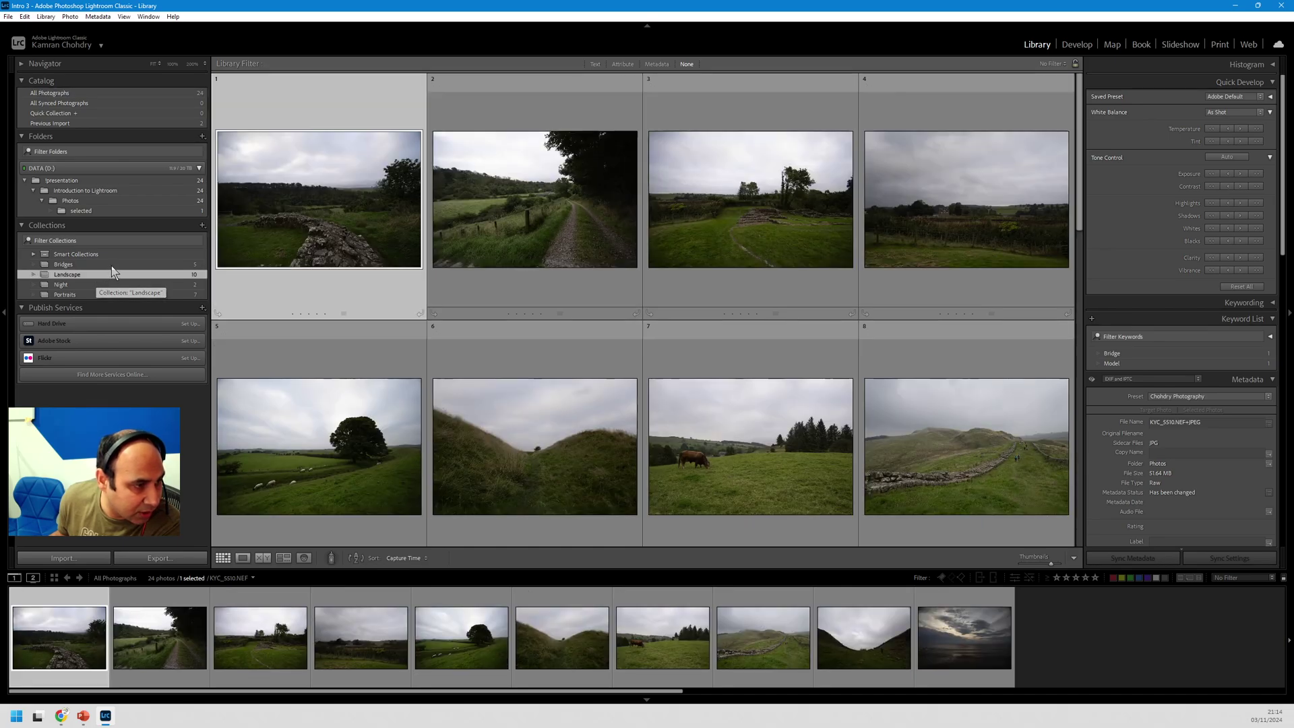
pyautogui.click(101, 264)
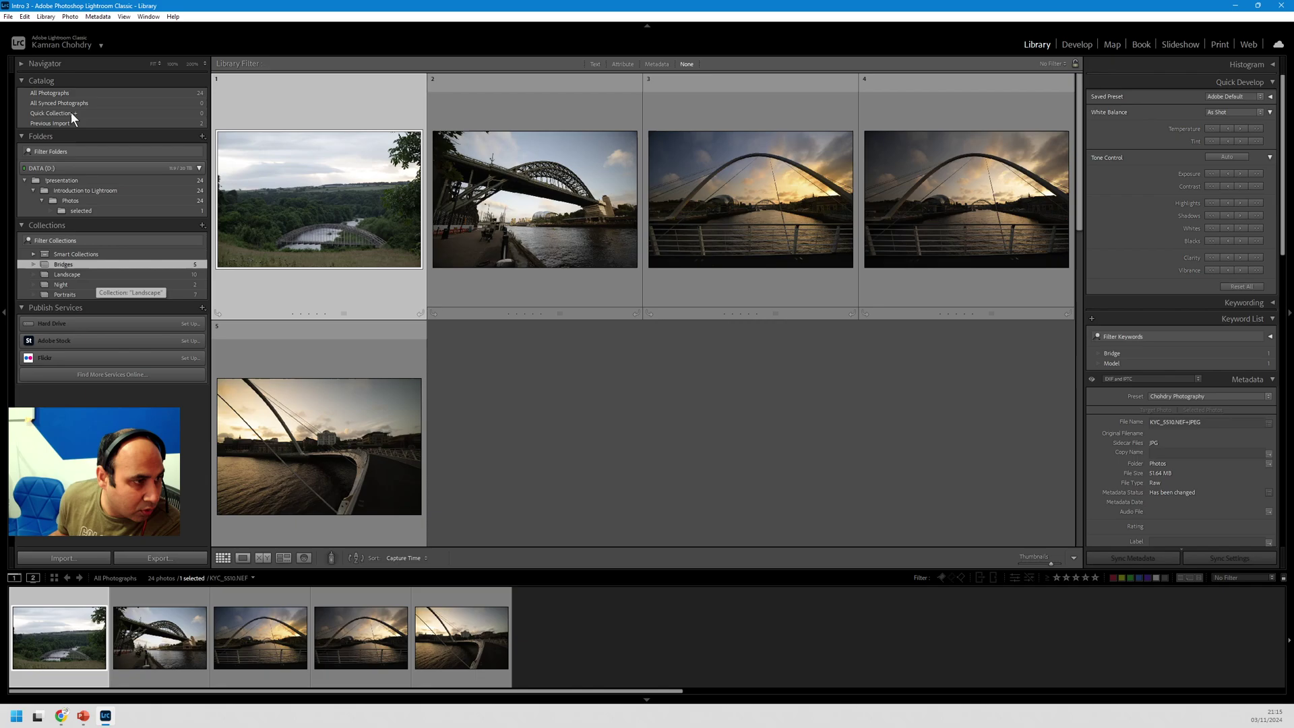
pyautogui.click(66, 92)
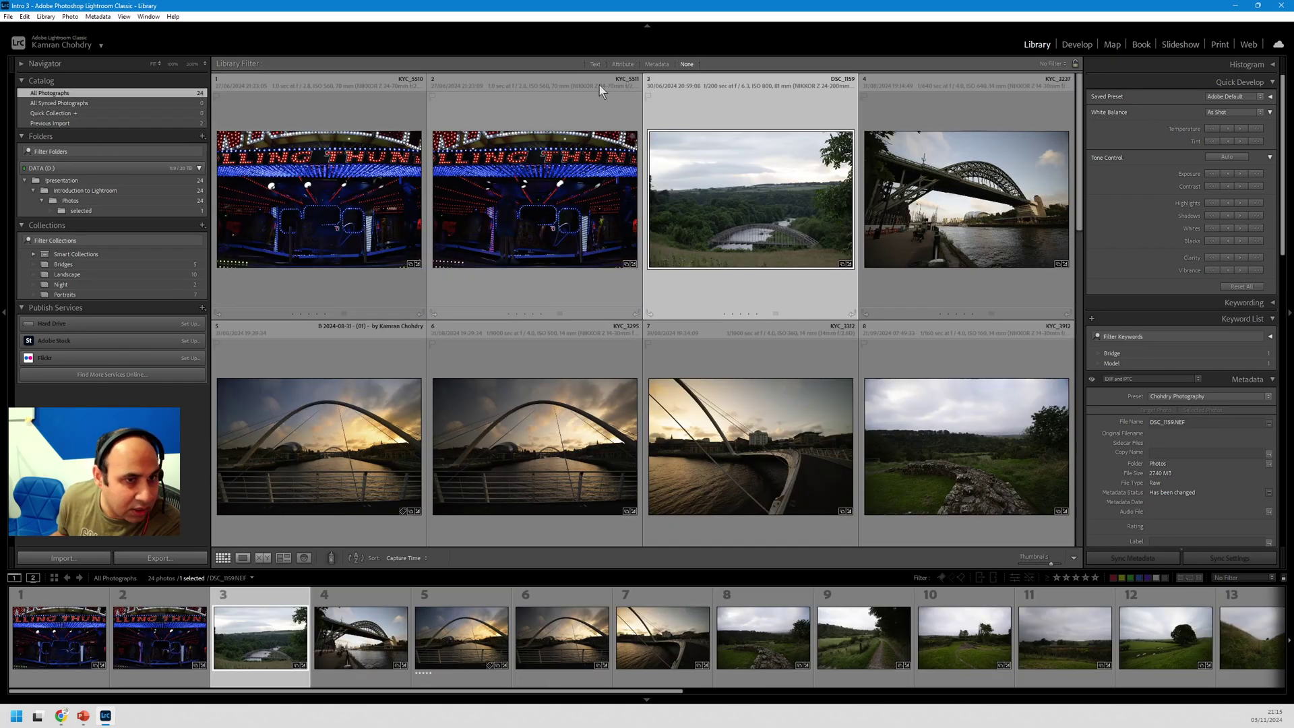
# Step: Filter all photographs by metadata date for June, August and September 2024 in turn
pyautogui.click(657, 65)
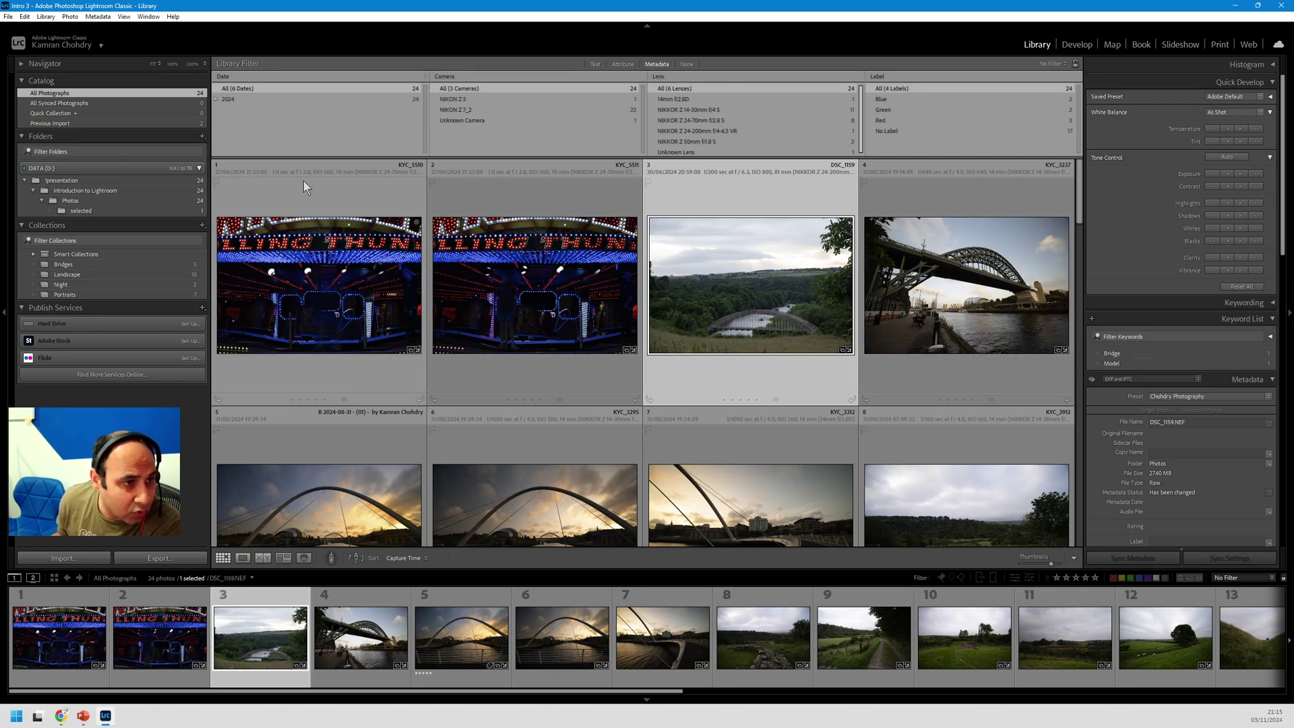
pyautogui.click(217, 97)
pyautogui.click(245, 110)
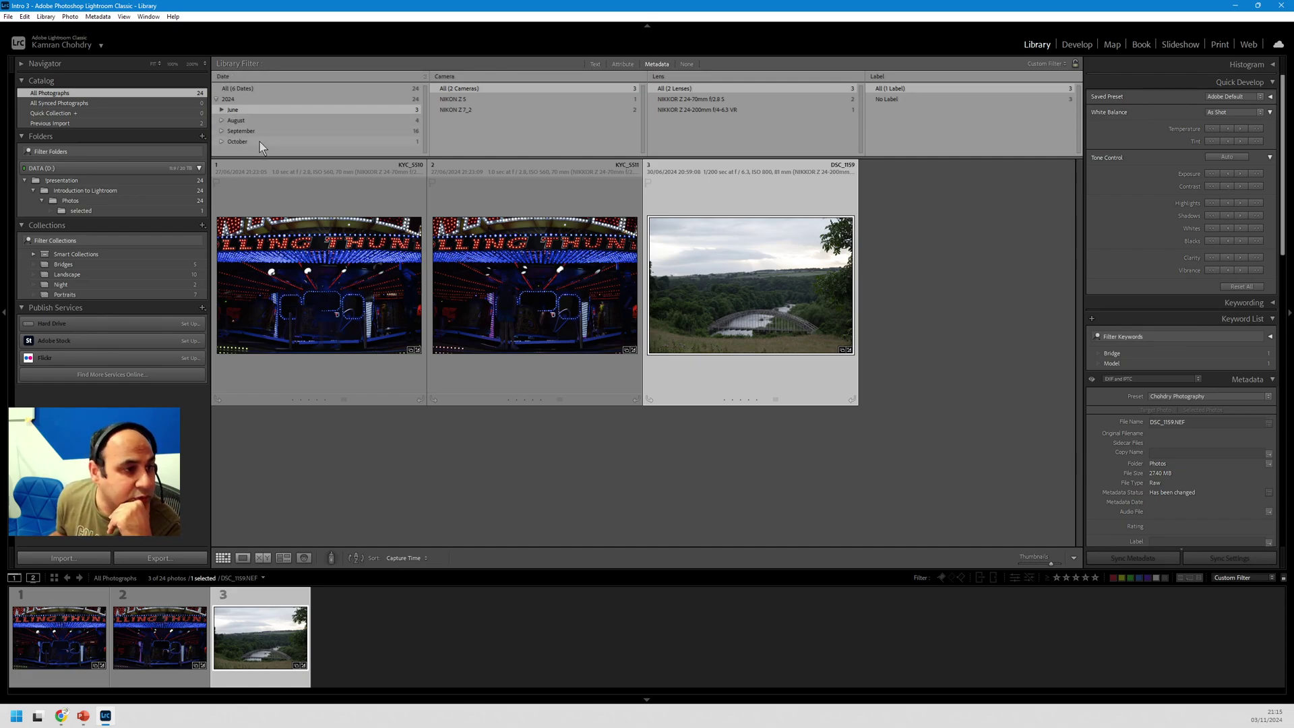
pyautogui.click(253, 121)
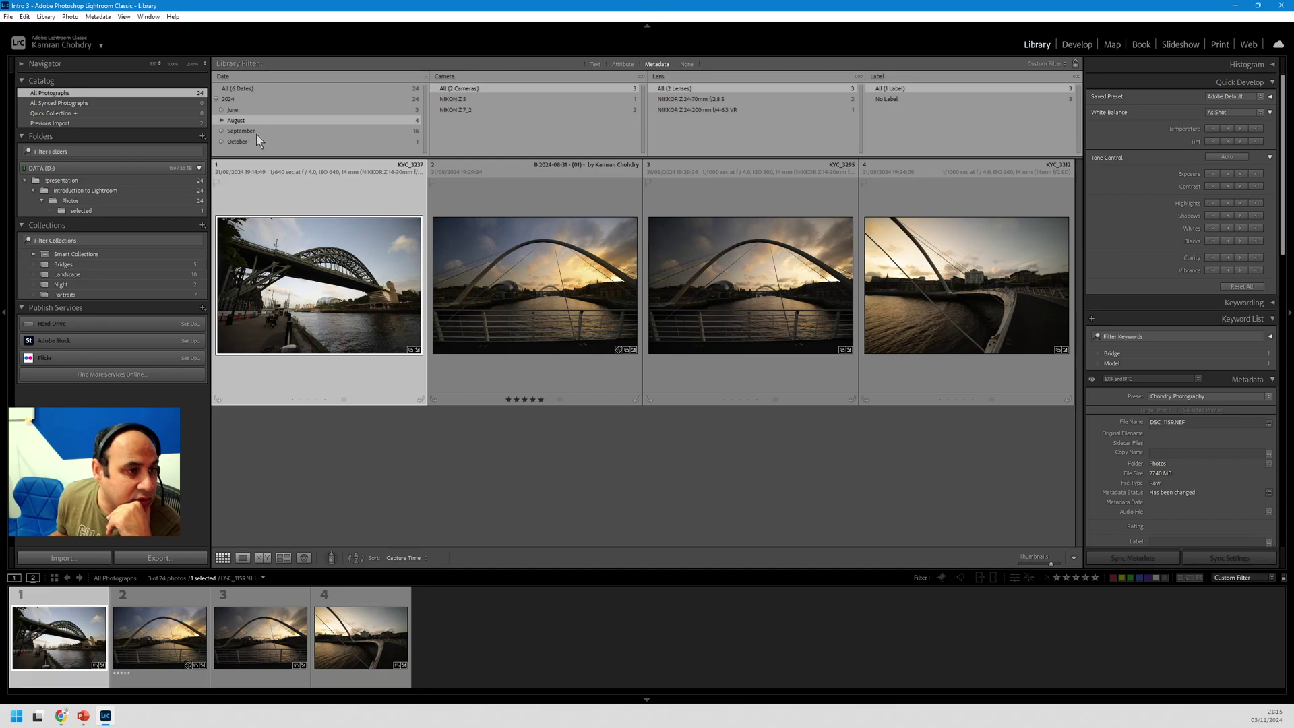
pyautogui.click(254, 132)
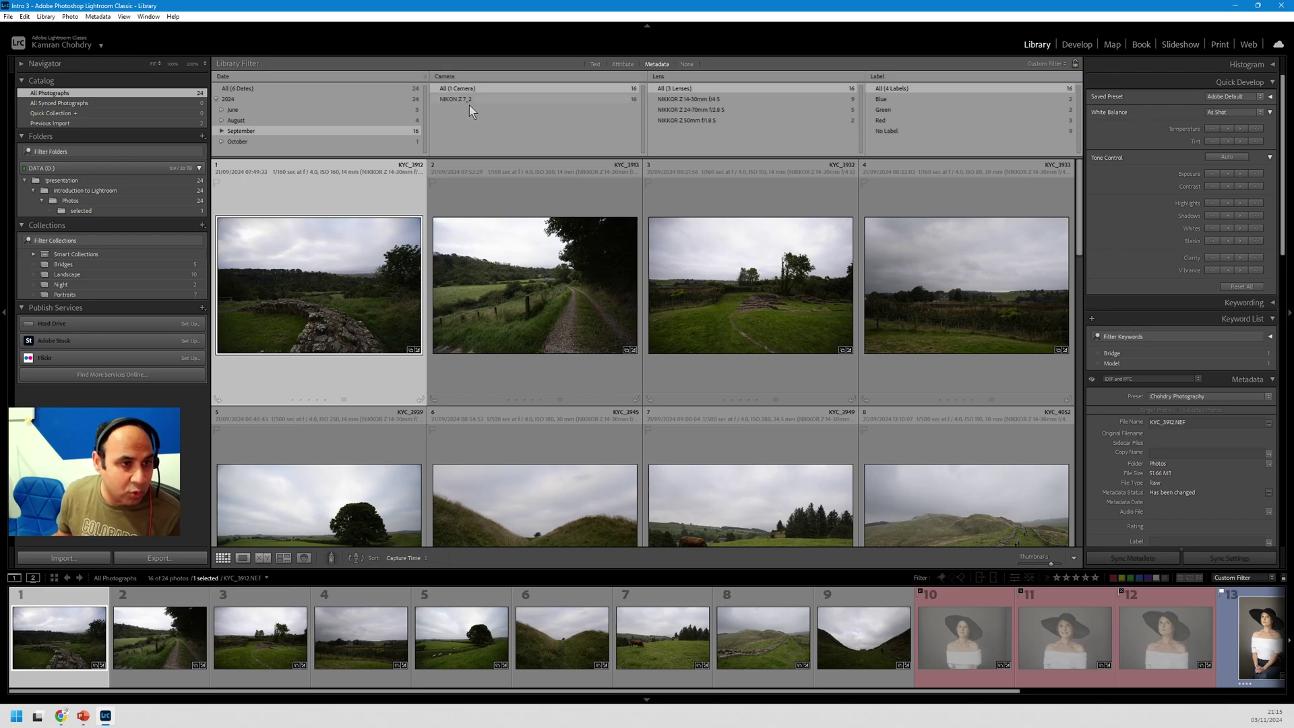
# Step: Look through the September photos and narrow them to those taken with the NIKKOR Z 14-30mm f/4 S lens
pyautogui.scroll(-5, 787, 399)
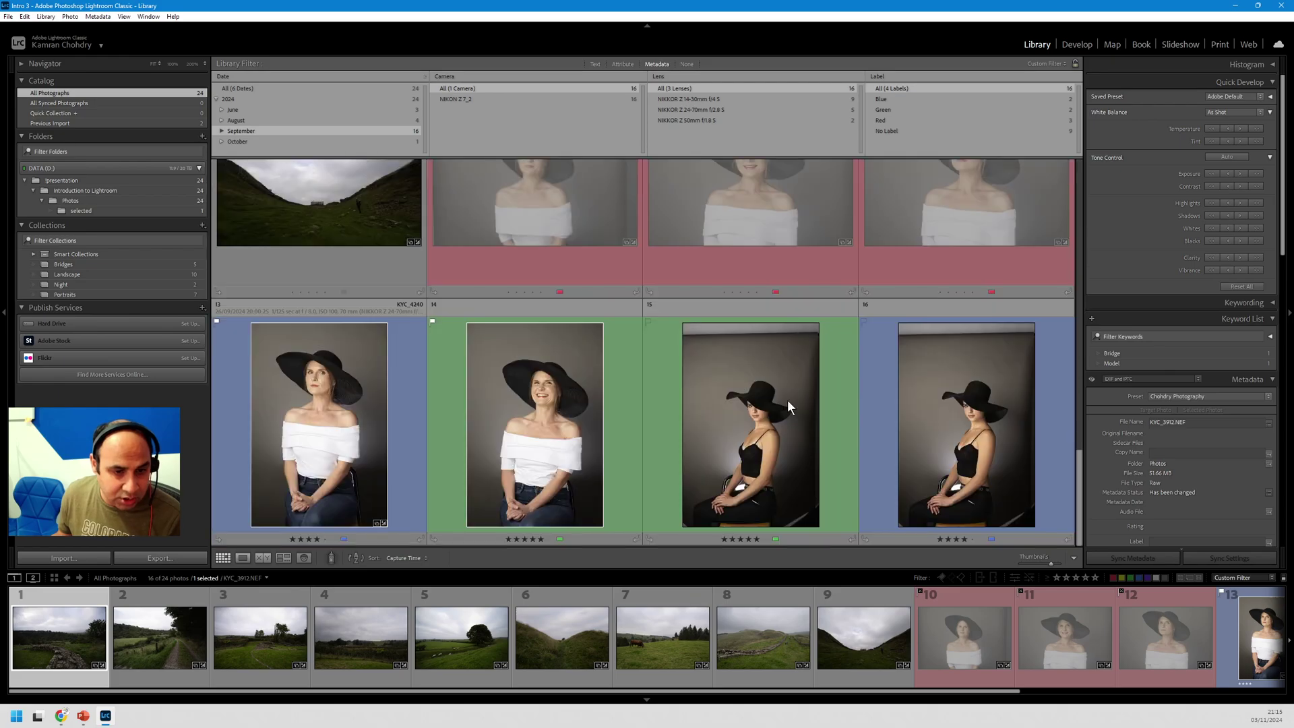
pyautogui.scroll(5, 796, 402)
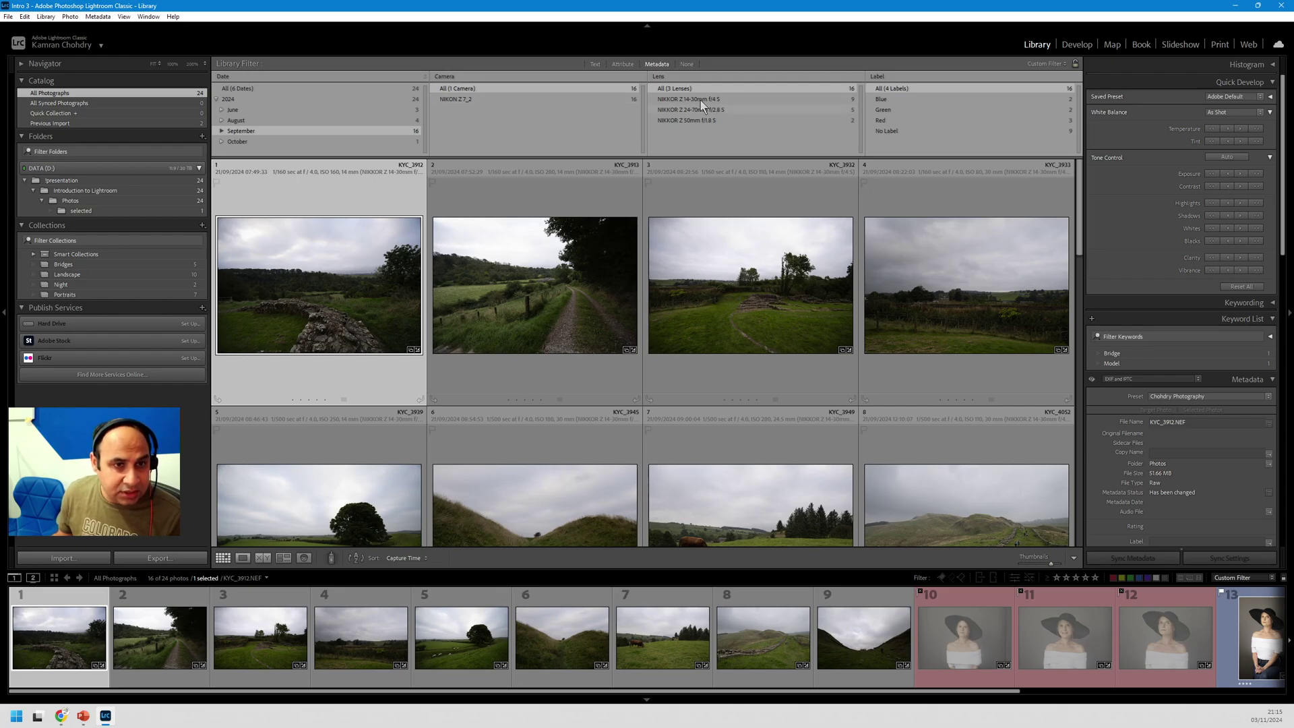
pyautogui.click(725, 99)
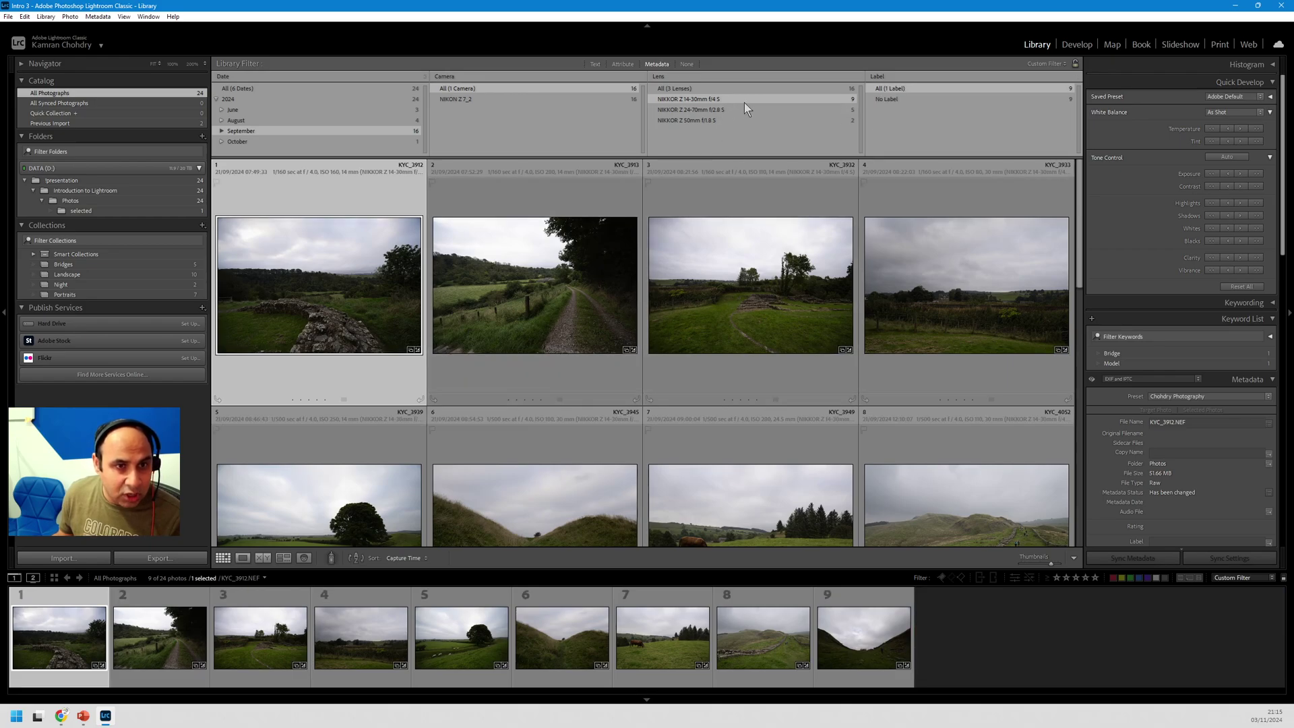
pyautogui.scroll(-4, 629, 306)
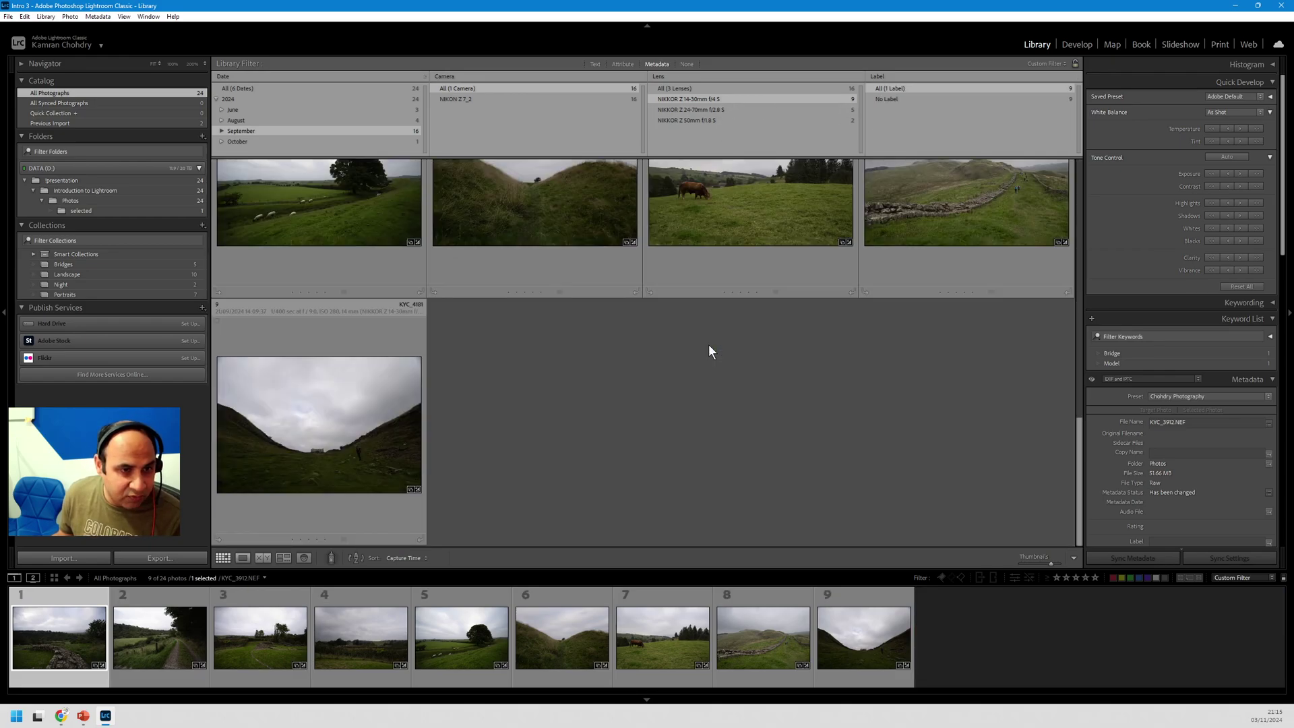
# Step: Filter the September photos by the NIKKOR Z 24-70mm f/2.8 S and NIKKOR Z 50mm f/1.8 S lenses in turn, and show all lenses again
pyautogui.scroll(4, 705, 348)
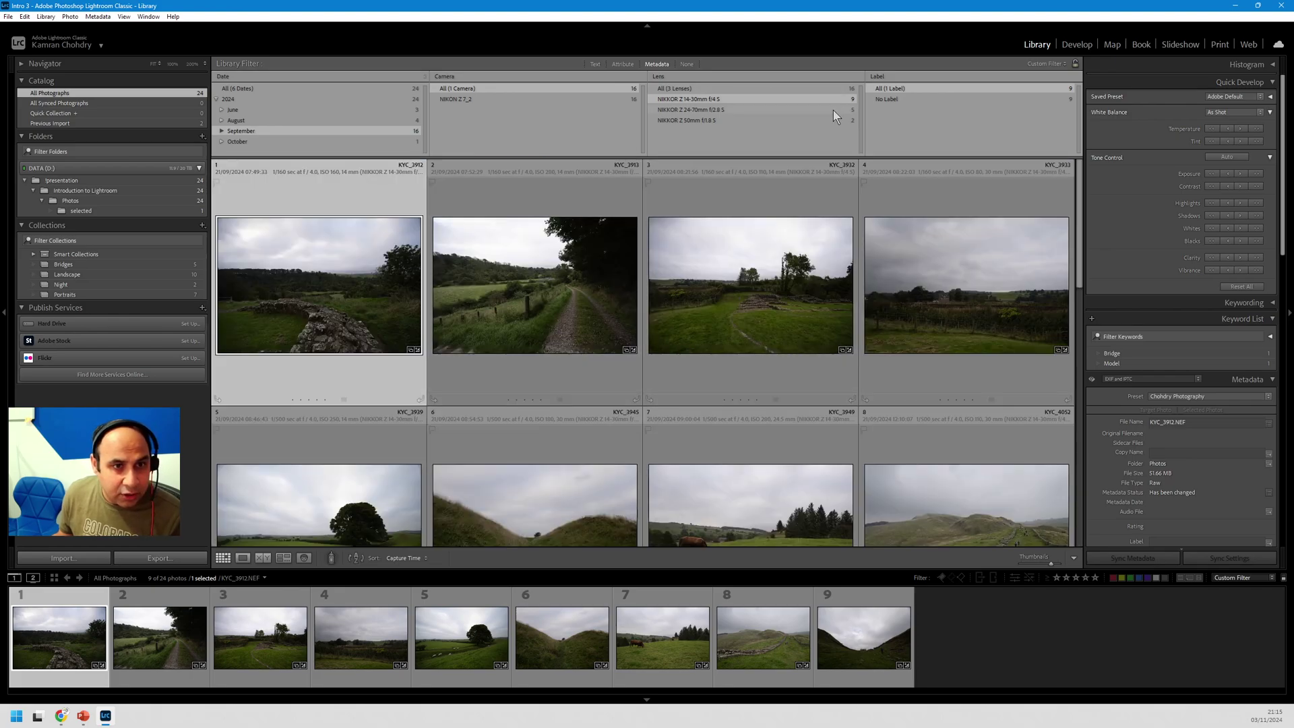
pyautogui.click(705, 110)
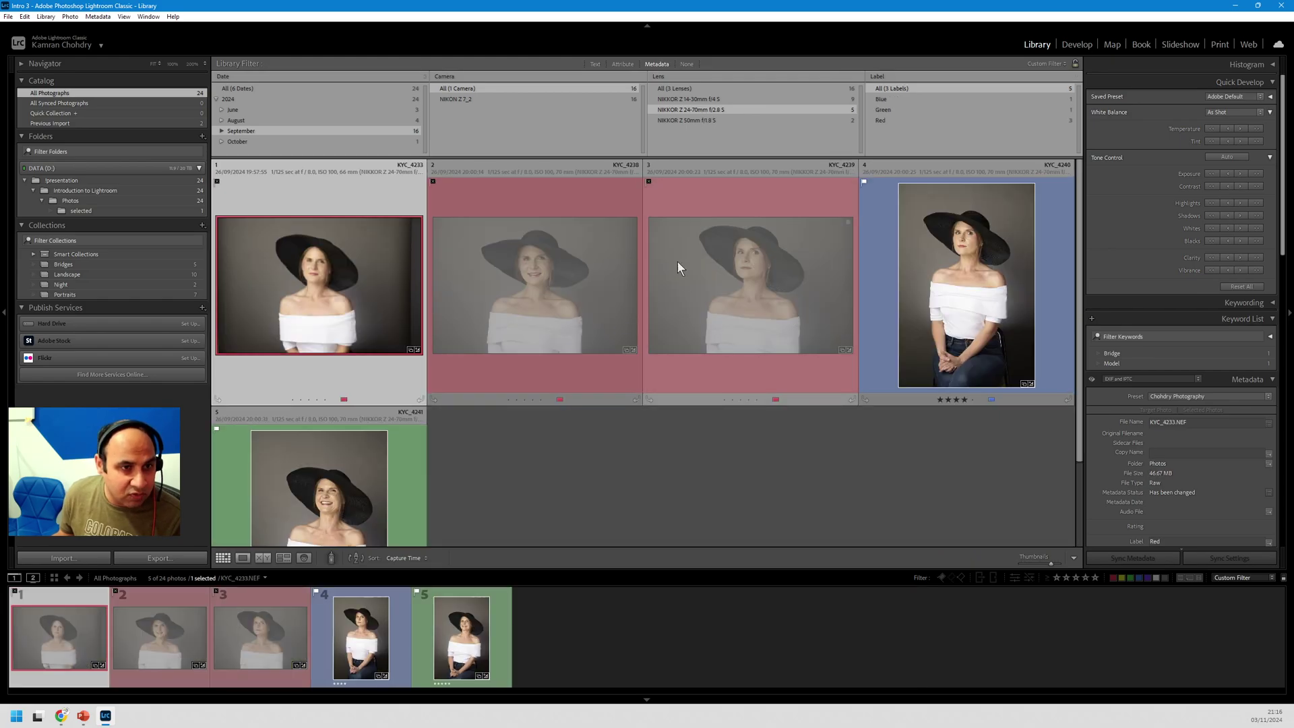
pyautogui.click(694, 121)
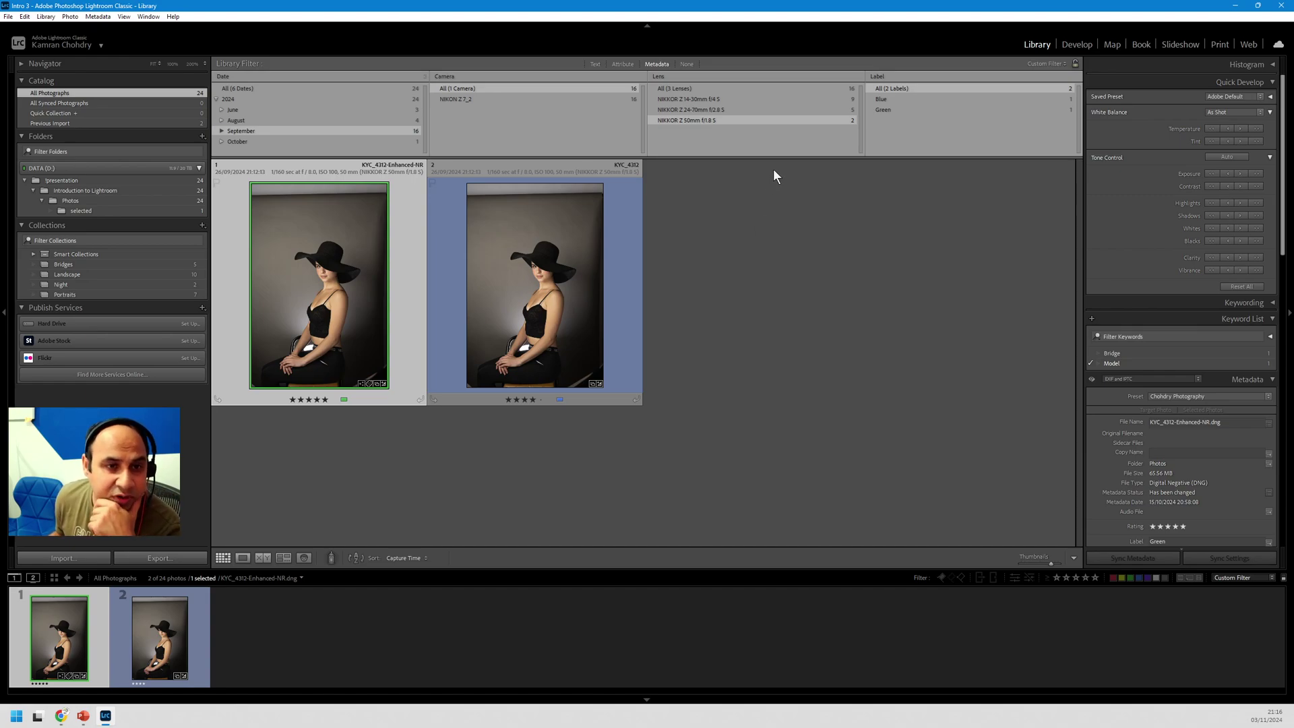
pyautogui.click(693, 88)
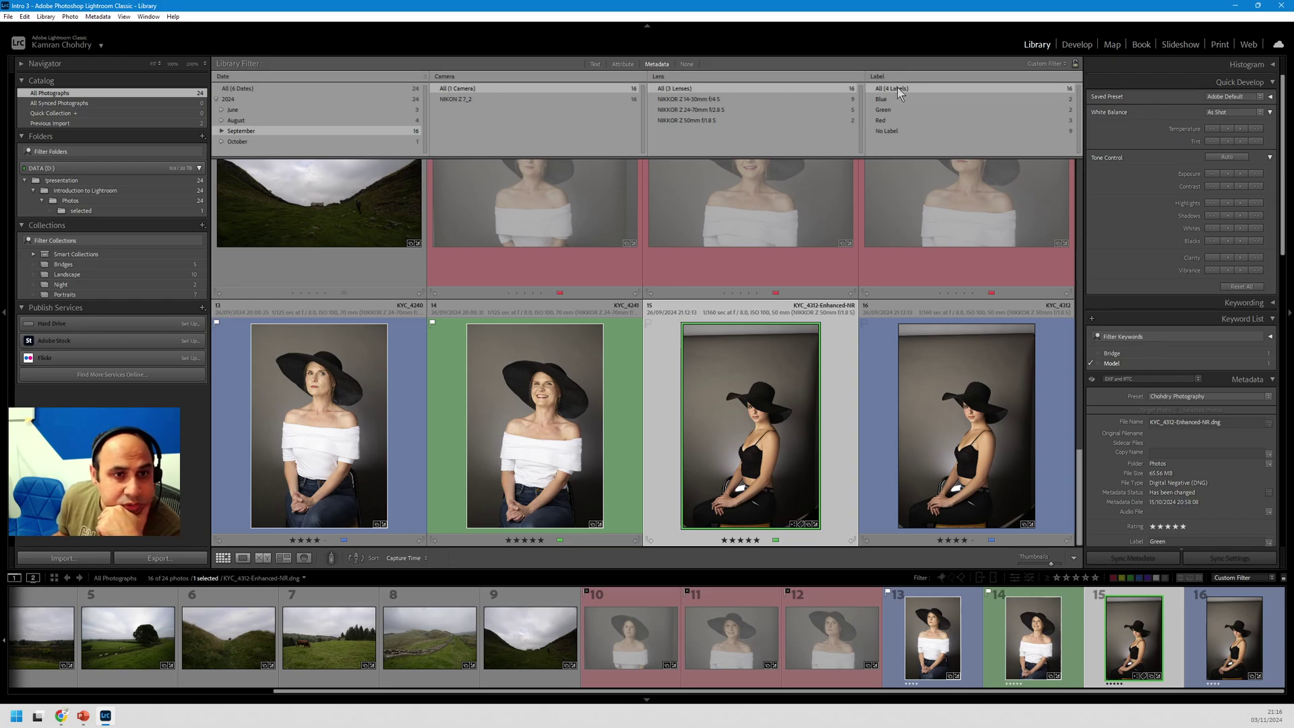
# Step: Replace the Label filter criterion with Focal Length and filter the September photos by 14 mm and 30 mm in turn
pyautogui.click(877, 76)
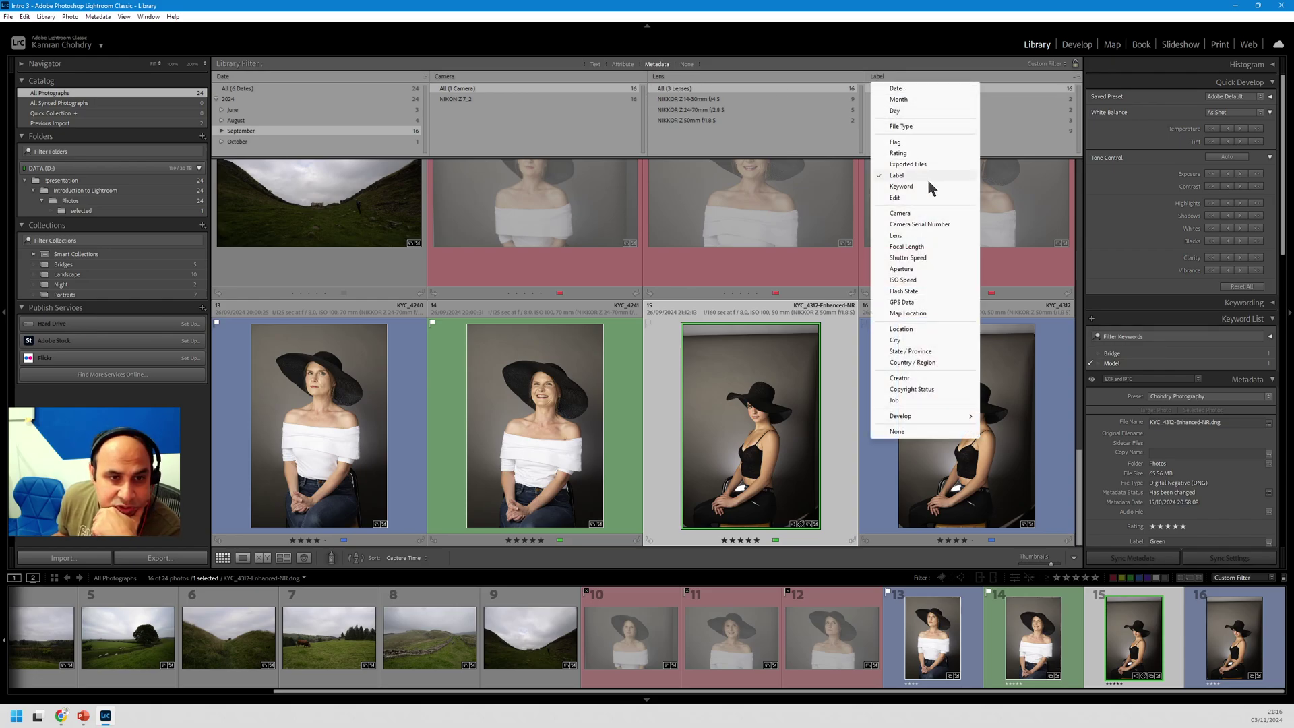
pyautogui.click(917, 247)
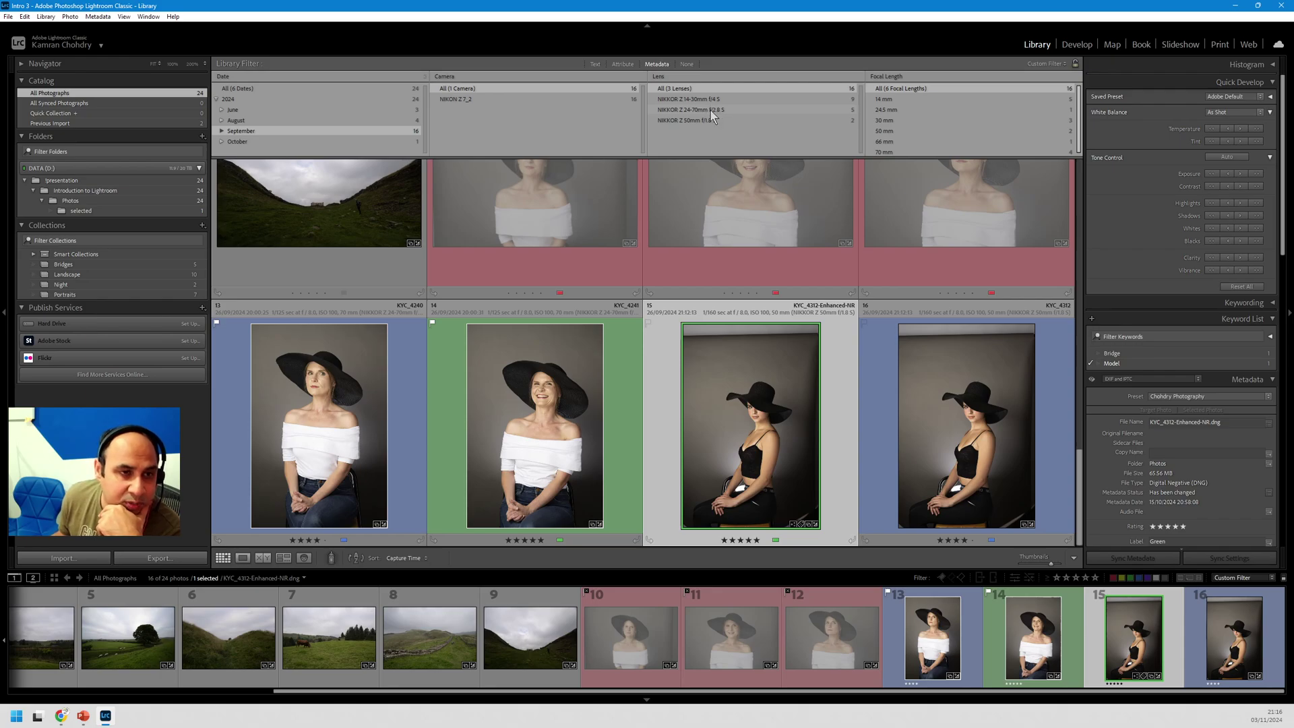
pyautogui.click(911, 103)
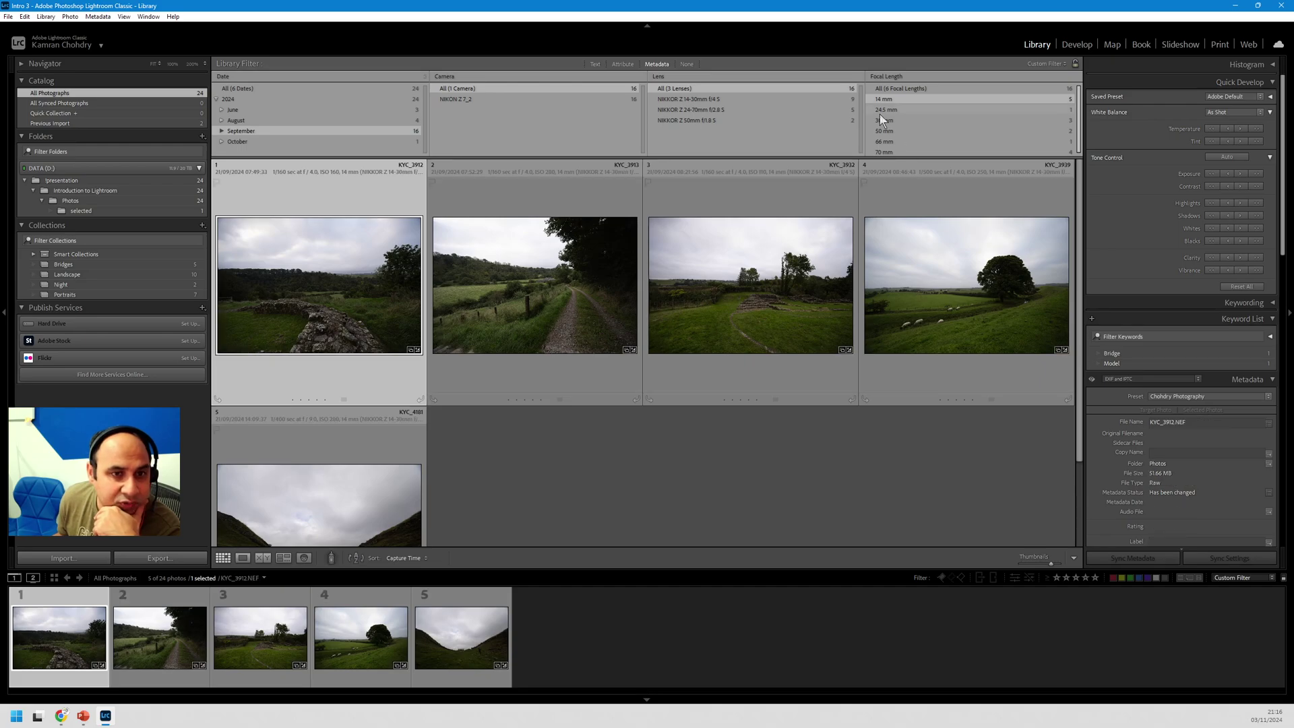
pyautogui.click(896, 120)
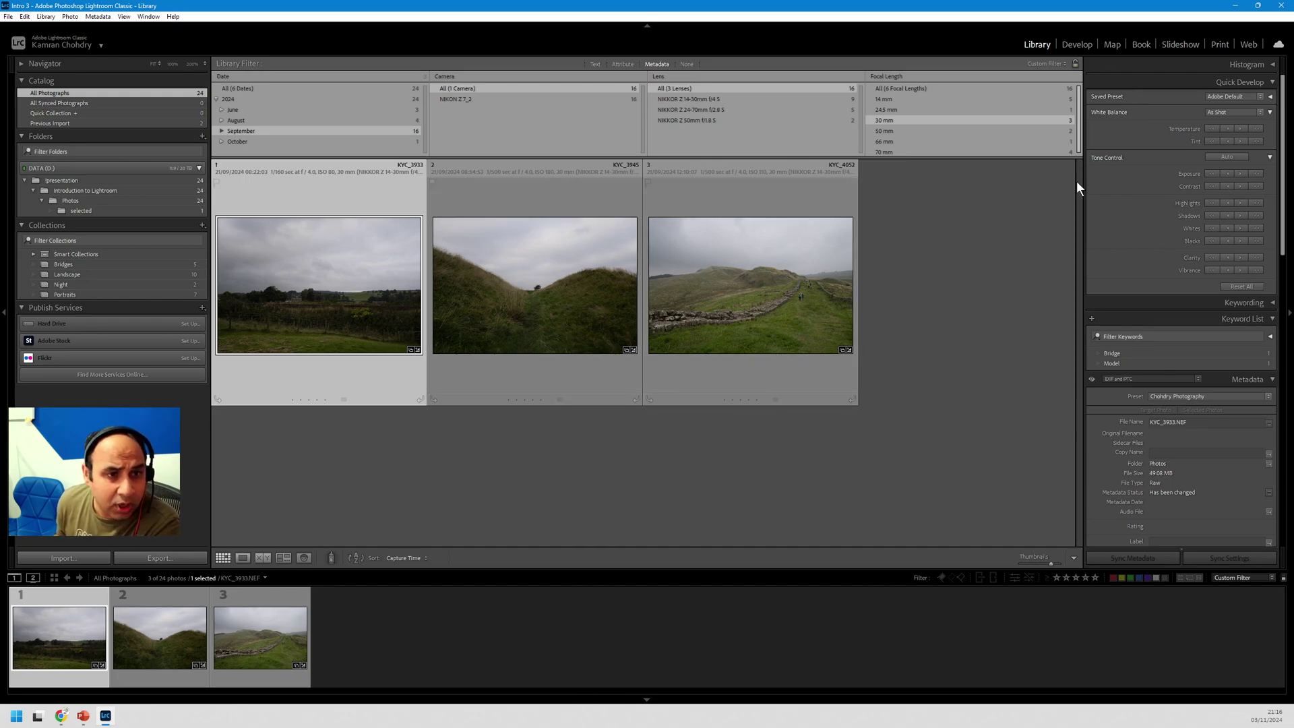
# Step: Narrow the September photos to the NIKKOR Z 24-70mm f/2.8 S lens and compare its 70 mm and 66 mm shots, ending on 70 mm
pyautogui.click(697, 110)
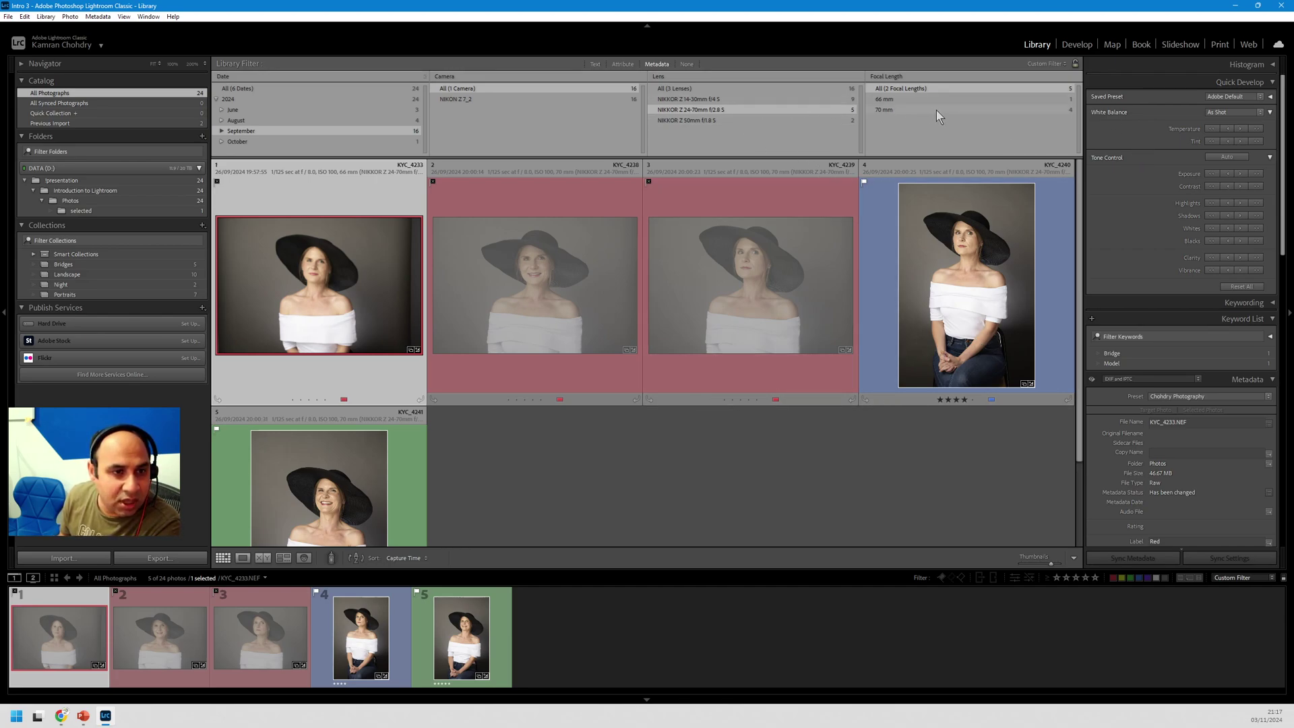
pyautogui.click(895, 109)
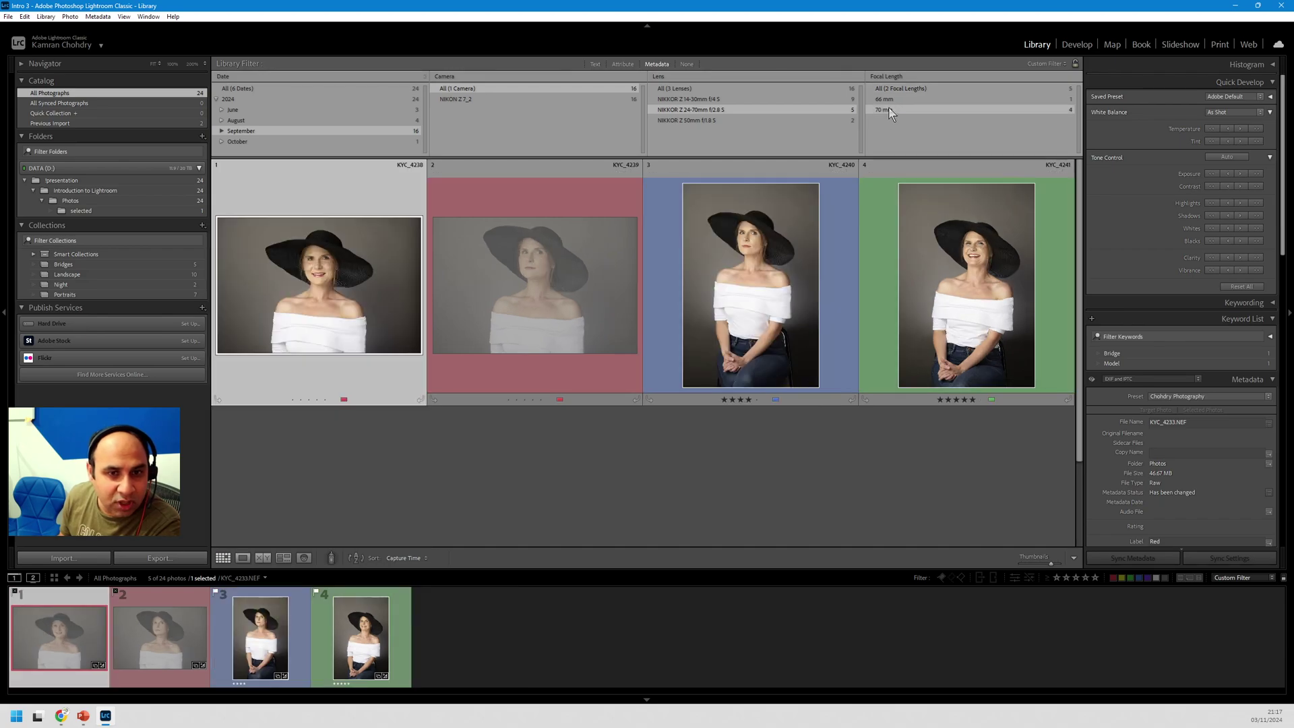
pyautogui.click(893, 101)
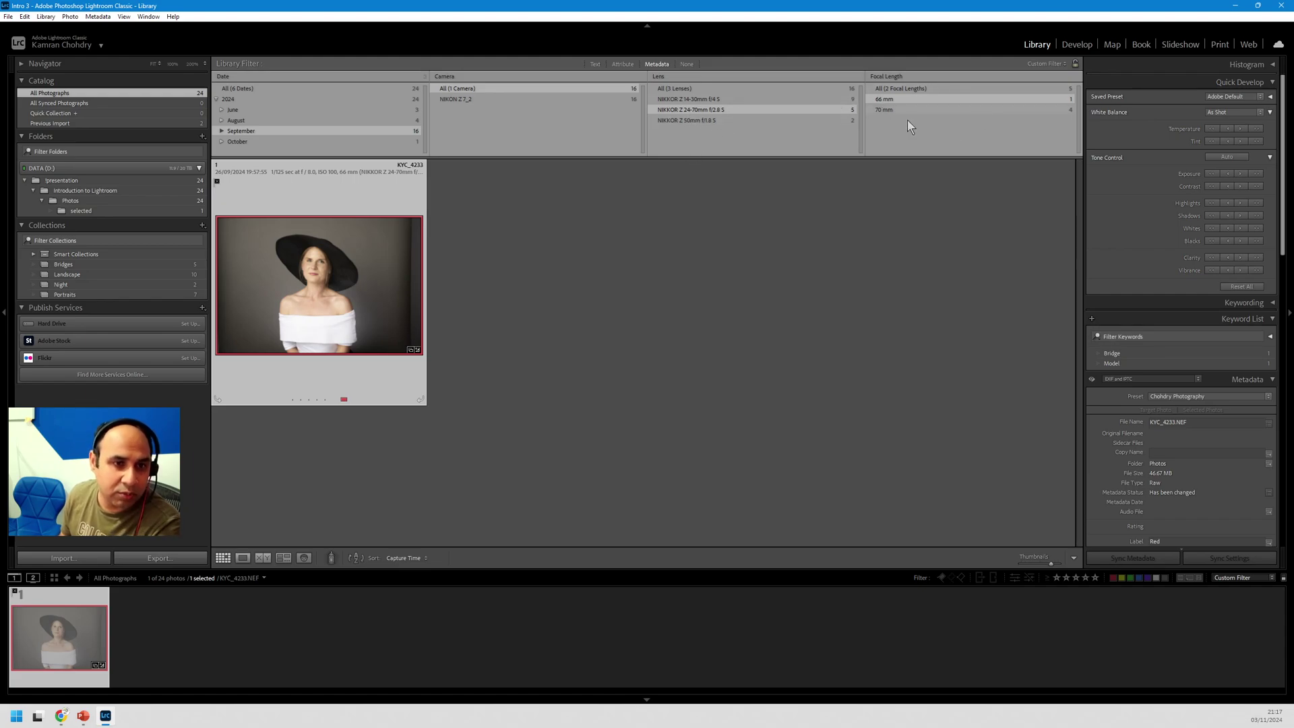
pyautogui.click(892, 109)
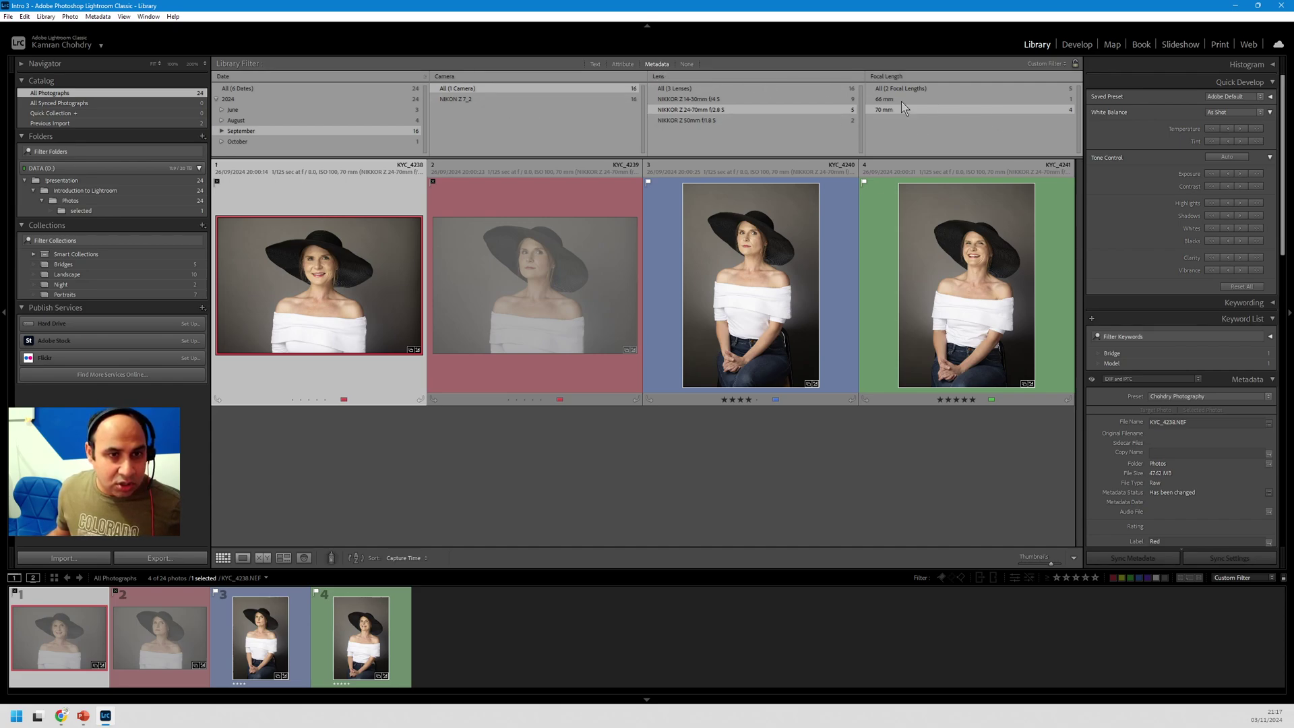
# Step: Replace the Focal Length criterion with ISO Speed, include all lenses and dates, and filter the catalog by ISO 360 and ISO 500 in turn
pyautogui.click(894, 77)
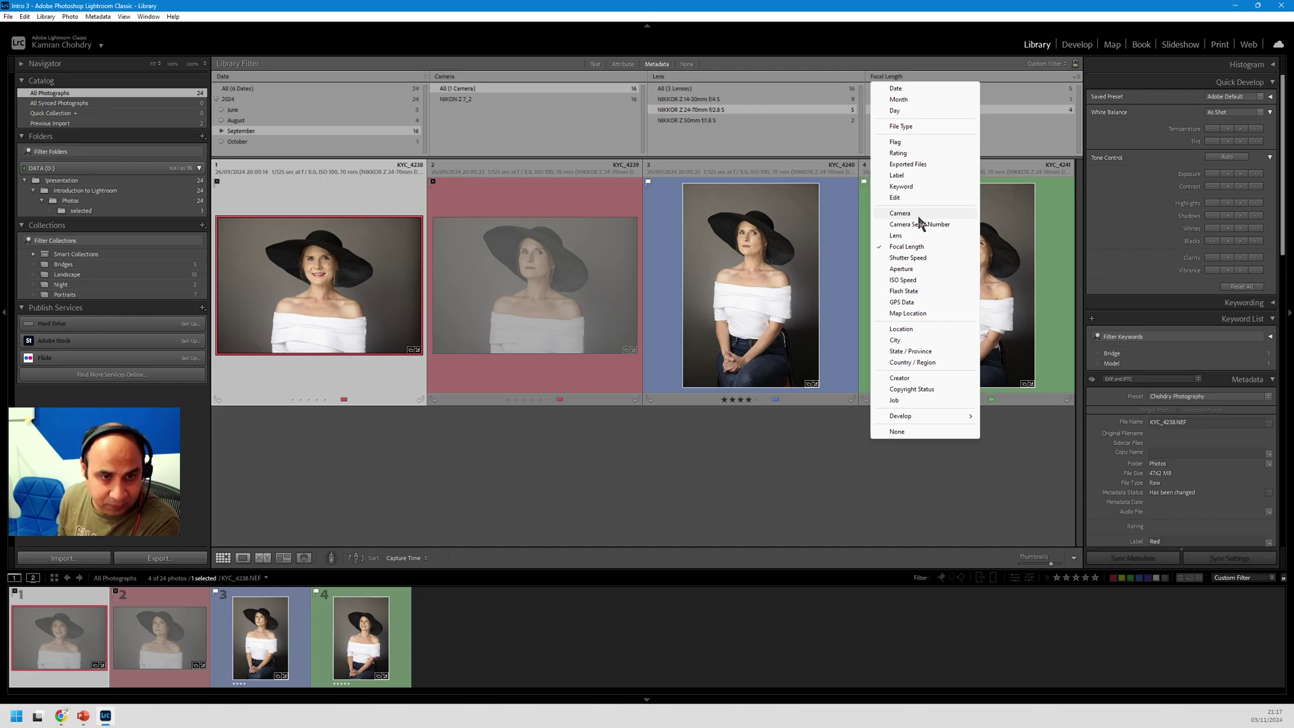
pyautogui.click(912, 280)
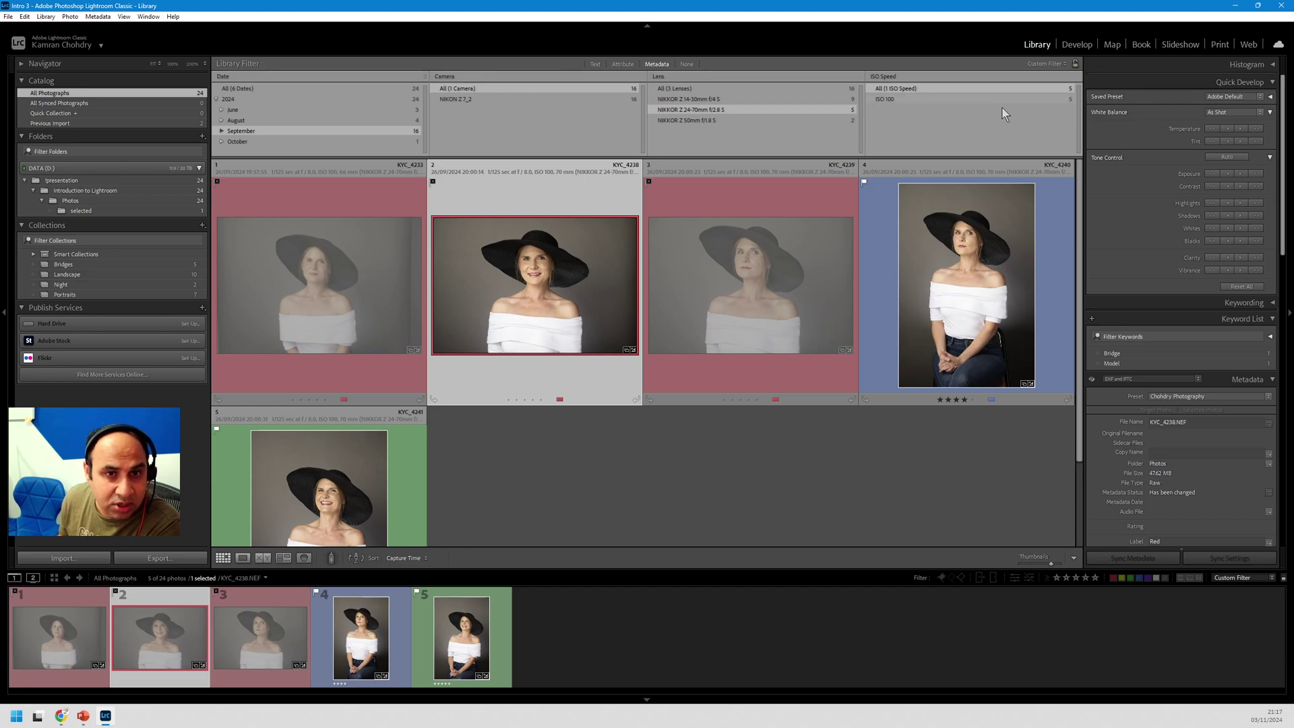
pyautogui.click(701, 88)
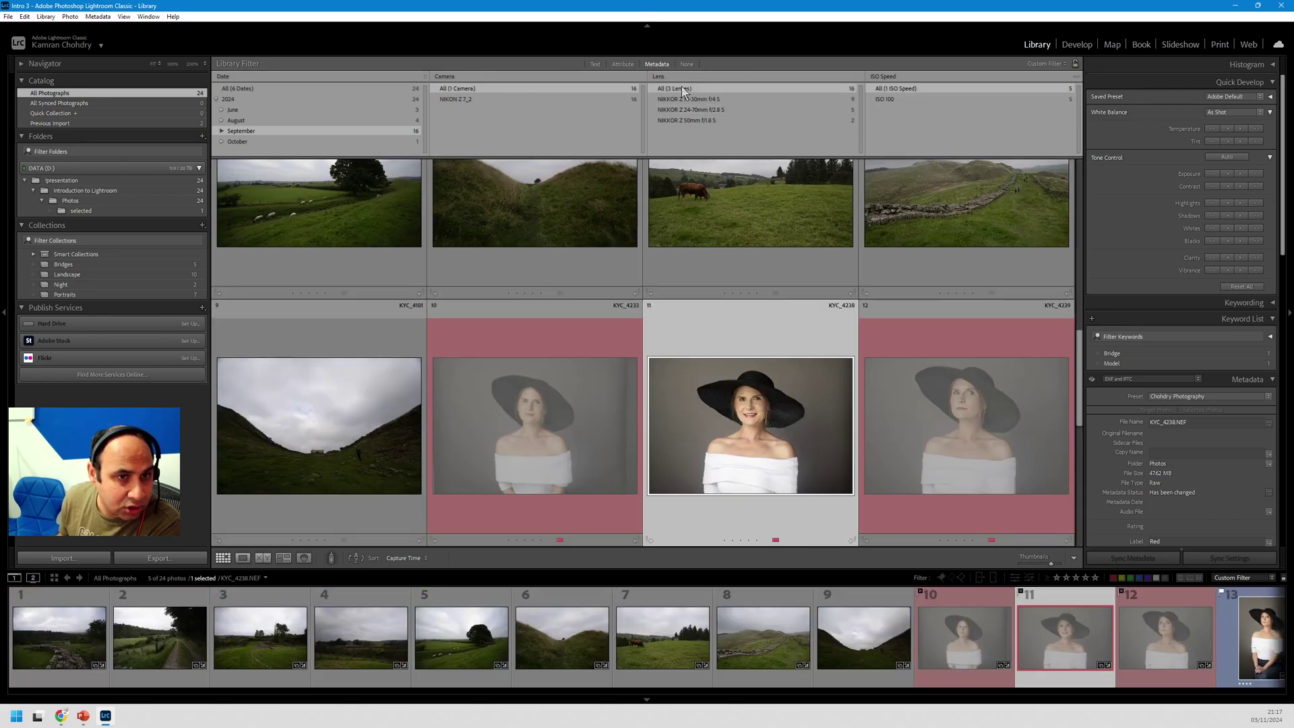
pyautogui.click(317, 91)
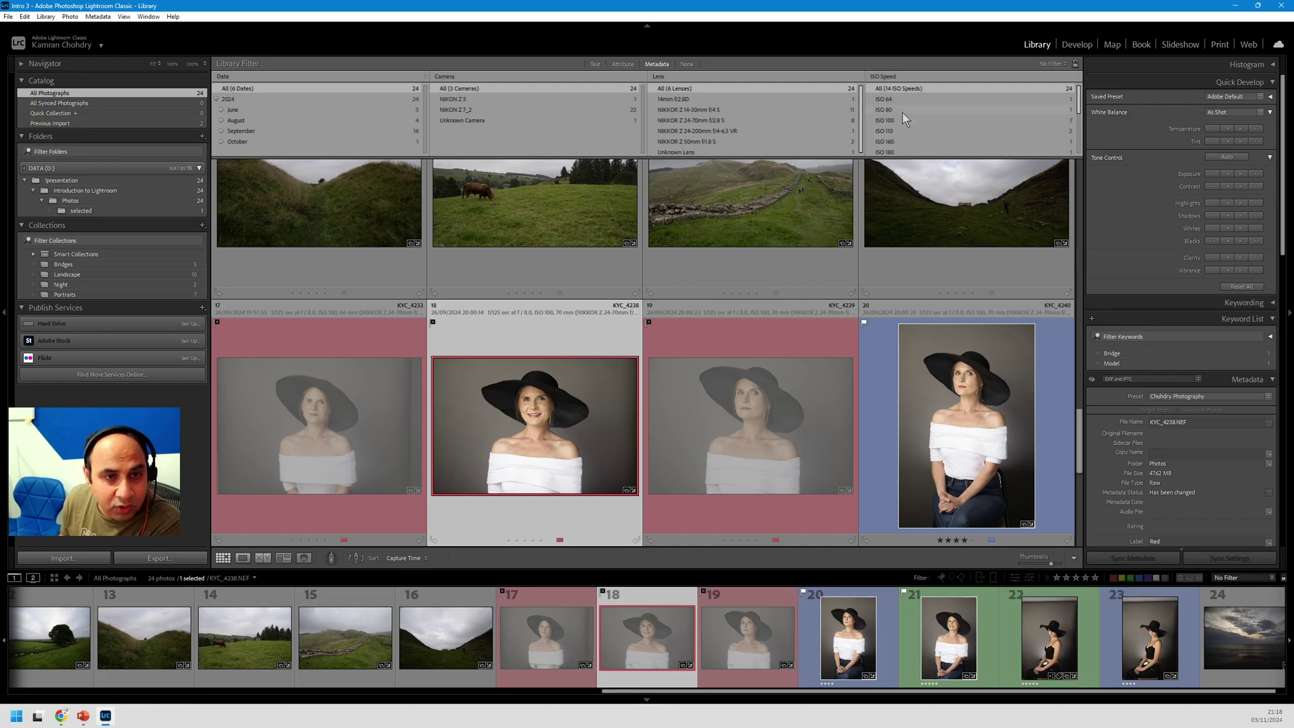
pyautogui.scroll(-3, 889, 120)
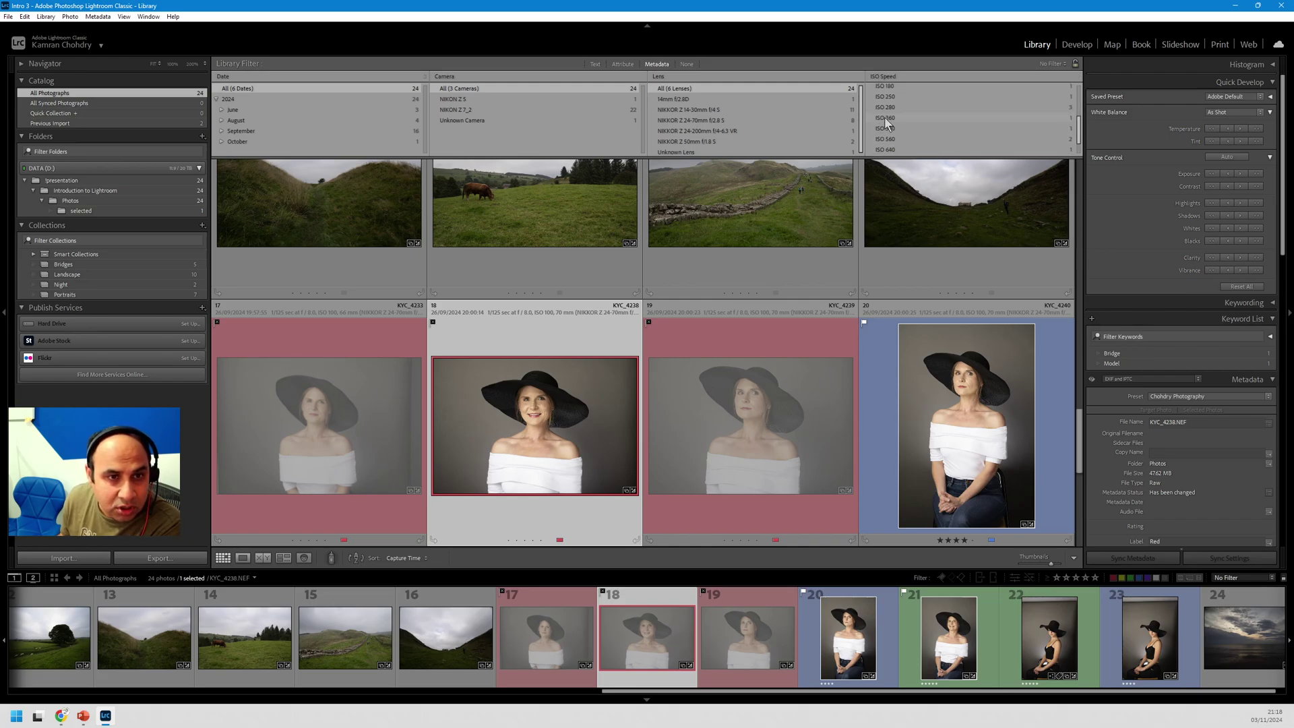
pyautogui.click(885, 119)
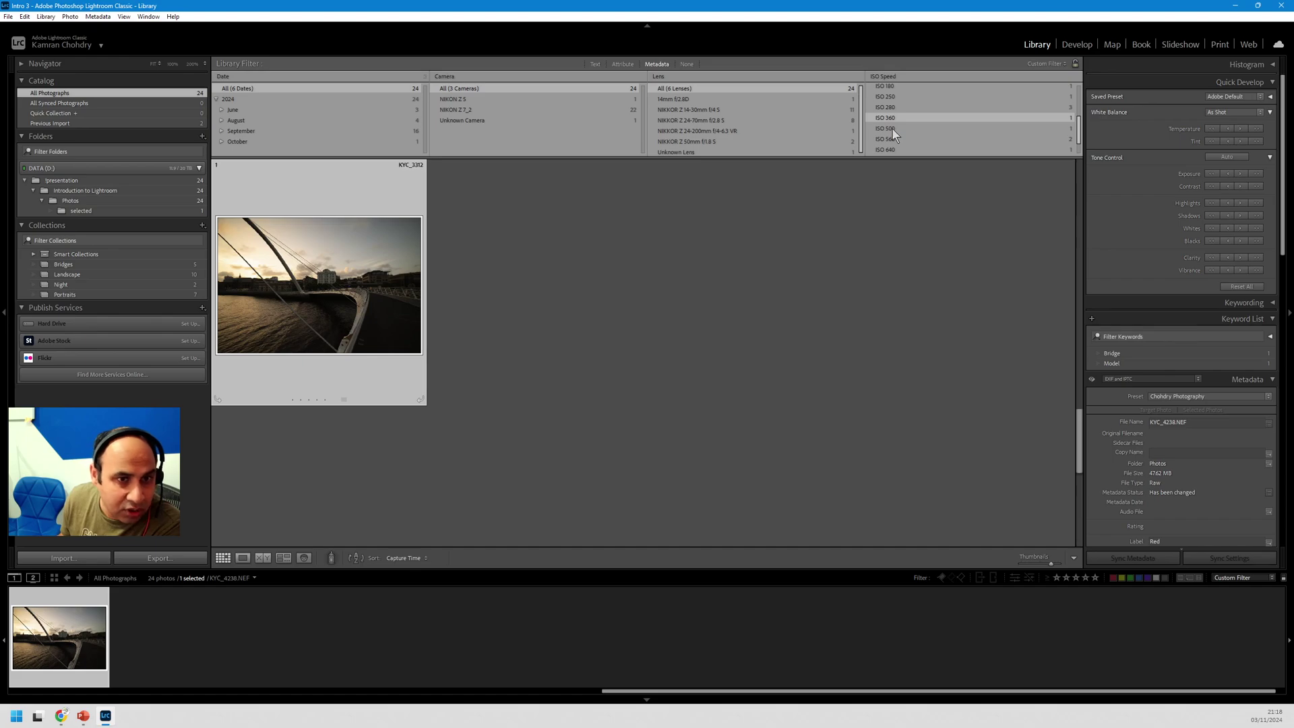
# Step: Look over the other available metadata filter criteria, including the Develop ones, keeping ISO Speed as the criterion
pyautogui.click(889, 75)
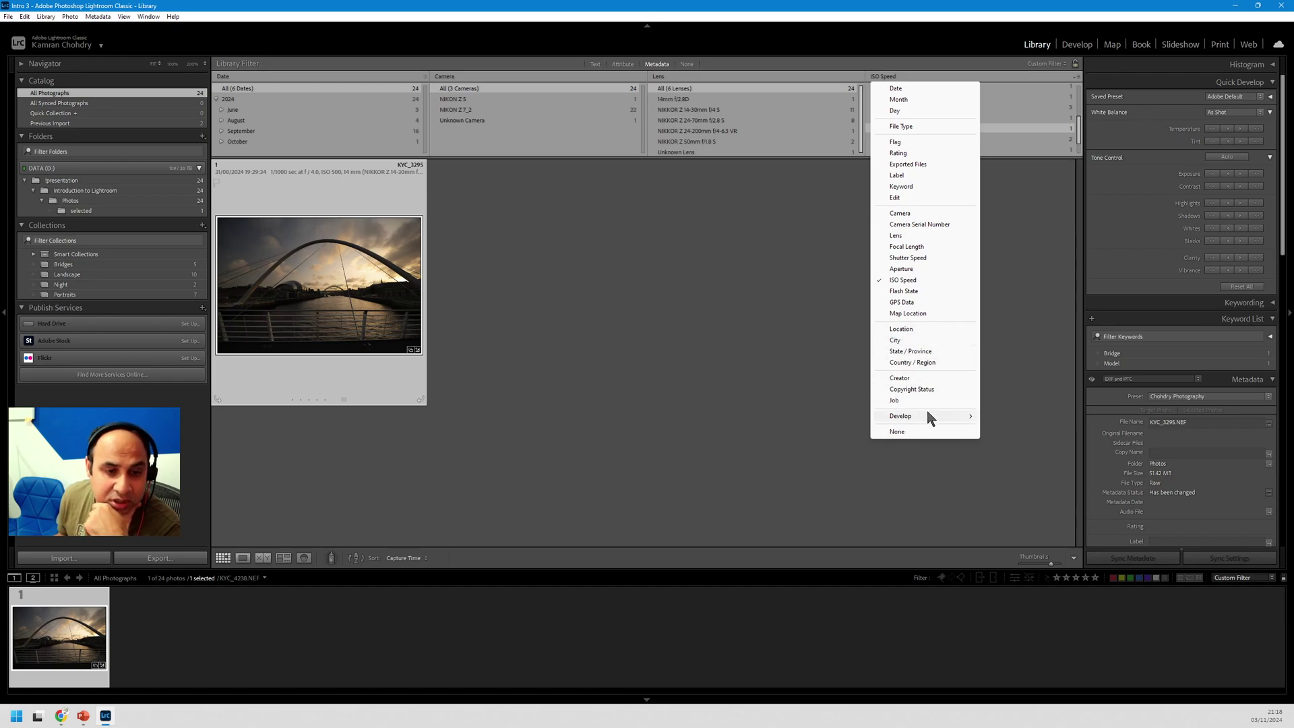
pyautogui.moveTo(921, 420)
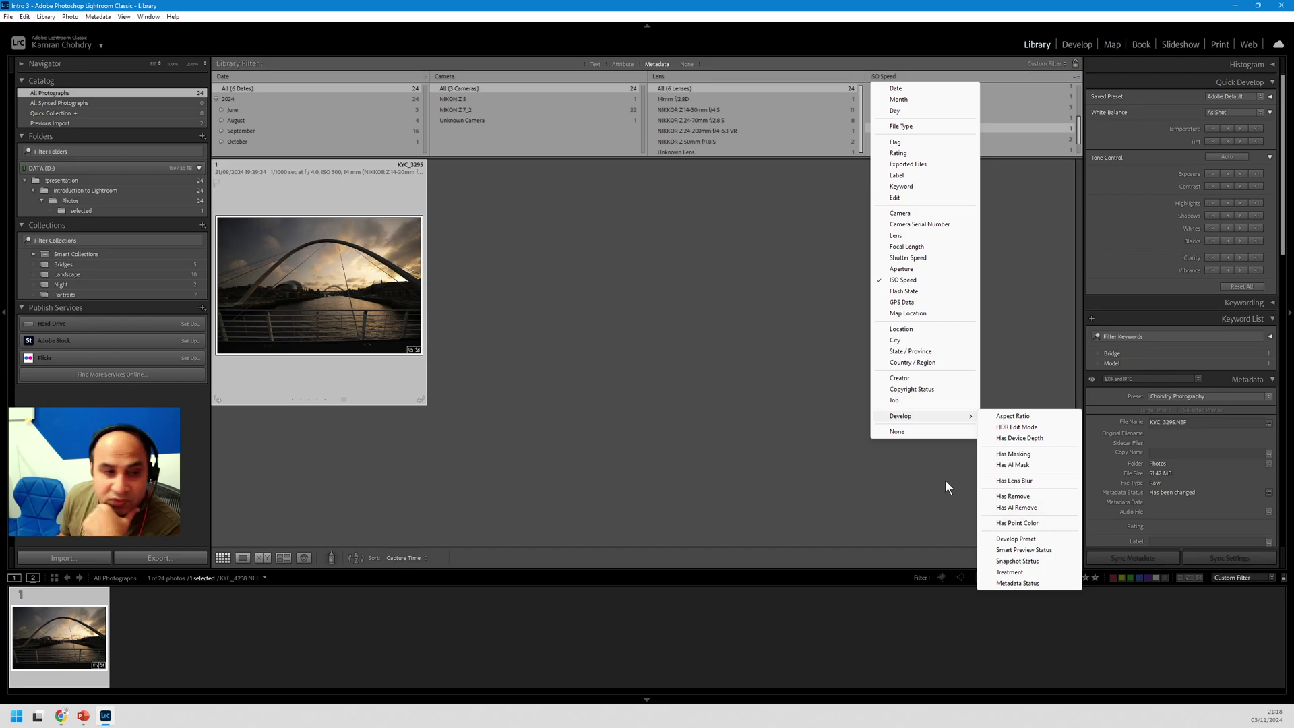
pyautogui.click(784, 342)
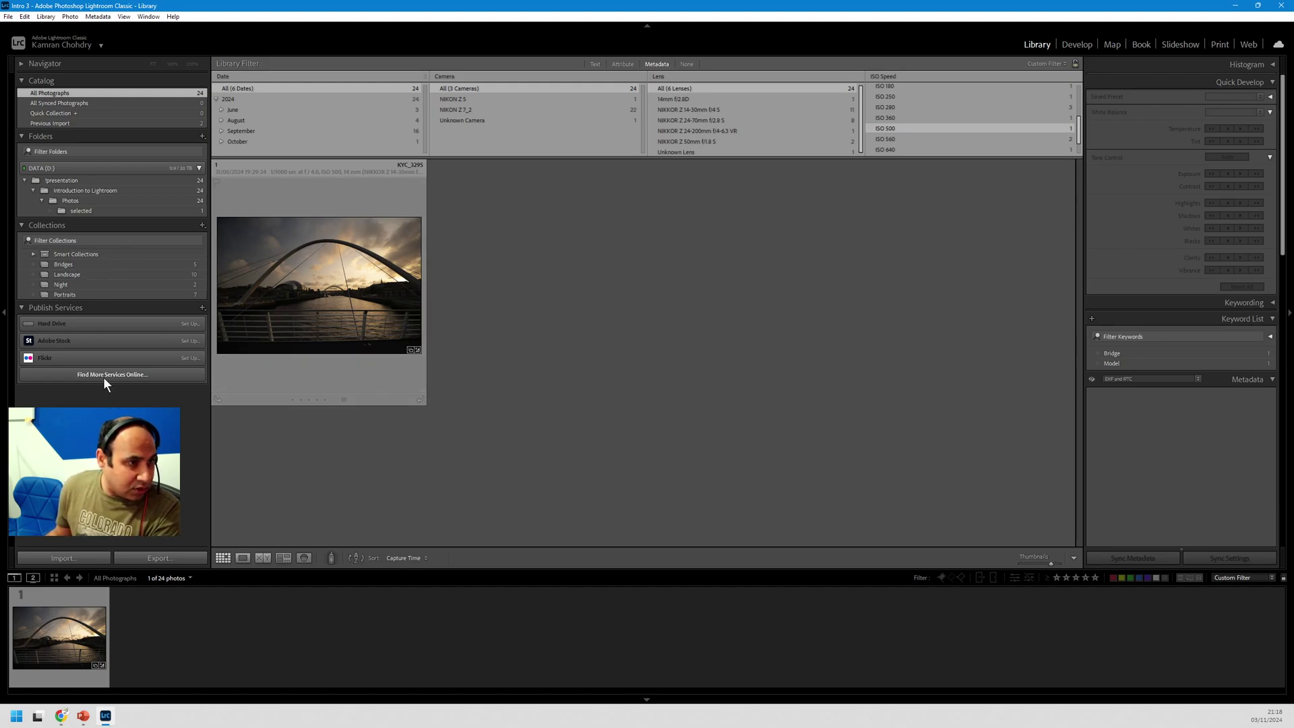
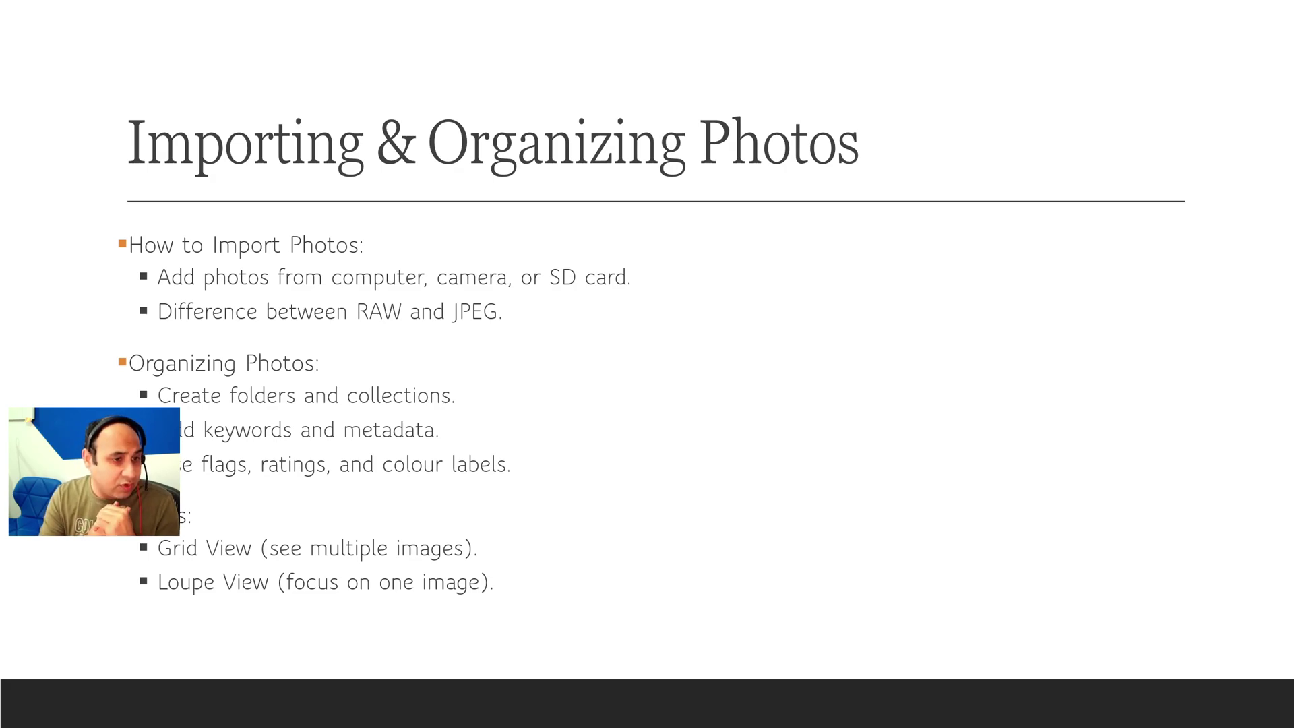
pyautogui.hotkey('alt', 'Tab')
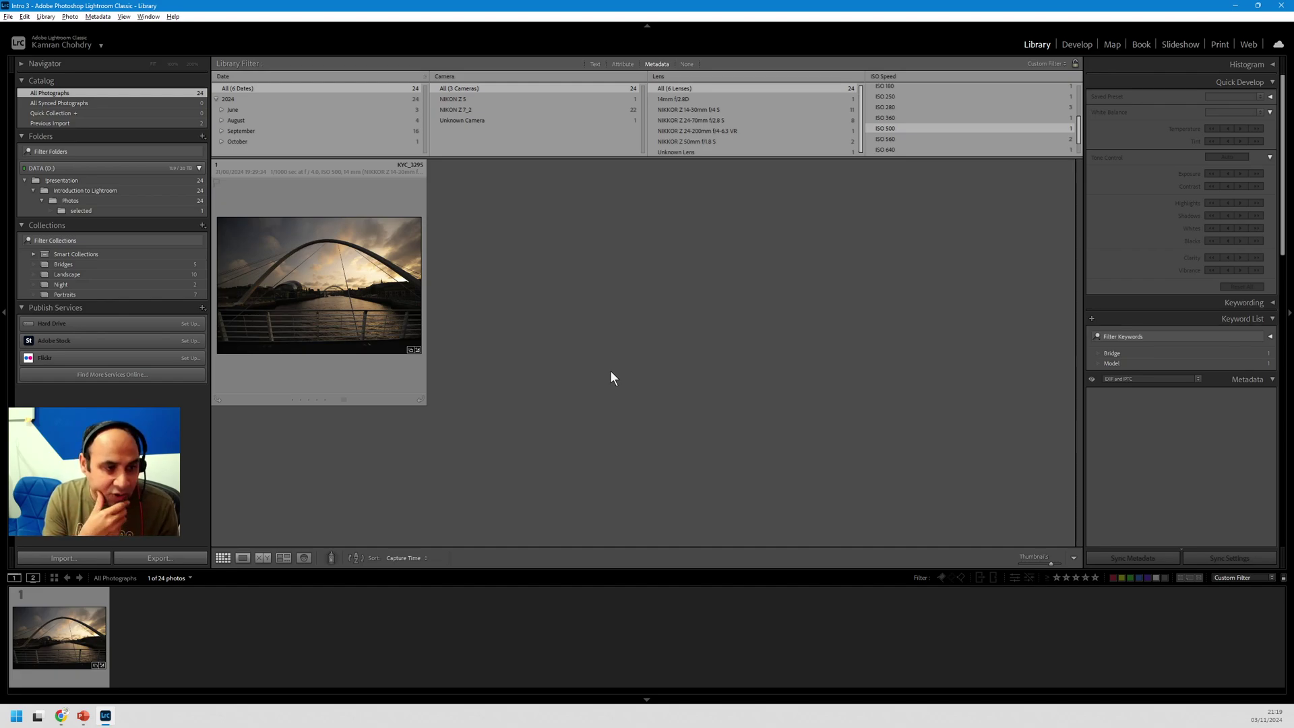
pyautogui.hotkey('alt', 'Tab')
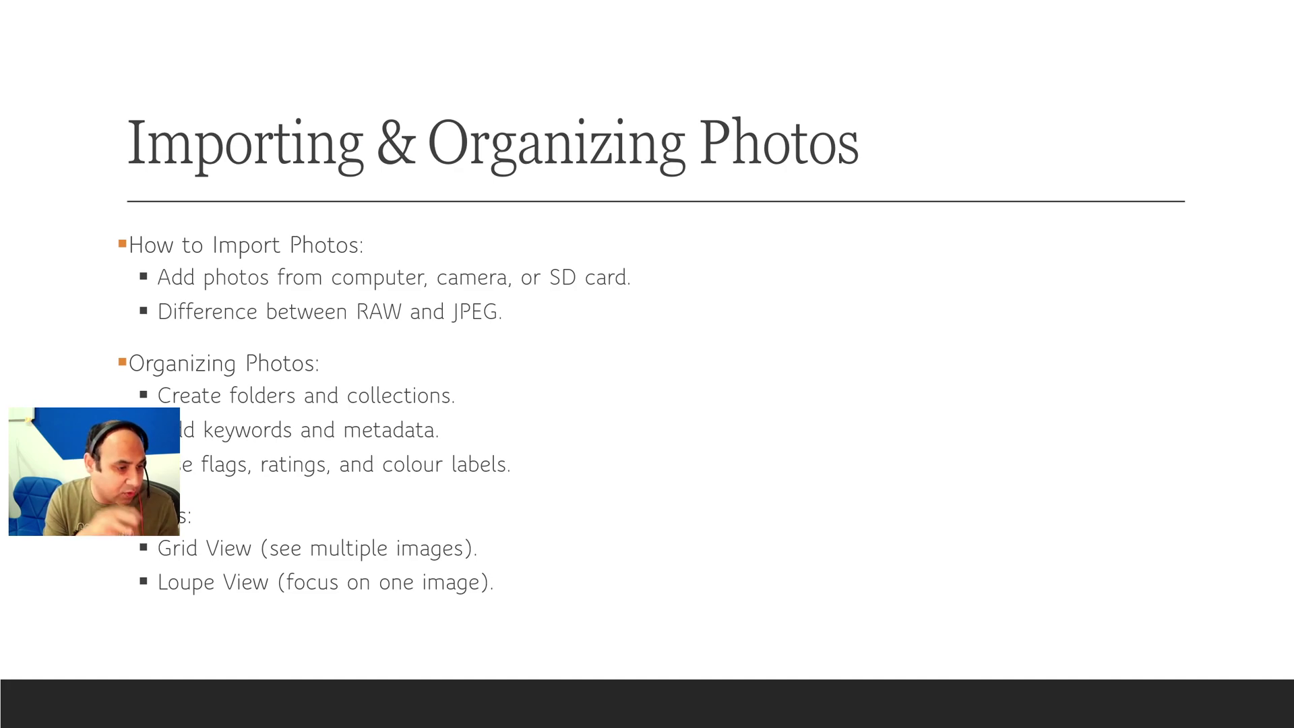
# Step: Switch back to Lightroom Classic, show the contents of the Photos folder, and select only its first fairground photo
pyautogui.hotkey('alt', 'Tab')
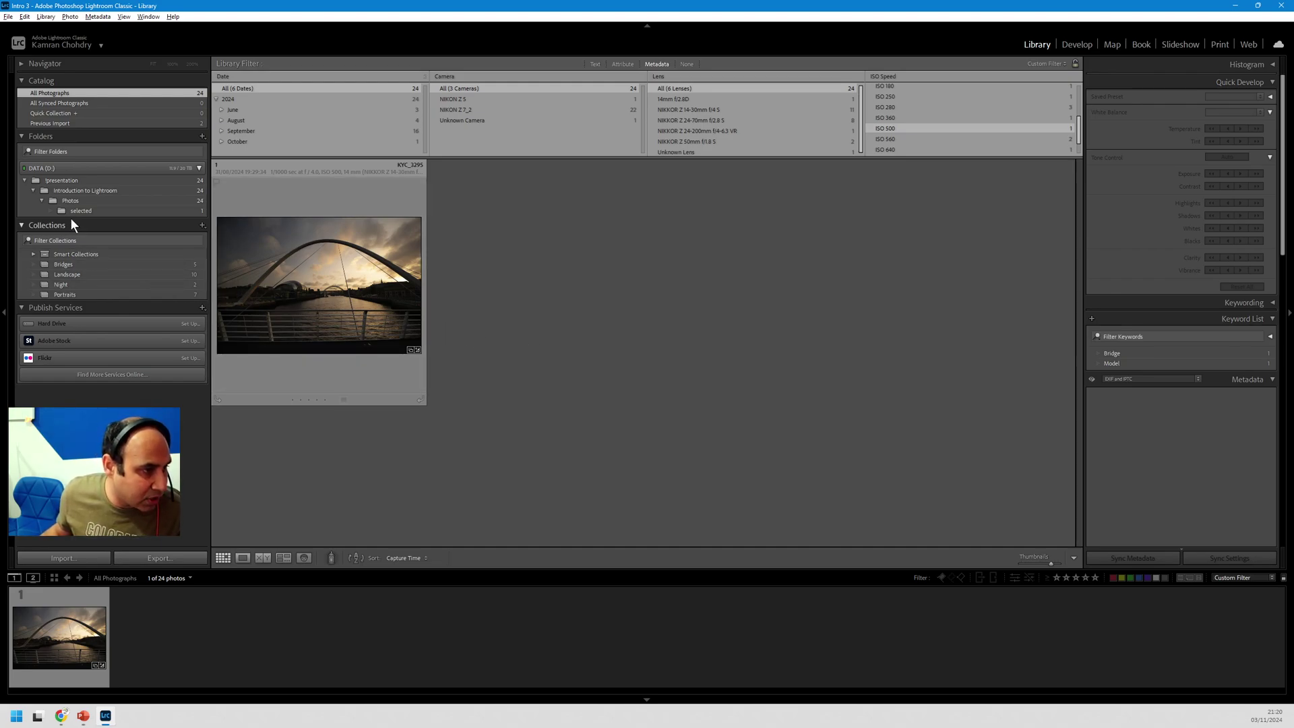
pyautogui.click(91, 201)
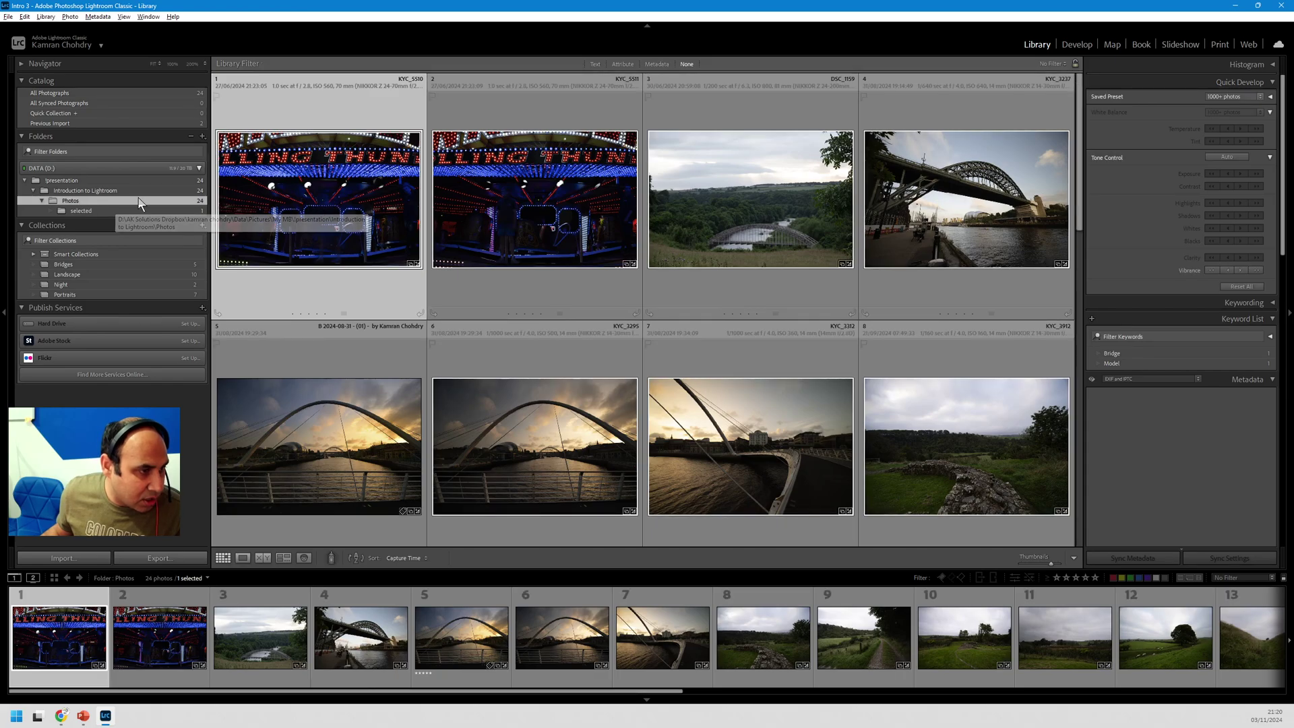
pyautogui.click(237, 203)
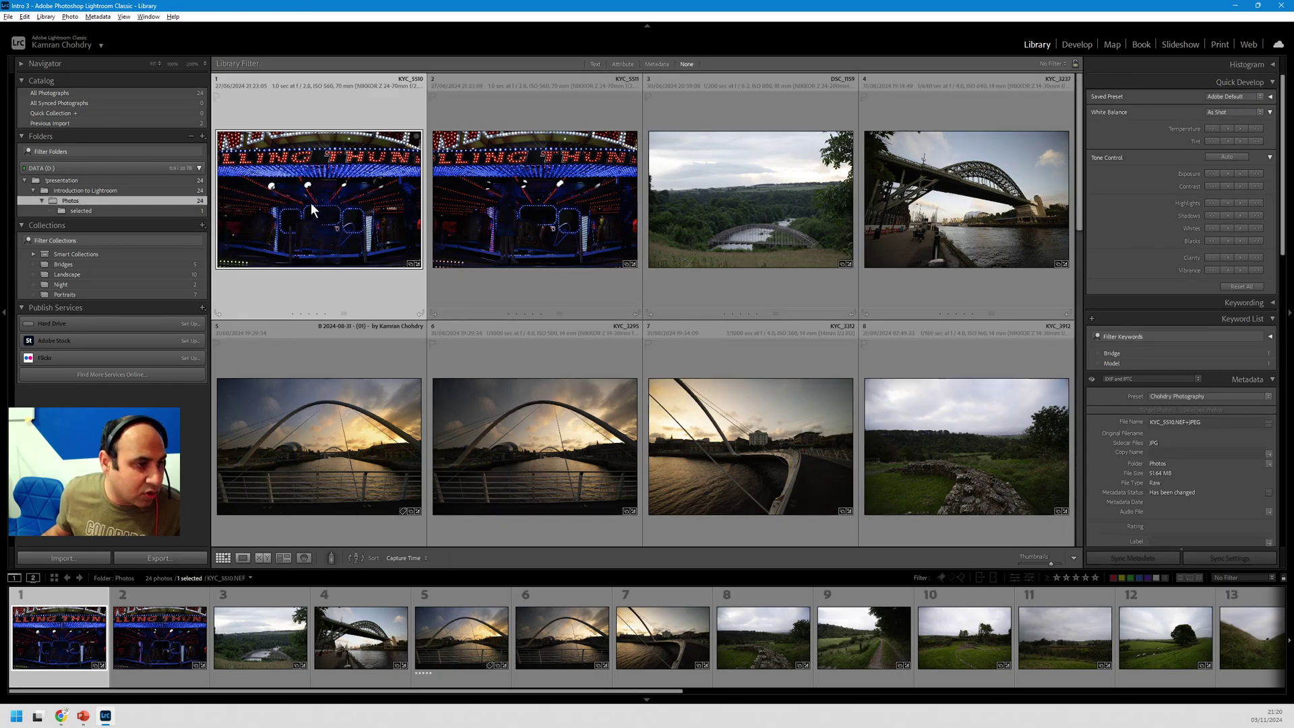
pyautogui.rightClick(130, 199)
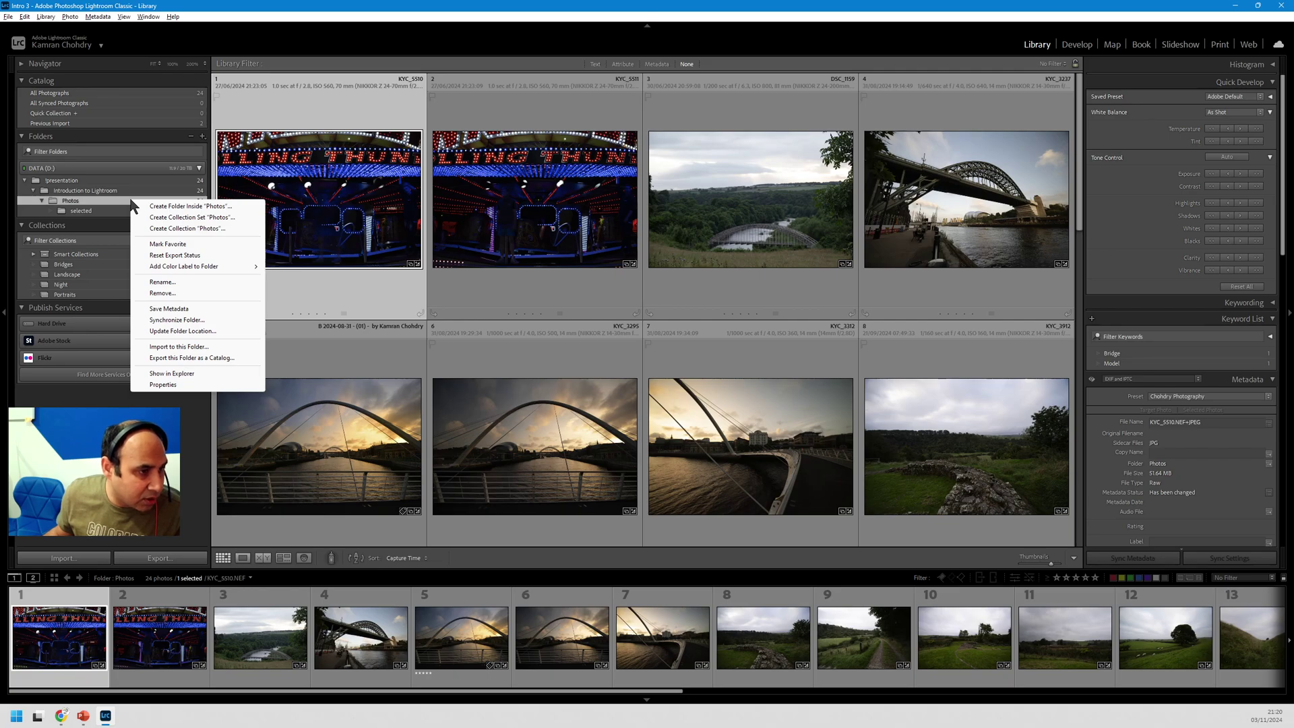
pyautogui.click(186, 207)
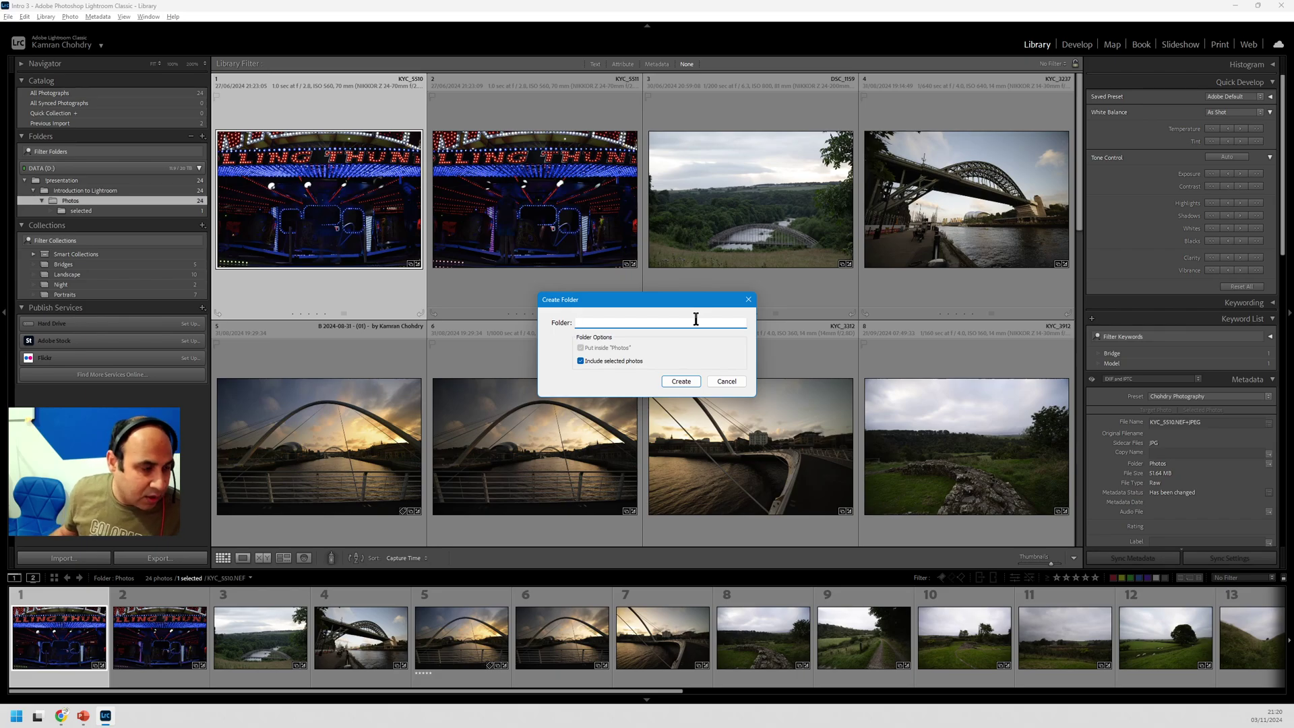
pyautogui.click(726, 381)
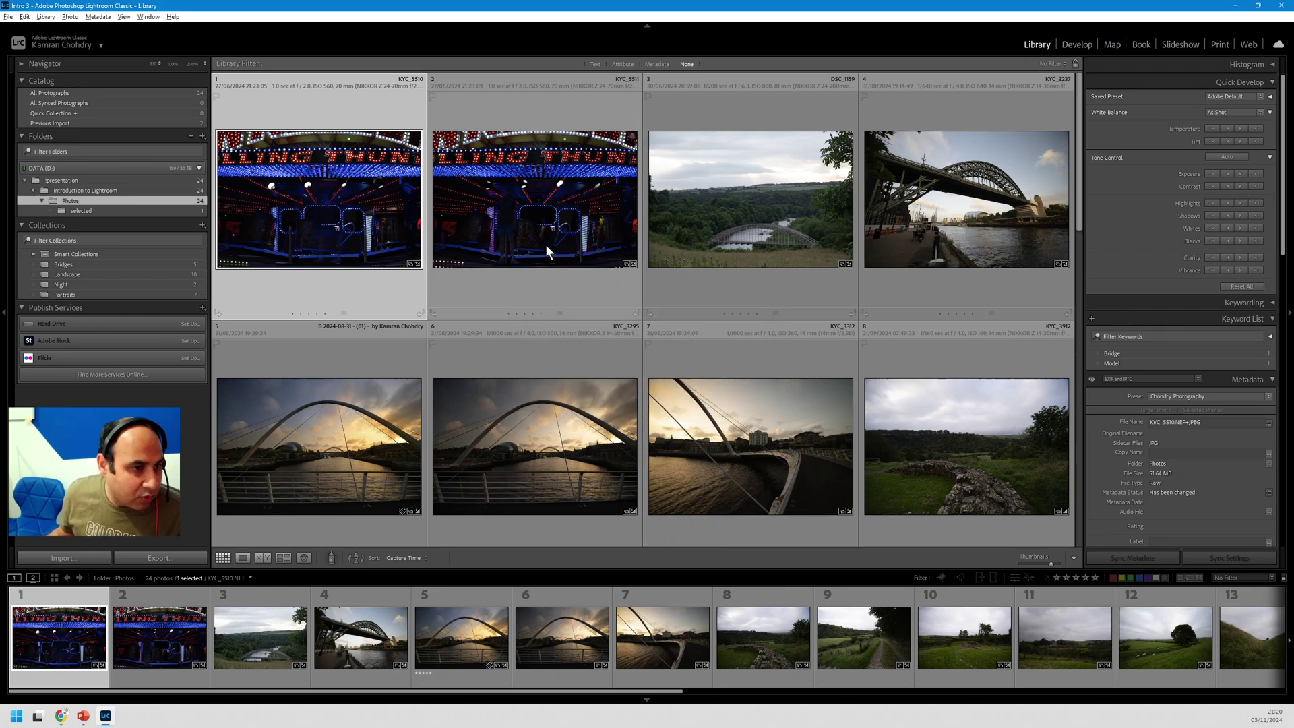
# Step: Move the seven consecutive studio portraits of models in black hats into a new Portraits folder inside Photos, and show that folder's contents
pyautogui.scroll(-6, 544, 244)
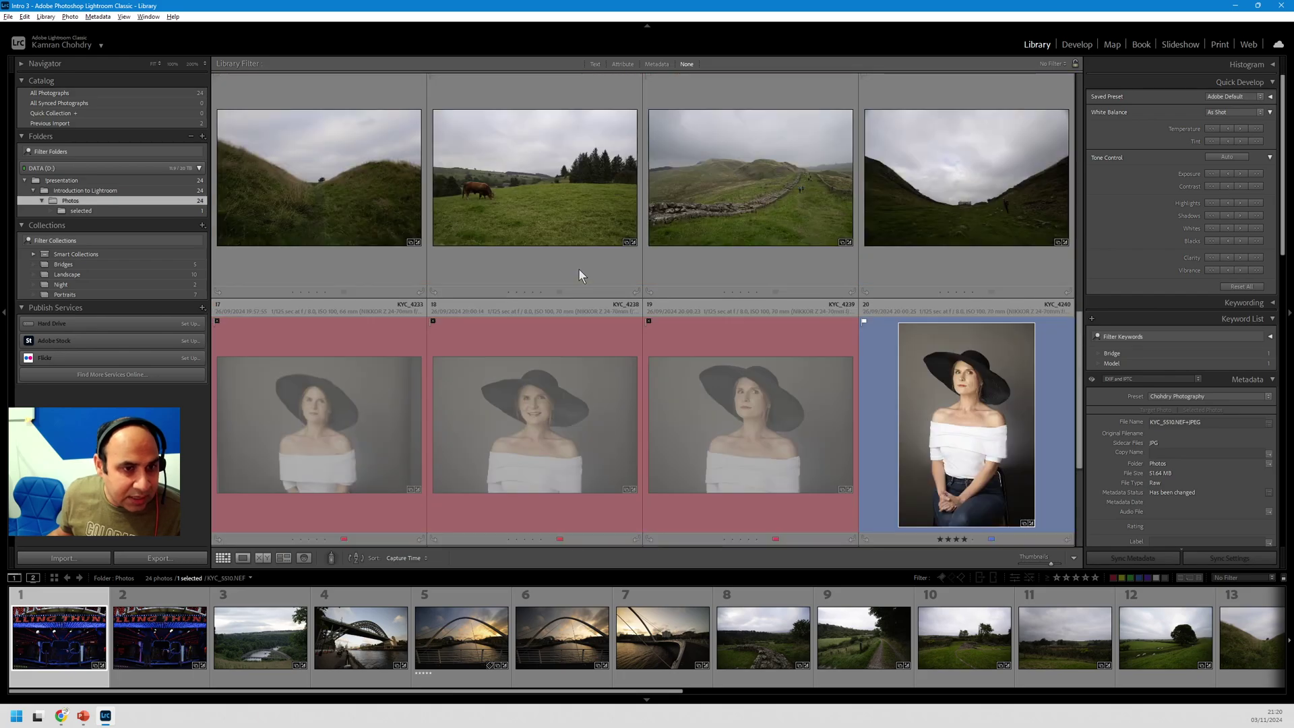
pyautogui.scroll(2, 581, 270)
pyautogui.scroll(-4, 582, 273)
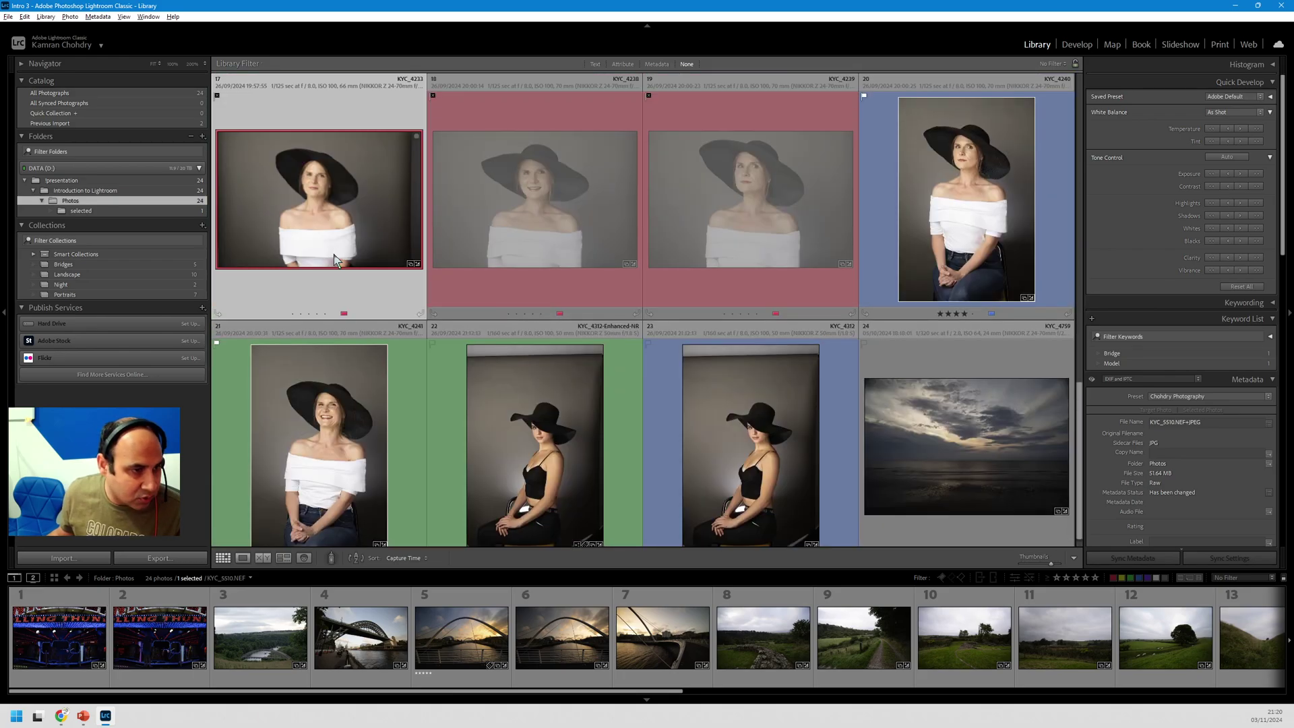
pyautogui.click(336, 259)
pyautogui.keyDown('shift'); pyautogui.click(731, 426); pyautogui.keyUp('shift')
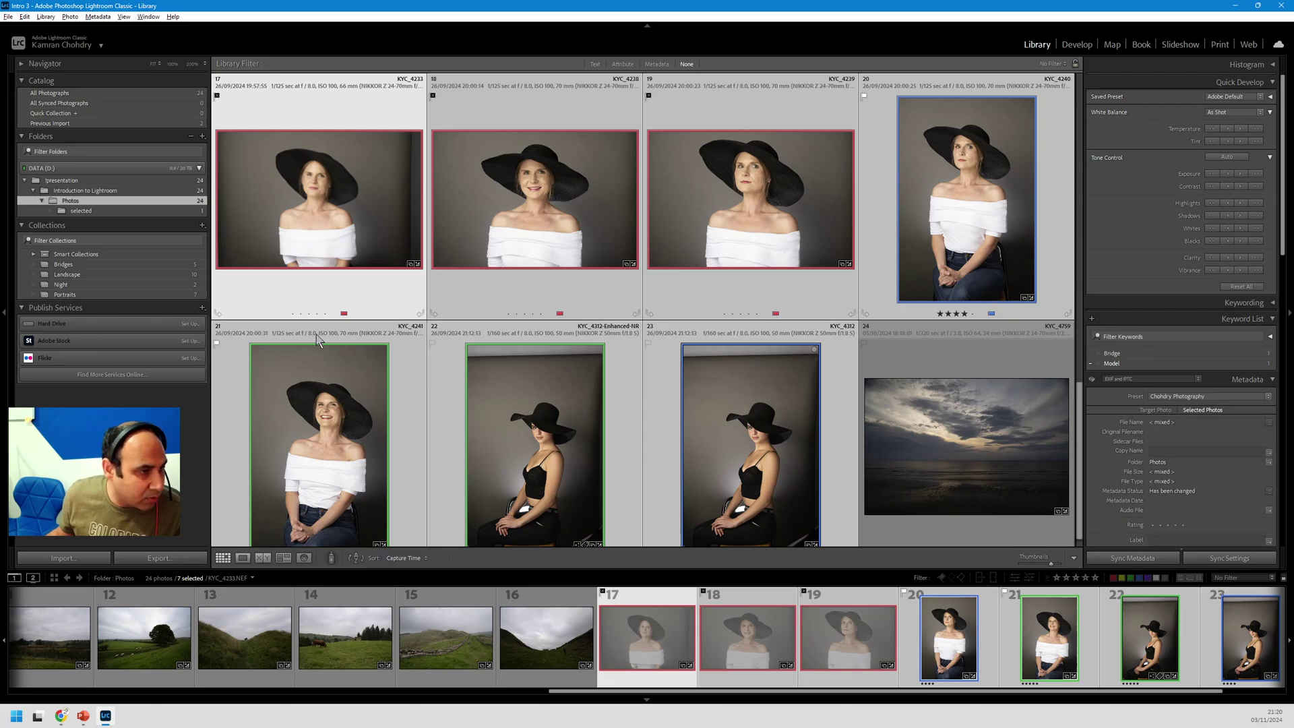
pyautogui.rightClick(159, 206)
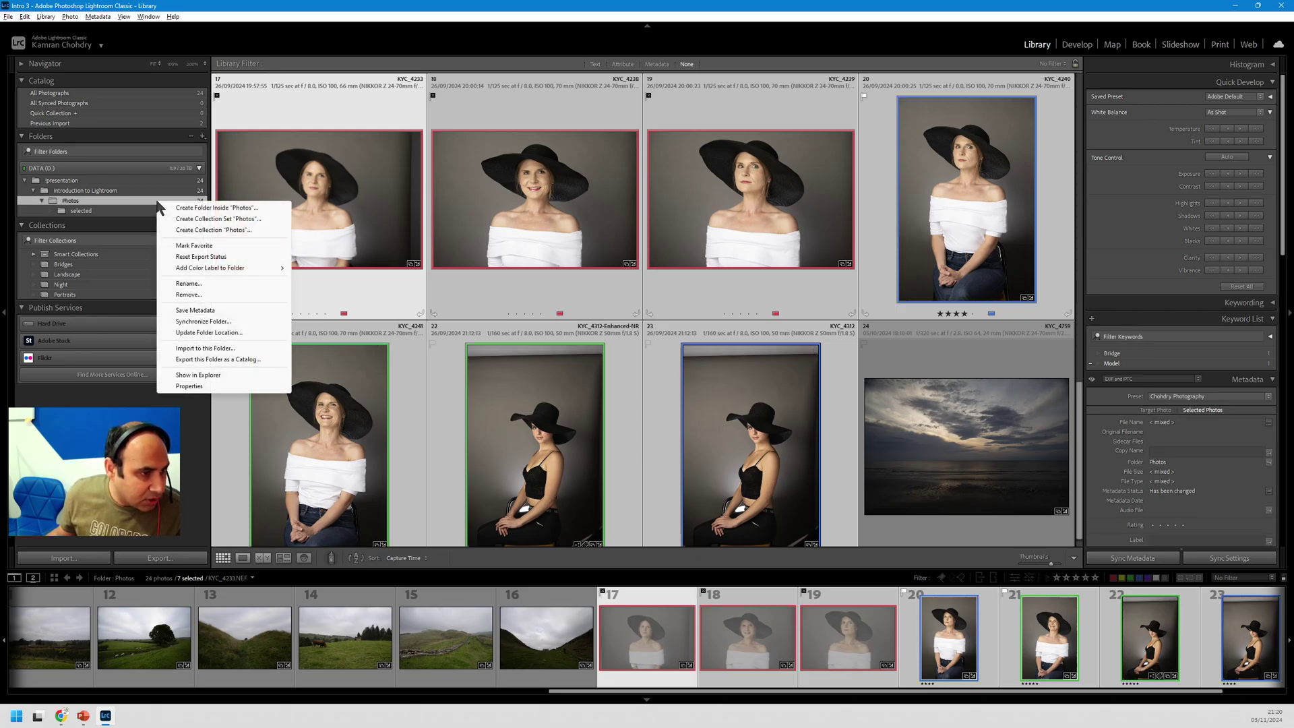
pyautogui.click(209, 209)
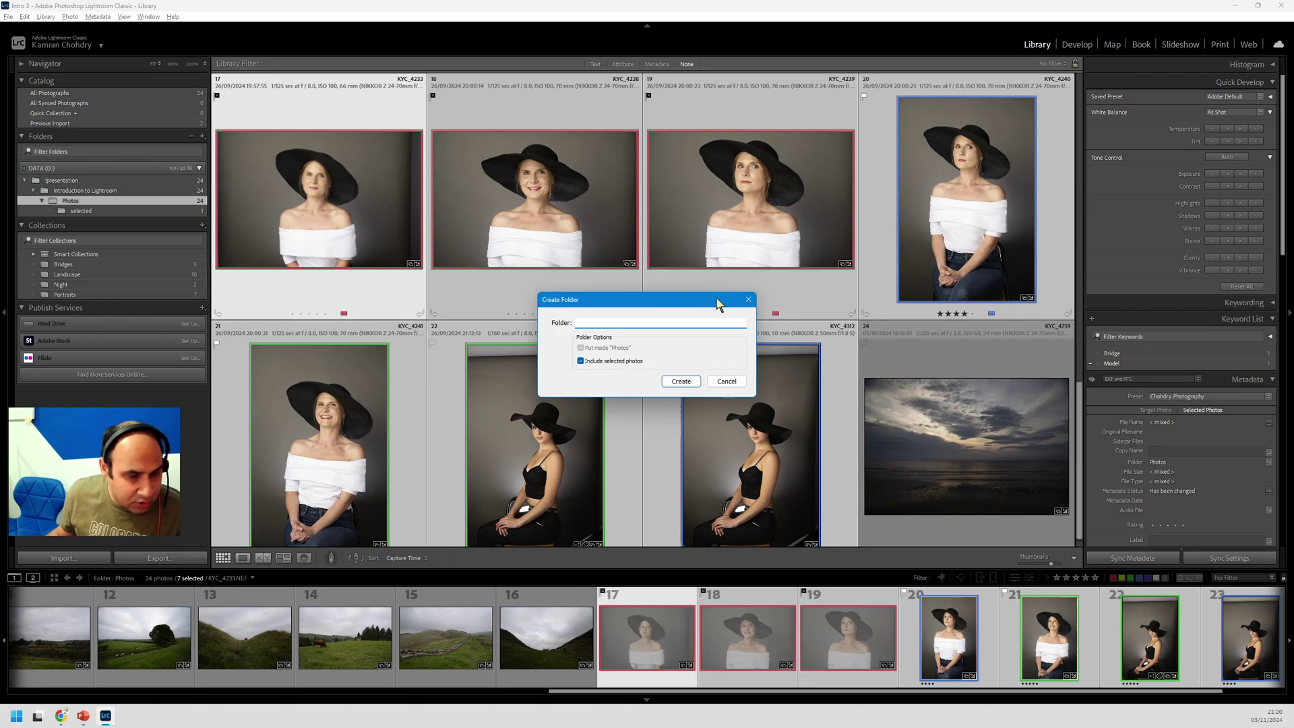
pyautogui.write('Portreia')
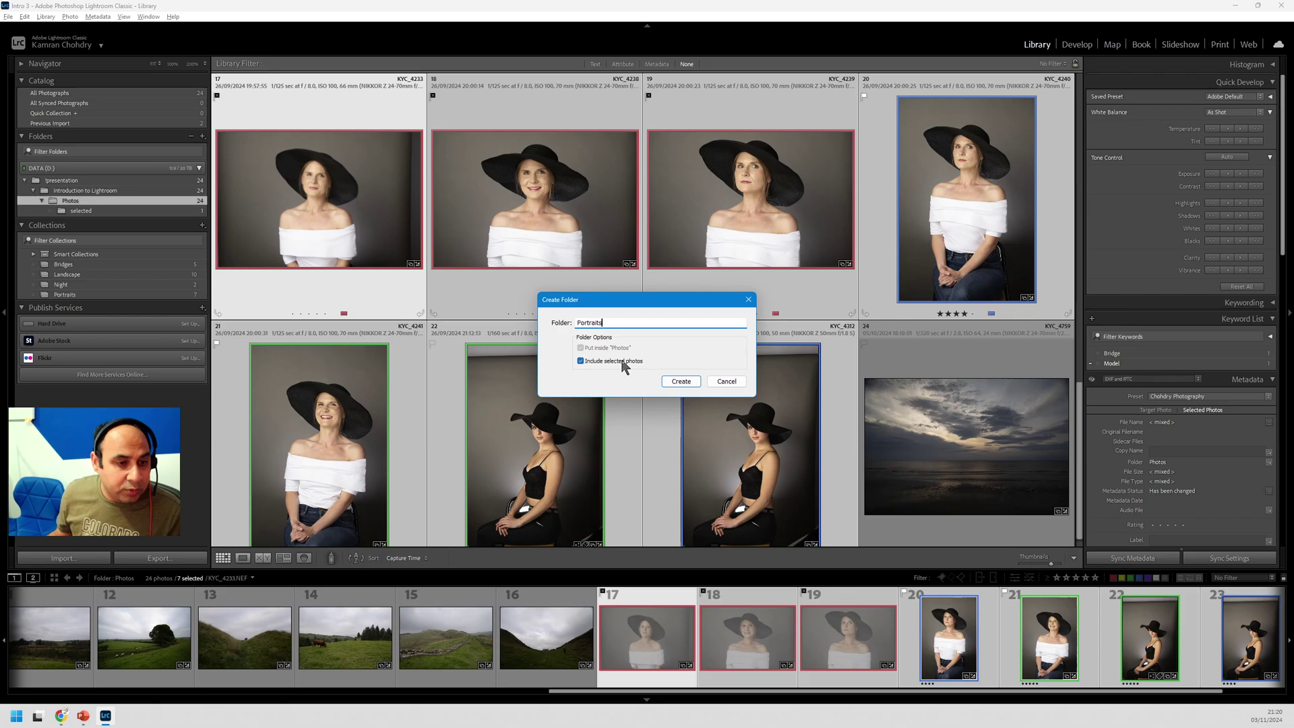
pyautogui.click(681, 381)
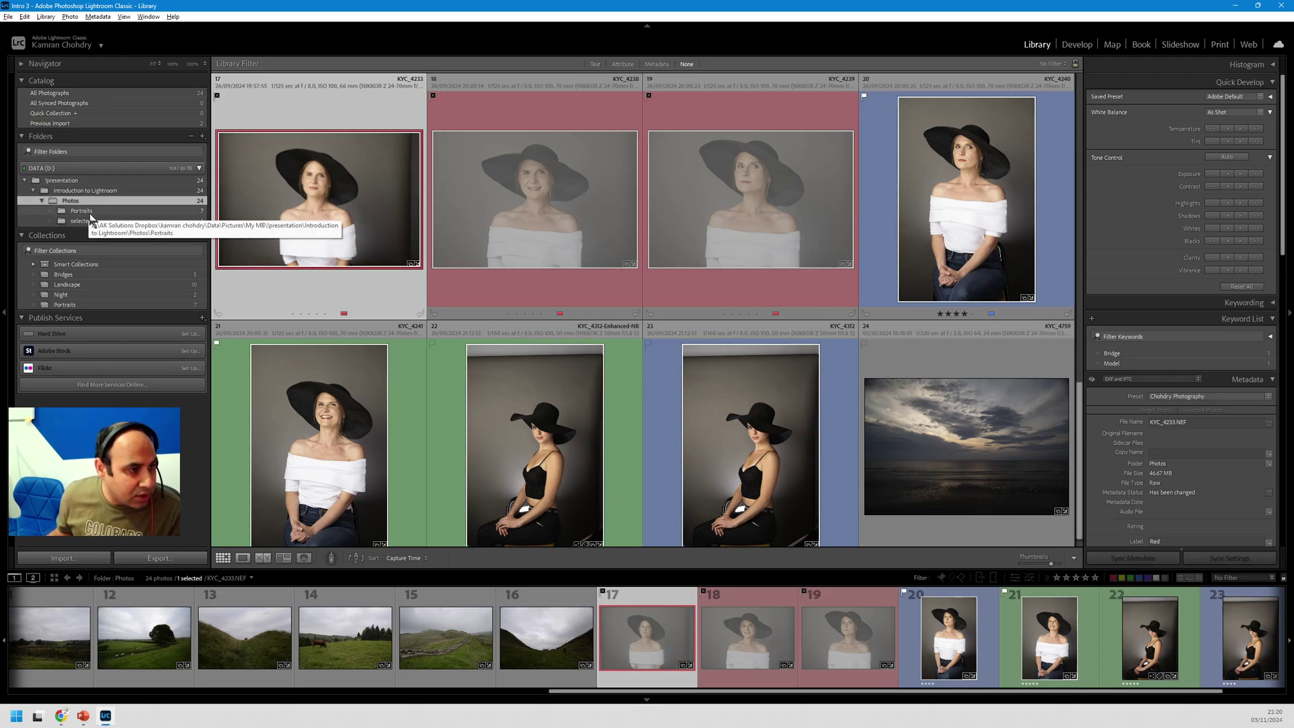
pyautogui.click(91, 212)
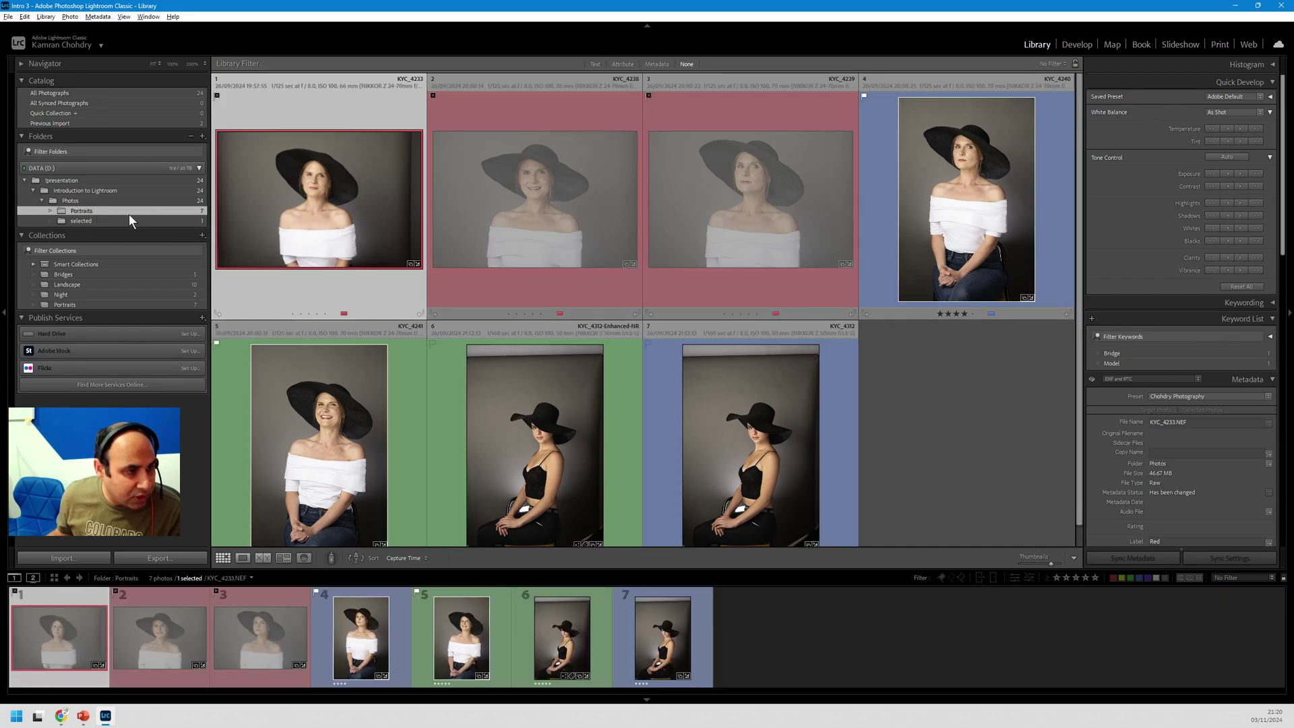
# Step: Create a folder named 2024 inside the Photos folder without including the selected photos
pyautogui.click(92, 204)
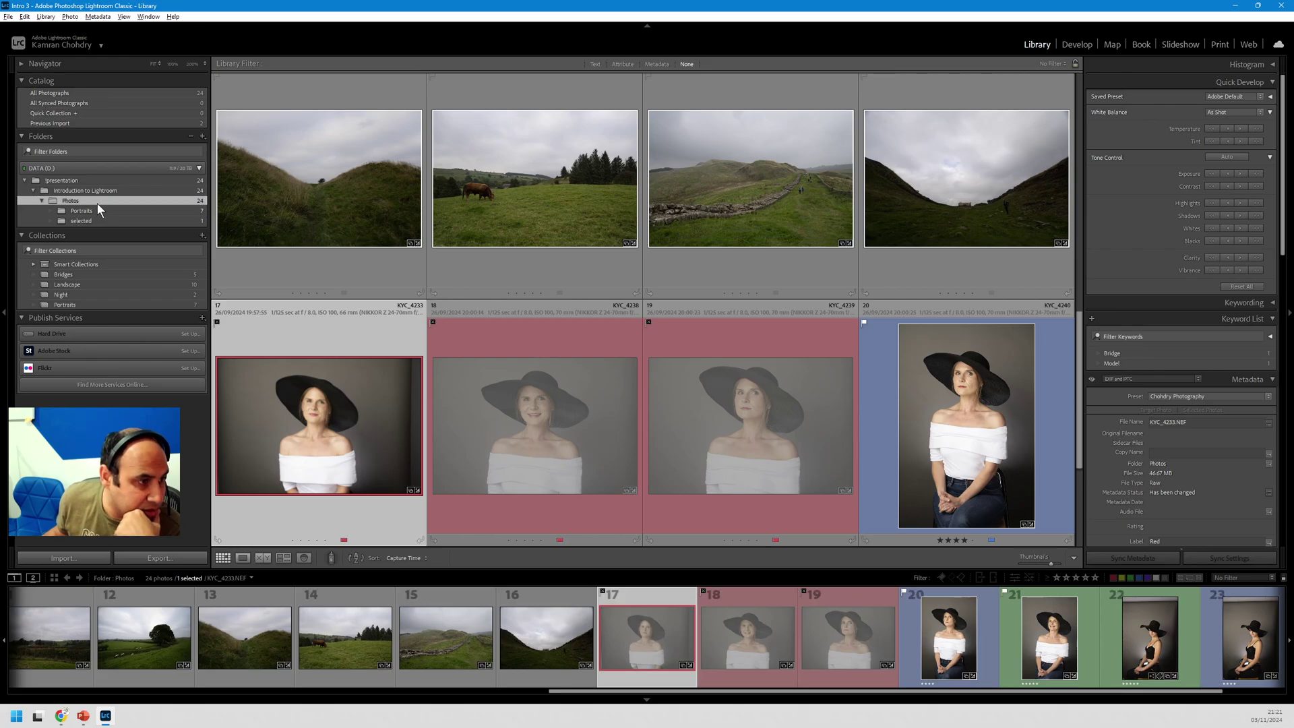
pyautogui.rightClick(99, 201)
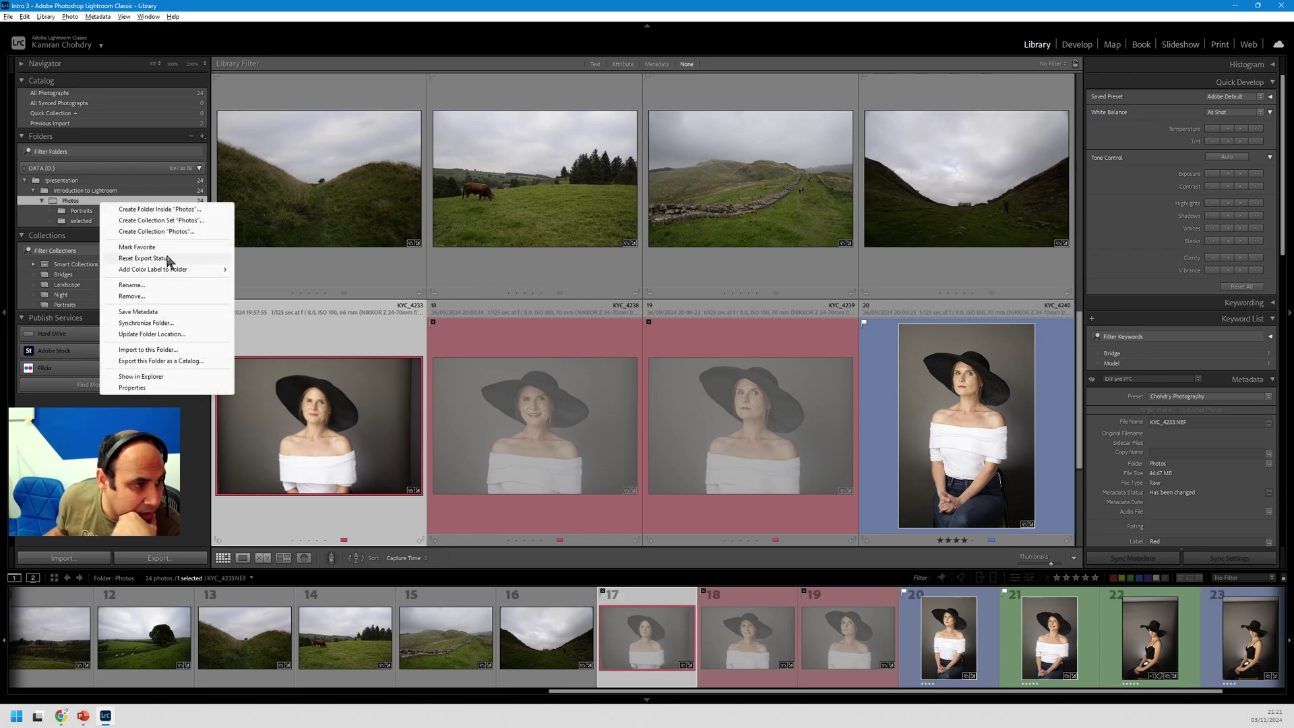
pyautogui.click(199, 209)
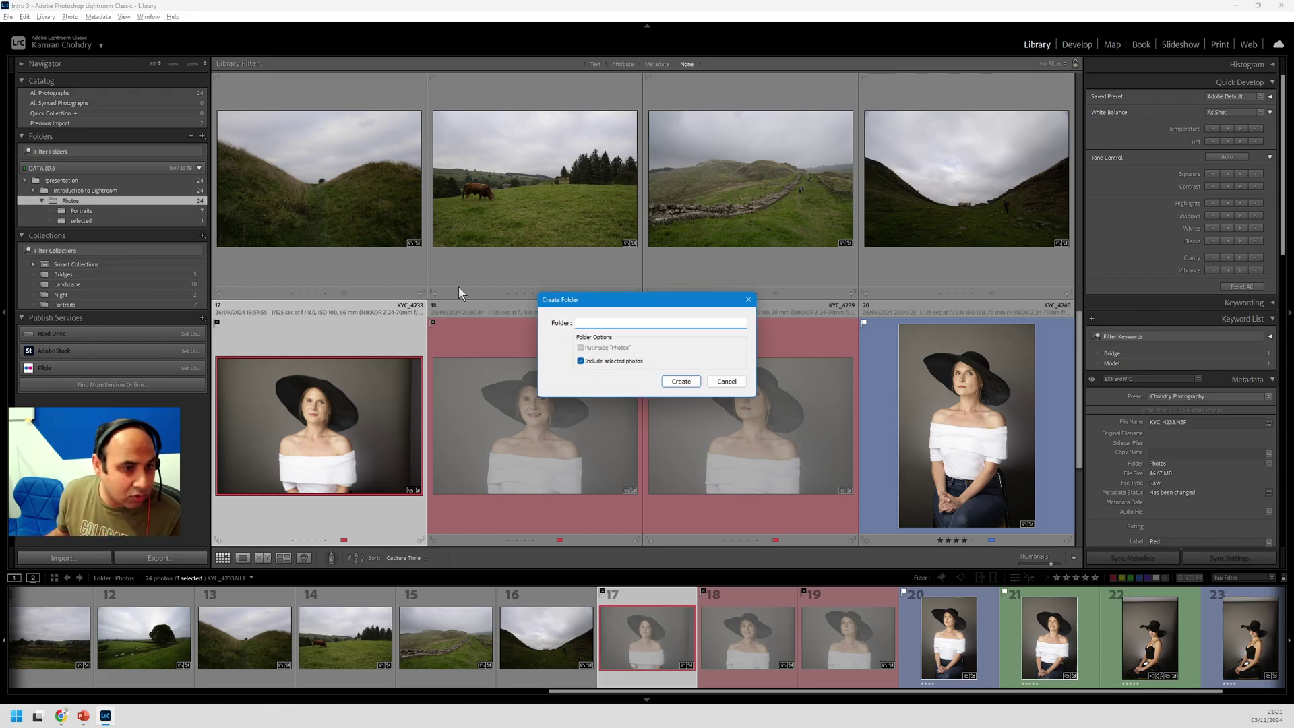
pyautogui.write('2024')
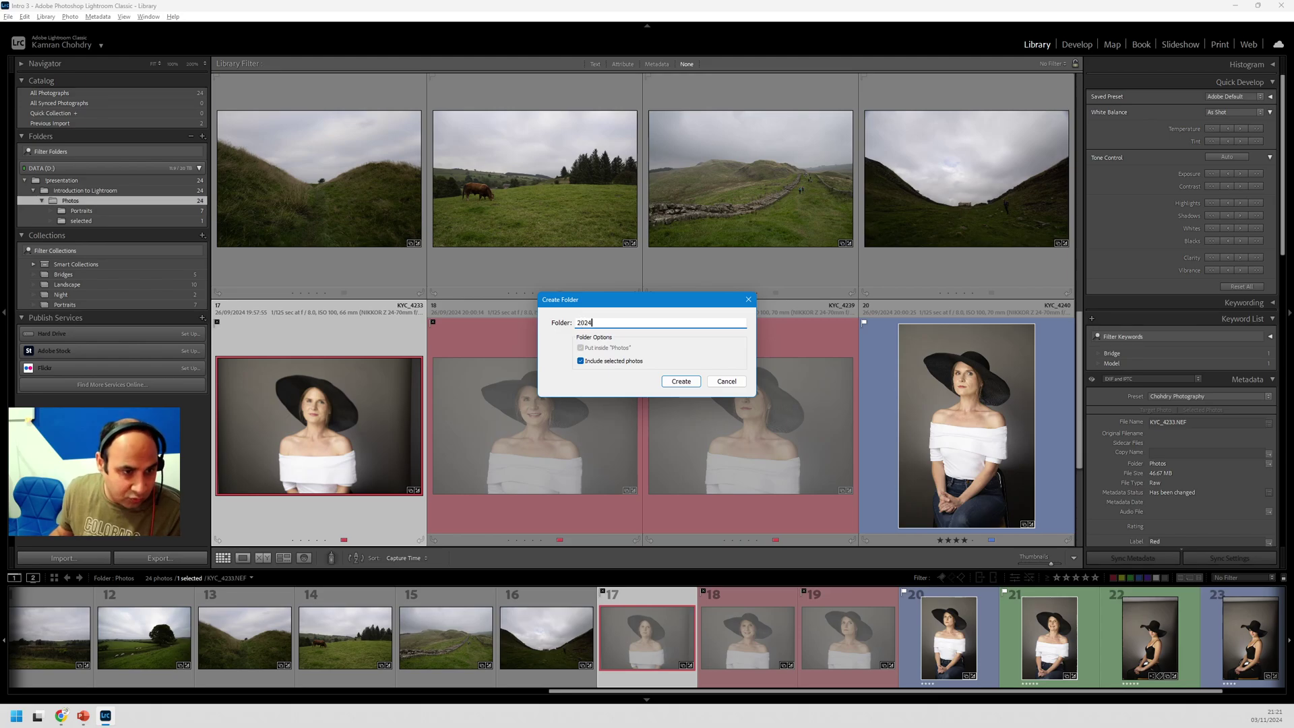
pyautogui.click(615, 362)
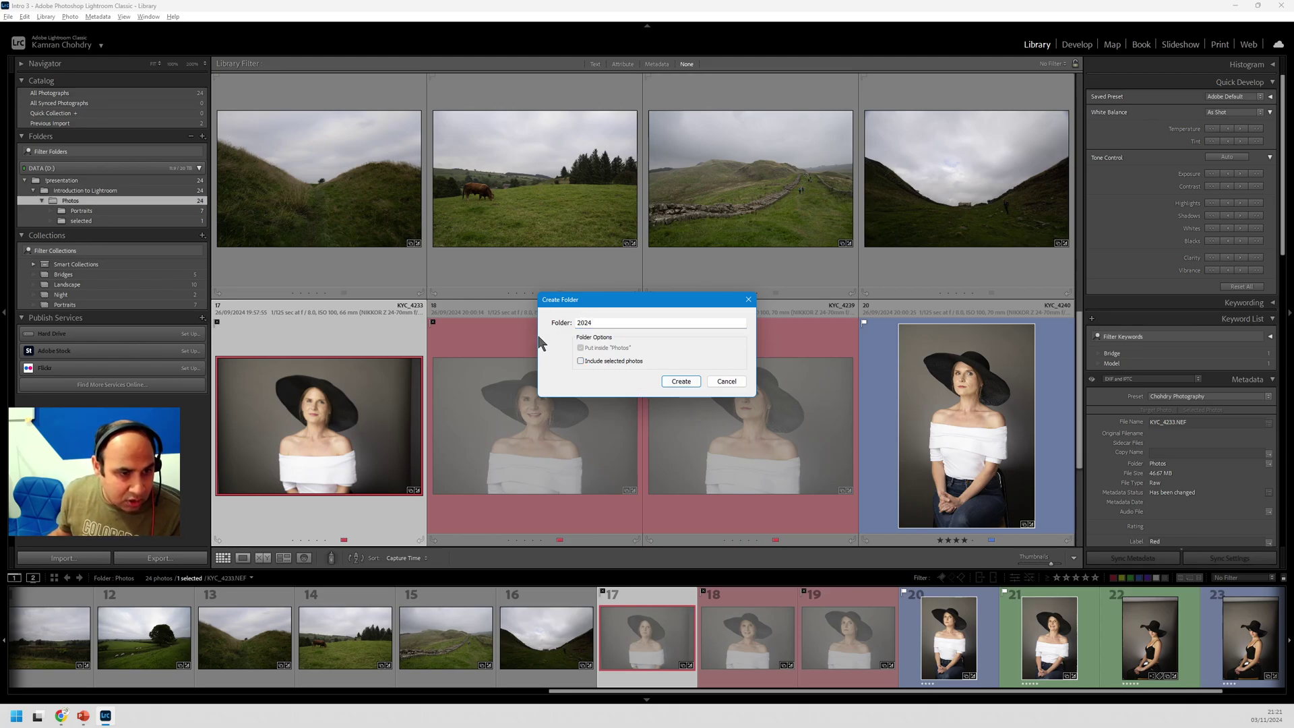
pyautogui.click(679, 383)
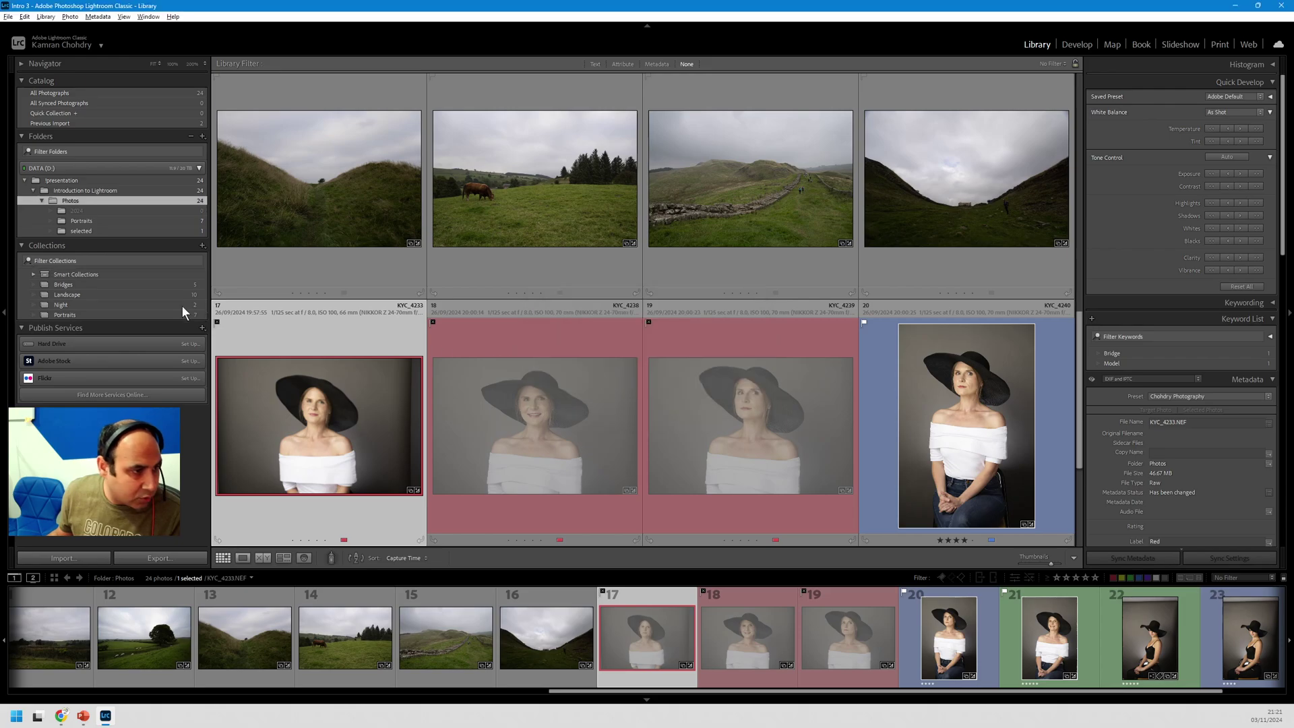
# Step: Create a Jan subfolder inside the 2024 folder, then expand 2024 and show the contents of Jan
pyautogui.click(66, 211)
pyautogui.rightClick(66, 212)
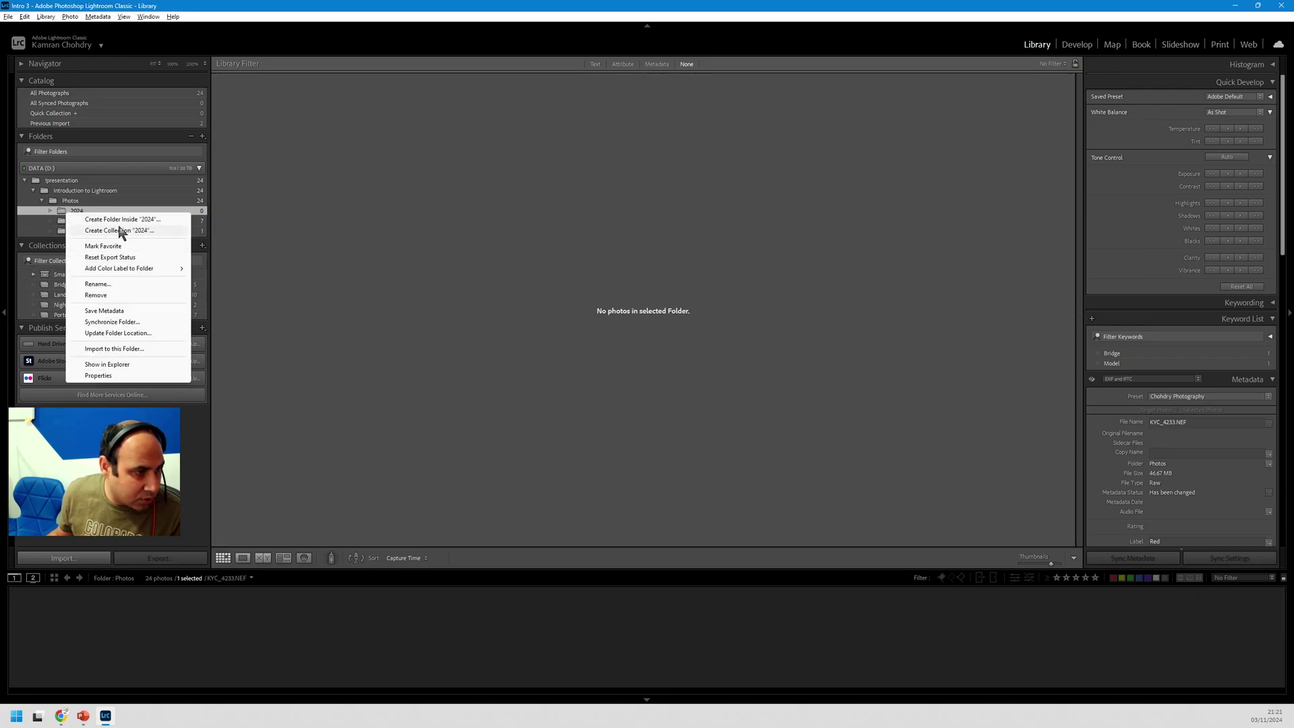
pyautogui.click(87, 230)
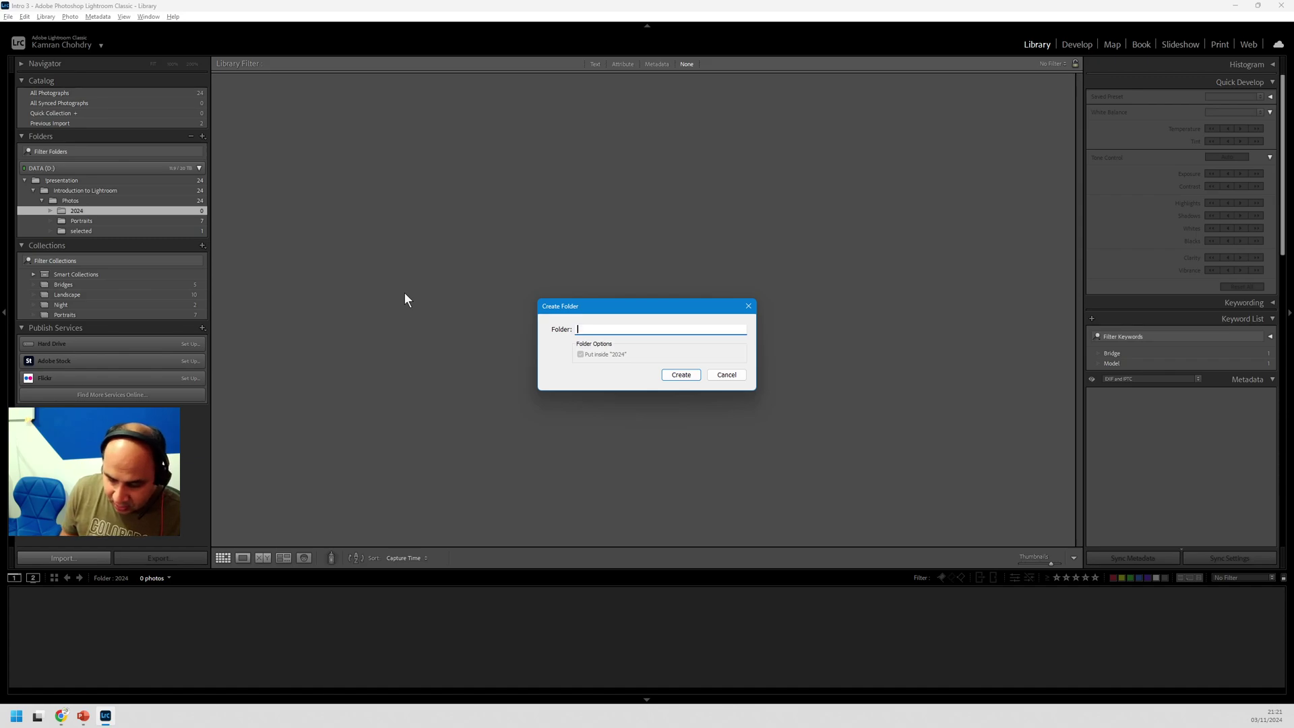
pyautogui.write('Jan')
pyautogui.press('Return')
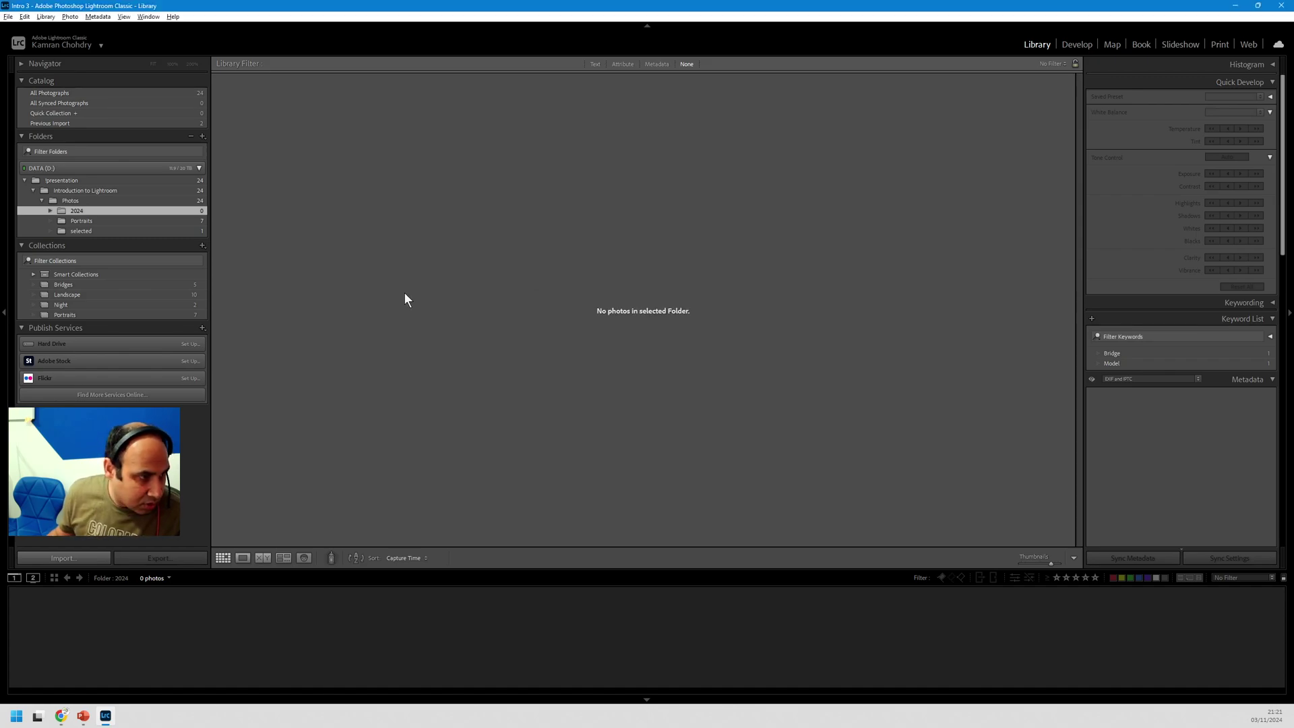
pyautogui.click(51, 211)
pyautogui.click(91, 221)
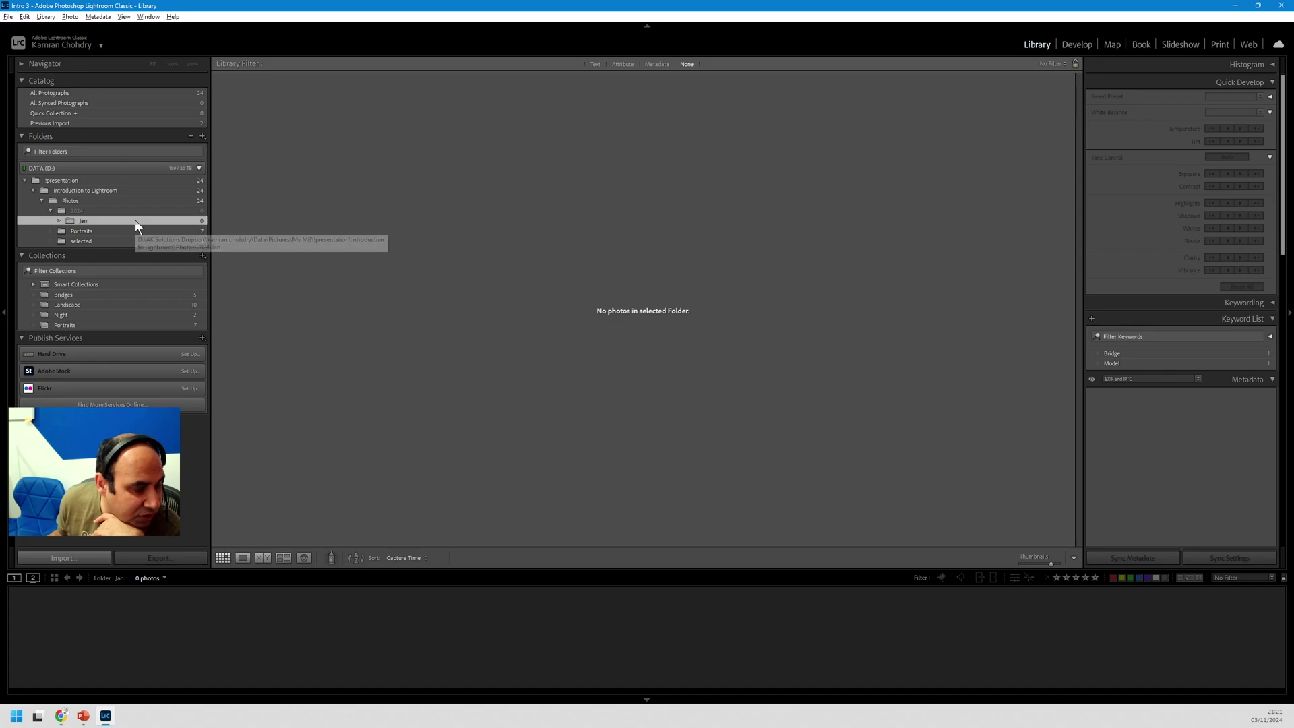
# Step: Start an import in Copy mode with suspected duplicates allowed, listing all photos from the Introduction to Lightroom source folder
pyautogui.click(66, 558)
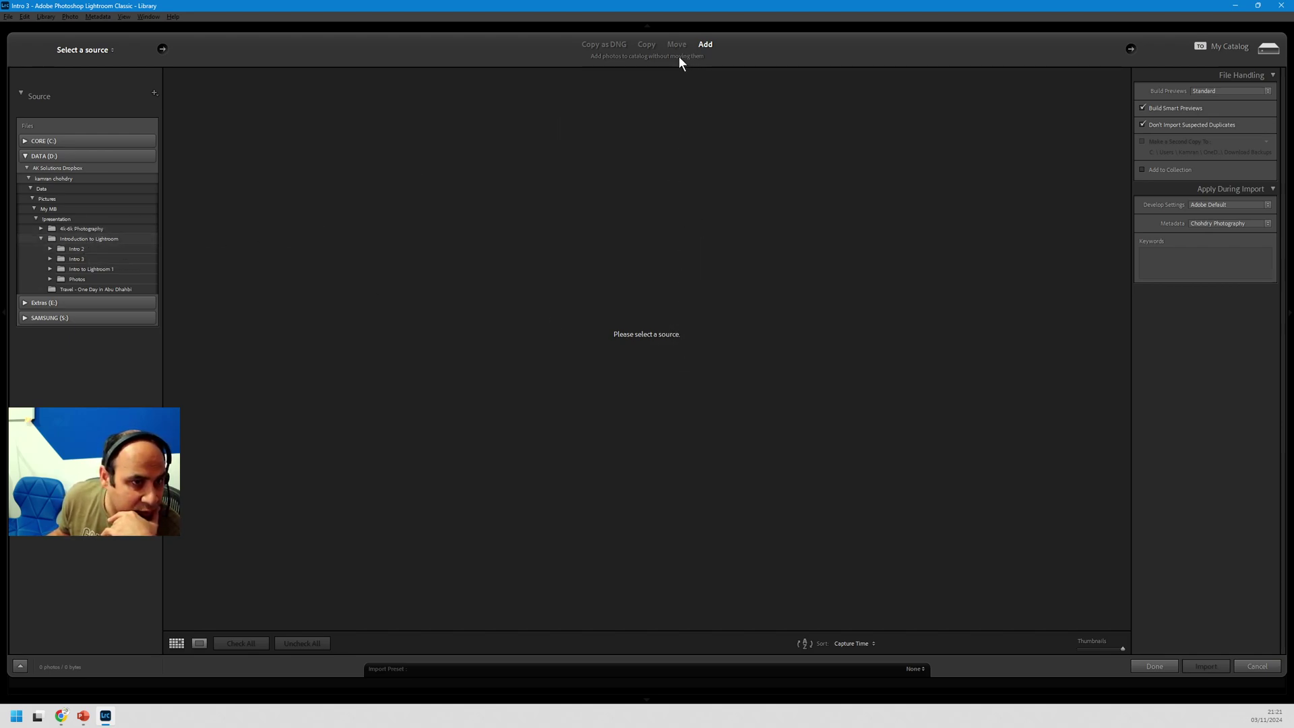
pyautogui.click(653, 45)
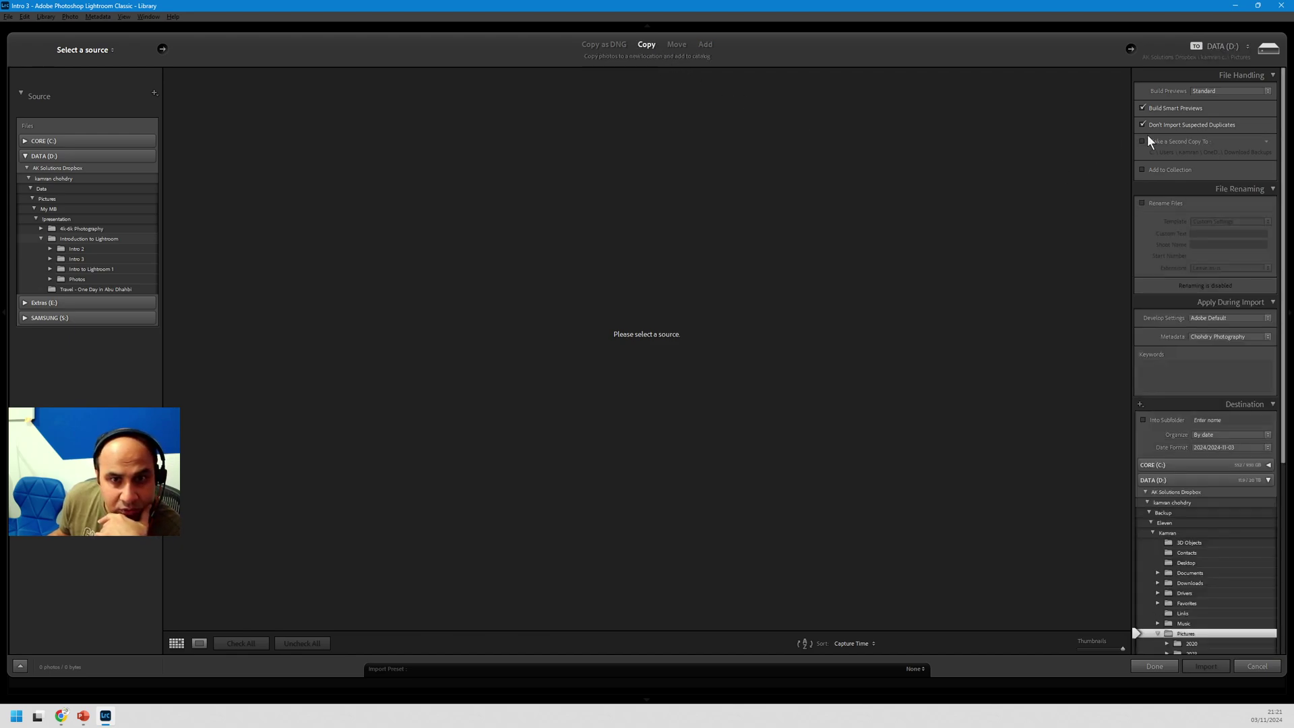
pyautogui.click(1172, 123)
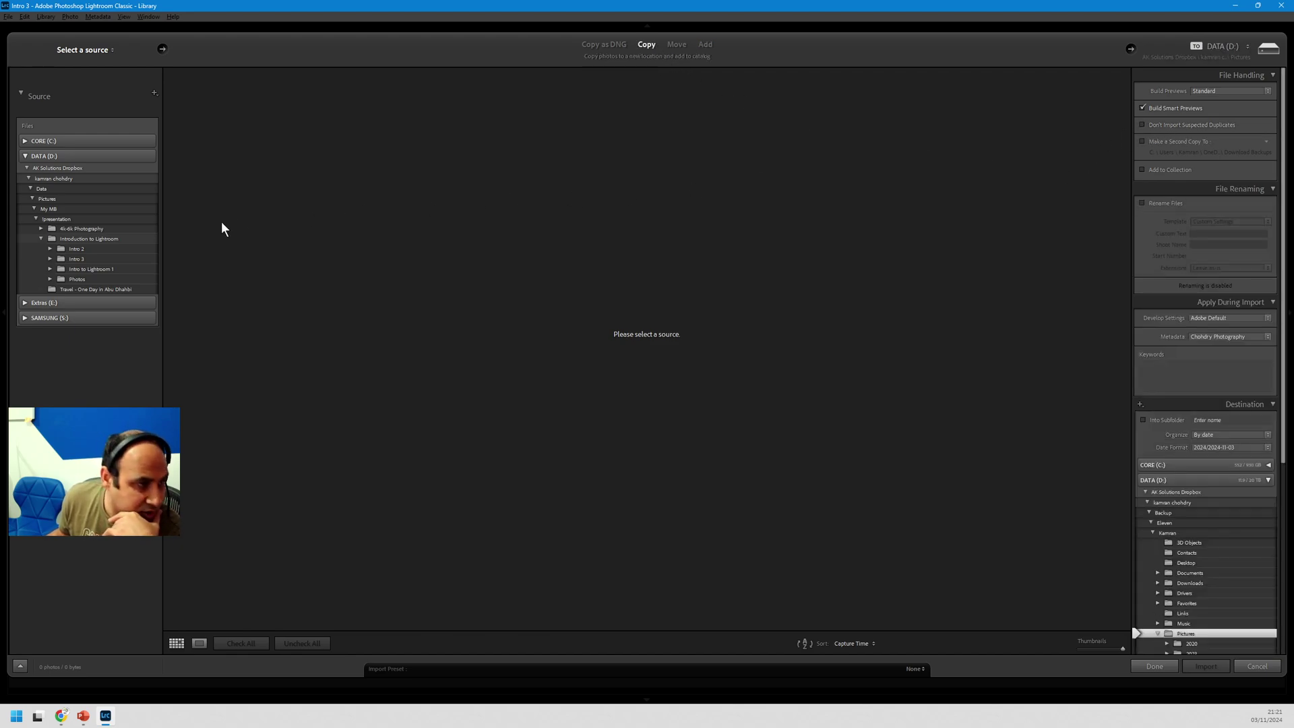
pyautogui.click(99, 240)
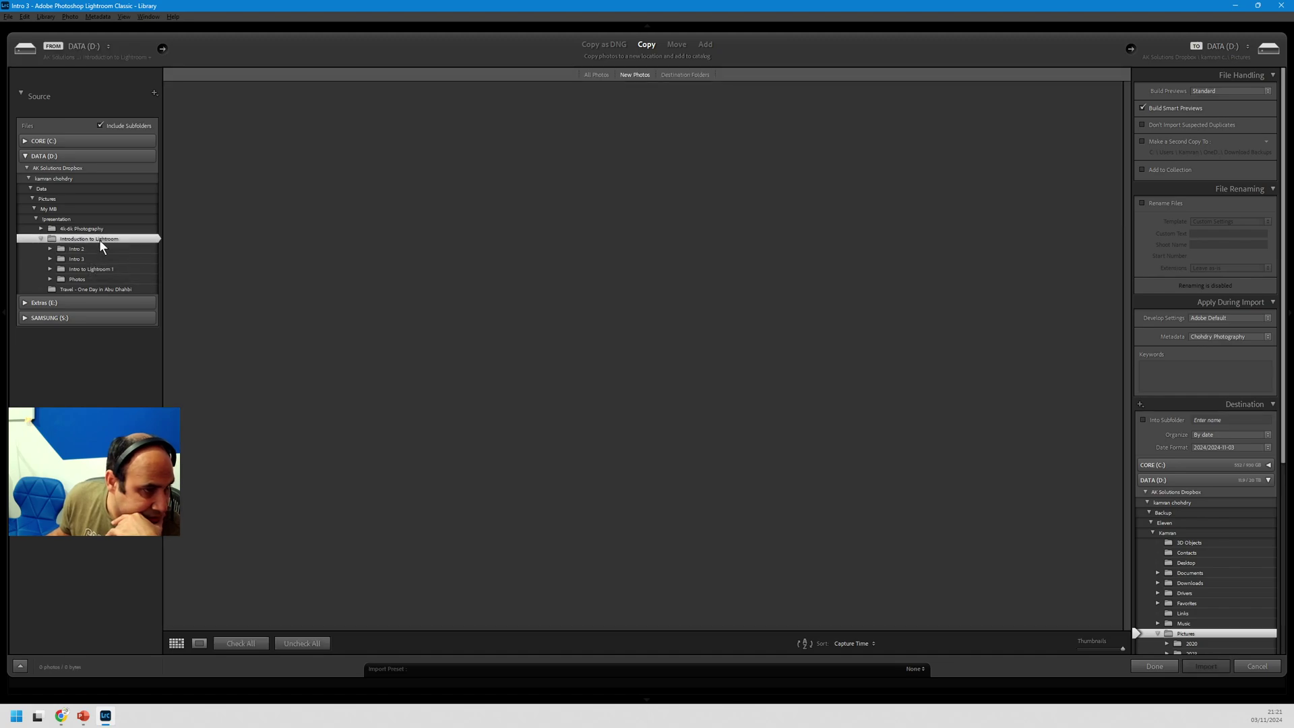
pyautogui.click(599, 75)
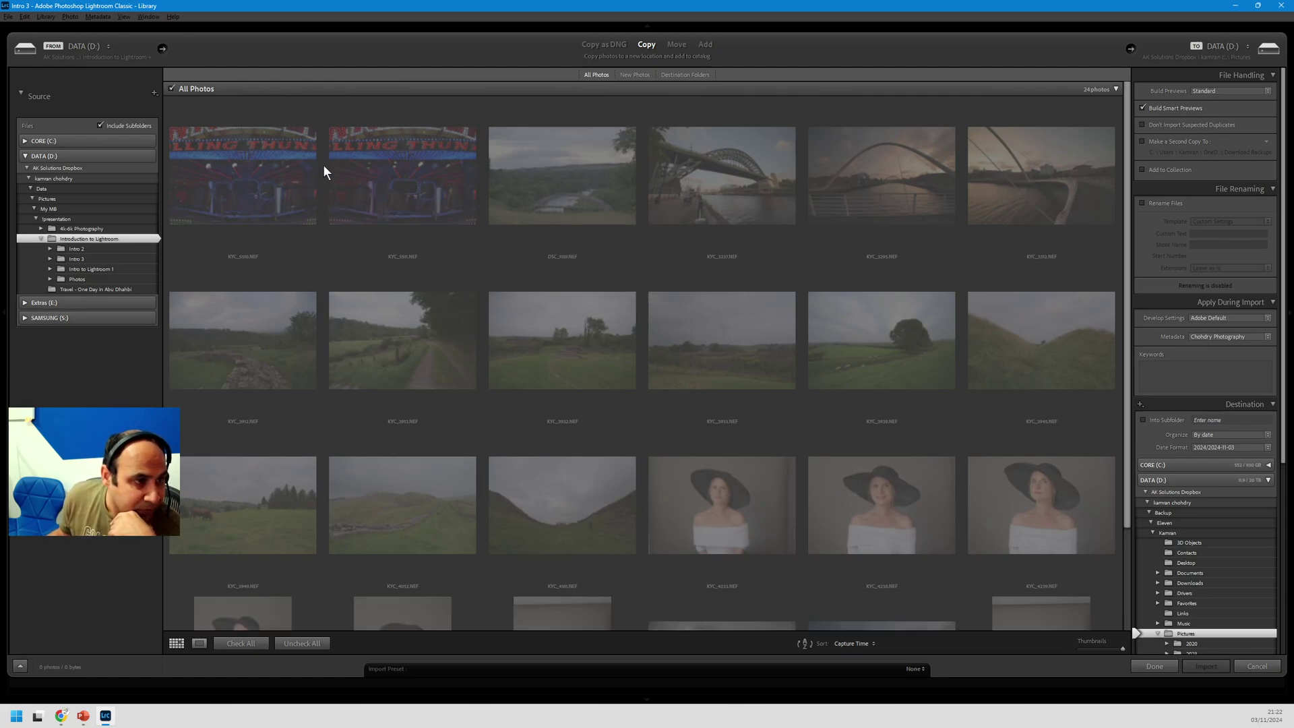
pyautogui.scroll(-2, 883, 273)
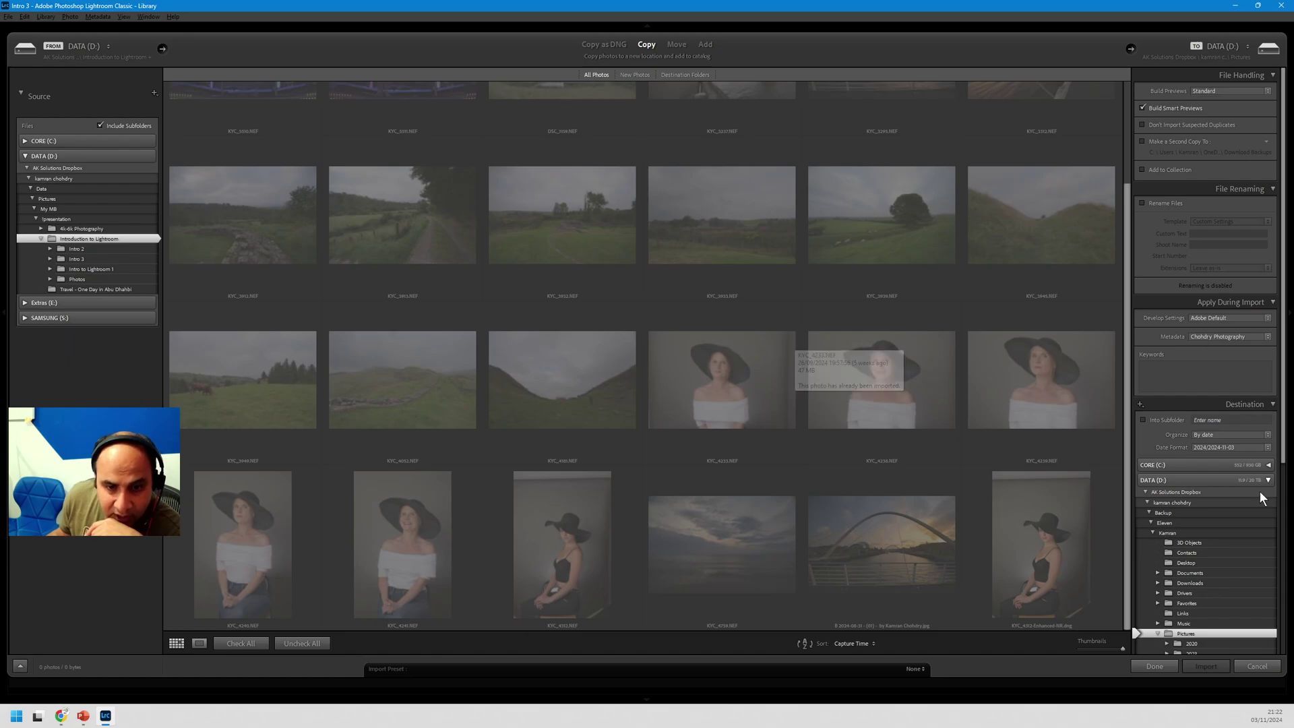
# Step: Choose the Backup folder on the DATA (D:) drive as the import destination and show its sibling folders
pyautogui.click(1153, 523)
pyautogui.click(1151, 513)
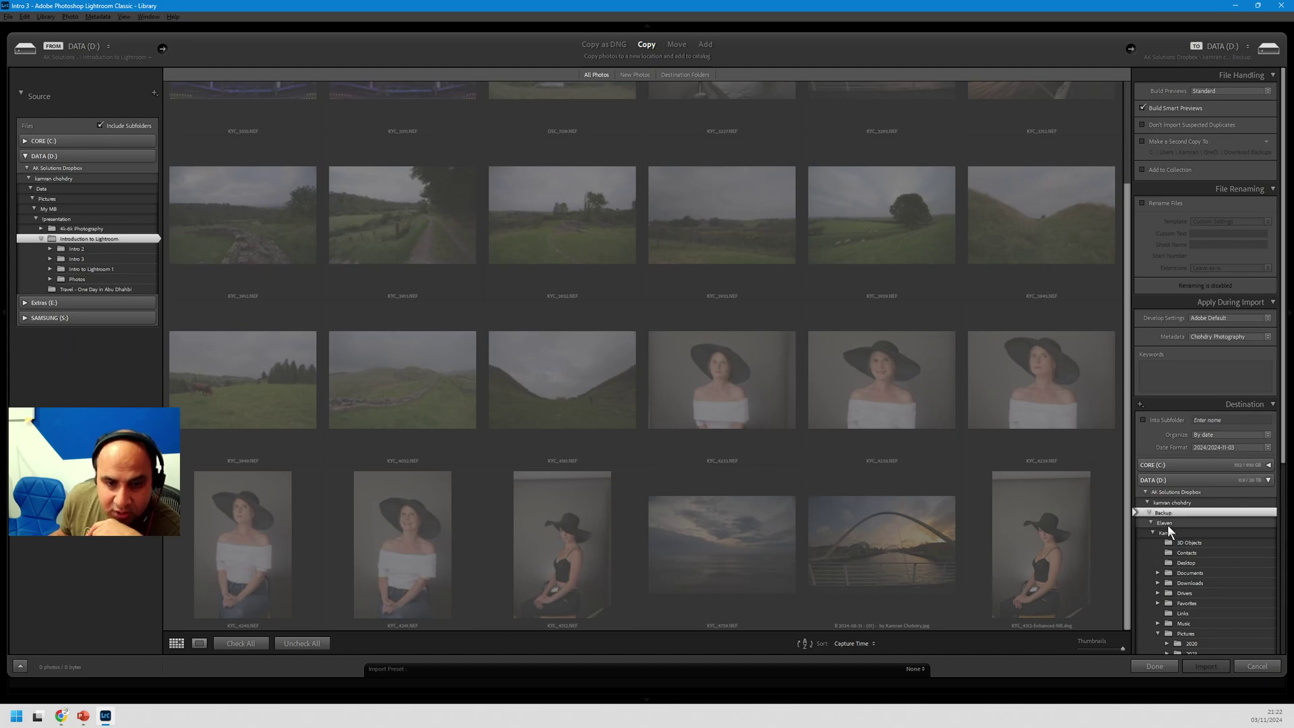
pyautogui.click(1150, 512)
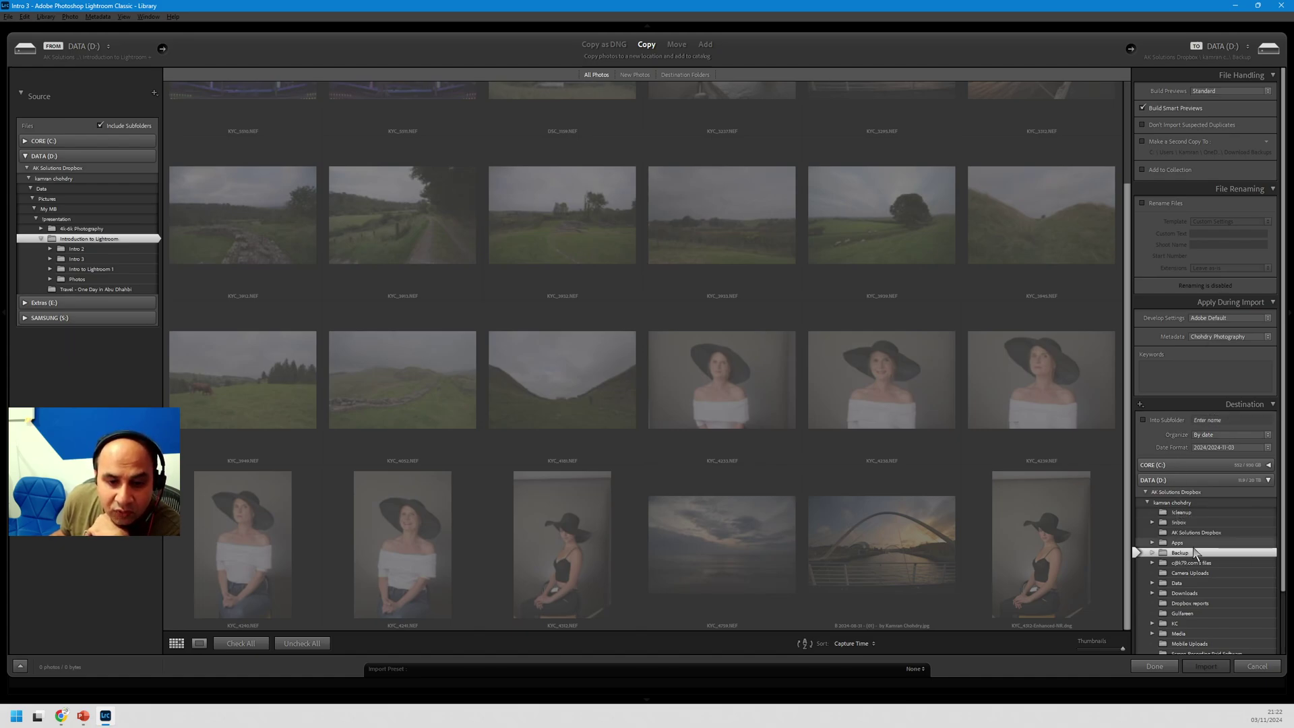
# Step: Keep the import organized by date, set its date format to 2024/11-03, and cancel the import
pyautogui.click(1212, 435)
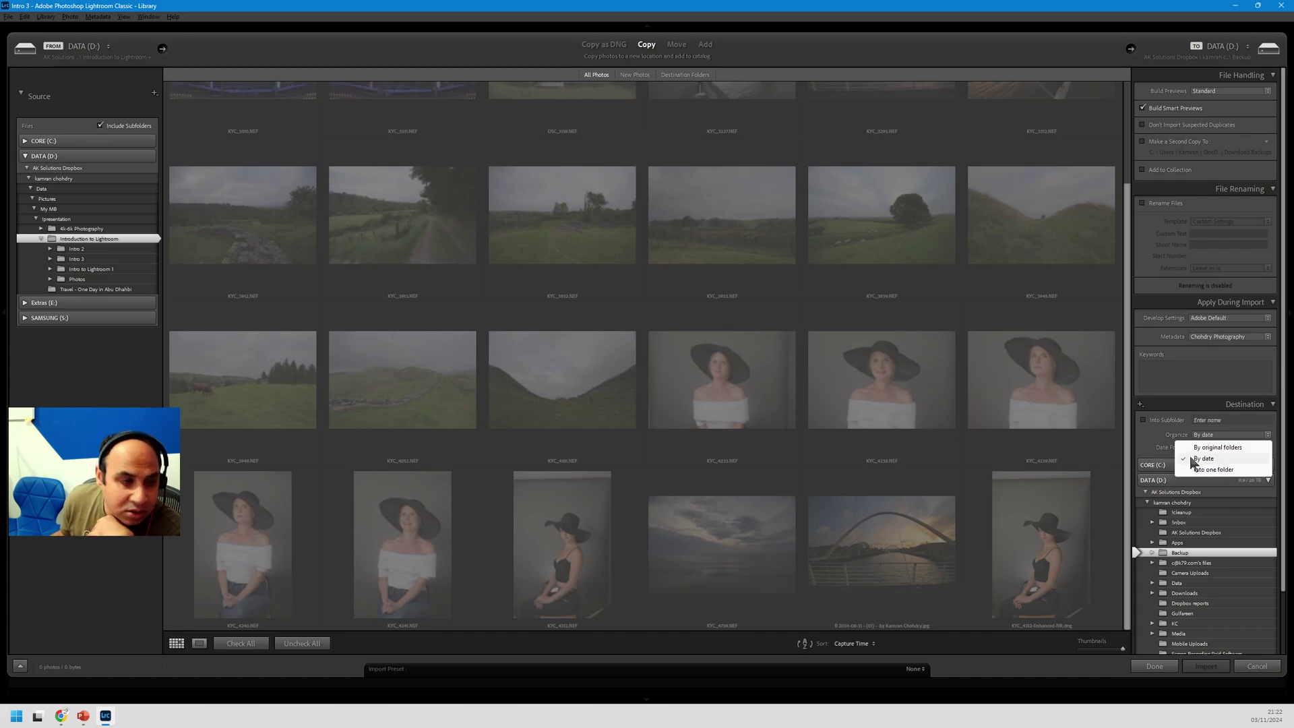
pyautogui.click(1161, 437)
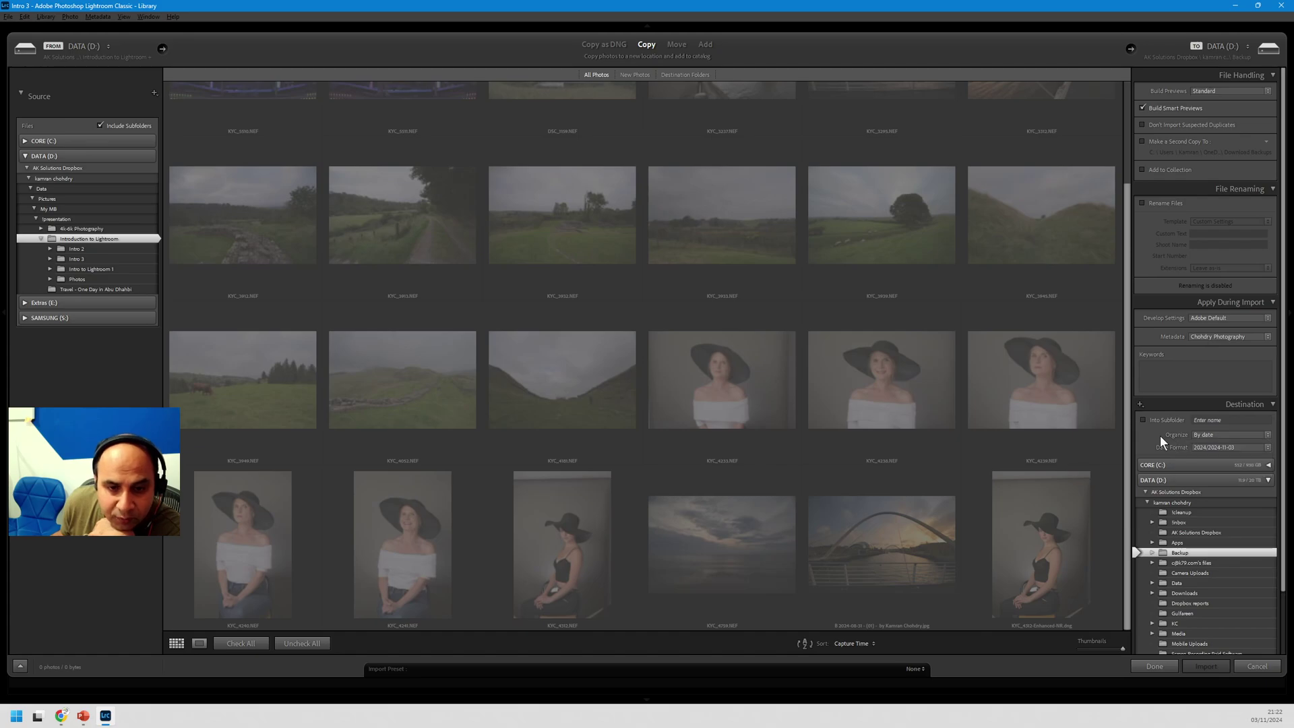
pyautogui.click(1238, 450)
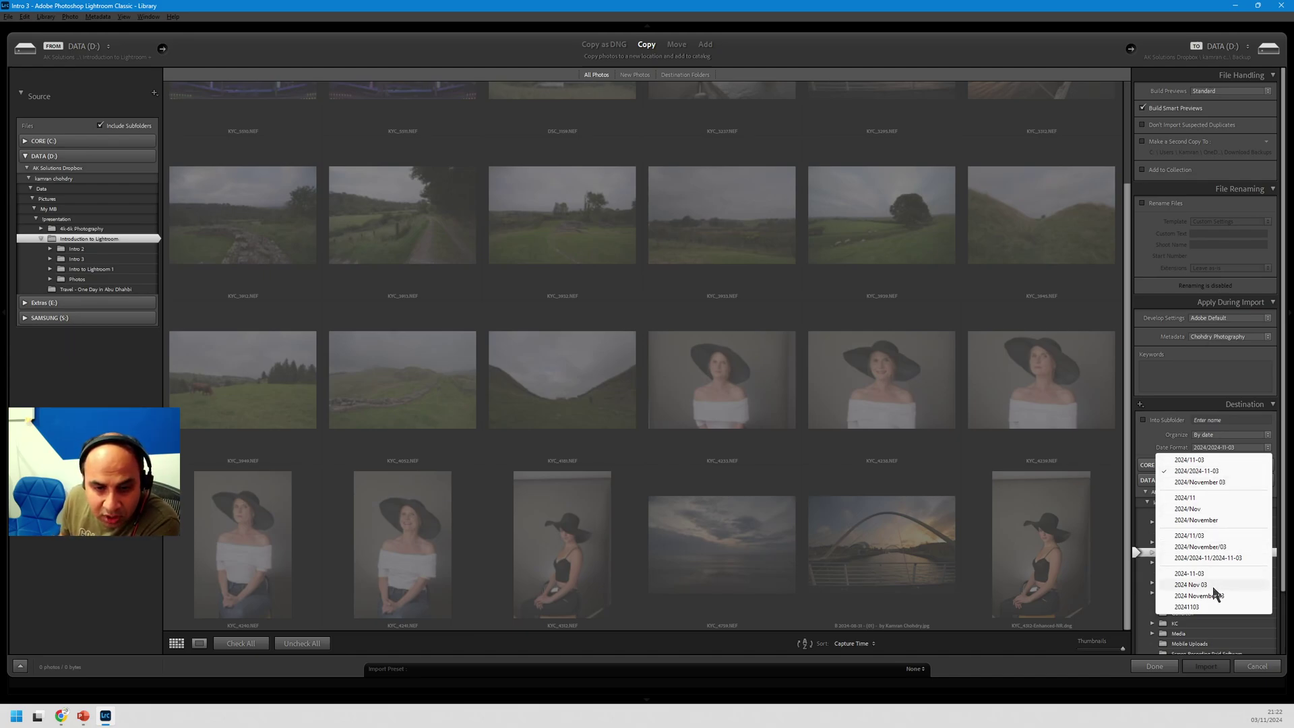
pyautogui.click(1197, 460)
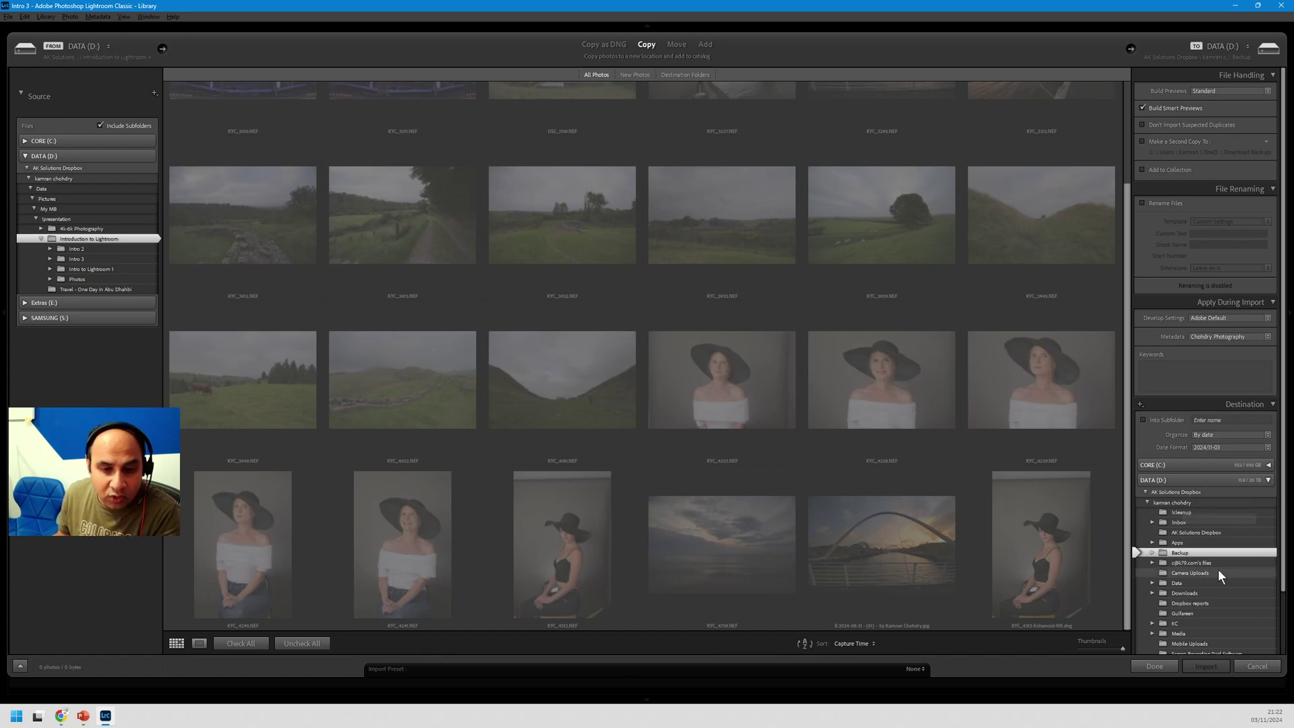
pyautogui.scroll(-3, 1219, 568)
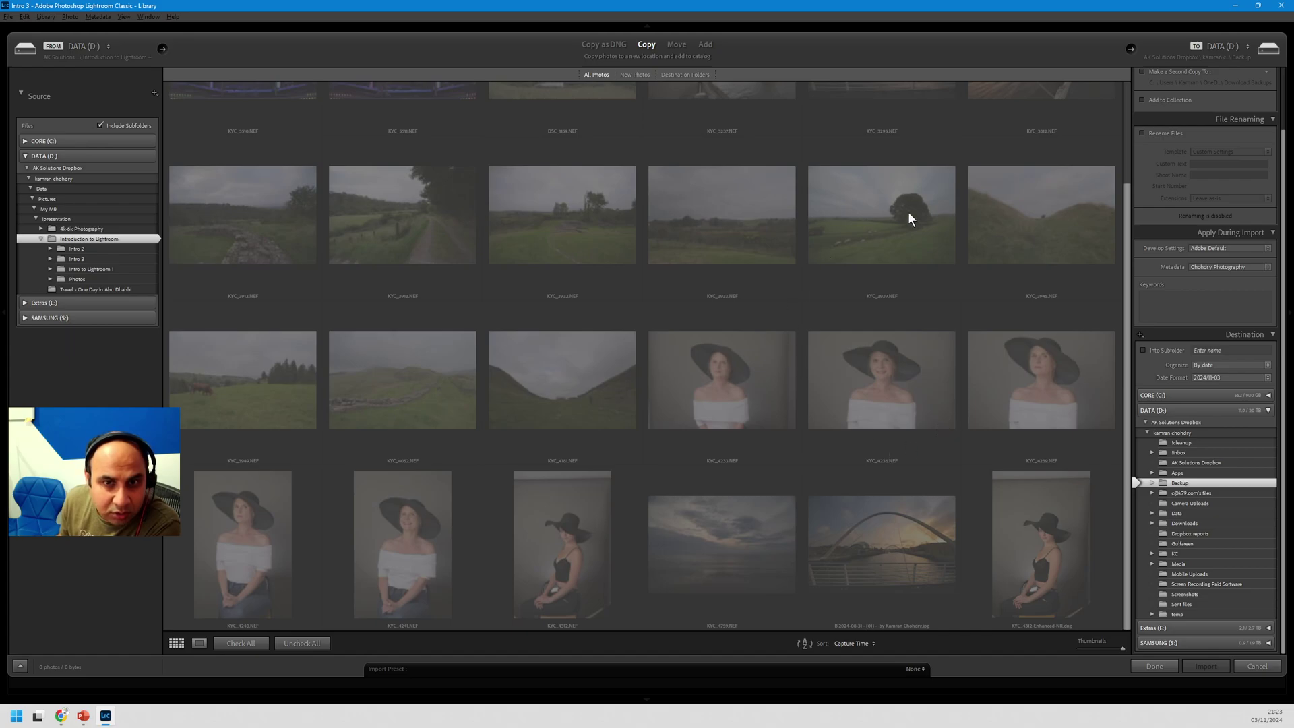
pyautogui.scroll(3, 806, 336)
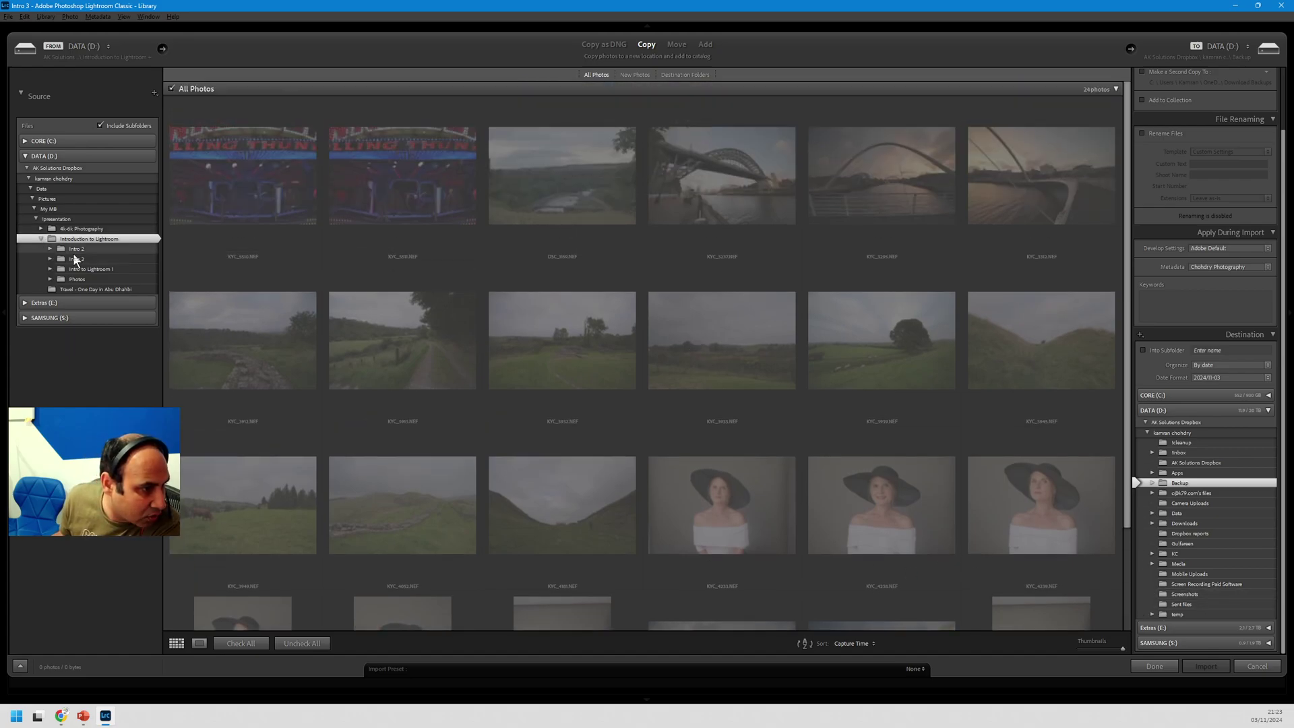
pyautogui.click(1255, 666)
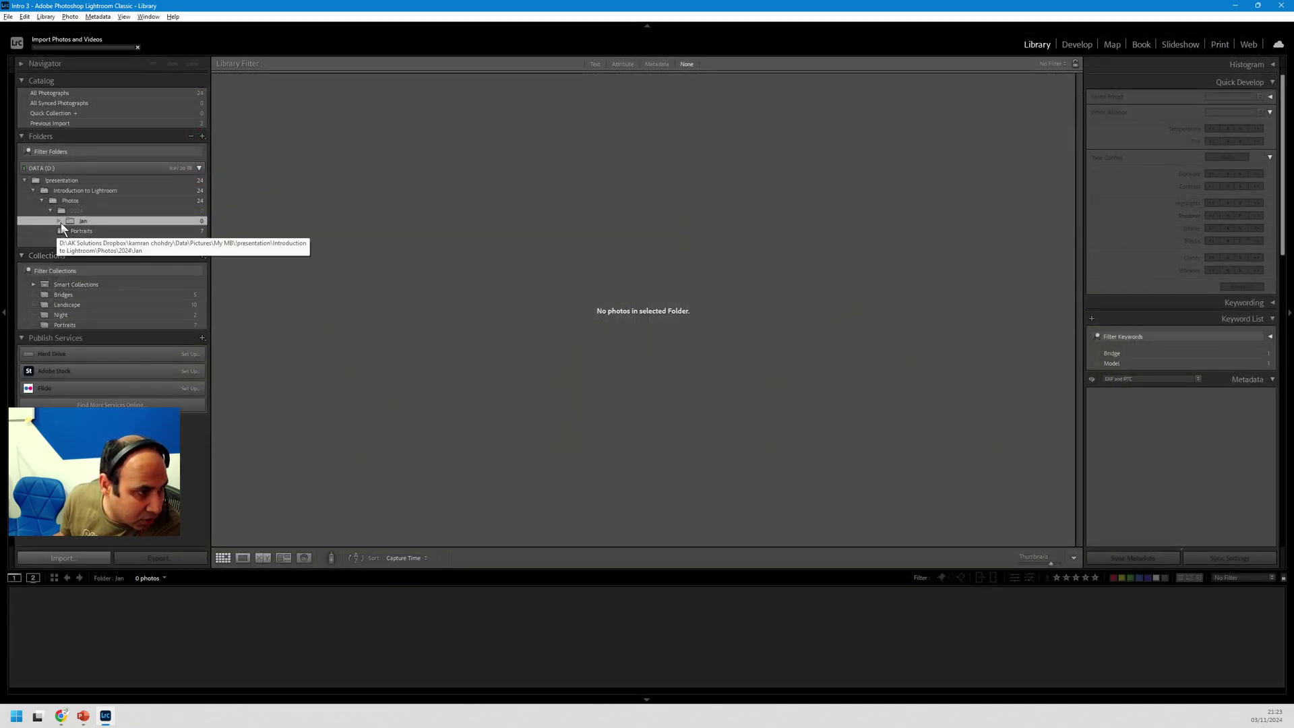
# Step: Reveal the Portraits folder in File Explorer, view the photos inside it, and return to the Photos folder
pyautogui.click(86, 231)
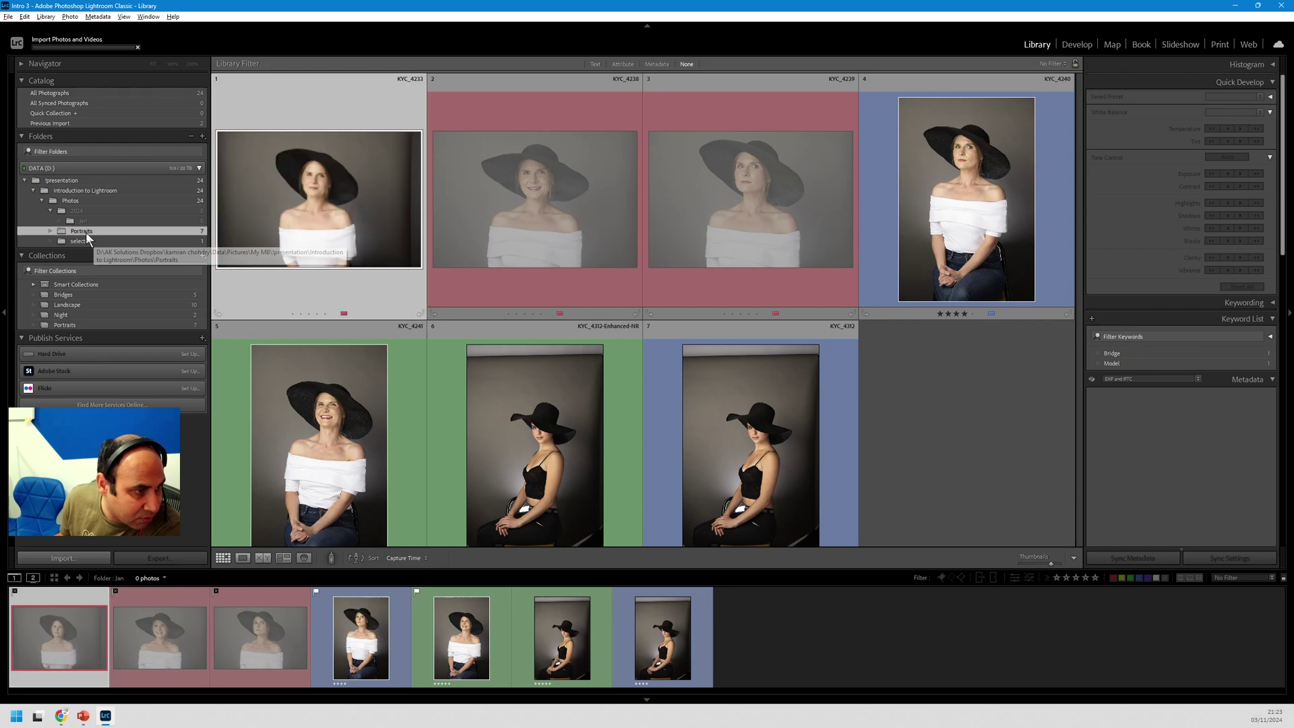
pyautogui.rightClick(95, 233)
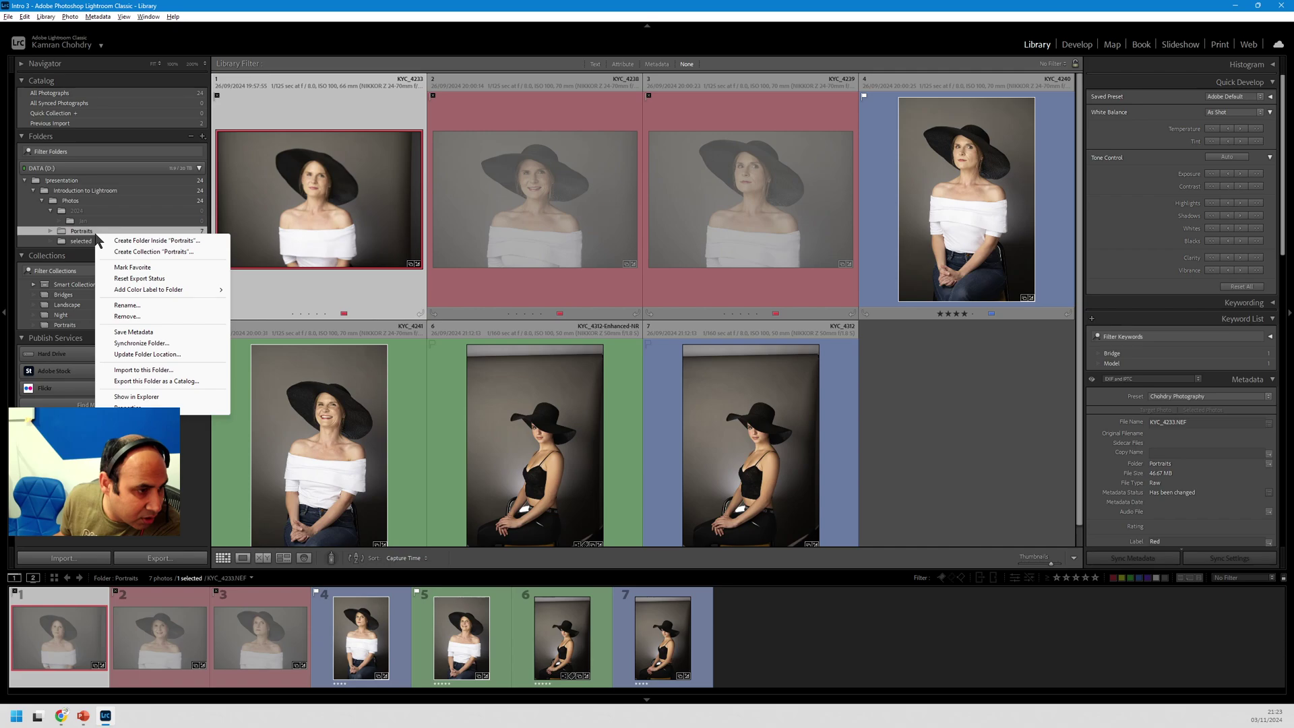
pyautogui.click(142, 397)
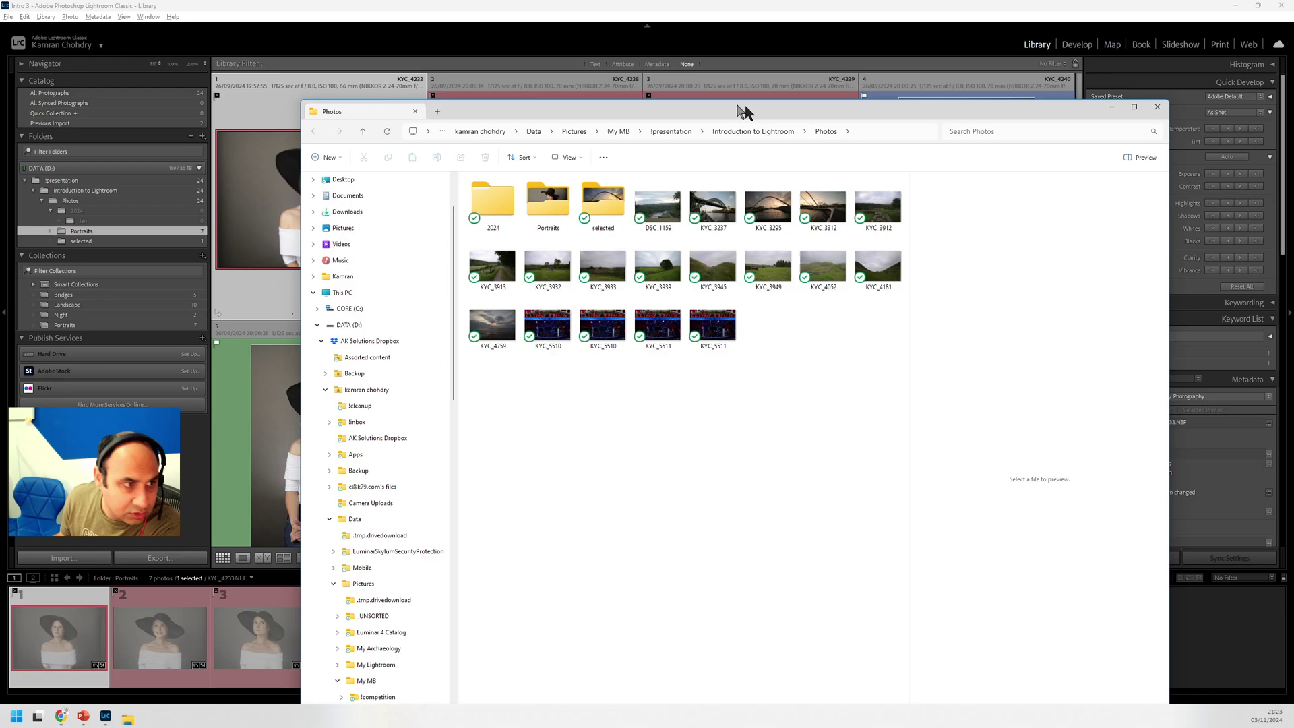
pyautogui.moveTo(739, 107); pyautogui.dragTo(320, 54)
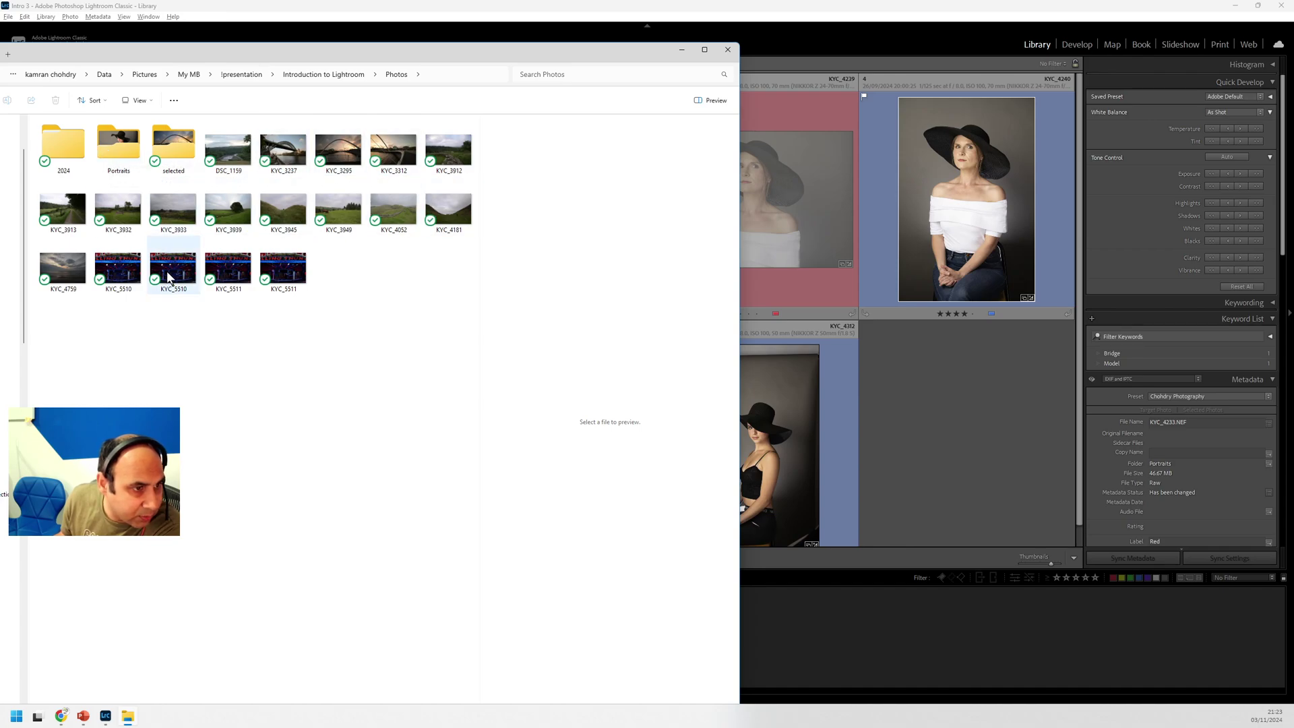
pyautogui.doubleClick(108, 158)
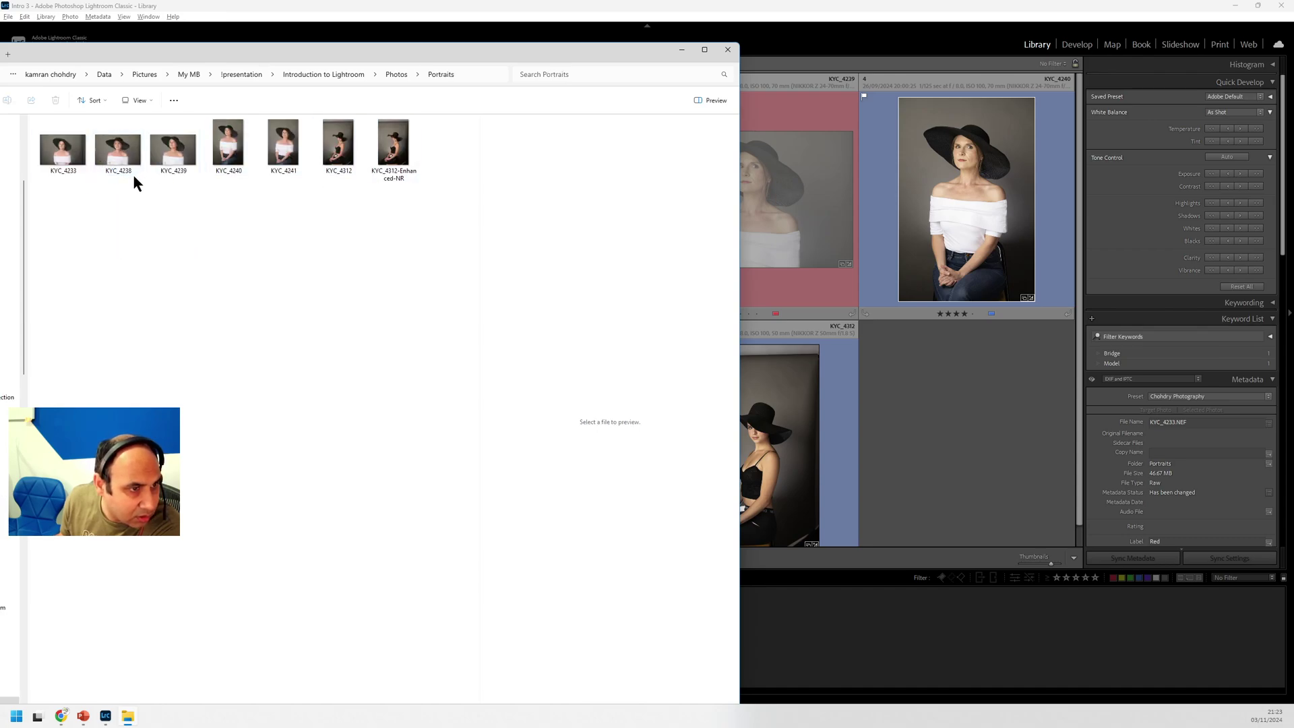
pyautogui.click(398, 75)
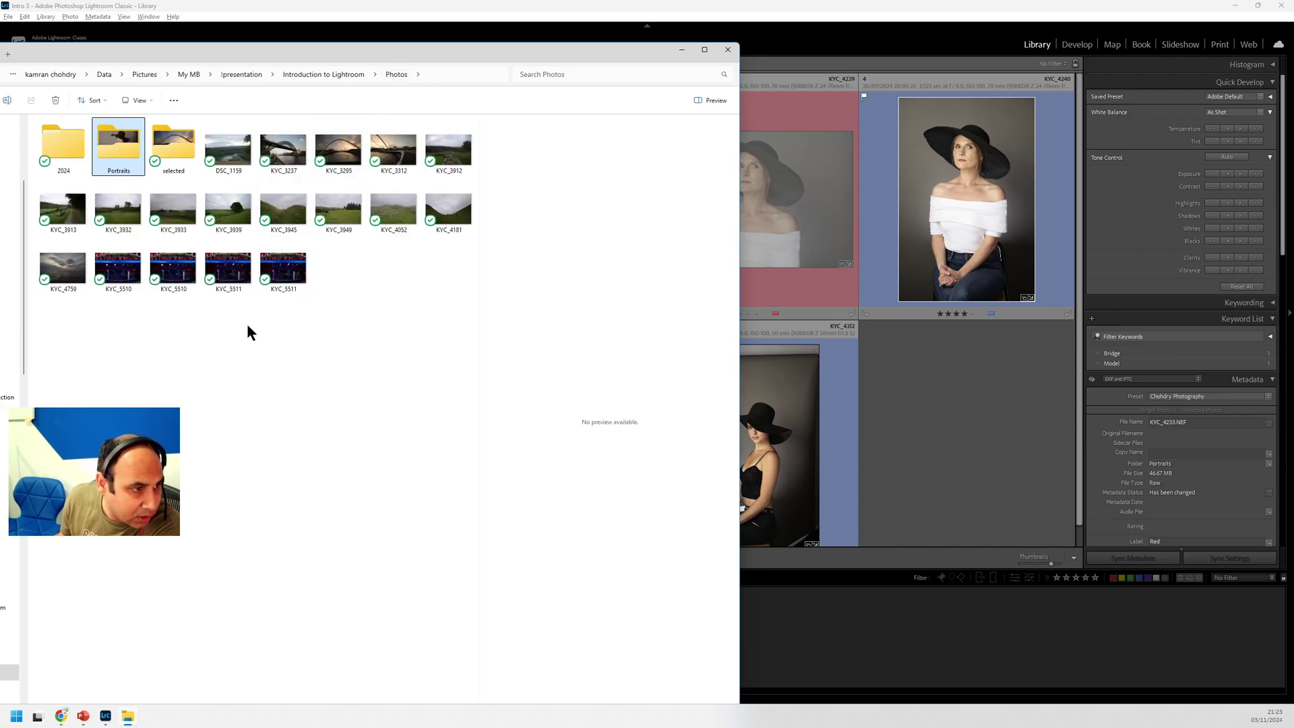
# Step: Preview the two files named KYC_5510 in the Photos folder
pyautogui.click(132, 282)
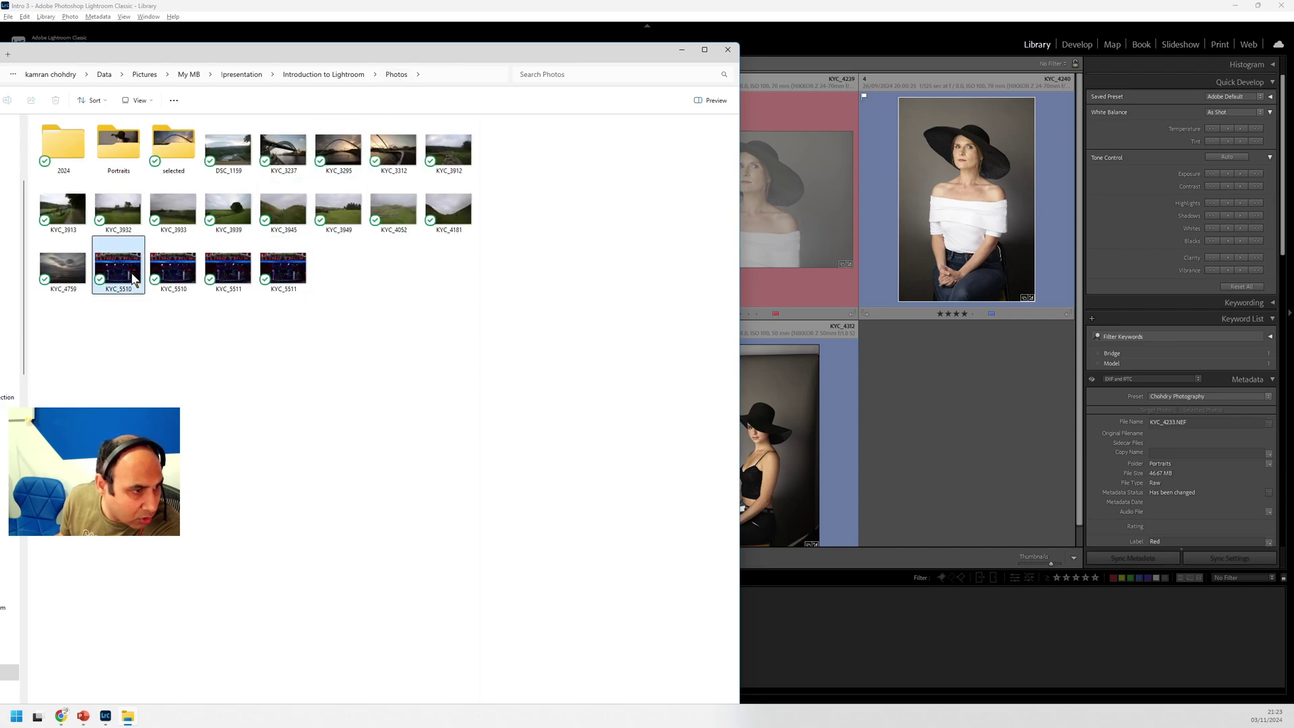
pyautogui.click(177, 270)
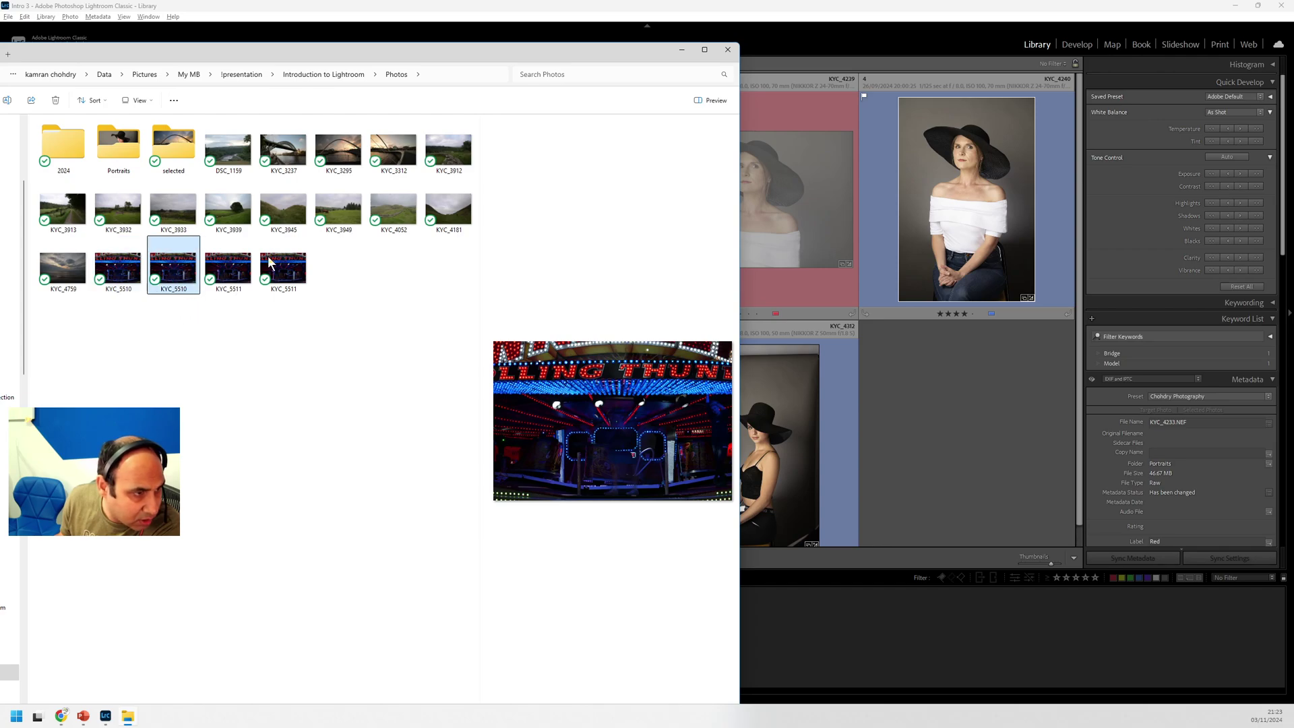
pyautogui.moveTo(302, 61); pyautogui.dragTo(316, 16)
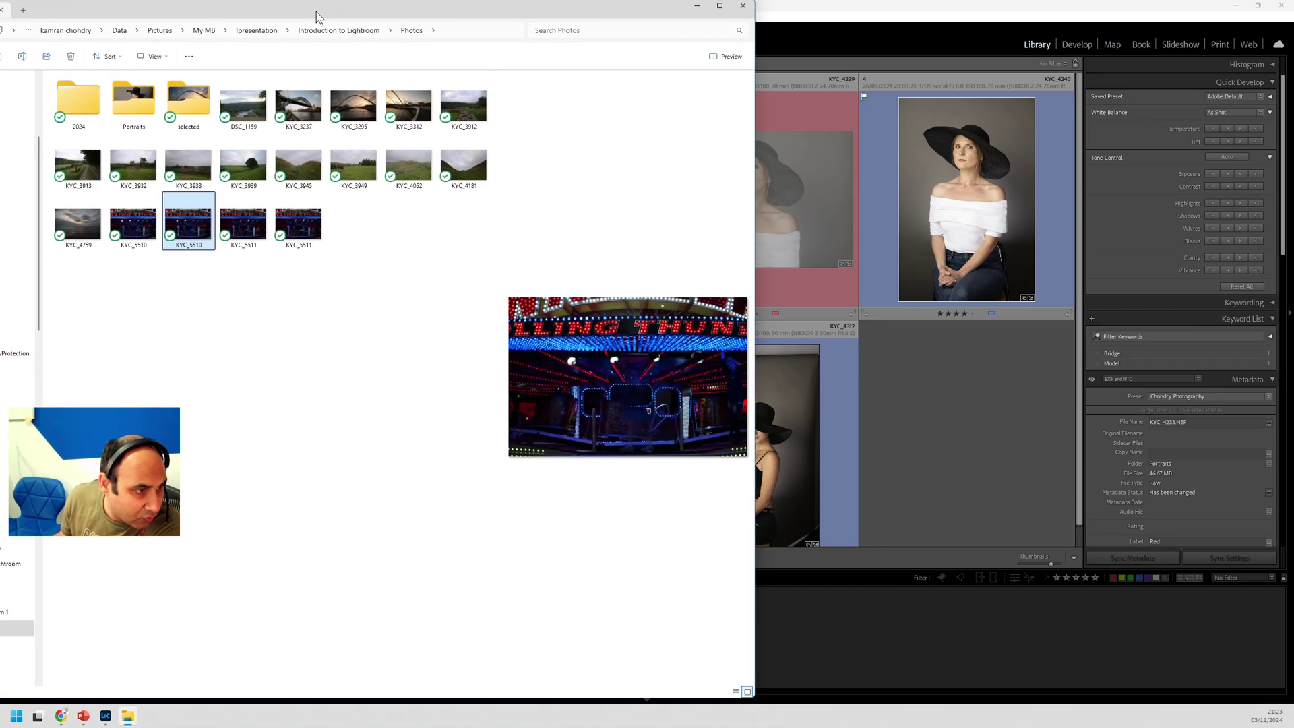
# Step: Check the file type and size of the JPG version of KYC_5510 in its file properties, and close them
pyautogui.click(137, 241)
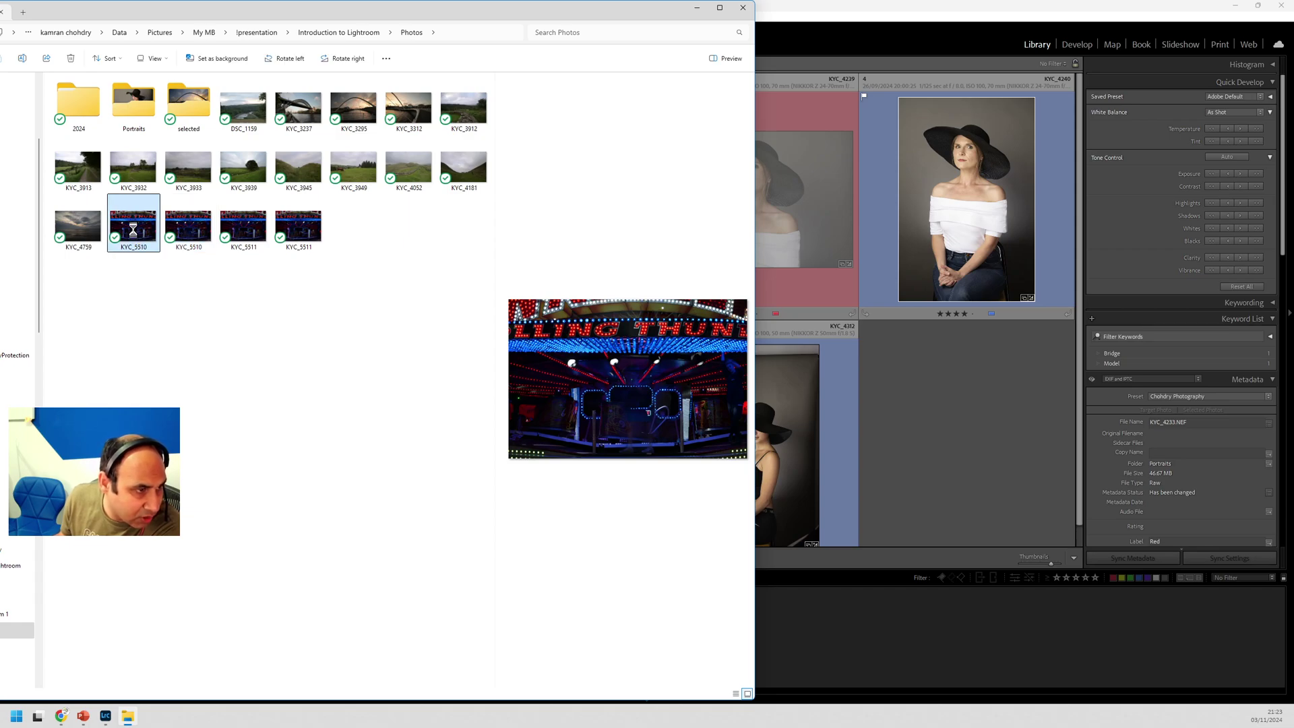
pyautogui.rightClick(133, 230)
pyautogui.click(192, 685)
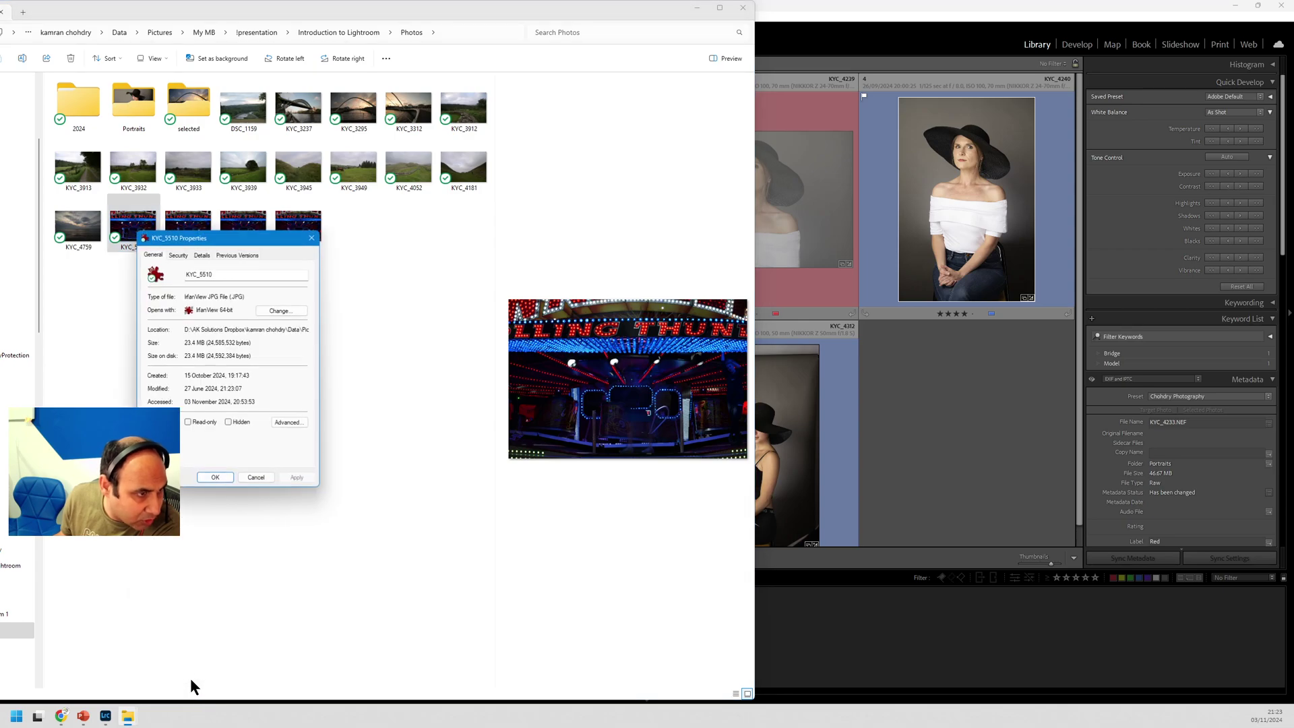
pyautogui.moveTo(236, 238); pyautogui.dragTo(348, 332)
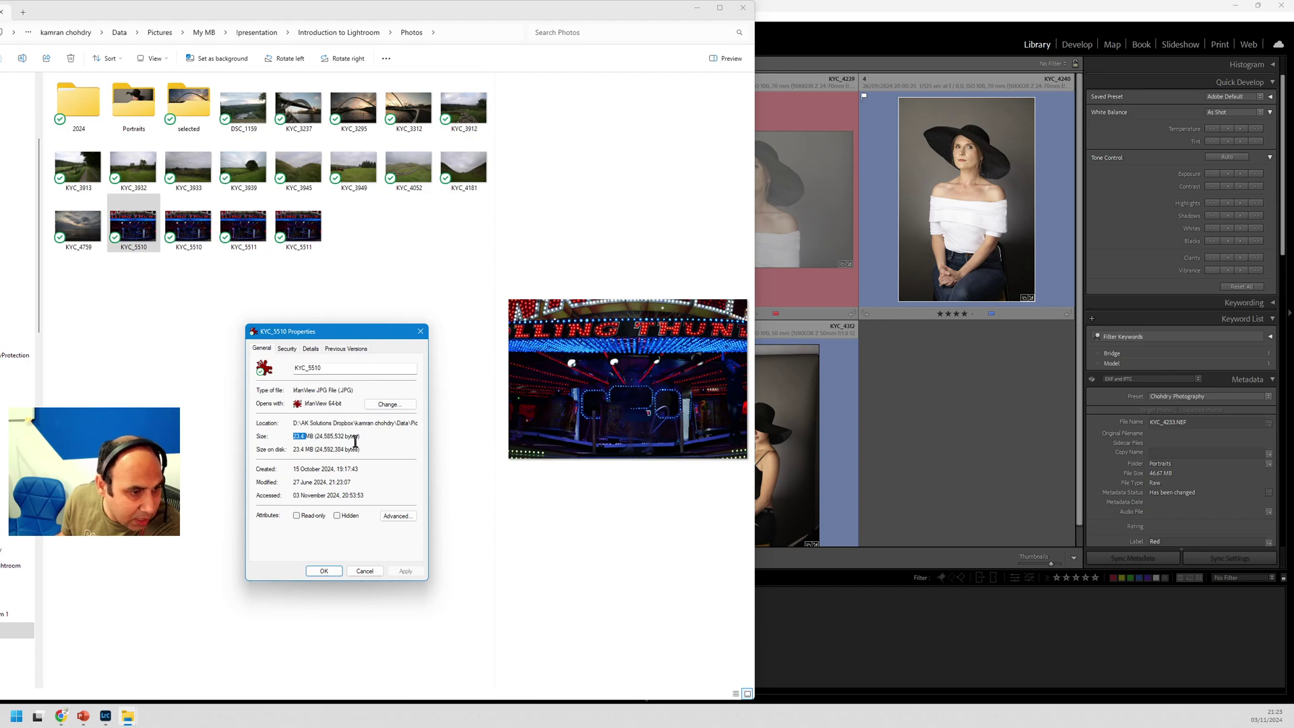
pyautogui.click(374, 572)
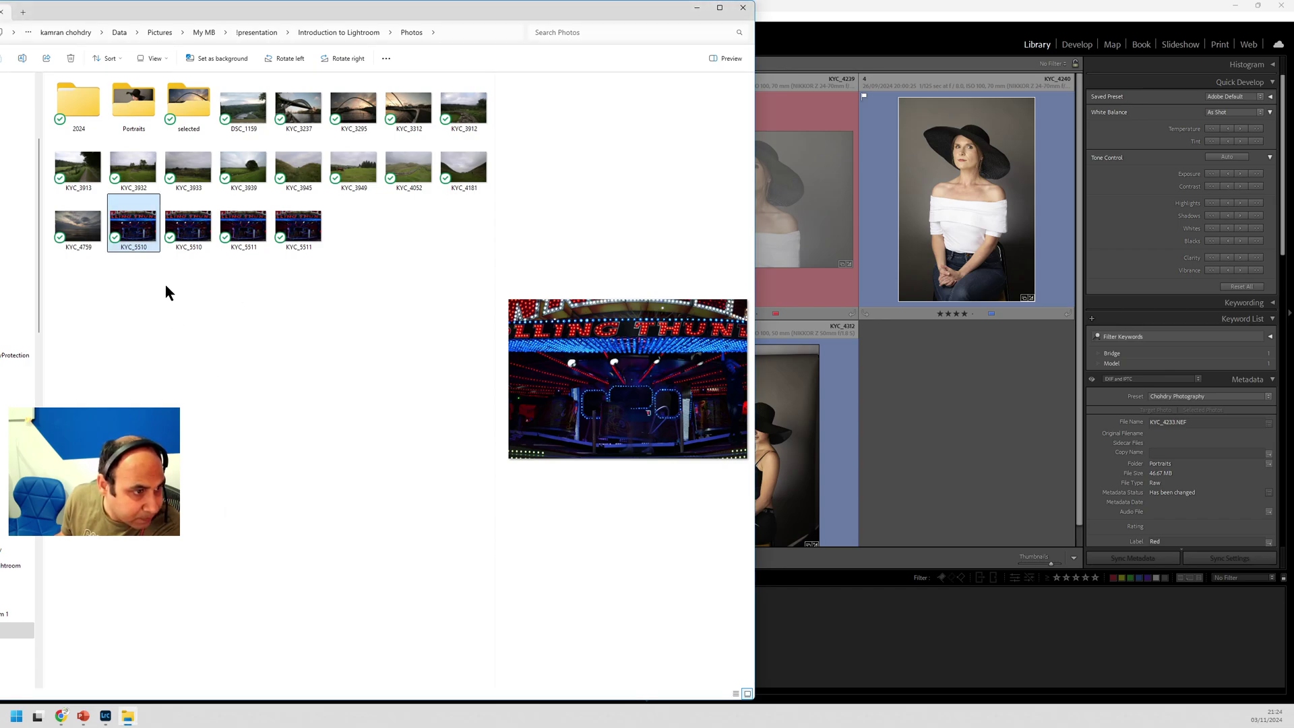
# Step: Check the file type and size of the NEF version of KYC_5510 in its file properties, and close them
pyautogui.click(188, 237)
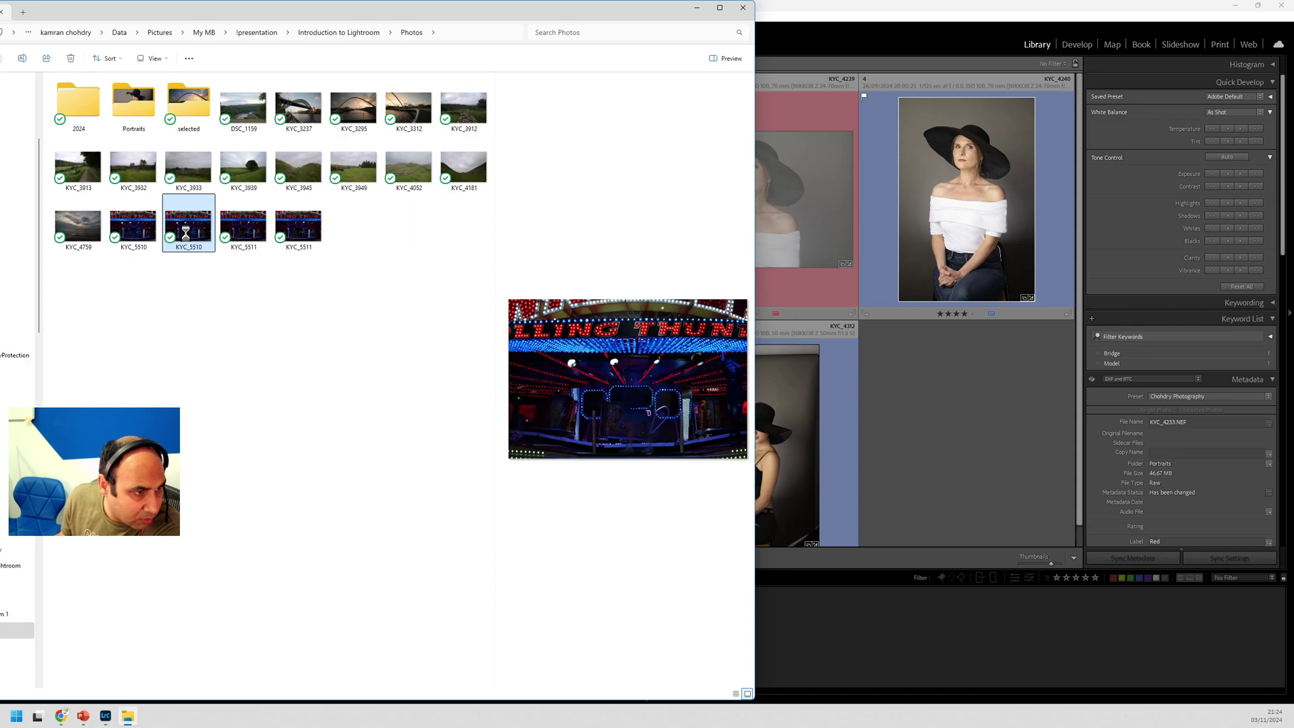
pyautogui.rightClick(187, 238)
pyautogui.click(272, 600)
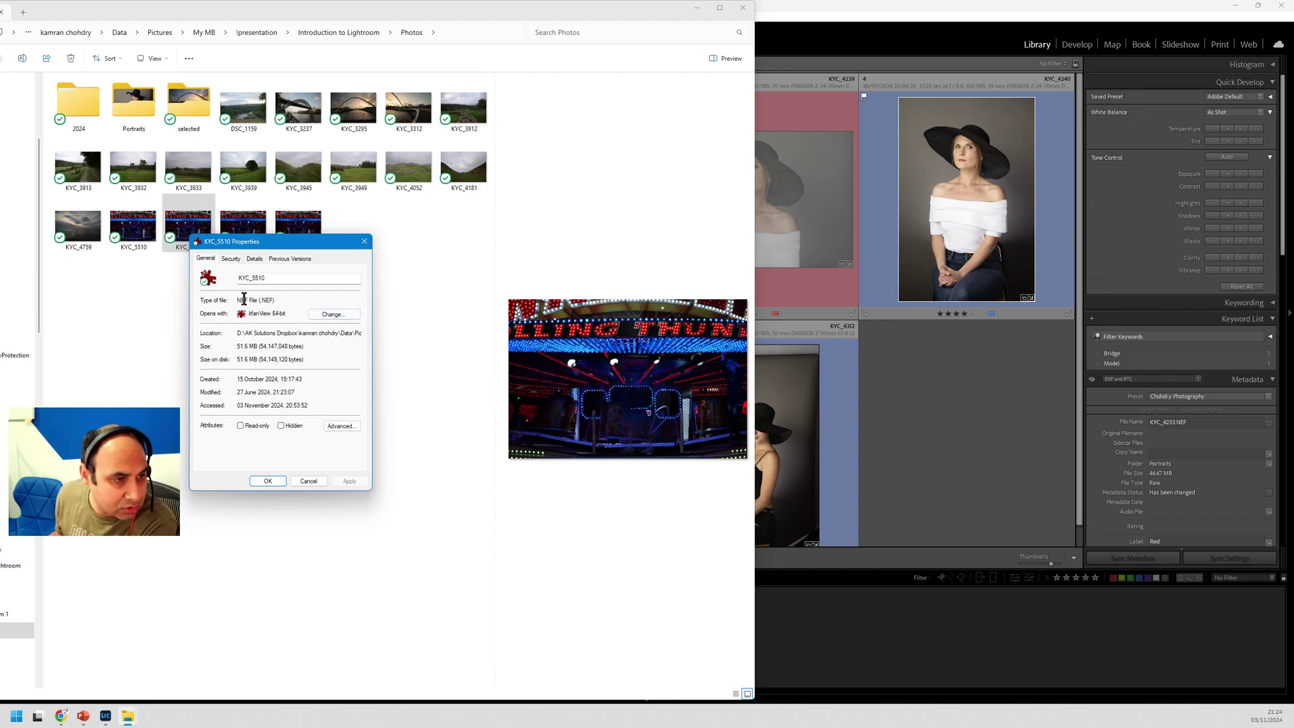
pyautogui.click(308, 481)
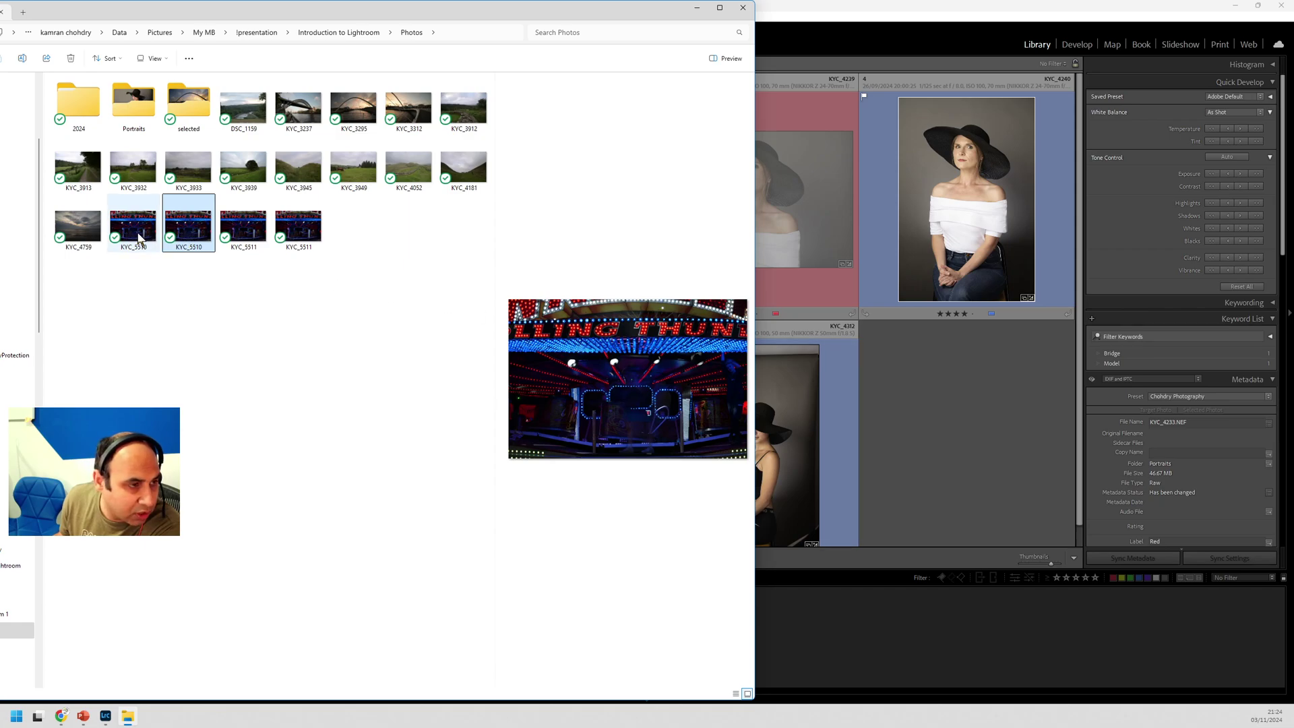
# Step: Switch back to Lightroom Classic, show the Introduction to Lightroom folder, and inspect KYC_5511 and the remaining photos
pyautogui.click(989, 395)
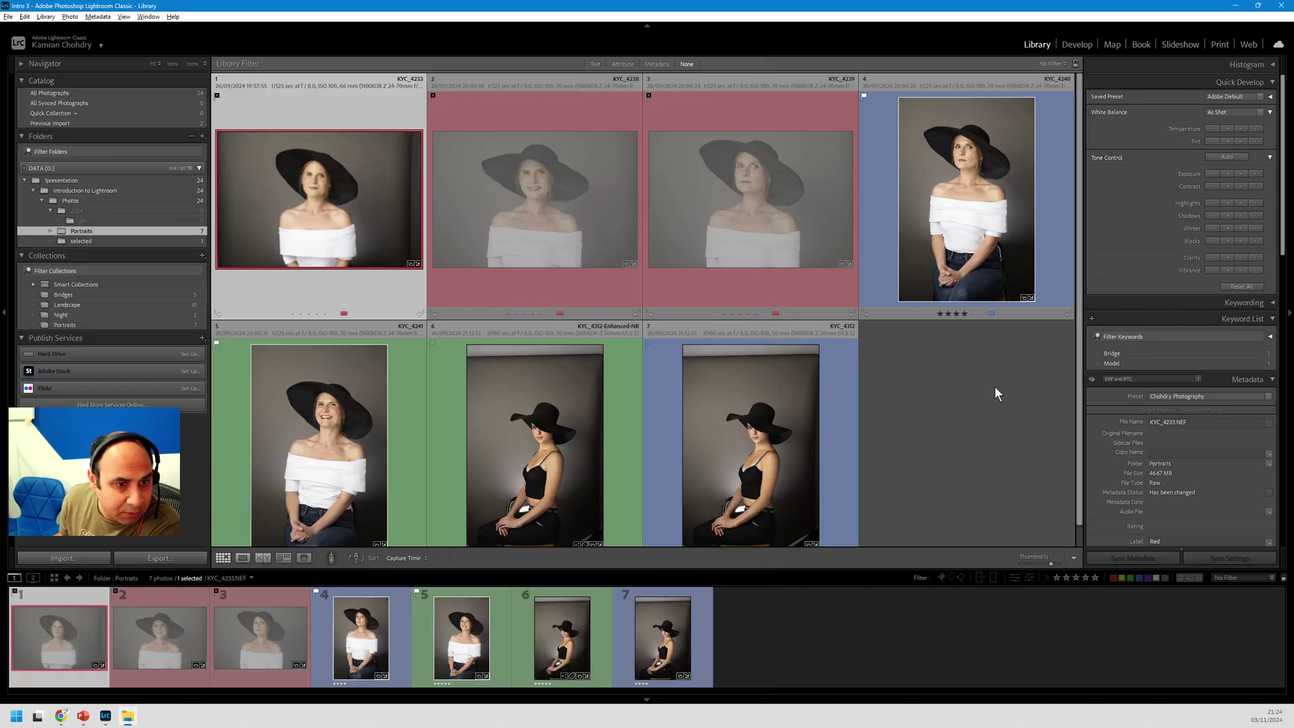
pyautogui.click(90, 192)
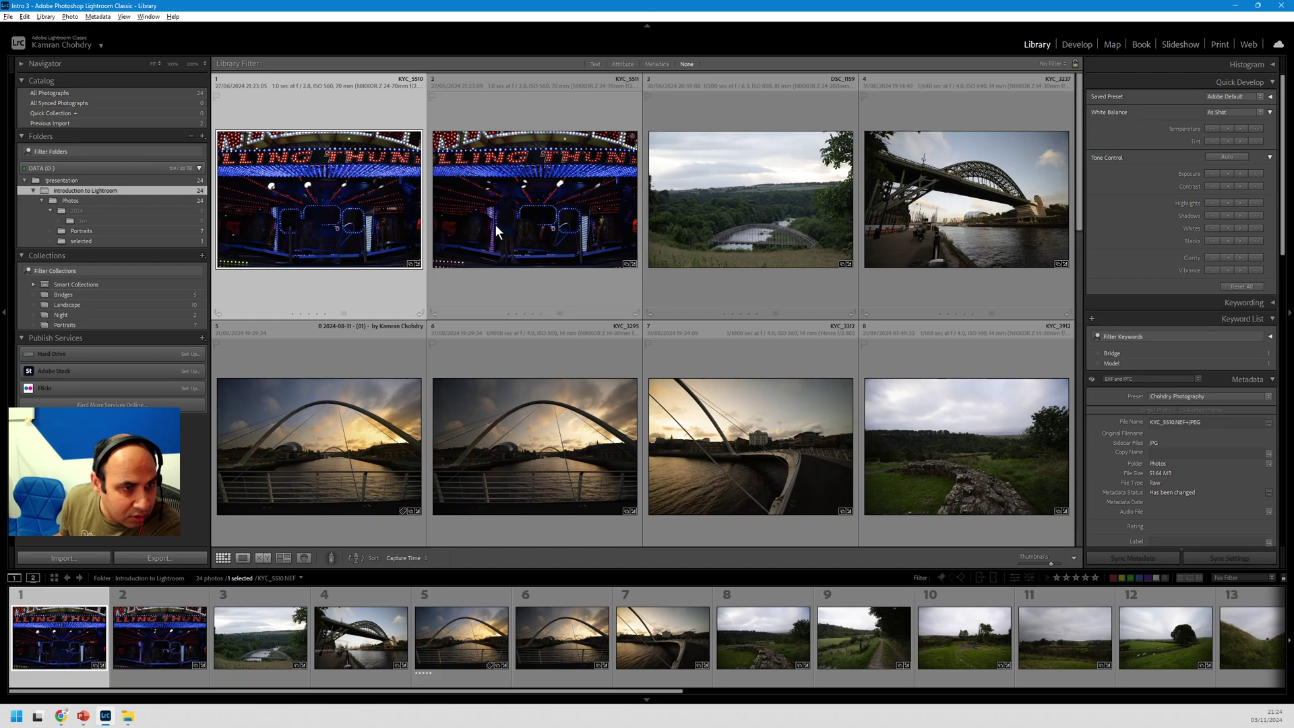
pyautogui.click(483, 182)
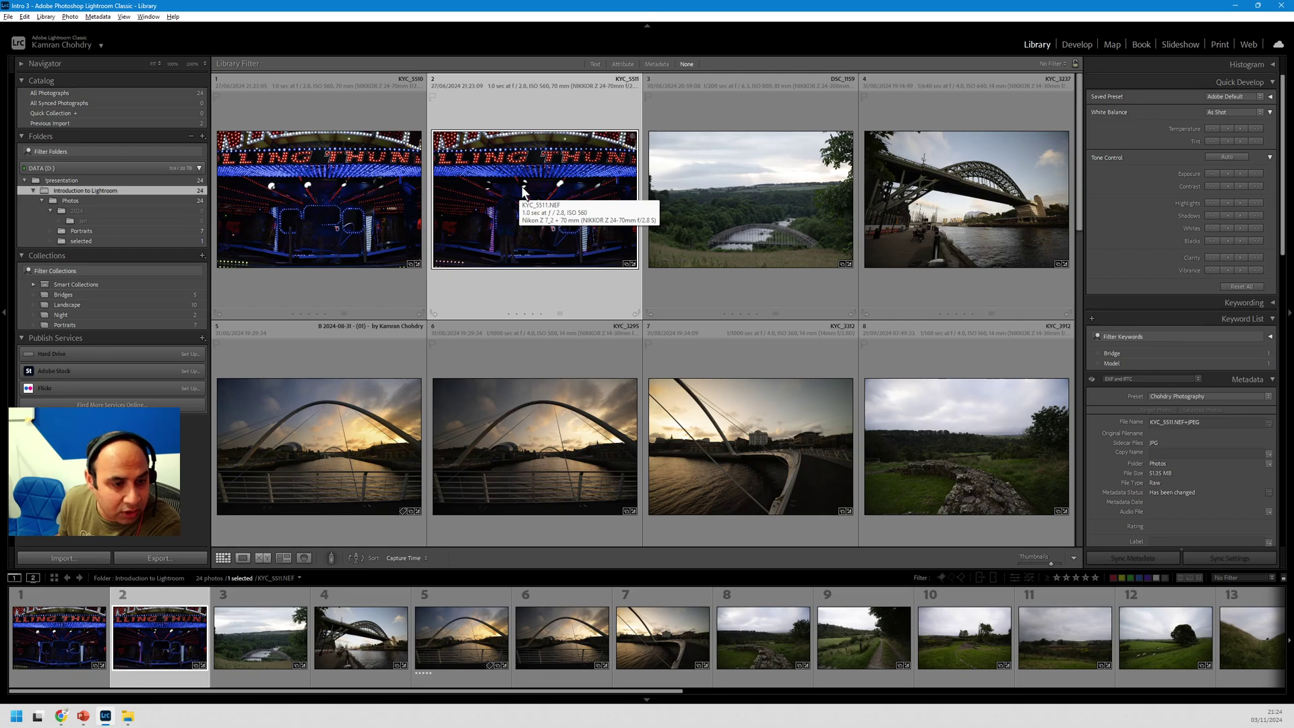
pyautogui.scroll(-6, 523, 193)
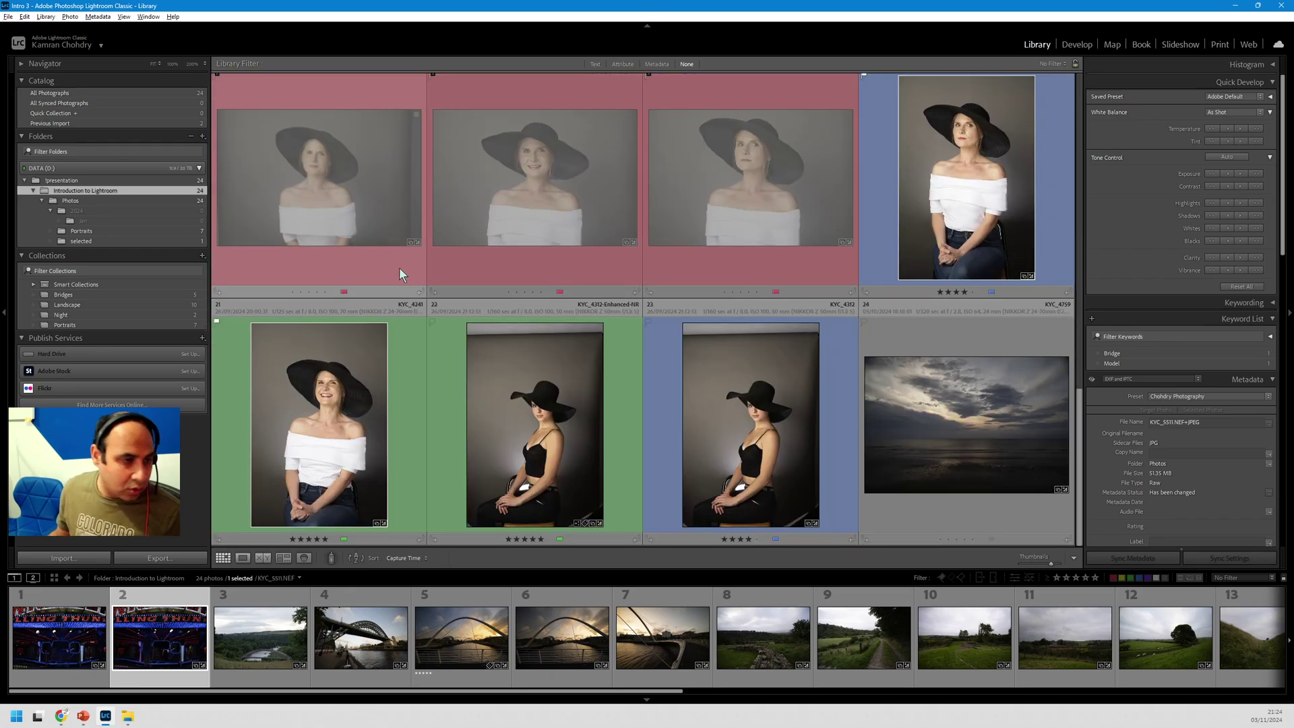
# Step: Switch to the presentation's Importing & Organizing Photos slide
pyautogui.hotkey('alt', 'Tab')
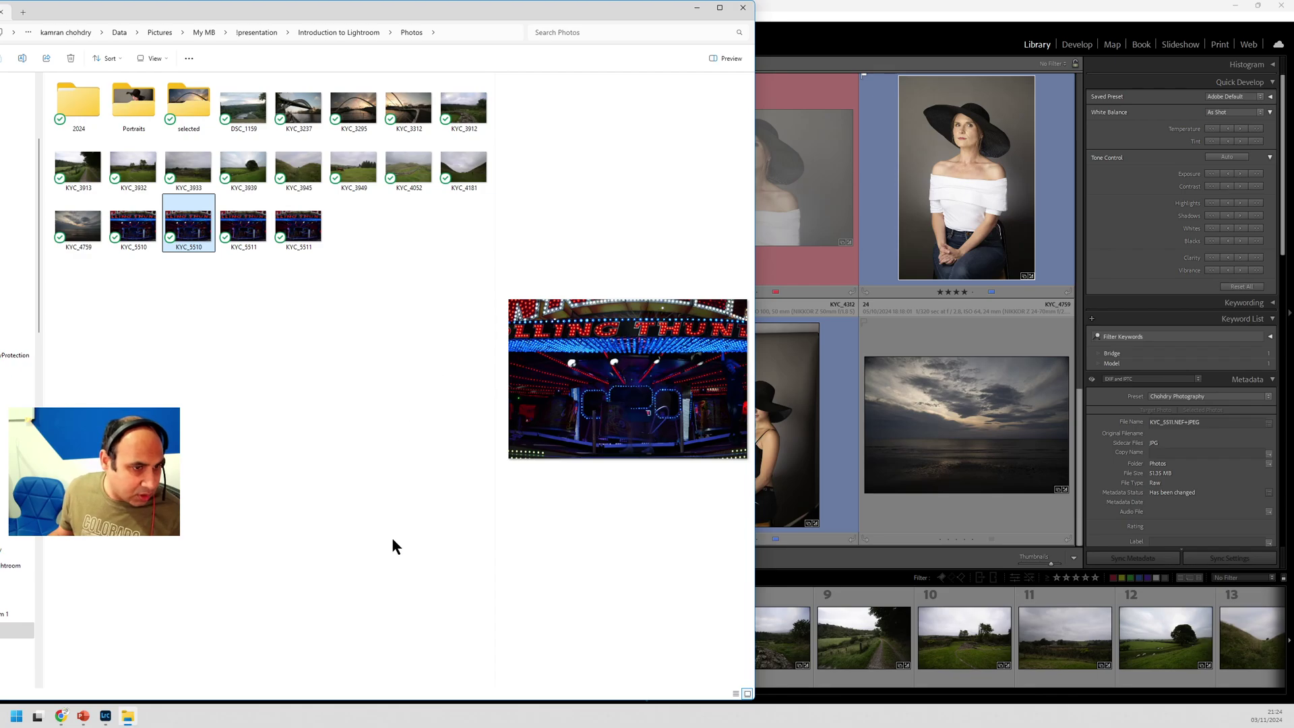
pyautogui.hotkey('alt', 'Tab')
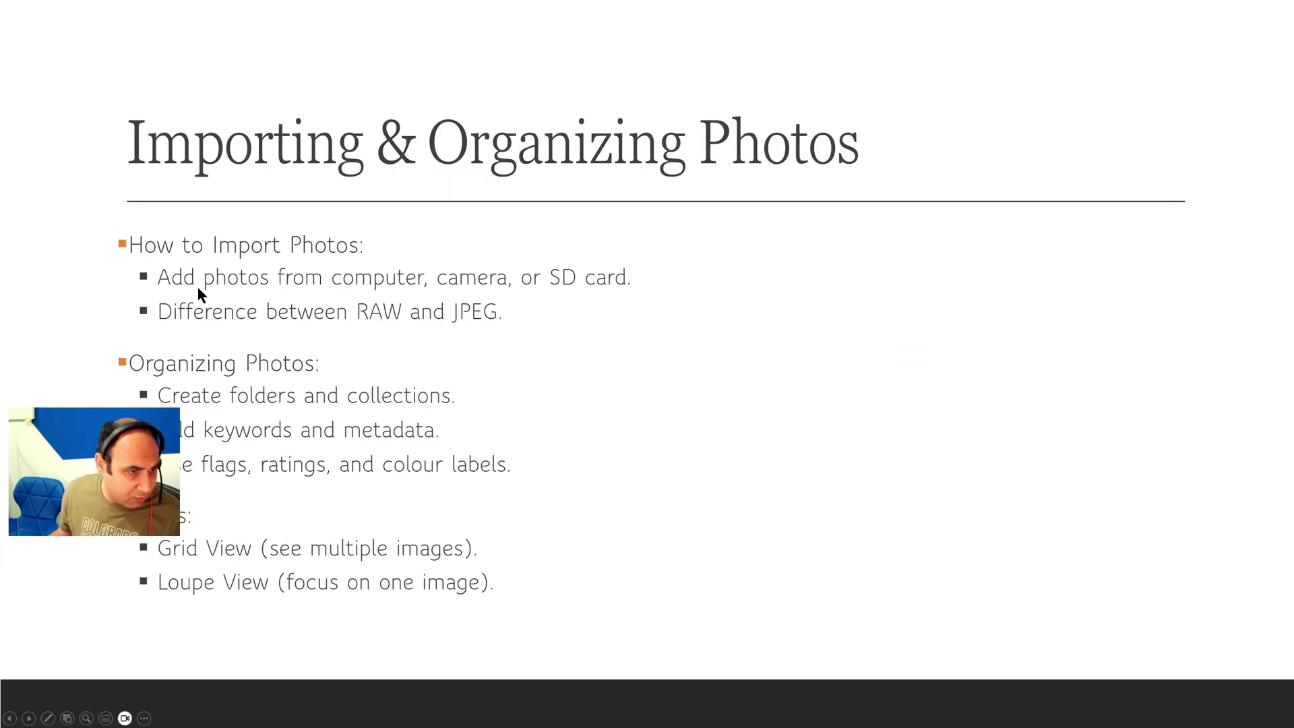